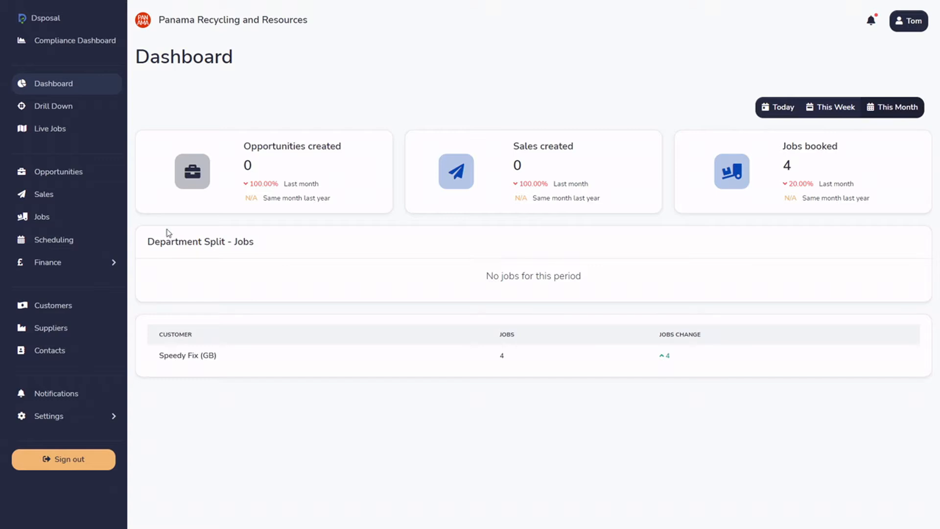
View the Opportunities list and open the Sales list.
{"action": "left_click", "coordinate": [63, 182]}
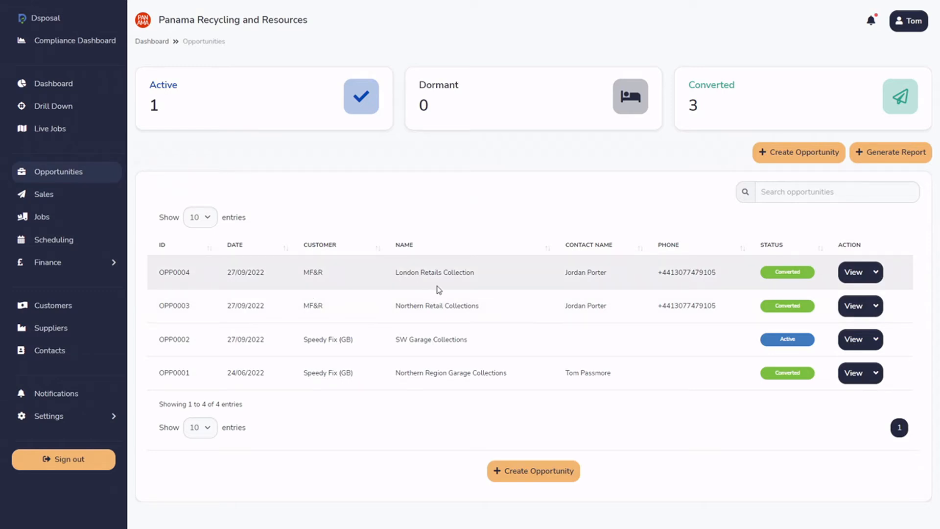
{"action": "left_click", "coordinate": [56, 201]}
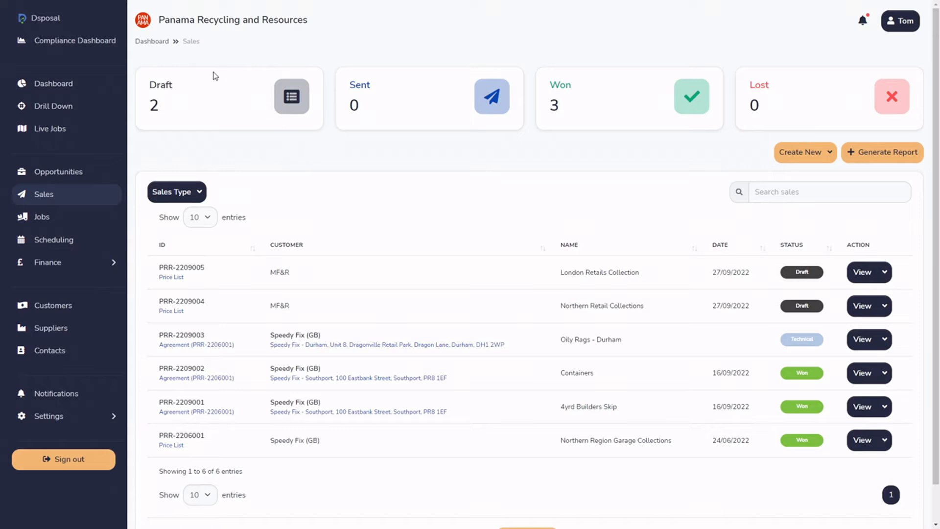
Filter the sales list by Draft status and then by Won status, clearing the filter after each.
{"action": "left_click", "coordinate": [292, 103]}
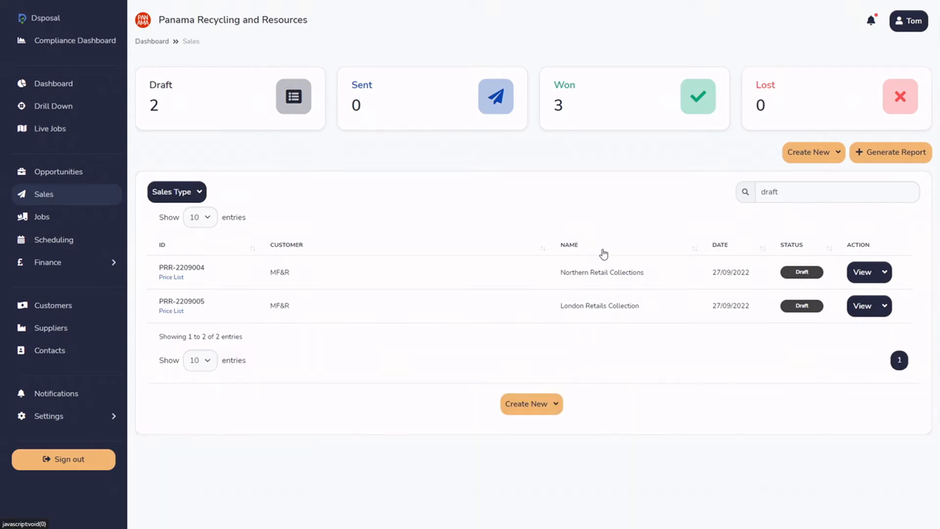
{"action": "key", "text": "ctrl+a"}
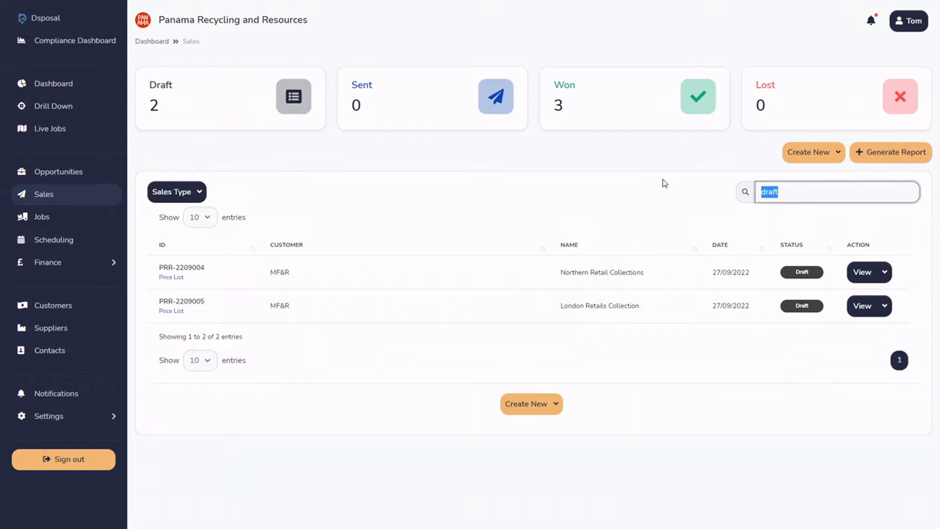
{"action": "key", "text": "BackSpace"}
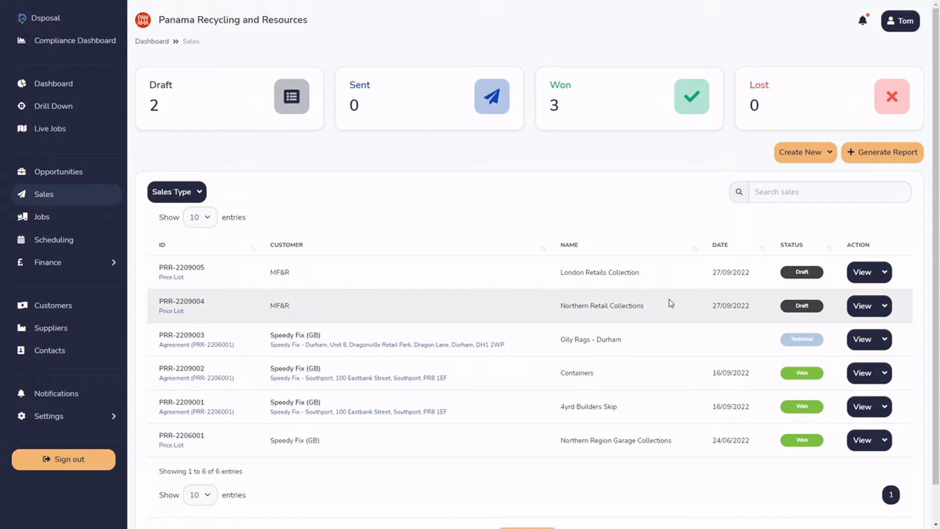
{"action": "left_click", "coordinate": [691, 120]}
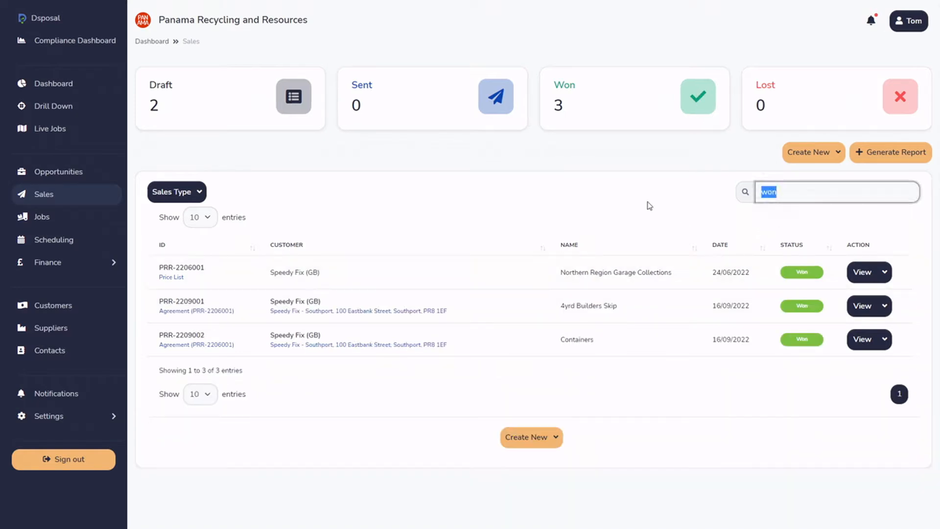
{"action": "key", "text": "BackSpace"}
{"action": "left_click", "coordinate": [667, 157]}
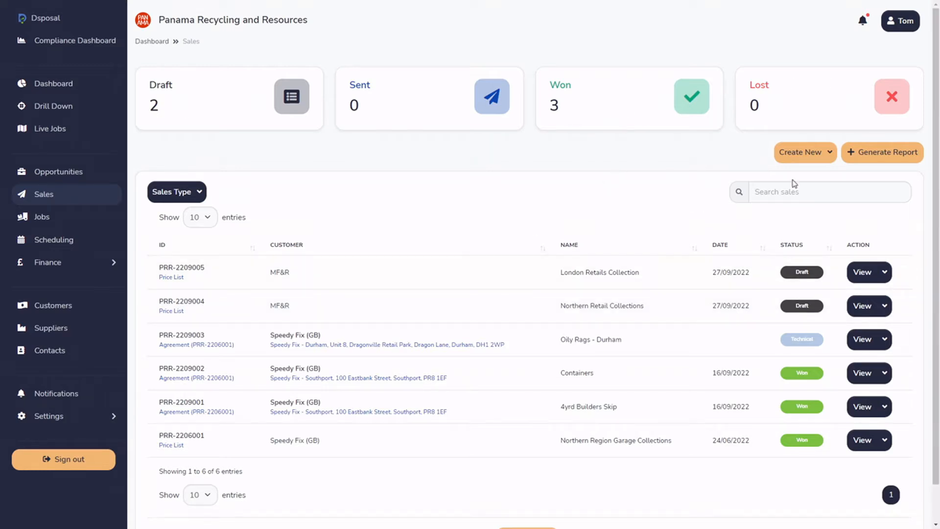
Examine the options for creating a new sale without starting one.
{"action": "left_click", "coordinate": [831, 160]}
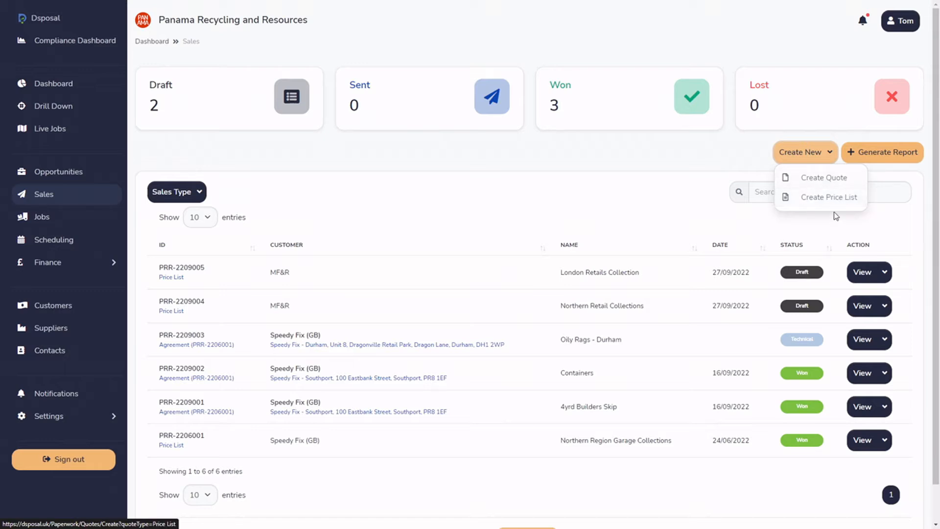
{"action": "left_click", "coordinate": [724, 156]}
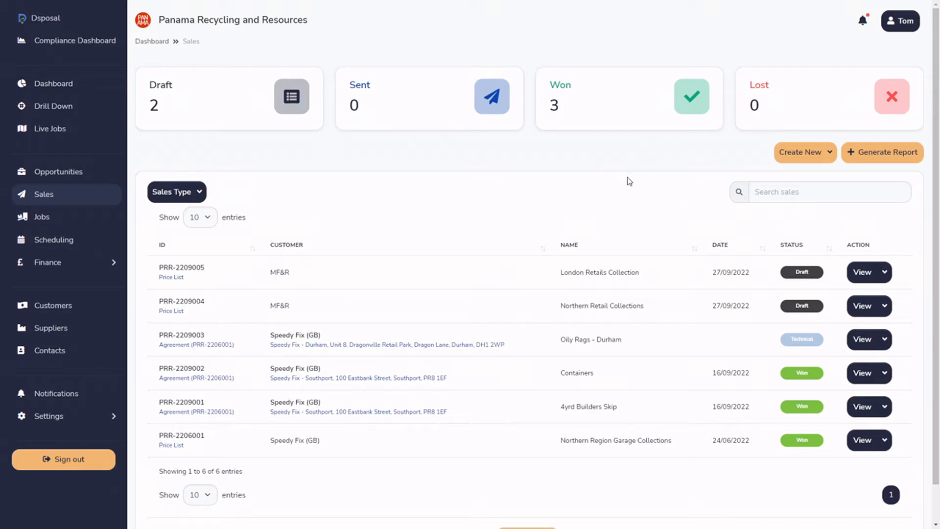
Filter the sales list by the Price List sales type.
{"action": "left_click", "coordinate": [173, 193]}
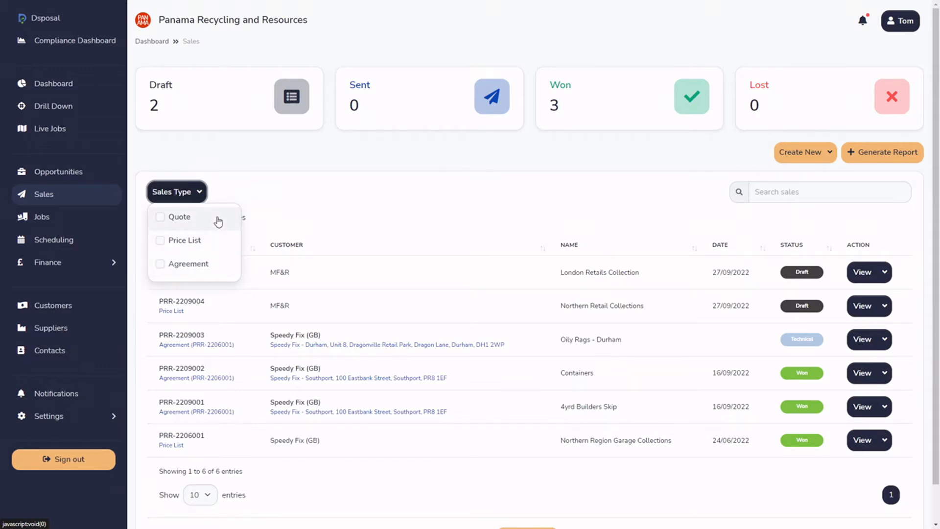
{"action": "left_click", "coordinate": [190, 244]}
{"action": "left_click", "coordinate": [295, 220]}
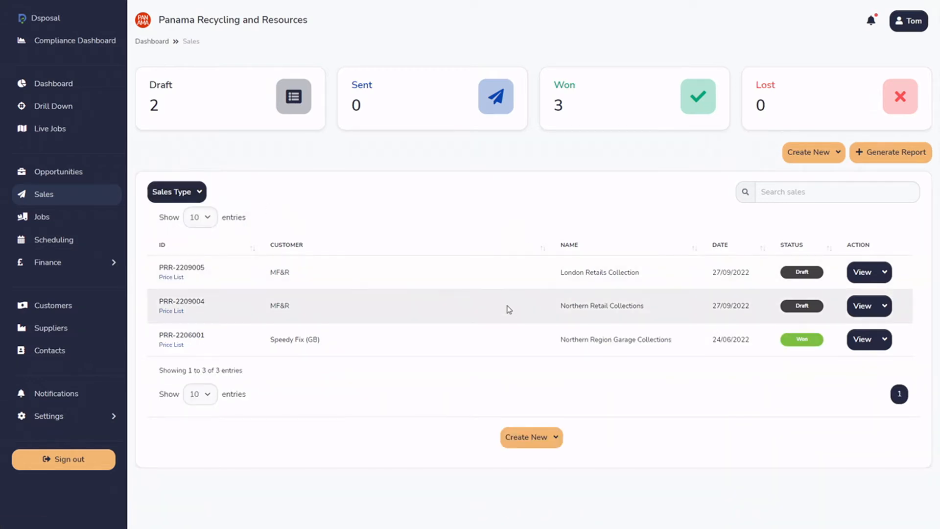
Change the sales type filter from Price List to Agreement only.
{"action": "left_click", "coordinate": [194, 192]}
{"action": "left_click", "coordinate": [173, 265]}
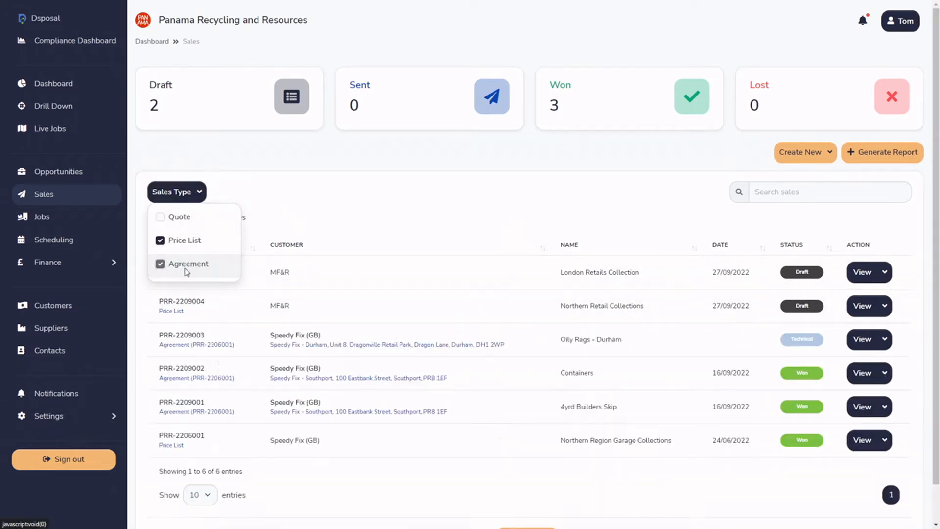
{"action": "left_click", "coordinate": [194, 240]}
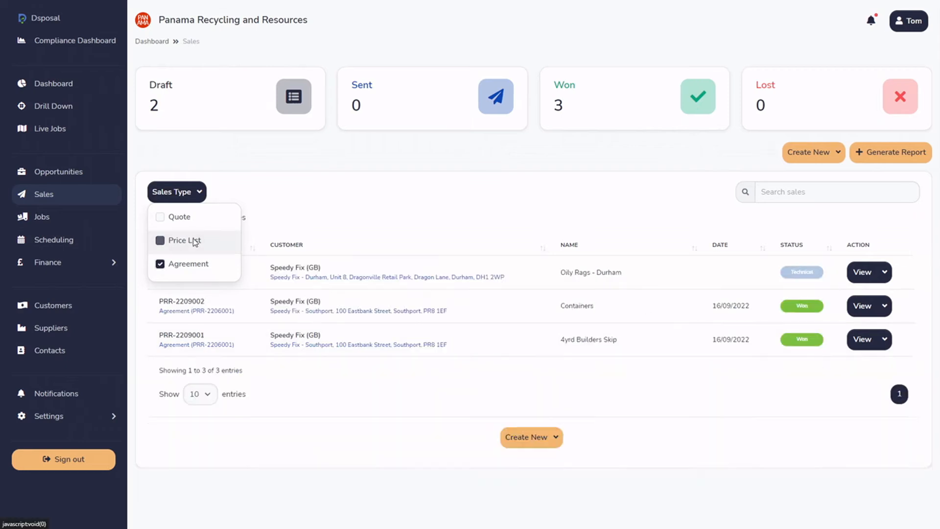
{"action": "left_click", "coordinate": [368, 191]}
Add Price List and Quote to the sales type filter alongside Agreement.
{"action": "left_click", "coordinate": [194, 193]}
{"action": "left_click", "coordinate": [168, 240]}
{"action": "left_click", "coordinate": [184, 216]}
{"action": "left_click", "coordinate": [382, 154]}
Remove Quote, Price List and Agreement from the sales type filter.
{"action": "left_click", "coordinate": [199, 190]}
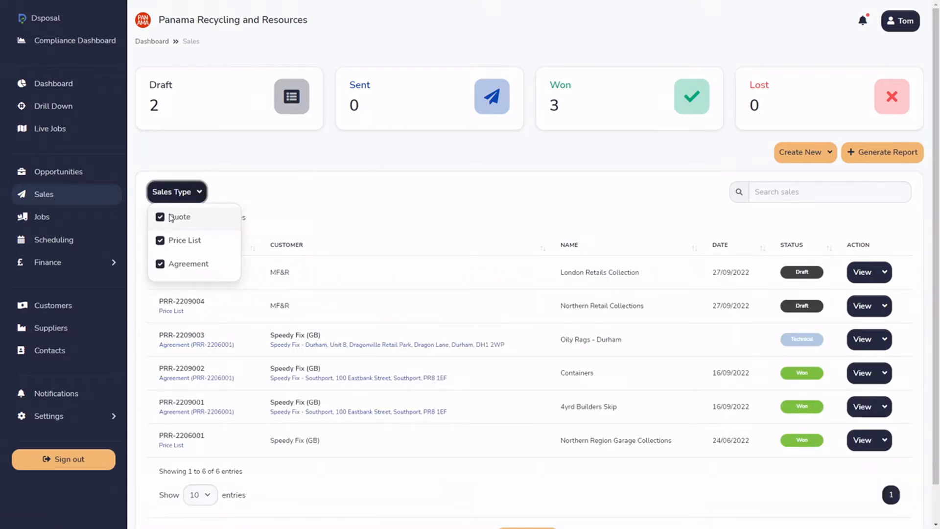
{"action": "left_click", "coordinate": [161, 217]}
{"action": "left_click", "coordinate": [161, 240]}
{"action": "left_click", "coordinate": [160, 264]}
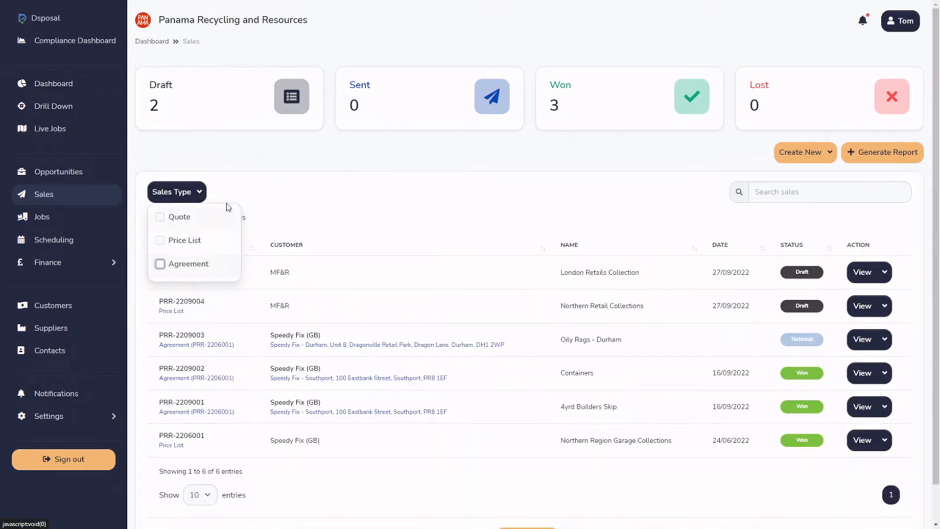
{"action": "left_click", "coordinate": [305, 154]}
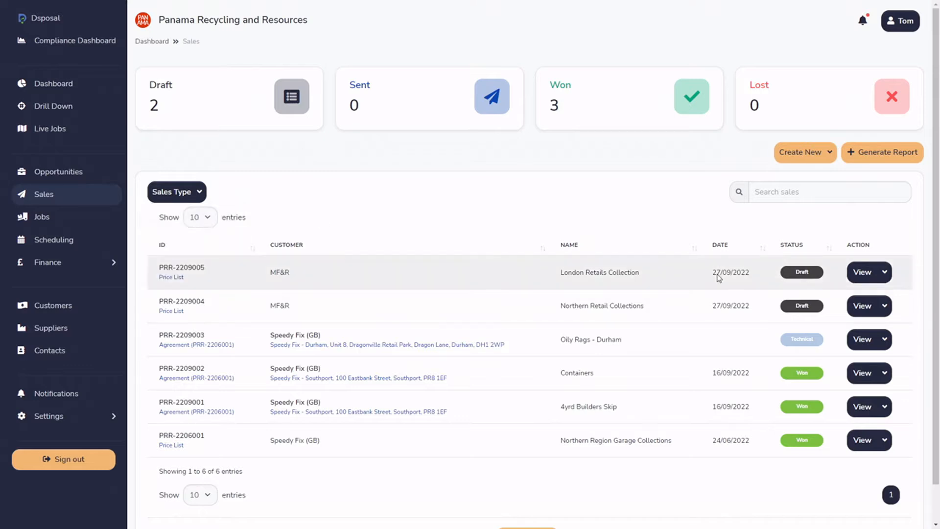
Search the sales list by the Southport site's postcode and clear the search.
{"action": "left_click", "coordinate": [834, 195]}
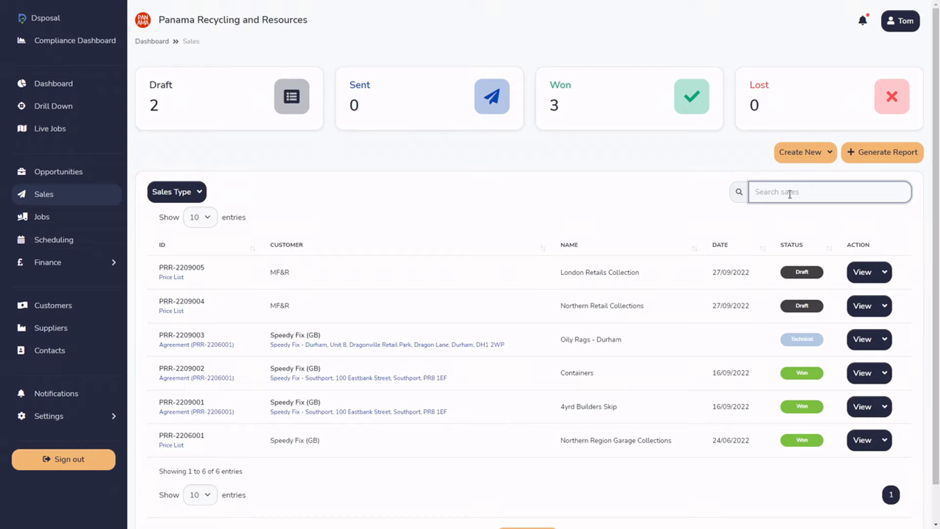
{"action": "type", "text": "Pr8 1ef"}
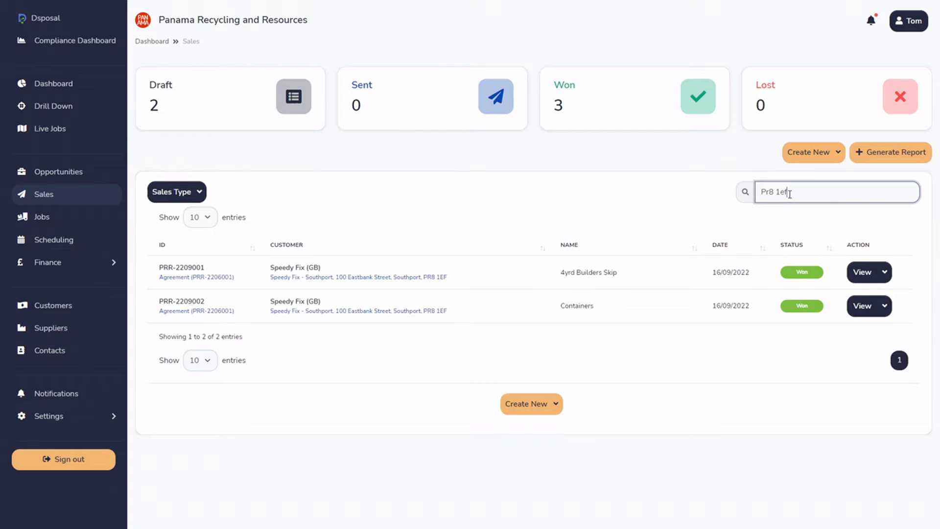
{"action": "left_click_drag", "start_coordinate": [793, 193], "coordinate": [676, 191]}
{"action": "key", "text": "BackSpace"}
Search the sales list for "skip" and clear the search.
{"action": "type", "text": "skip"}
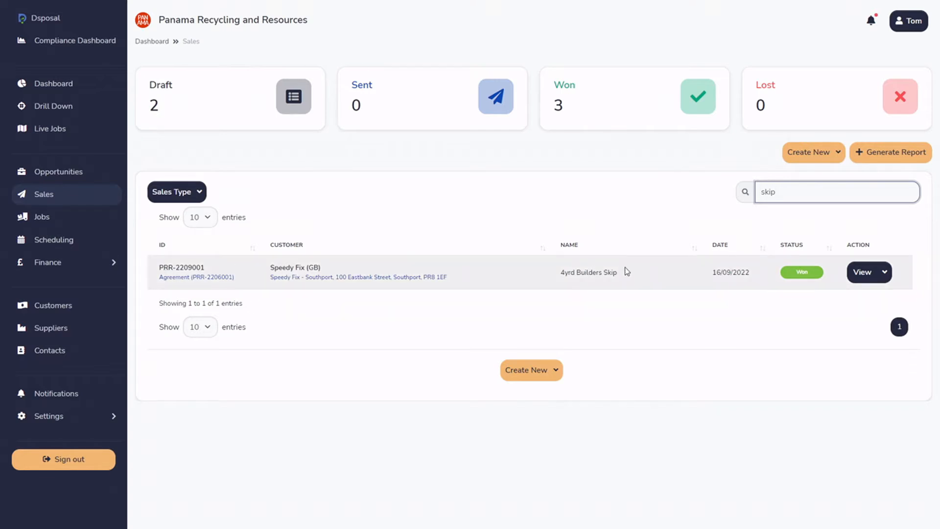
{"action": "left_click_drag", "start_coordinate": [776, 191], "coordinate": [739, 200]}
{"action": "key", "text": "BackSpace"}
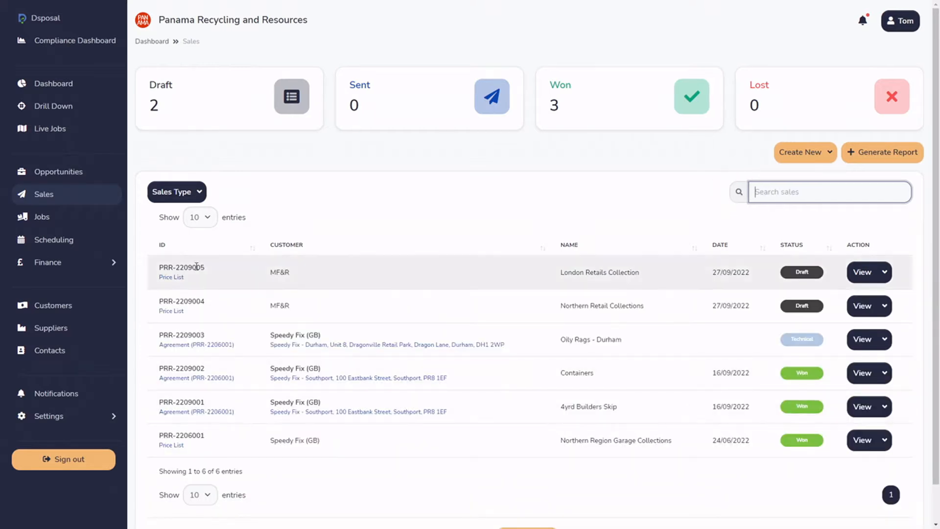
Sort the sales list by ID in ascending and descending order, and highlight the ID of the Northern Retail Collections sale.
{"action": "left_click", "coordinate": [174, 248]}
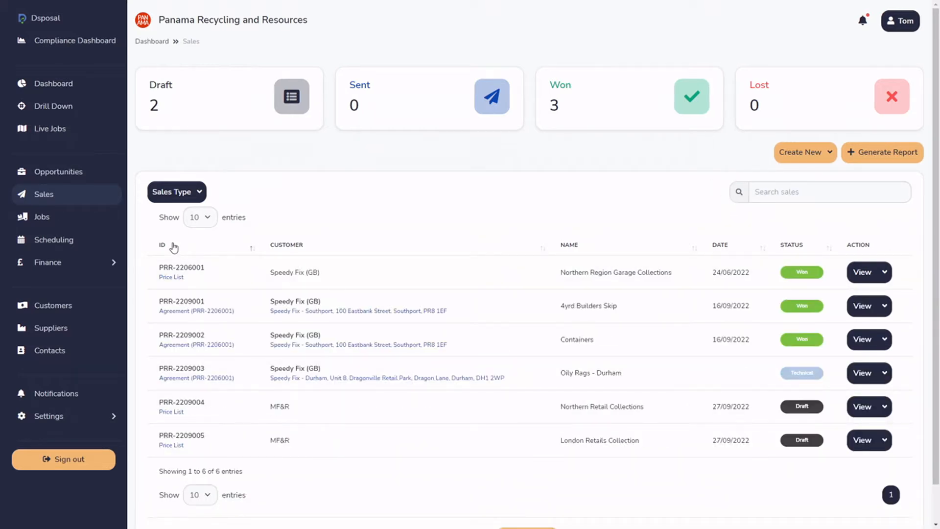
{"action": "left_click", "coordinate": [172, 248]}
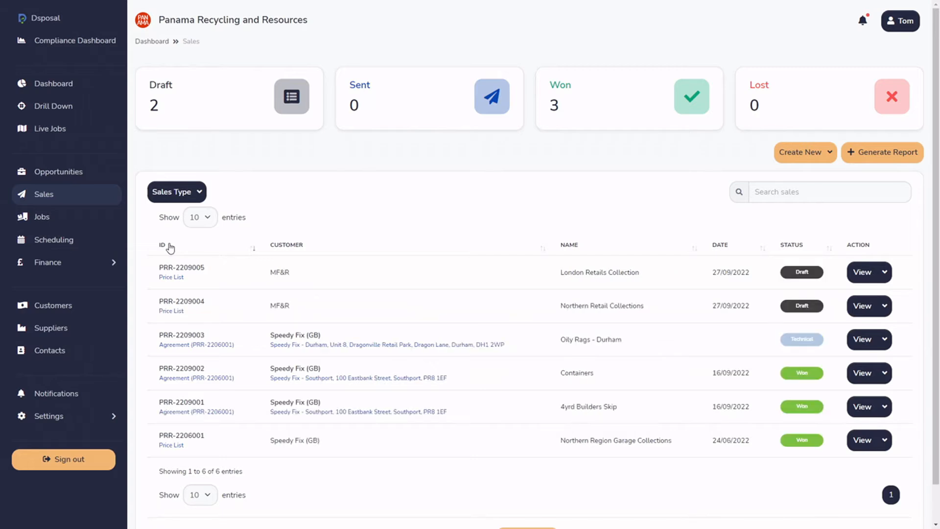
{"action": "left_click", "coordinate": [170, 249]}
{"action": "left_click", "coordinate": [170, 247]}
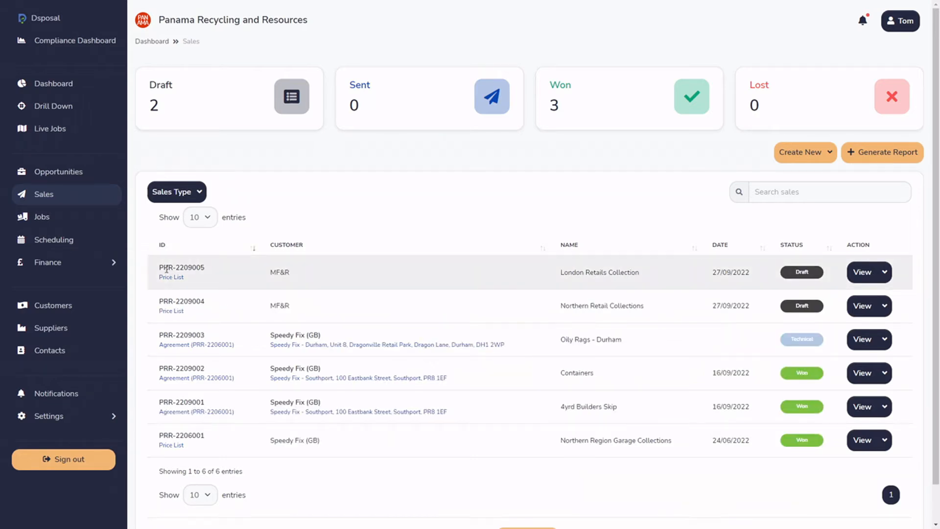
{"action": "left_click_drag", "start_coordinate": [158, 268], "coordinate": [158, 304]}
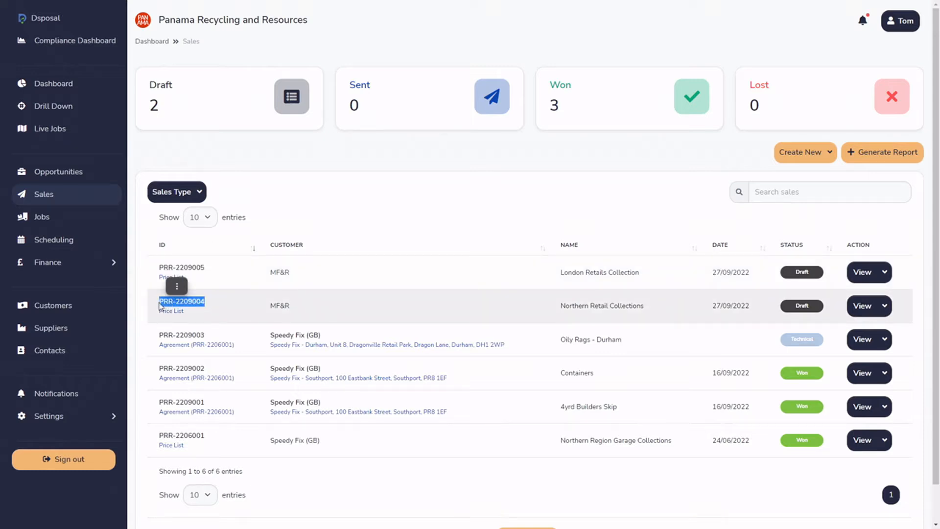
Sort the sales list by customer, alternating the order and ending in descending order.
{"action": "left_click", "coordinate": [297, 245]}
{"action": "left_click", "coordinate": [297, 245]}
{"action": "left_click", "coordinate": [297, 245]}
{"action": "left_click", "coordinate": [297, 246]}
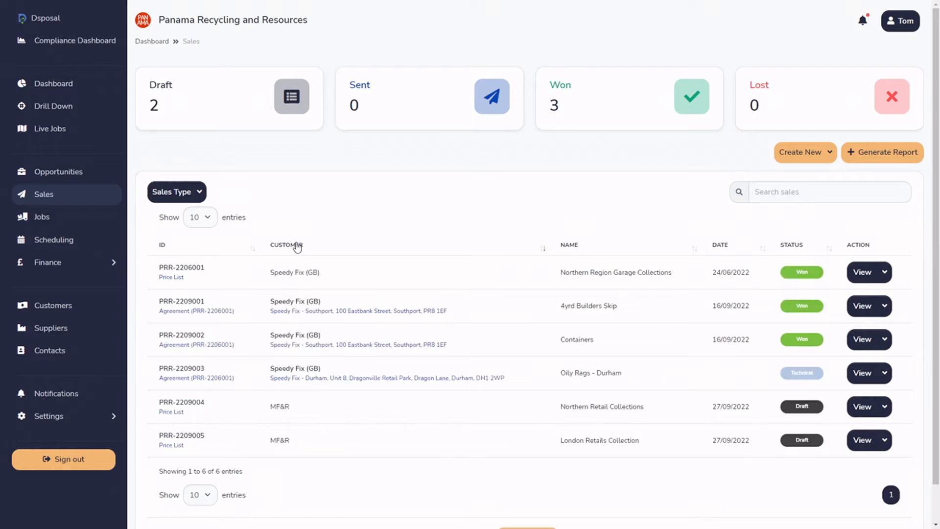
Sort the sales list by name in both directions, and by date and status in ascending order.
{"action": "left_click", "coordinate": [574, 248]}
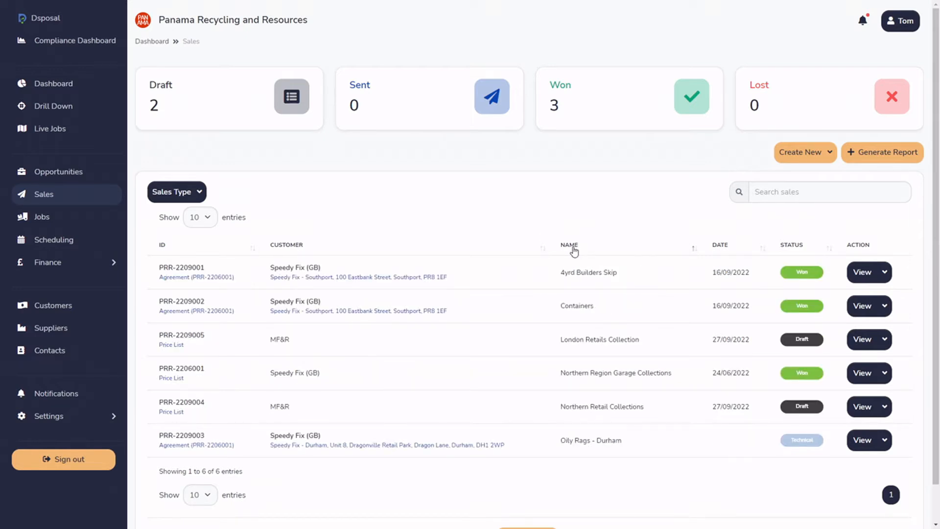
{"action": "left_click", "coordinate": [574, 249]}
{"action": "left_click", "coordinate": [720, 245]}
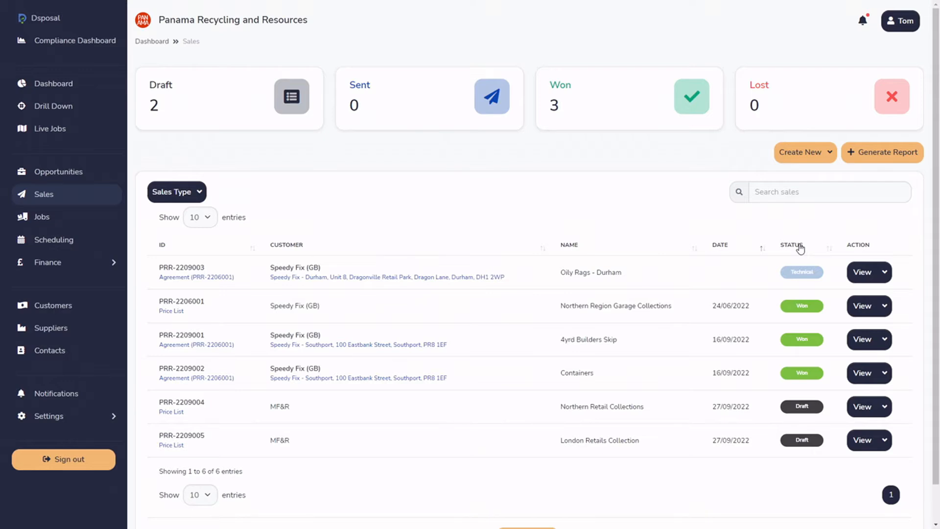
{"action": "left_click", "coordinate": [800, 246]}
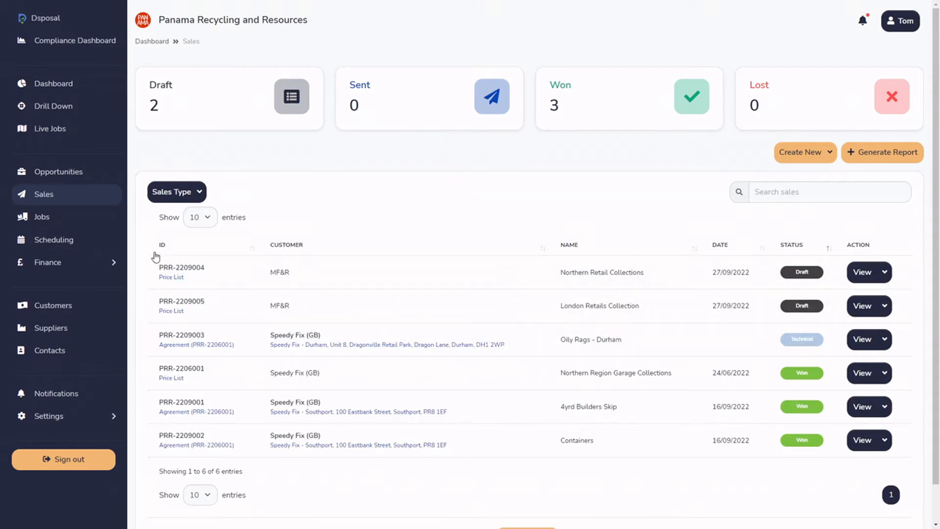
Sort the sales list by ID in descending order.
{"action": "left_click", "coordinate": [156, 254]}
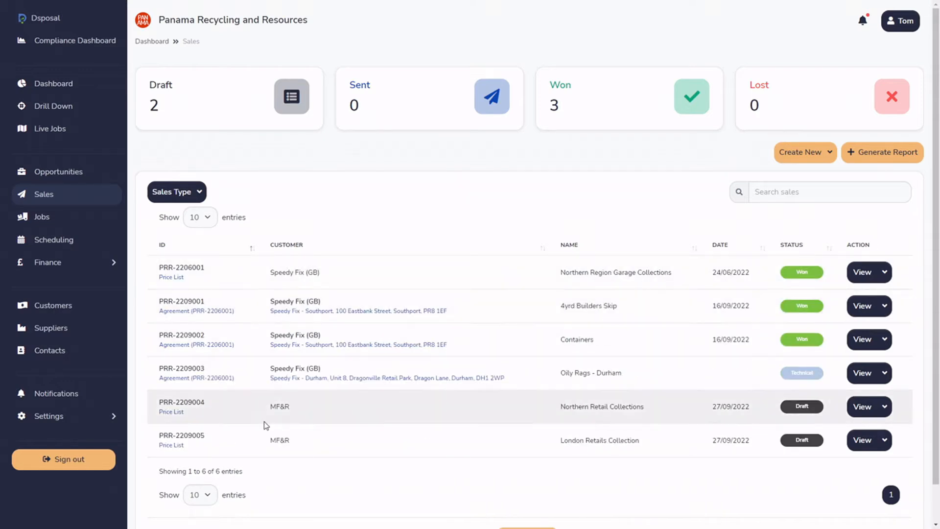
{"action": "left_click", "coordinate": [175, 250]}
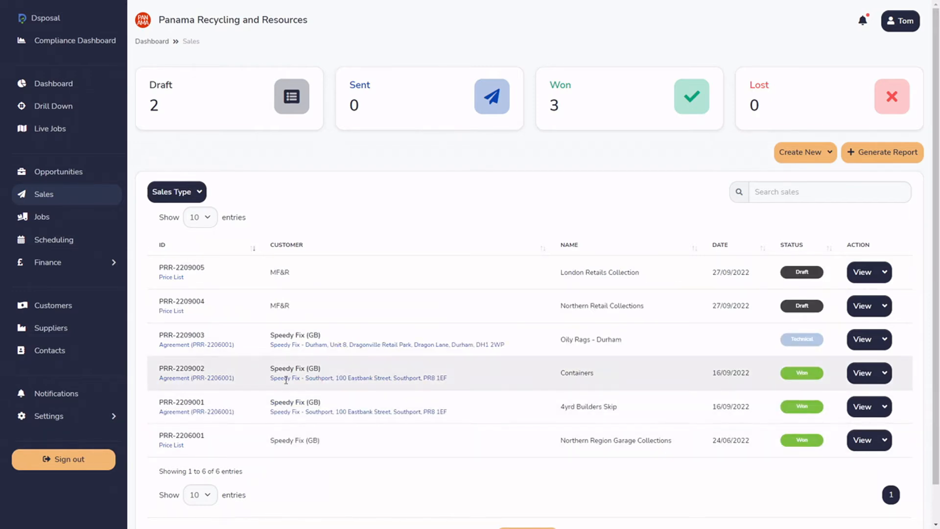
Examine the choices for the number of entries shown per page, leaving it at 10.
{"action": "scroll", "coordinate": [286, 380], "scroll_direction": "down", "scroll_amount": 1}
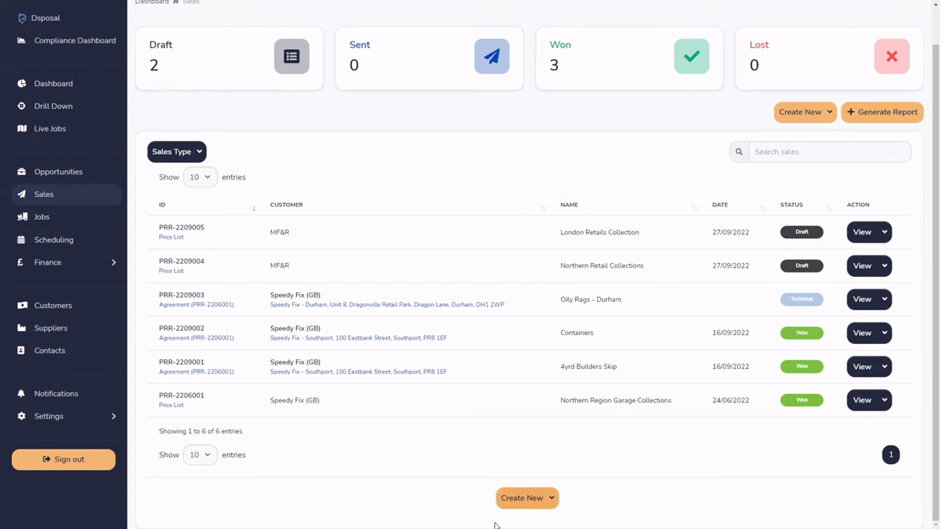
{"action": "left_click", "coordinate": [202, 461]}
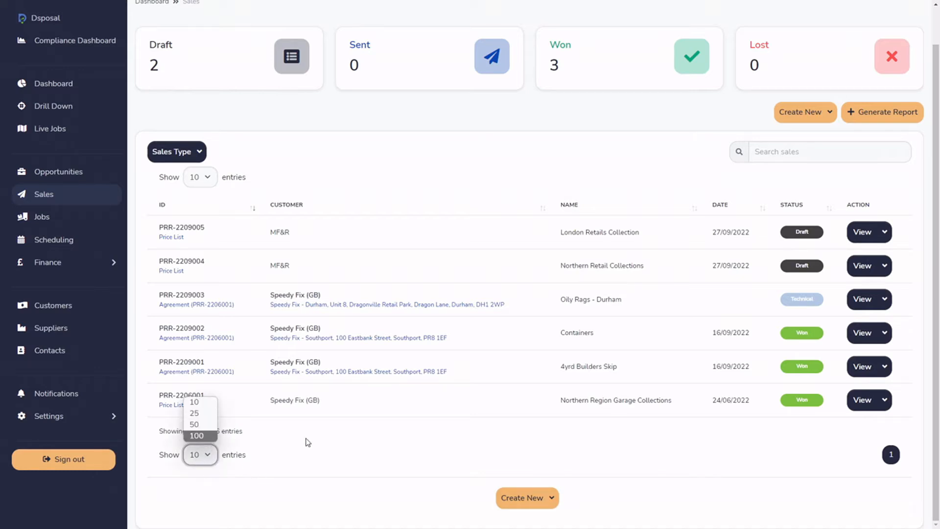
{"action": "left_click", "coordinate": [364, 453]}
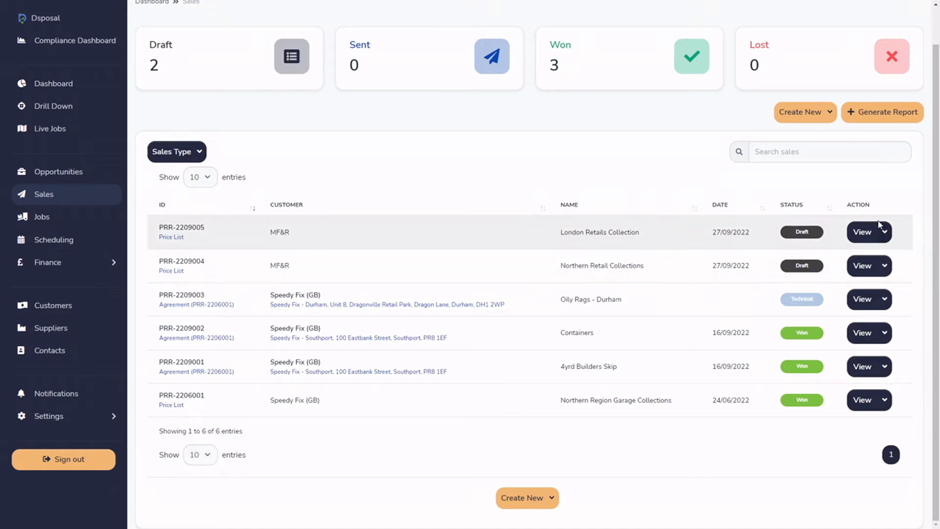
Examine the additional actions available for the London Retails Collection price list.
{"action": "left_click", "coordinate": [885, 233]}
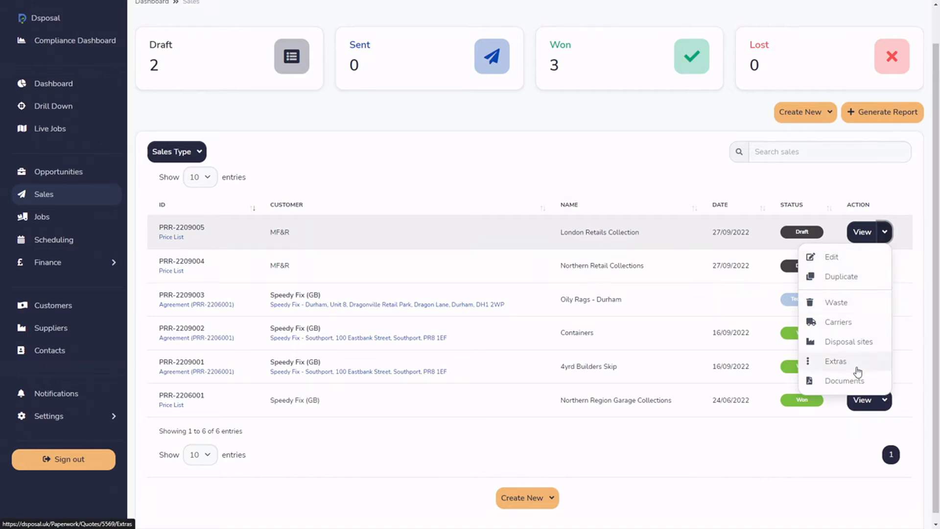
{"action": "left_click", "coordinate": [885, 232]}
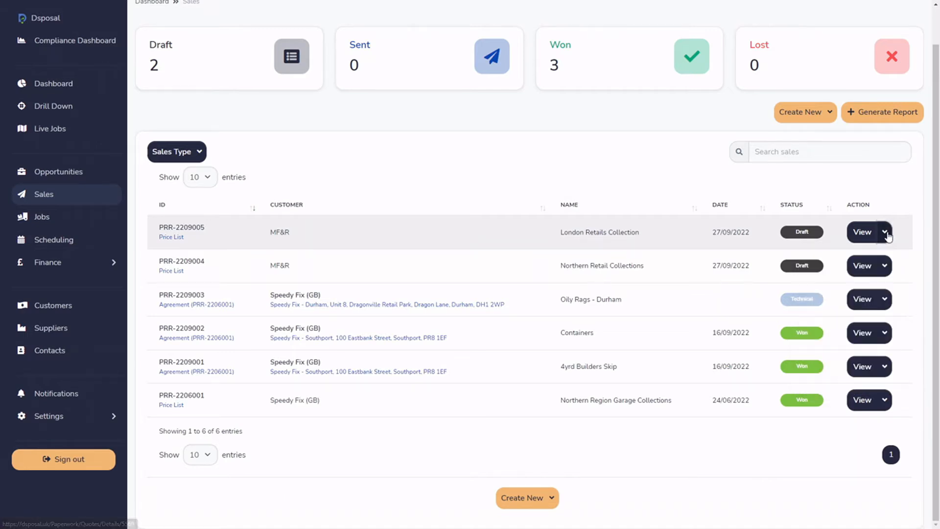
Check the additional row actions for Containers and London Retails Collection, and open the London Retails Collection record.
{"action": "left_click", "coordinate": [884, 332]}
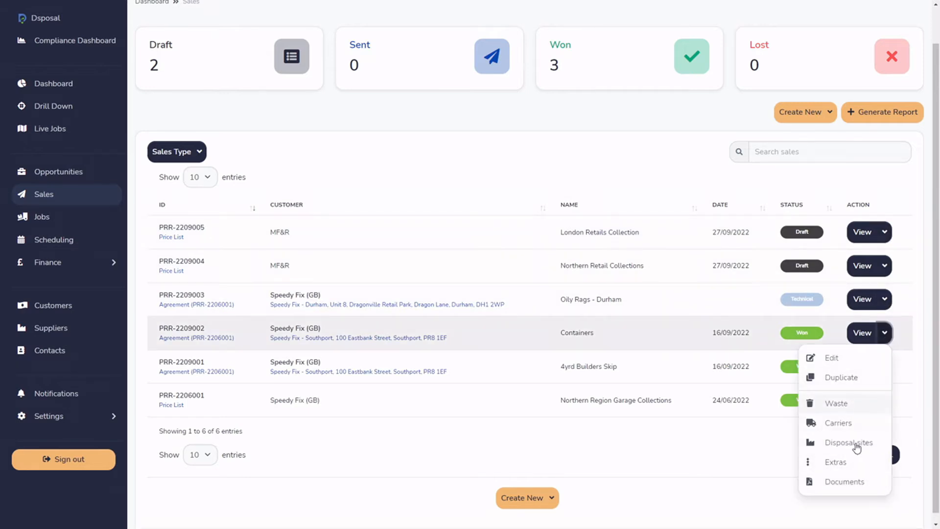
{"action": "left_click", "coordinate": [886, 335]}
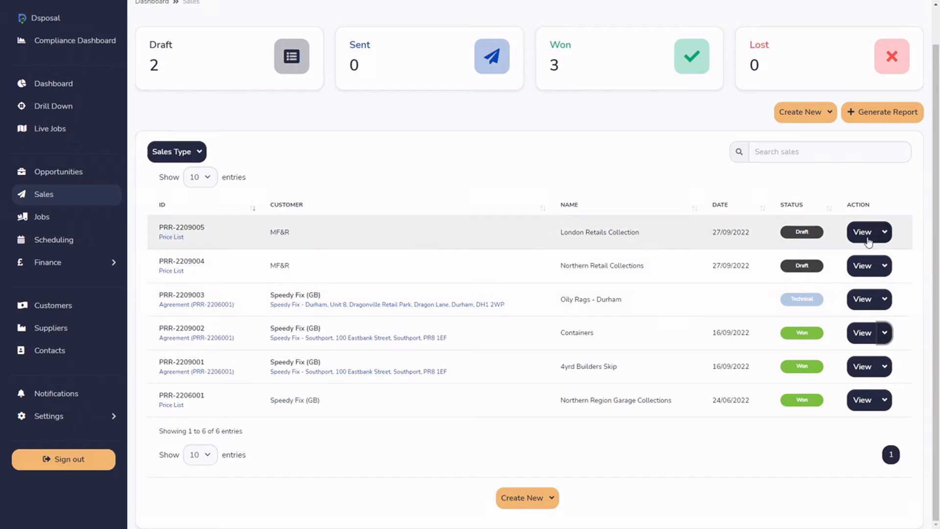
{"action": "left_click", "coordinate": [884, 232]}
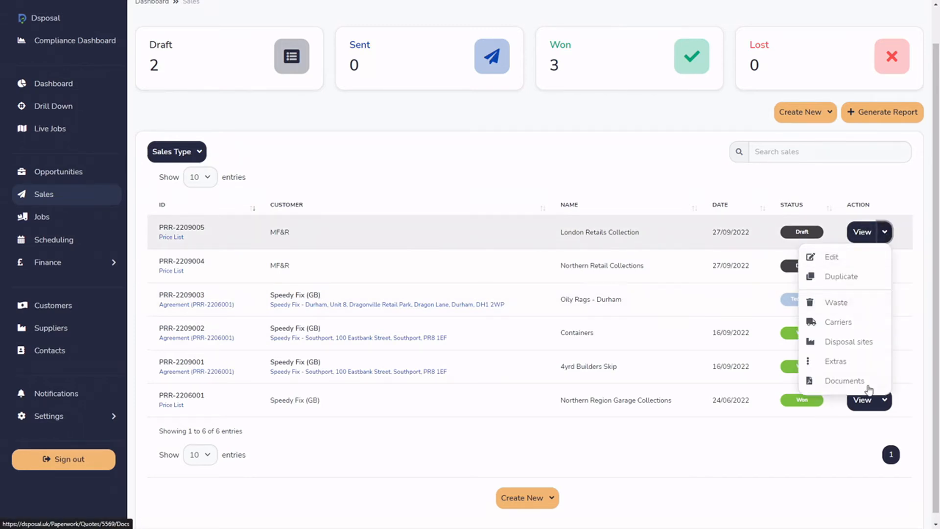
{"action": "left_click", "coordinate": [868, 232]}
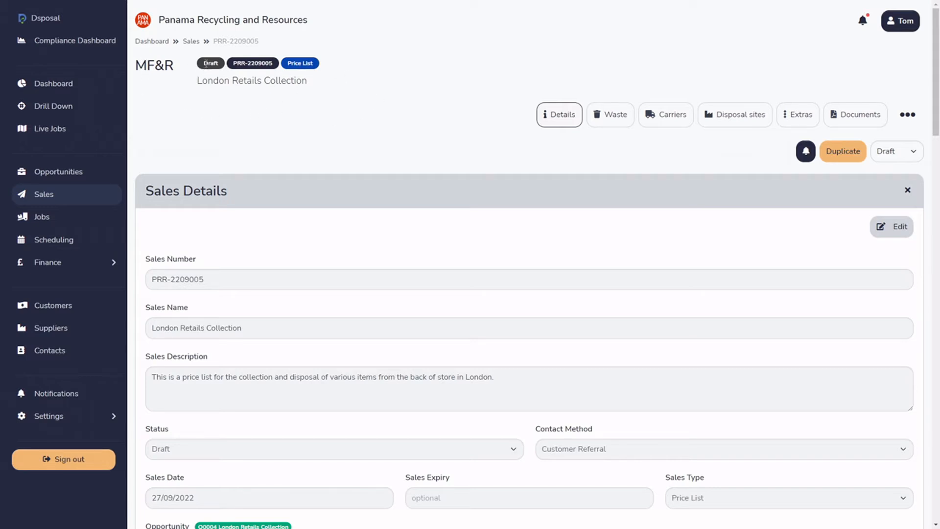
Review the sales number and name in the record's header, and examine the full list of its sections.
{"action": "left_click_drag", "start_coordinate": [235, 64], "coordinate": [278, 67]}
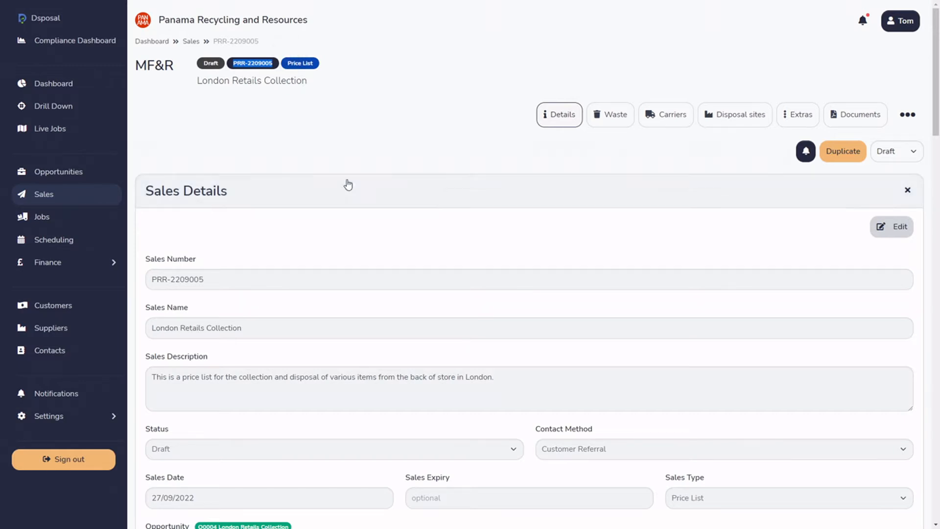
{"action": "left_click", "coordinate": [255, 65]}
{"action": "left_click_drag", "start_coordinate": [248, 64], "coordinate": [273, 64]}
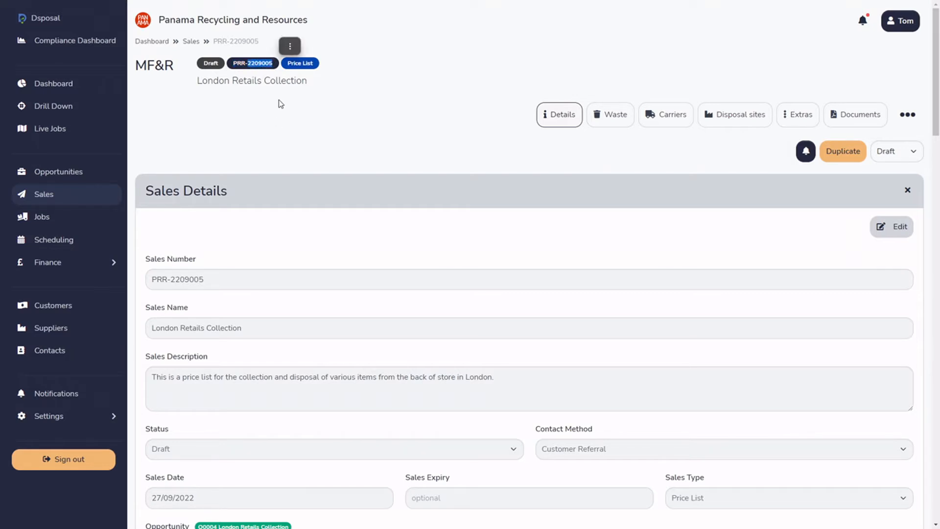
{"action": "left_click", "coordinate": [261, 63]}
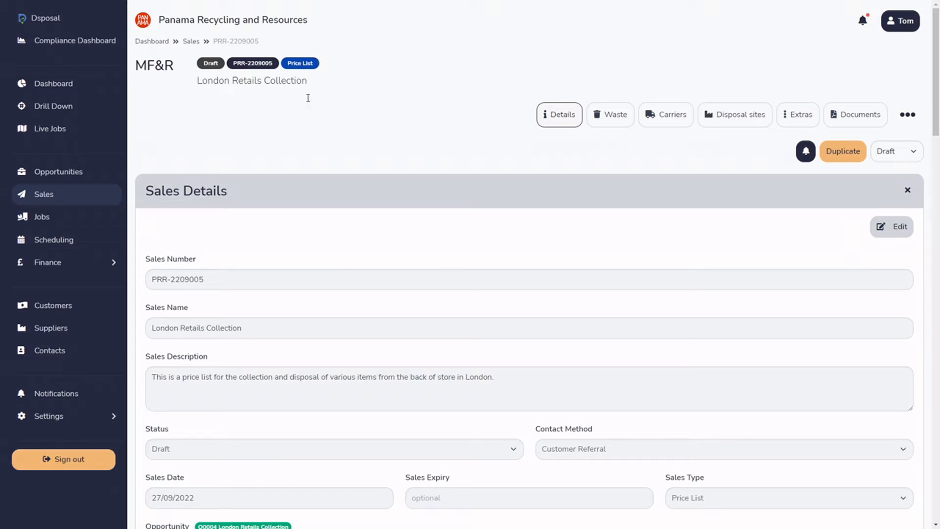
{"action": "left_click_drag", "start_coordinate": [196, 81], "coordinate": [311, 80]}
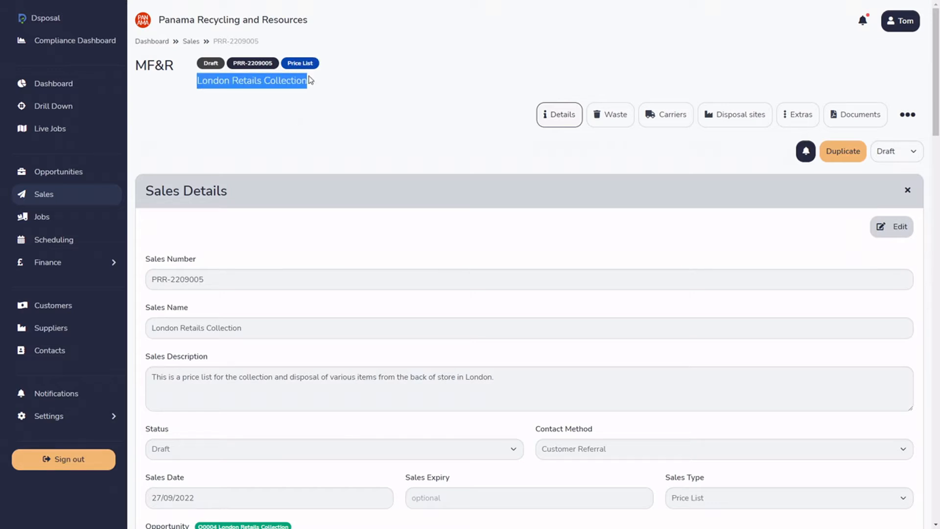
{"action": "left_click", "coordinate": [342, 104]}
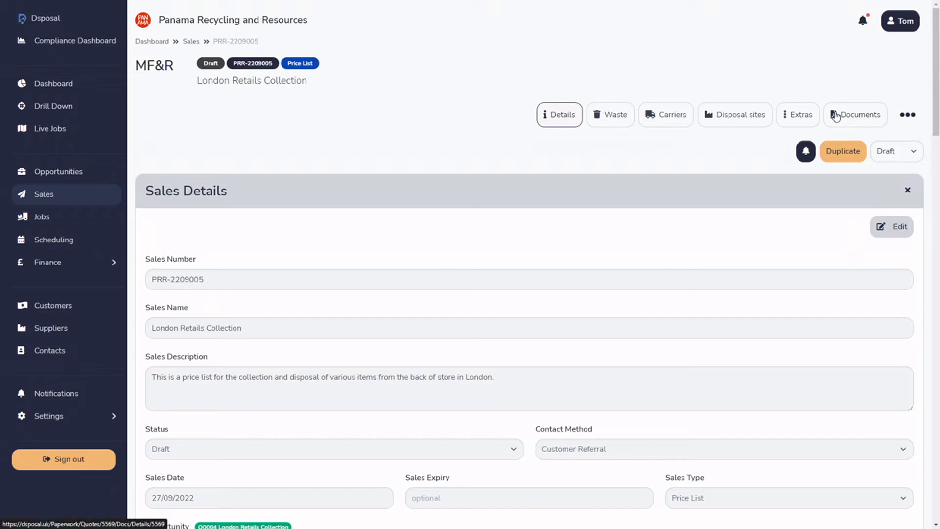
{"action": "left_click", "coordinate": [909, 115]}
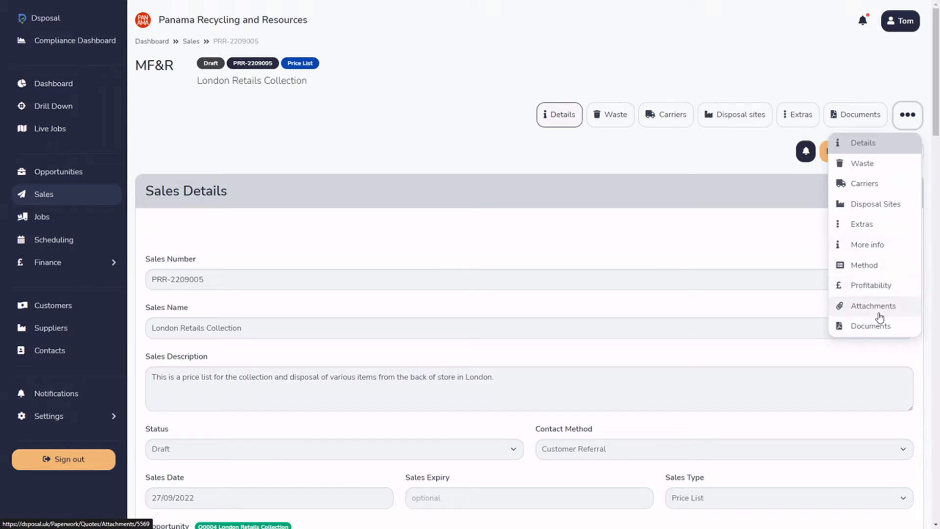
{"action": "left_click", "coordinate": [457, 118]}
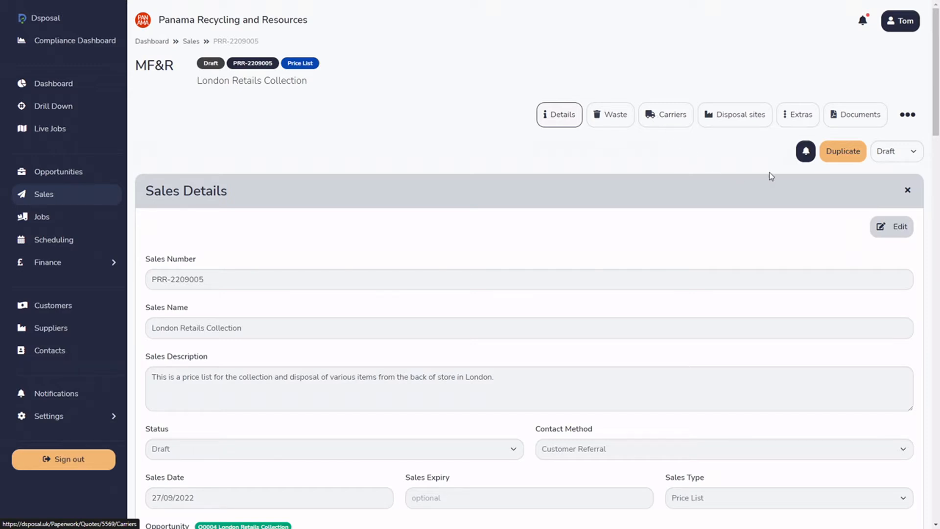
Switch the record's notification setting over and back, and check the available statuses while keeping Draft.
{"action": "left_click", "coordinate": [808, 153]}
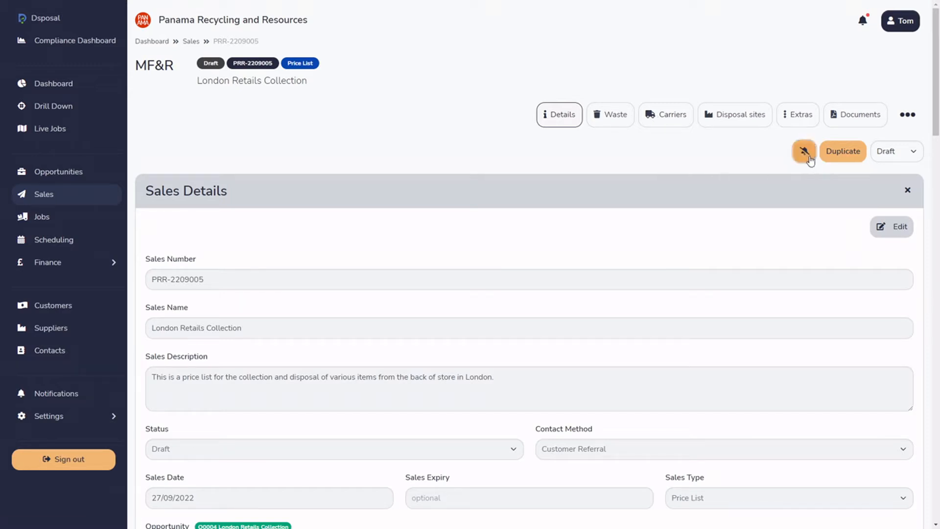
{"action": "left_click", "coordinate": [808, 158]}
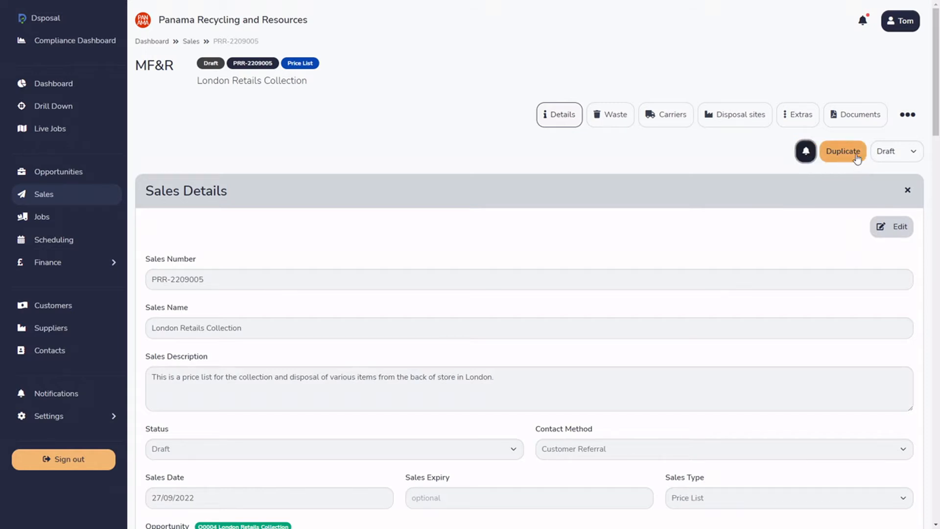
{"action": "left_click", "coordinate": [894, 152]}
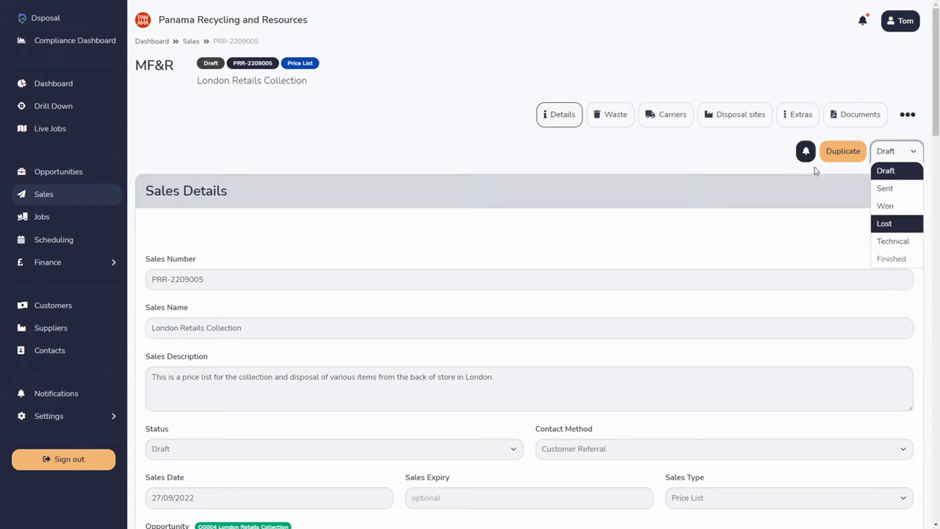
{"action": "left_click", "coordinate": [762, 149]}
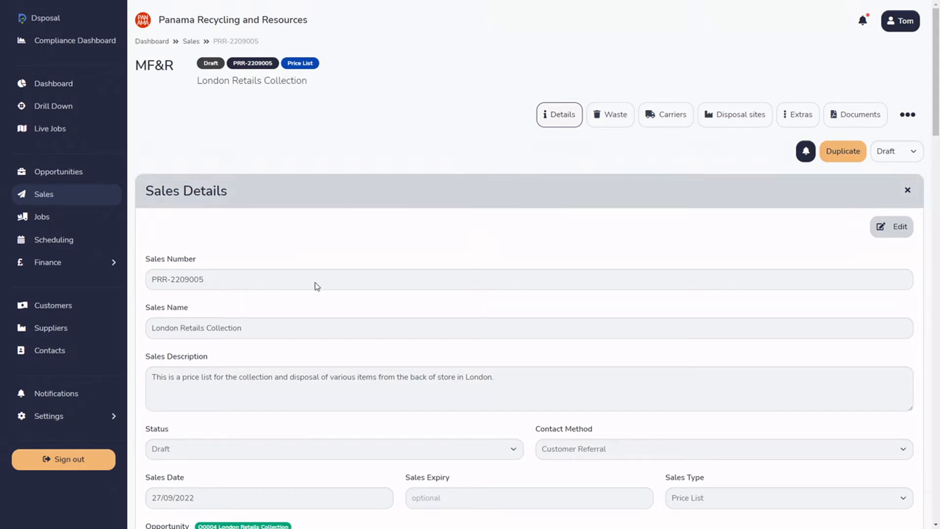
Look through the sales details and customer details of the London Retails Collection record.
{"action": "scroll", "coordinate": [313, 244], "scroll_direction": "down", "scroll_amount": 1}
{"action": "scroll", "coordinate": [303, 235], "scroll_direction": "down", "scroll_amount": 1}
{"action": "scroll", "coordinate": [770, 227], "scroll_direction": "up", "scroll_amount": 2}
{"action": "scroll", "coordinate": [764, 225], "scroll_direction": "down", "scroll_amount": 1}
{"action": "scroll", "coordinate": [763, 226], "scroll_direction": "down", "scroll_amount": 5}
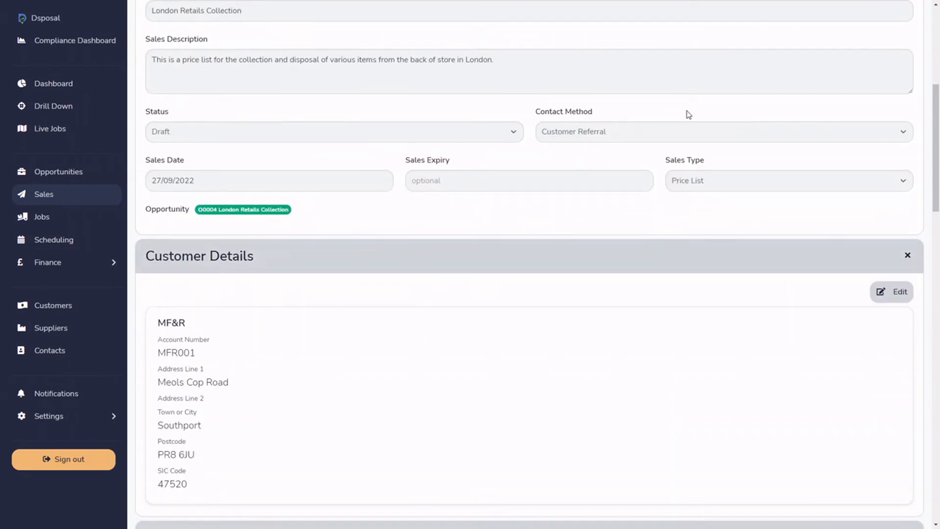
{"action": "scroll", "coordinate": [689, 115], "scroll_direction": "down", "scroll_amount": 4}
{"action": "scroll", "coordinate": [689, 114], "scroll_direction": "up", "scroll_amount": 10}
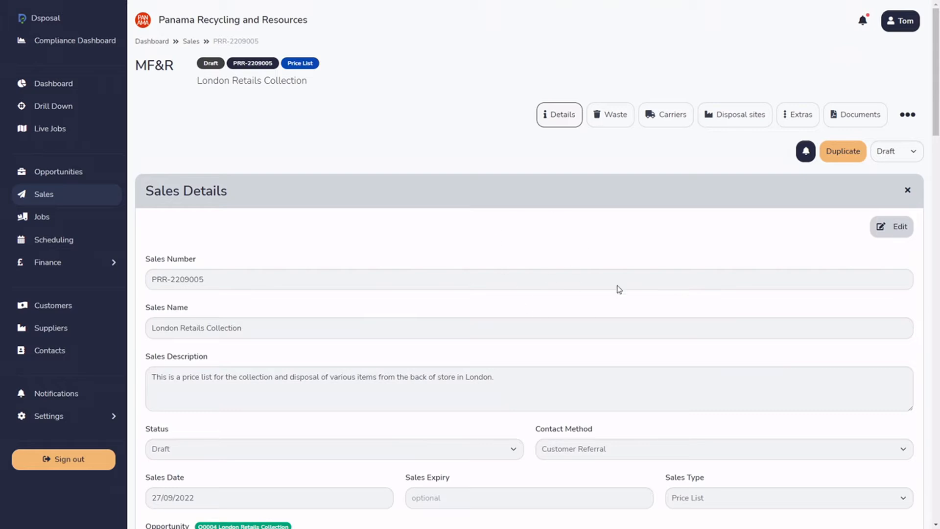
Collapse every section of the record, from Sales Details through Additional Details.
{"action": "left_click", "coordinate": [565, 202]}
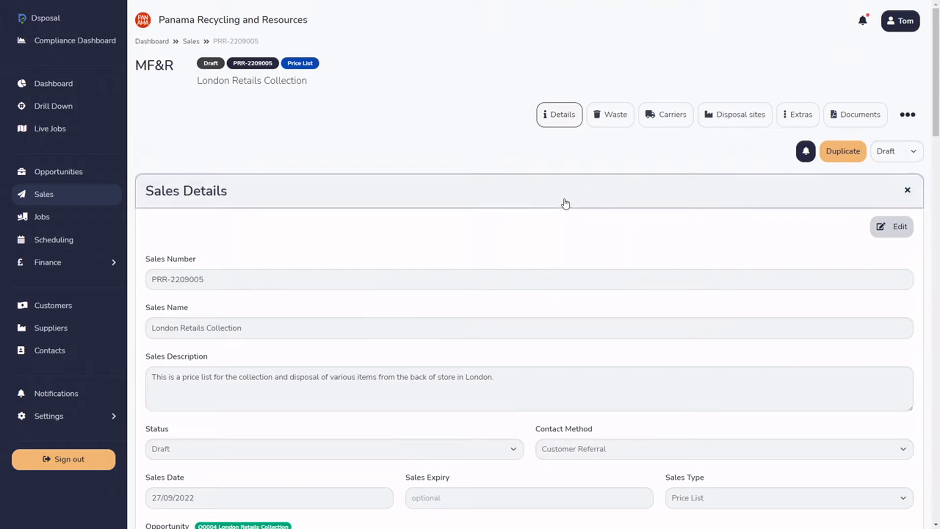
{"action": "left_click", "coordinate": [566, 232]}
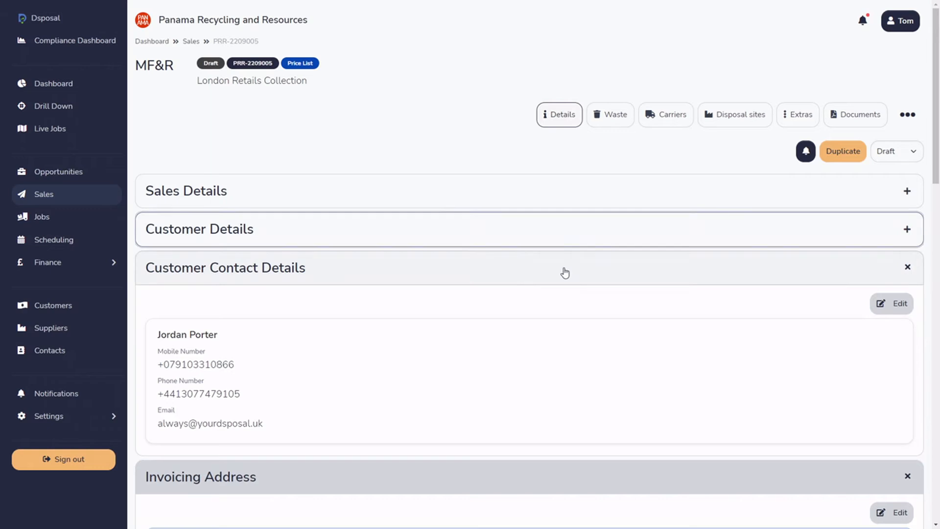
{"action": "left_click", "coordinate": [563, 269]}
{"action": "left_click", "coordinate": [563, 306]}
{"action": "left_click", "coordinate": [537, 346]}
{"action": "scroll", "coordinate": [458, 322], "scroll_direction": "down", "scroll_amount": 2}
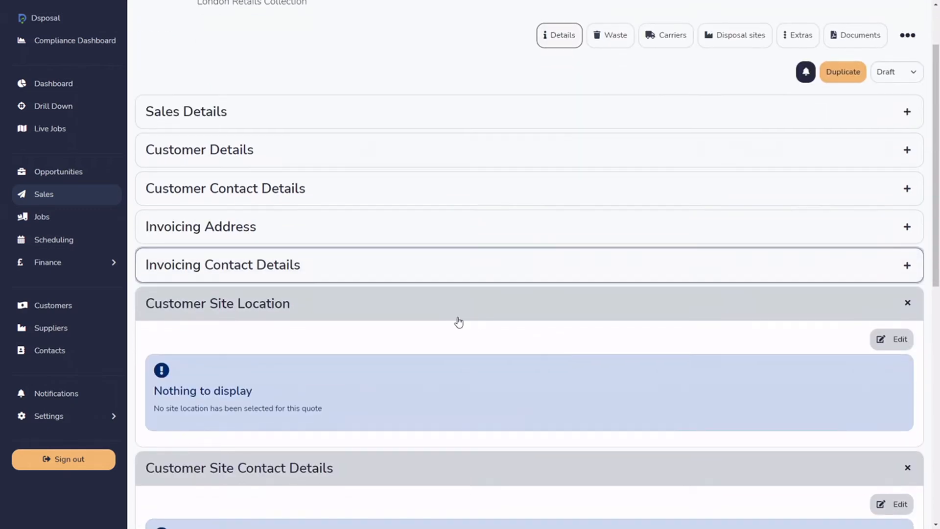
{"action": "left_click", "coordinate": [457, 311]}
{"action": "scroll", "coordinate": [457, 311], "scroll_direction": "down", "scroll_amount": 2}
{"action": "left_click", "coordinate": [479, 267]}
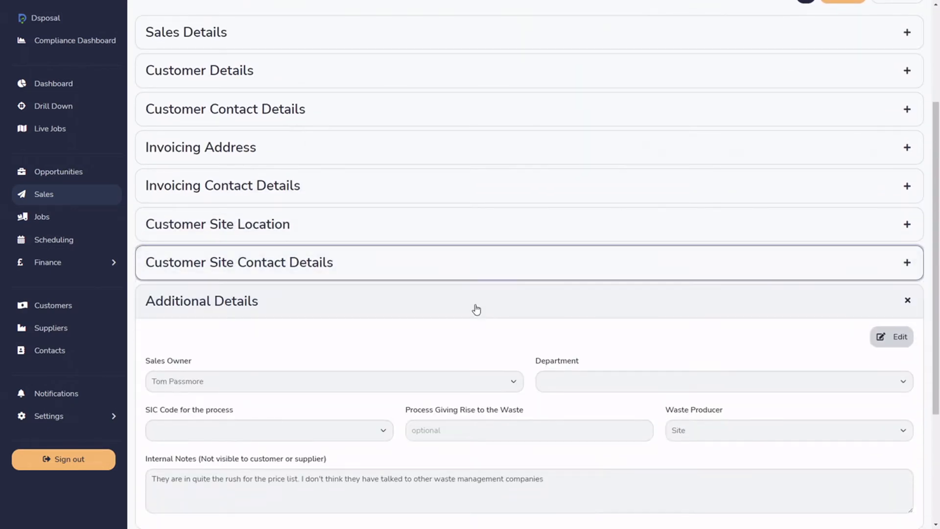
{"action": "left_click", "coordinate": [477, 308]}
{"action": "scroll", "coordinate": [353, 304], "scroll_direction": "up", "scroll_amount": 3}
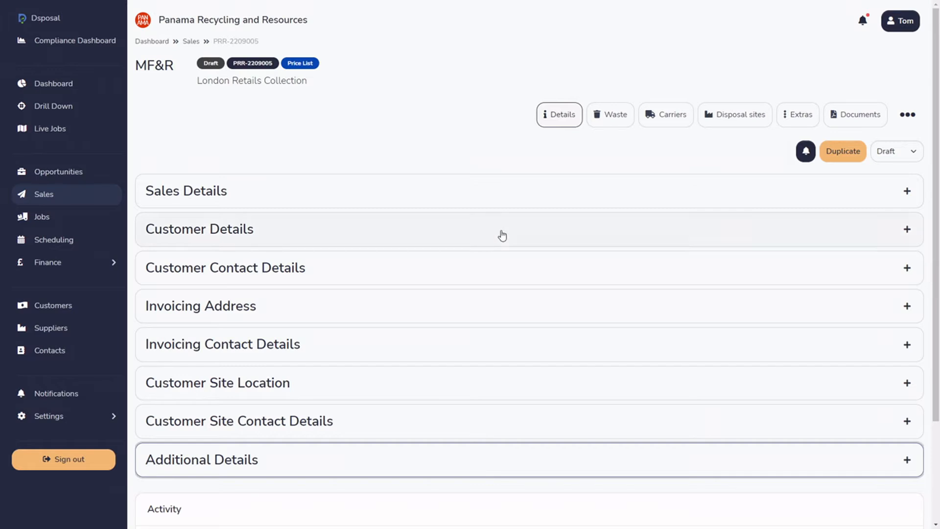
Expand the Customer Site Location section to examine its contents, and collapse it again.
{"action": "scroll", "coordinate": [494, 239], "scroll_direction": "down", "scroll_amount": 2}
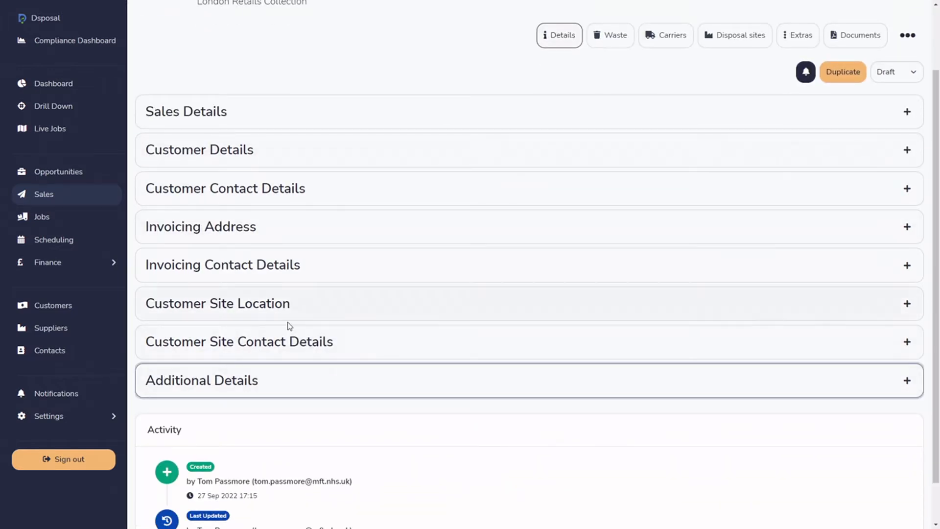
{"action": "left_click", "coordinate": [298, 308]}
{"action": "scroll", "coordinate": [397, 337], "scroll_direction": "down", "scroll_amount": 1}
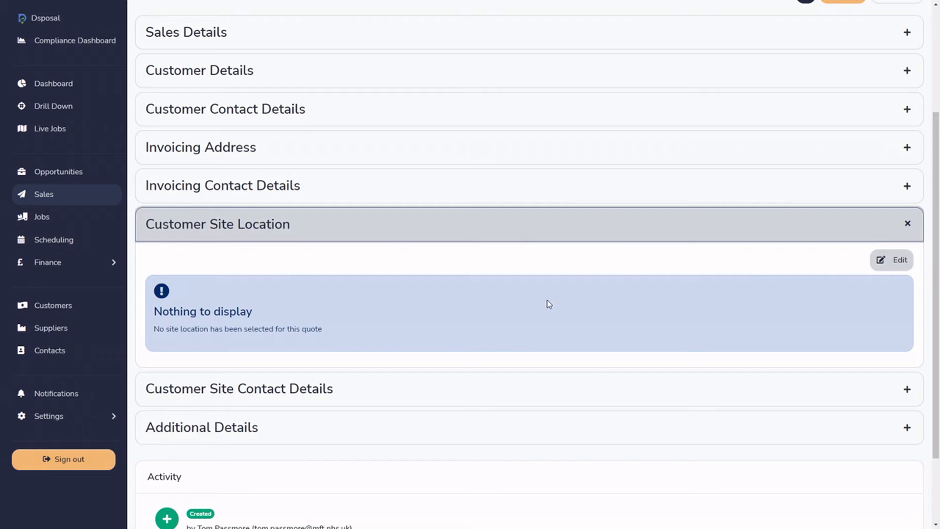
{"action": "left_click", "coordinate": [405, 223]}
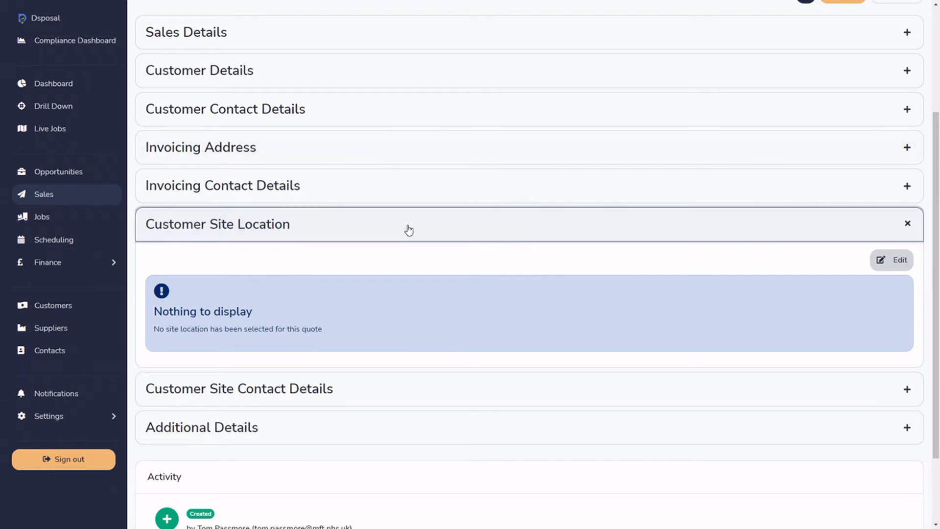
{"action": "scroll", "coordinate": [457, 330], "scroll_direction": "up", "scroll_amount": 3}
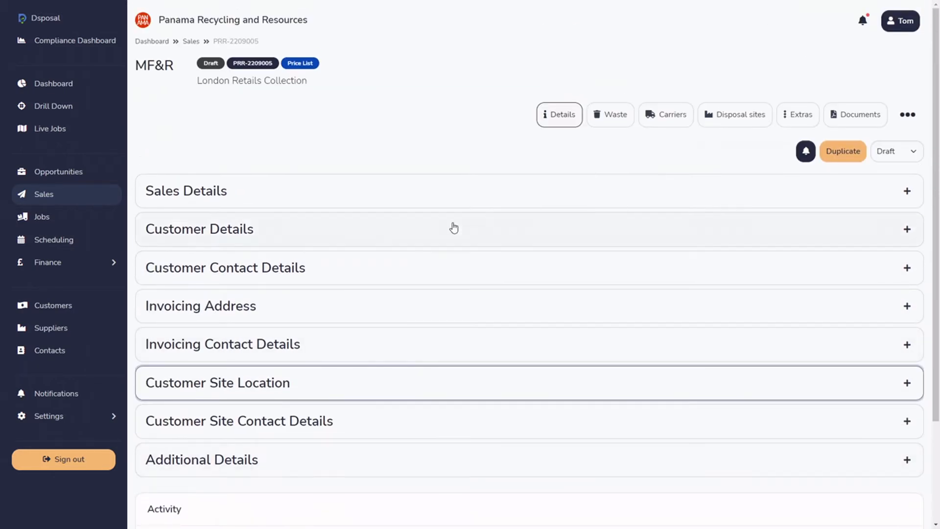
Expand the Sales Details section and review its fields, including the linked opportunity.
{"action": "left_click", "coordinate": [460, 190]}
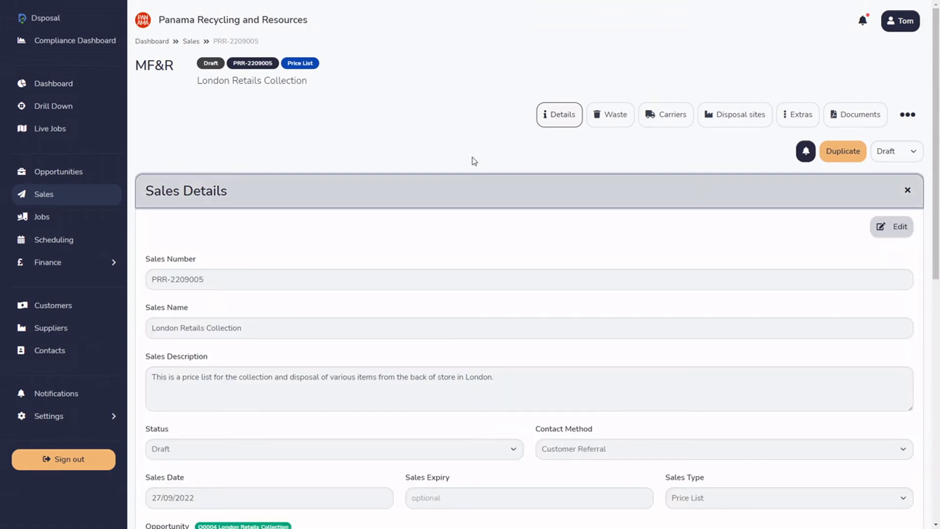
{"action": "scroll", "coordinate": [488, 246], "scroll_direction": "down", "scroll_amount": 2}
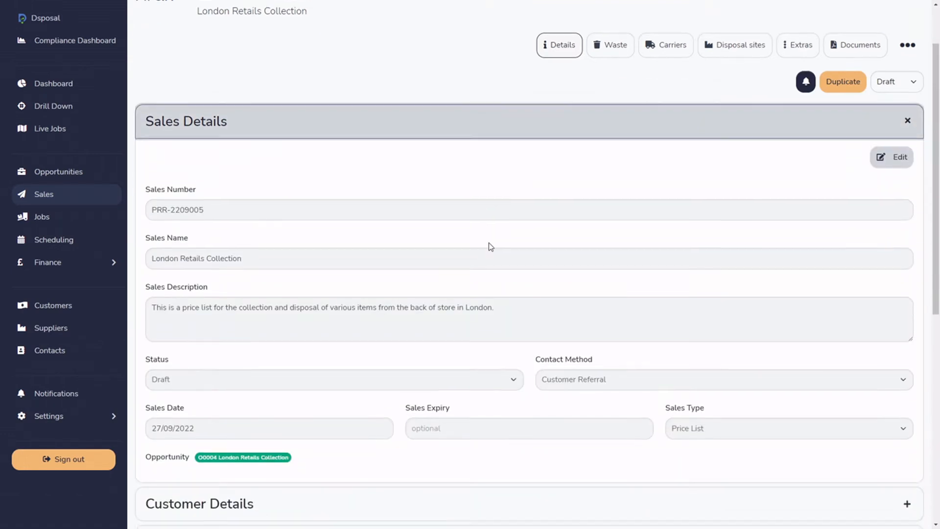
{"action": "scroll", "coordinate": [725, 300], "scroll_direction": "down", "scroll_amount": 4}
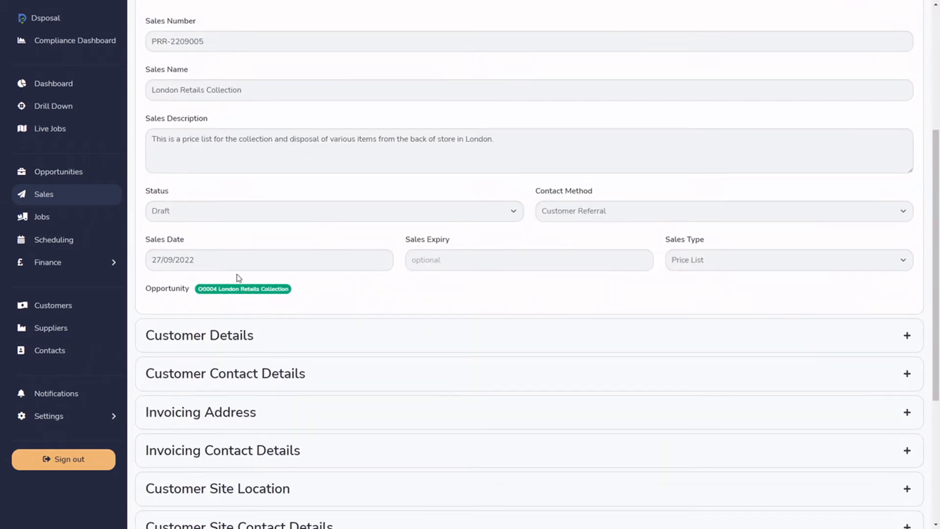
{"action": "left_click_drag", "start_coordinate": [198, 293], "coordinate": [287, 292]}
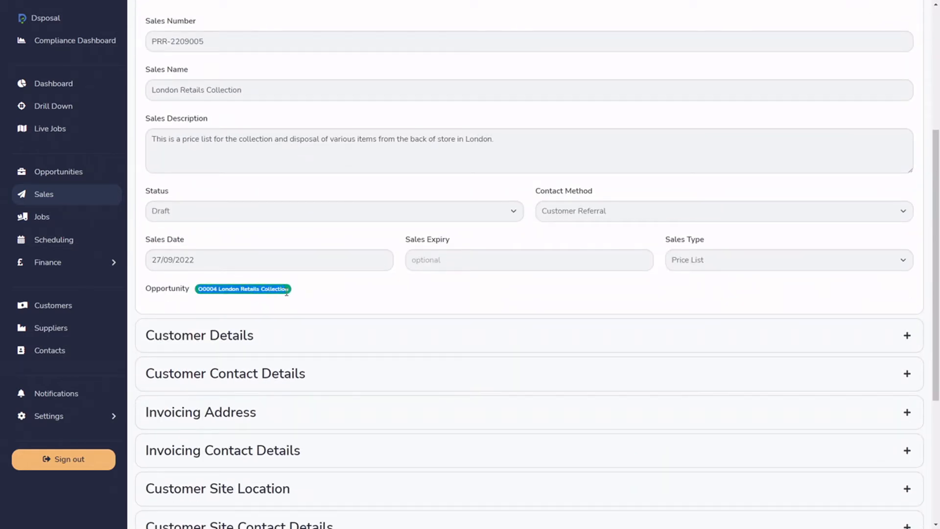
{"action": "left_click", "coordinate": [433, 290]}
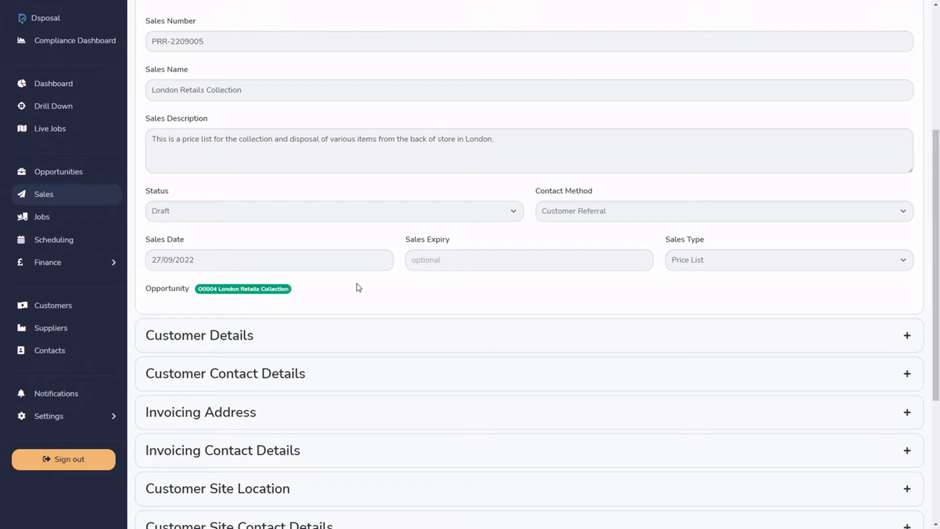
Open the sales details for editing and examine the contact method choices, keeping Customer Referral.
{"action": "scroll", "coordinate": [467, 269], "scroll_direction": "up", "scroll_amount": 4}
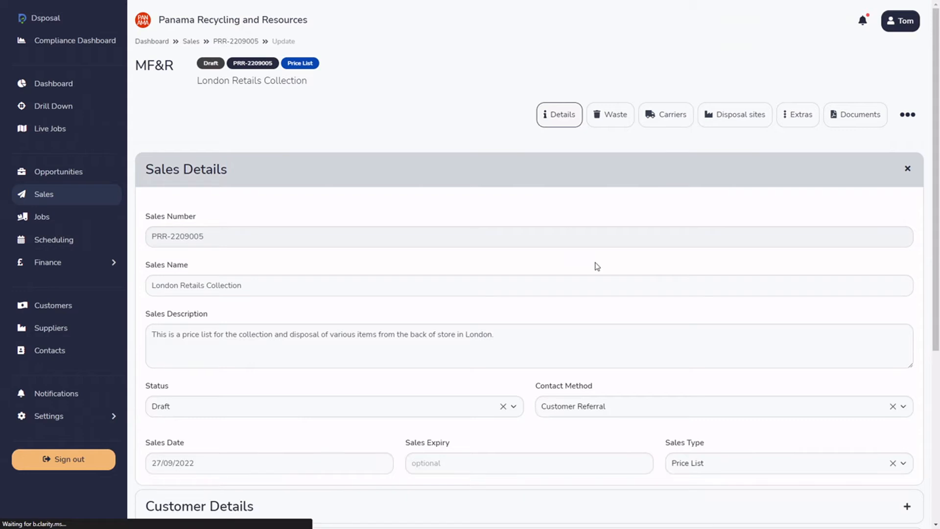
{"action": "scroll", "coordinate": [596, 265], "scroll_direction": "down", "scroll_amount": 5}
{"action": "left_click", "coordinate": [725, 180]}
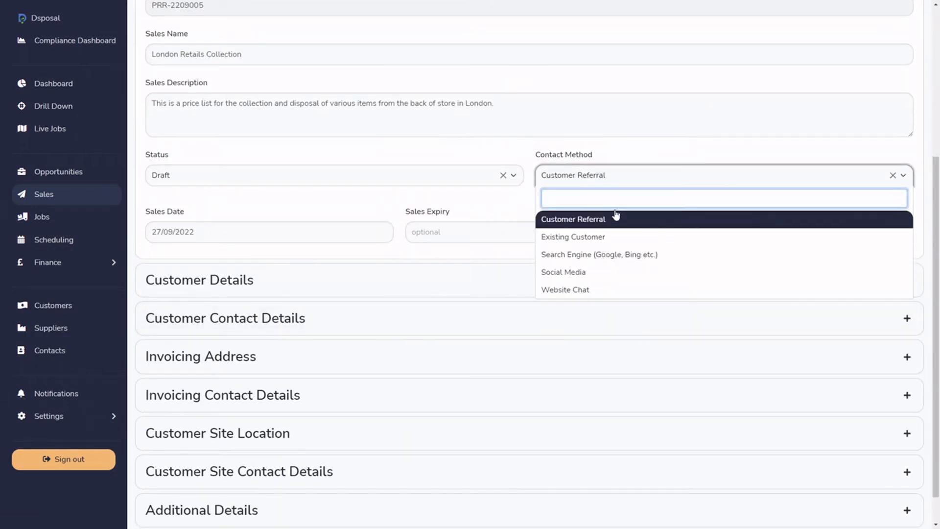
{"action": "left_click", "coordinate": [624, 155]}
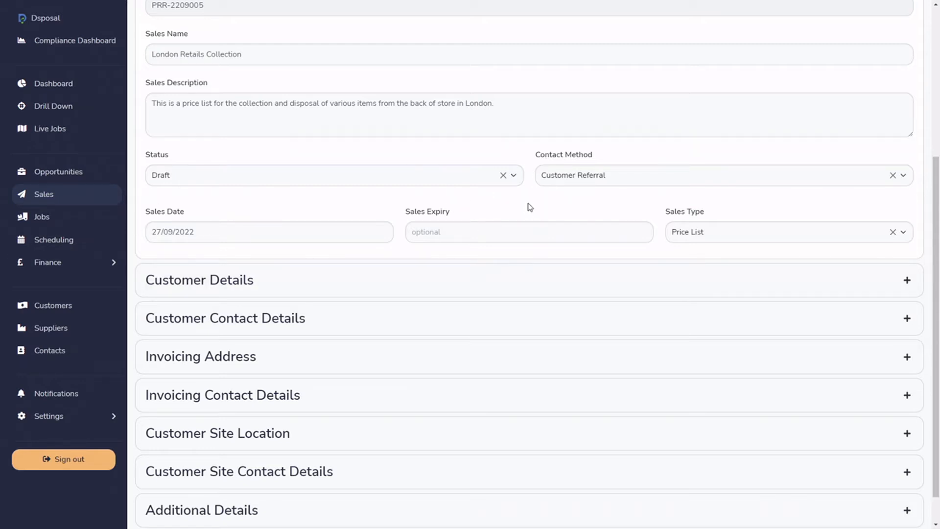
Expand the Customer Details and Customer Contact Details sections of the edit form.
{"action": "left_click", "coordinate": [436, 292]}
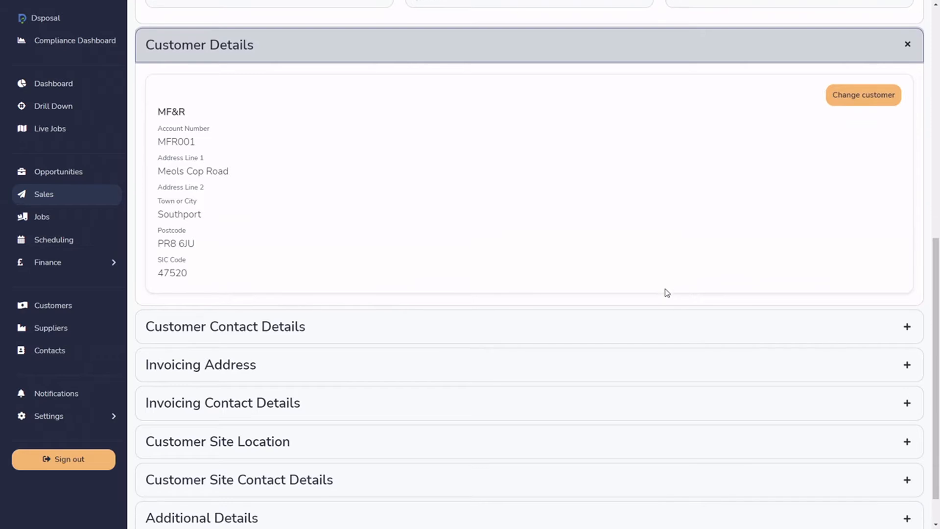
{"action": "left_click", "coordinate": [377, 325]}
{"action": "scroll", "coordinate": [342, 252], "scroll_direction": "down", "scroll_amount": 2}
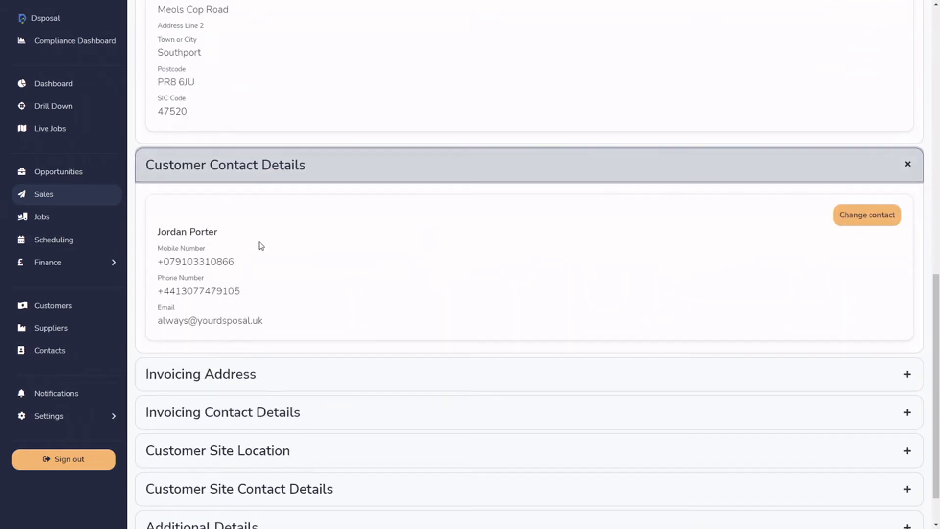
Expand the Additional Details section, examine the sales owner and department choices, and update the sale without changing them.
{"action": "scroll", "coordinate": [436, 382], "scroll_direction": "down", "scroll_amount": 1}
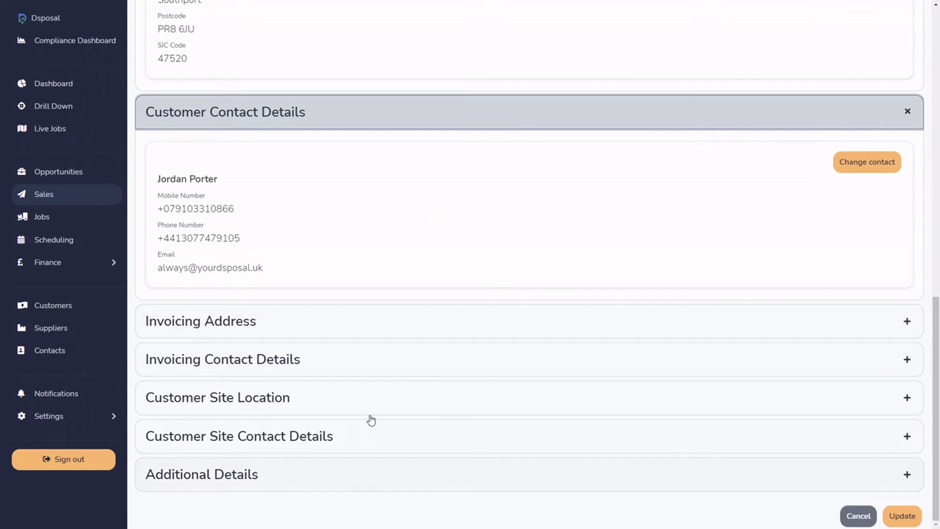
{"action": "left_click", "coordinate": [307, 477]}
{"action": "scroll", "coordinate": [432, 386], "scroll_direction": "down", "scroll_amount": 4}
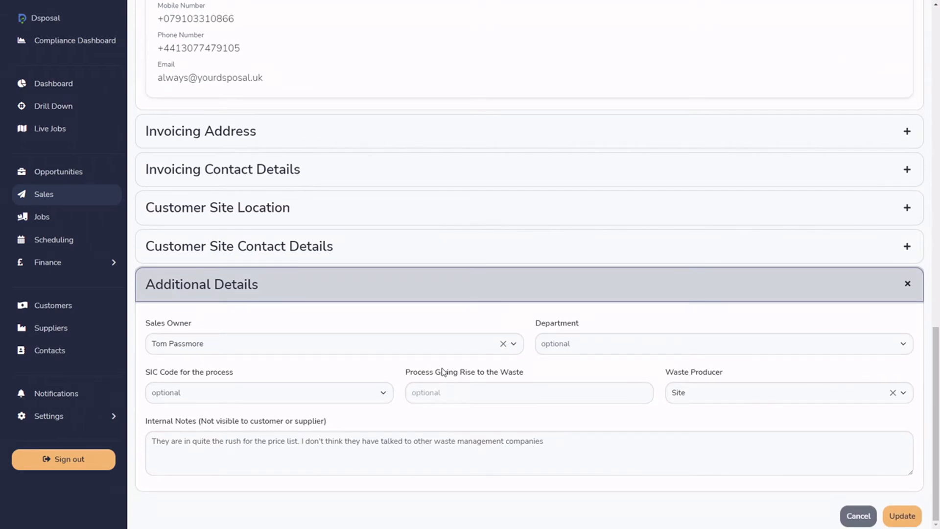
{"action": "left_click", "coordinate": [294, 351]}
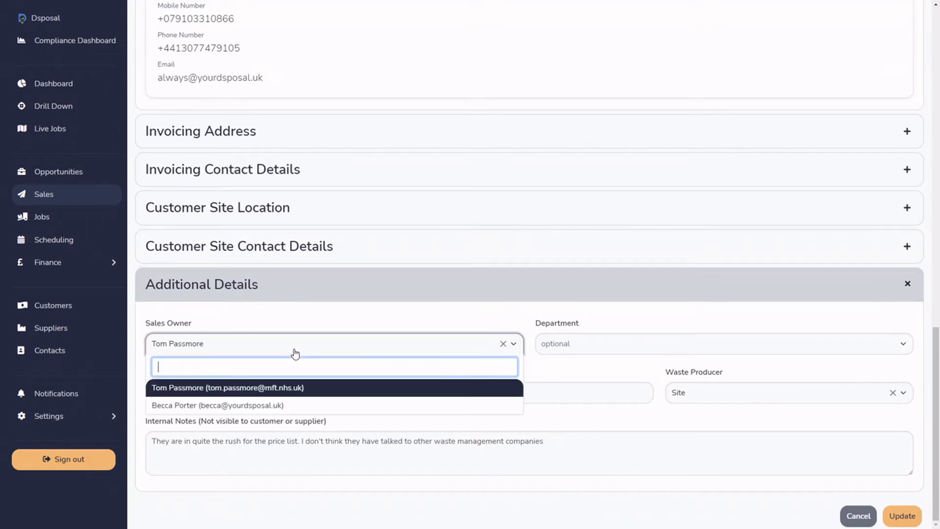
{"action": "left_click", "coordinate": [298, 321]}
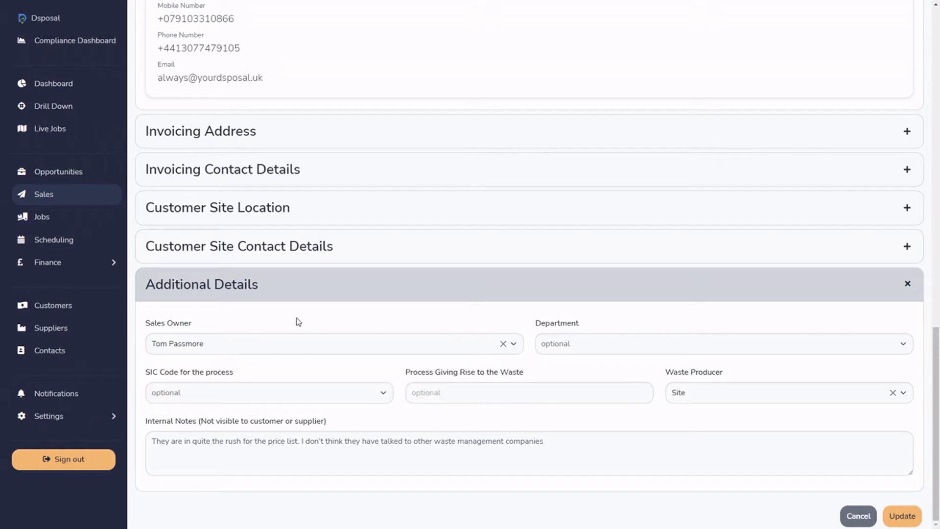
{"action": "left_click", "coordinate": [657, 344]}
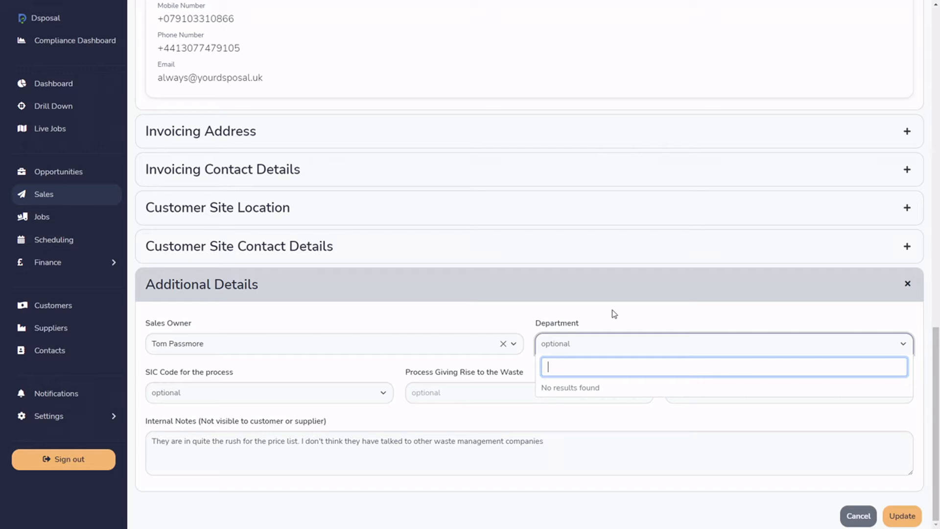
{"action": "left_click", "coordinate": [583, 325]}
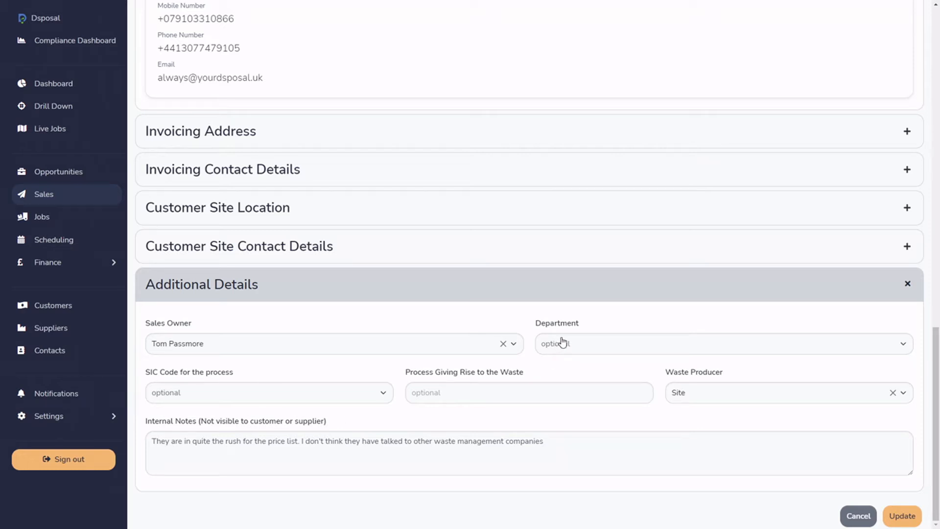
{"action": "left_click", "coordinate": [902, 516]}
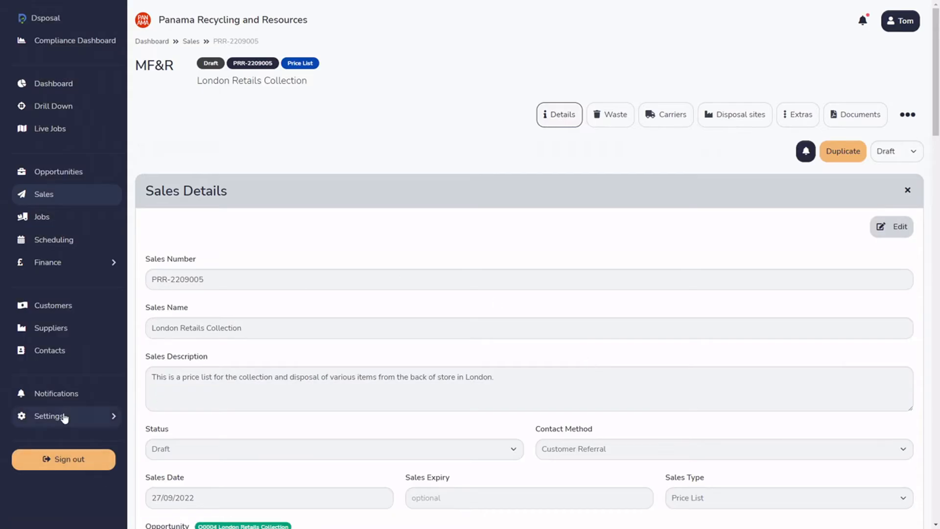
In the System settings, make department a required field and save the changes.
{"action": "left_click", "coordinate": [64, 418]}
{"action": "scroll", "coordinate": [65, 431], "scroll_direction": "down", "scroll_amount": 2}
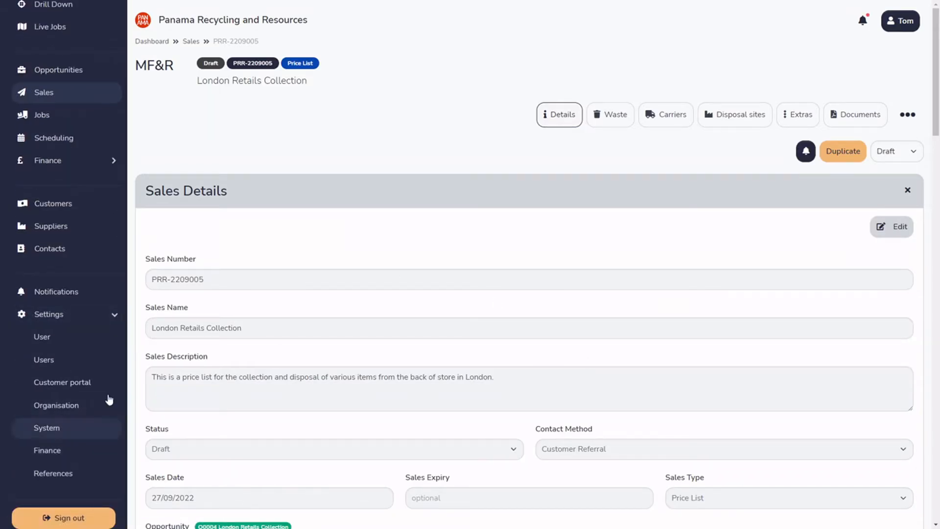
{"action": "left_click", "coordinate": [49, 427]}
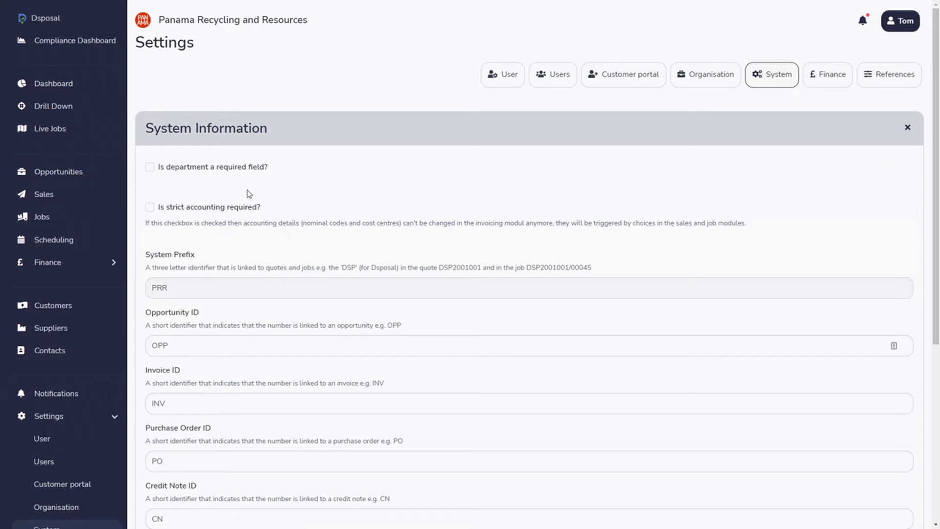
{"action": "scroll", "coordinate": [65, 426], "scroll_direction": "down", "scroll_amount": 2}
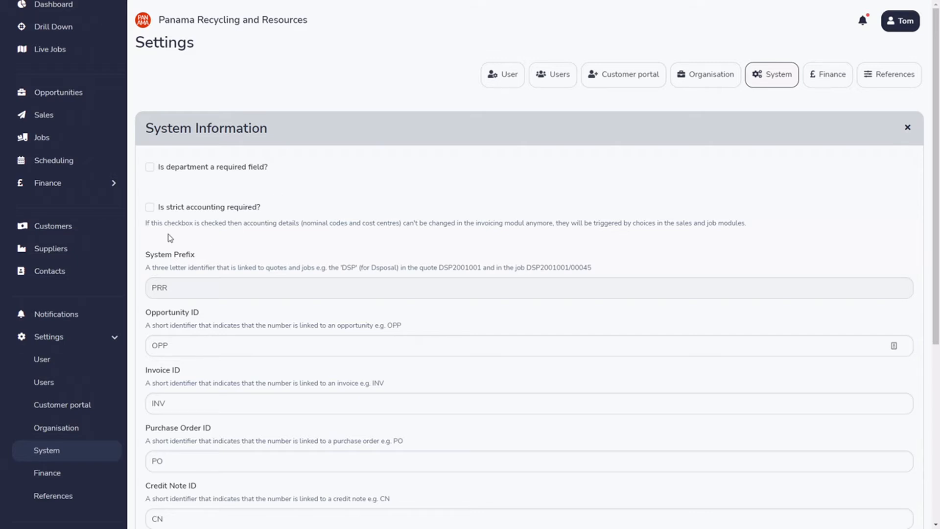
{"action": "left_click", "coordinate": [151, 168]}
{"action": "scroll", "coordinate": [526, 208], "scroll_direction": "down", "scroll_amount": 2}
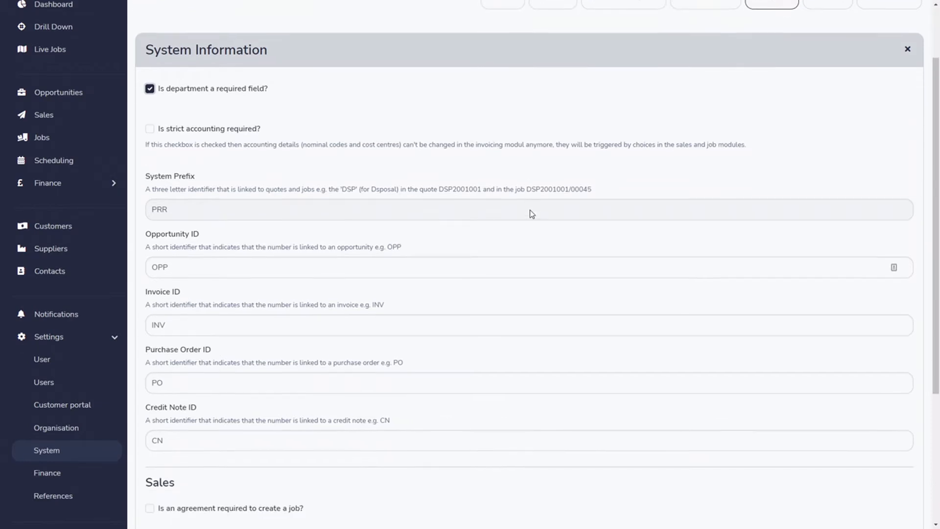
{"action": "scroll", "coordinate": [521, 245], "scroll_direction": "down", "scroll_amount": 5}
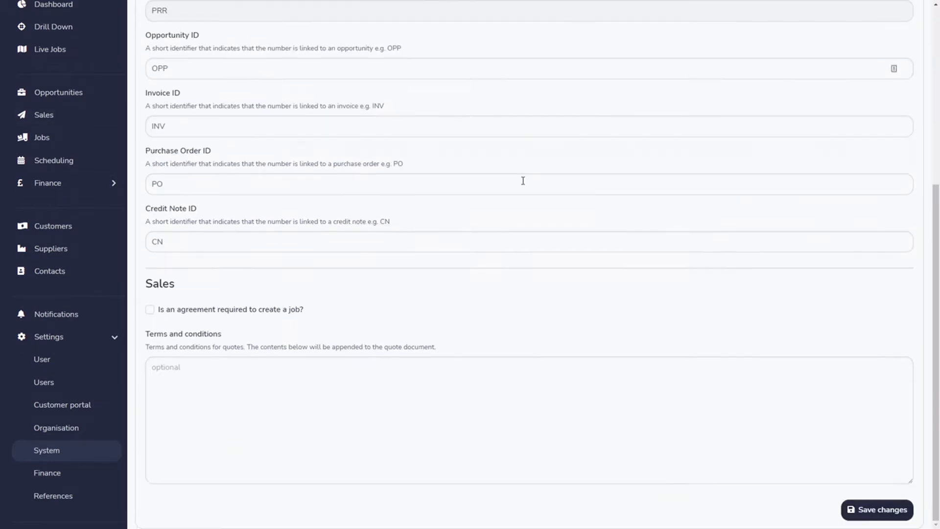
{"action": "left_click", "coordinate": [898, 515]}
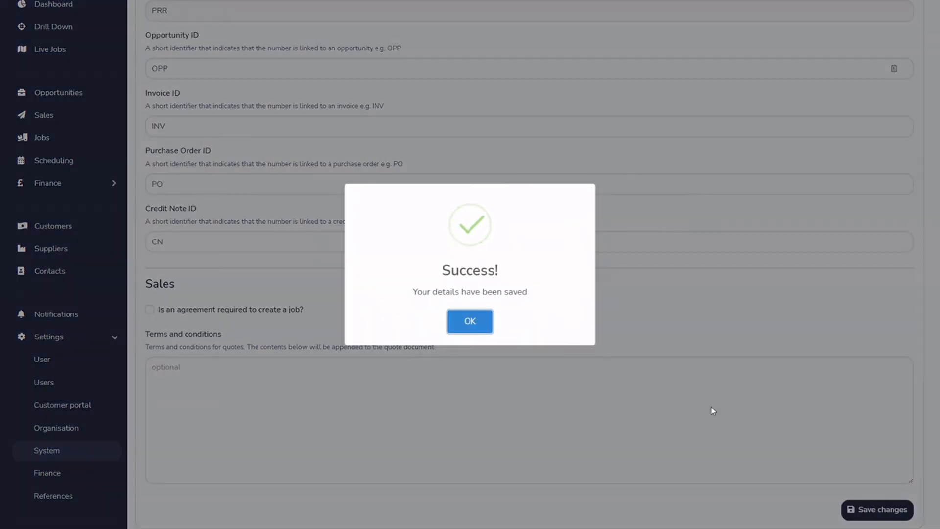
{"action": "left_click", "coordinate": [470, 321]}
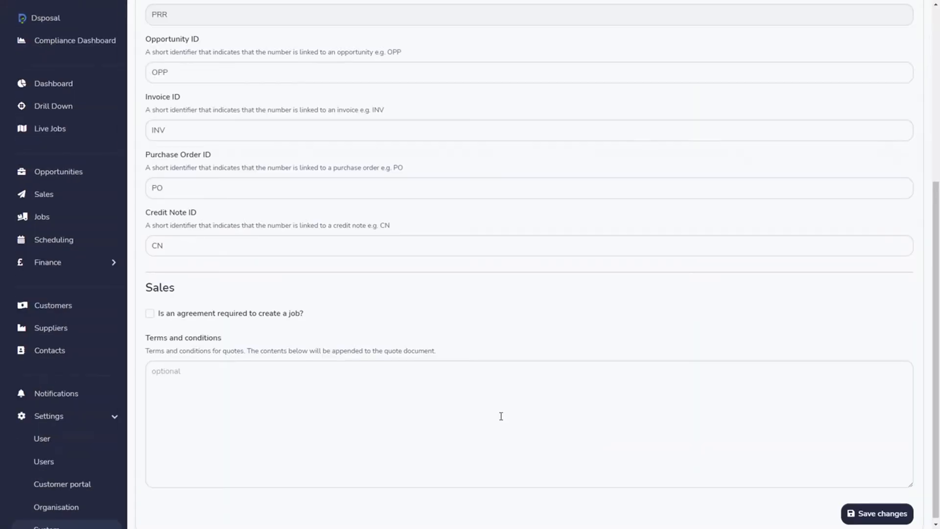
Open the London Retails Collection sale for editing and examine the Department choices in its Additional Details.
{"action": "left_click", "coordinate": [63, 200]}
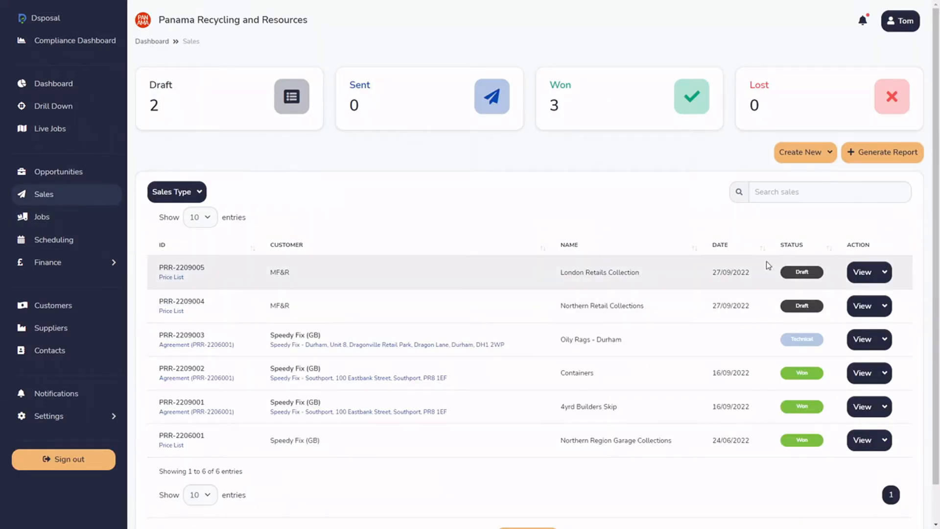
{"action": "left_click", "coordinate": [863, 272]}
{"action": "left_click", "coordinate": [891, 226]}
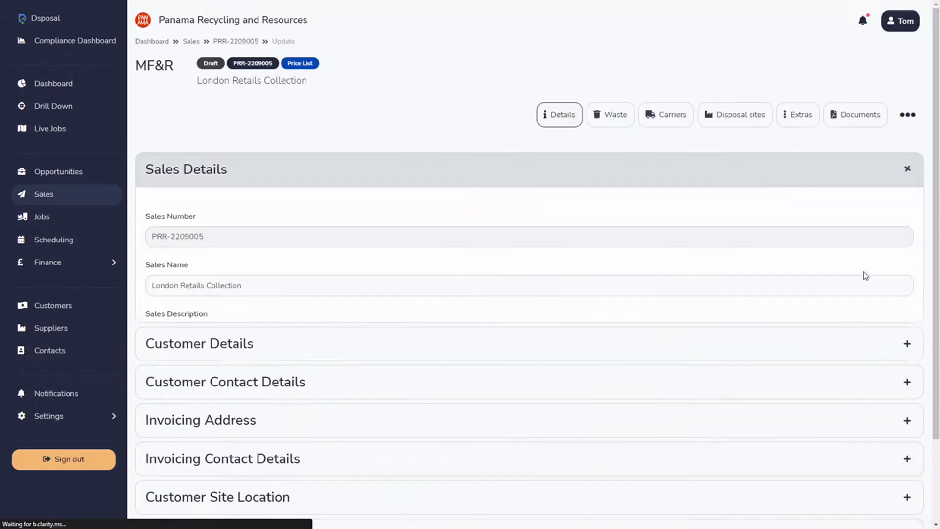
{"action": "scroll", "coordinate": [862, 268], "scroll_direction": "down", "scroll_amount": 6}
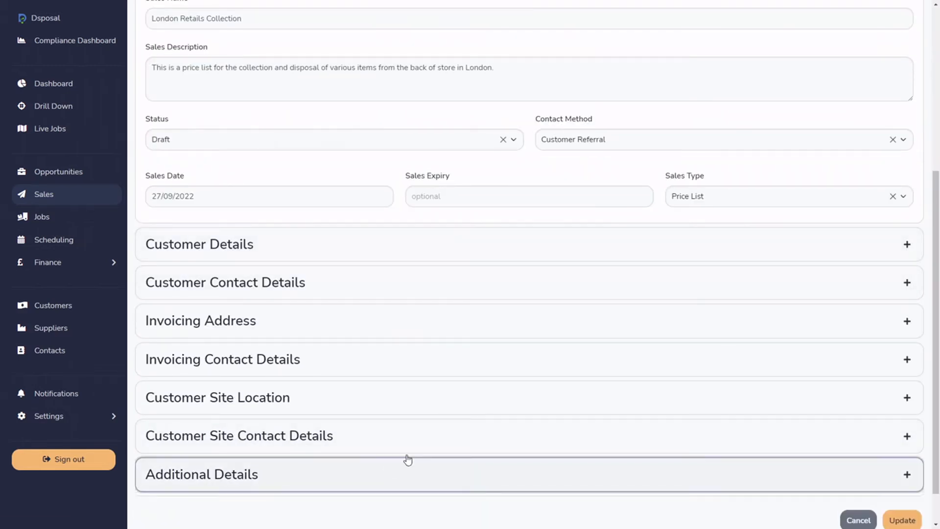
{"action": "left_click", "coordinate": [392, 469]}
{"action": "left_click", "coordinate": [598, 349]}
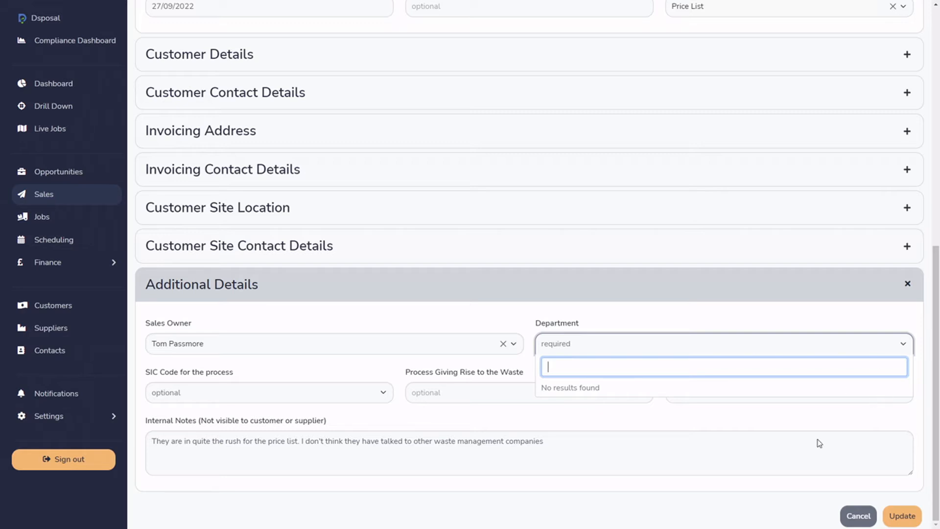
Try to update the sale with no department selected, and cancel the edit.
{"action": "left_click", "coordinate": [902, 515]}
{"action": "scroll", "coordinate": [617, 348], "scroll_direction": "down", "scroll_amount": 1}
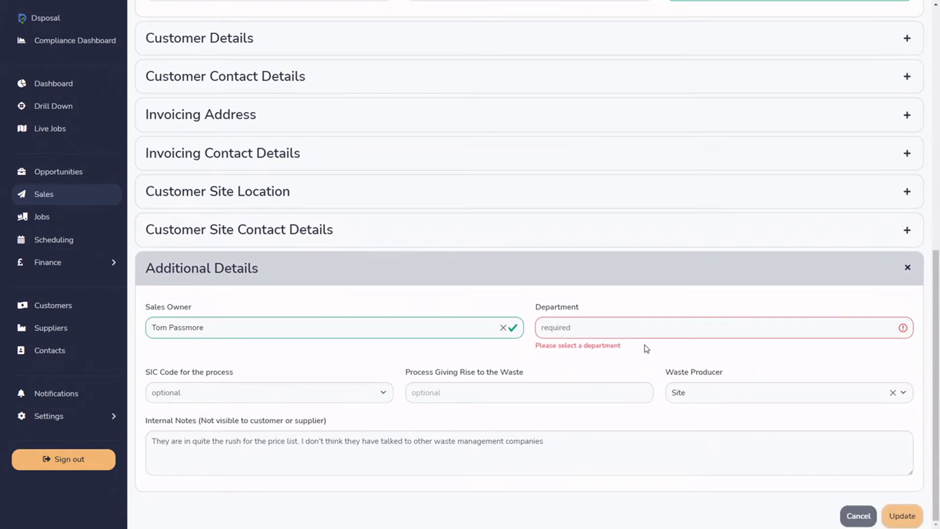
{"action": "left_click", "coordinate": [863, 517]}
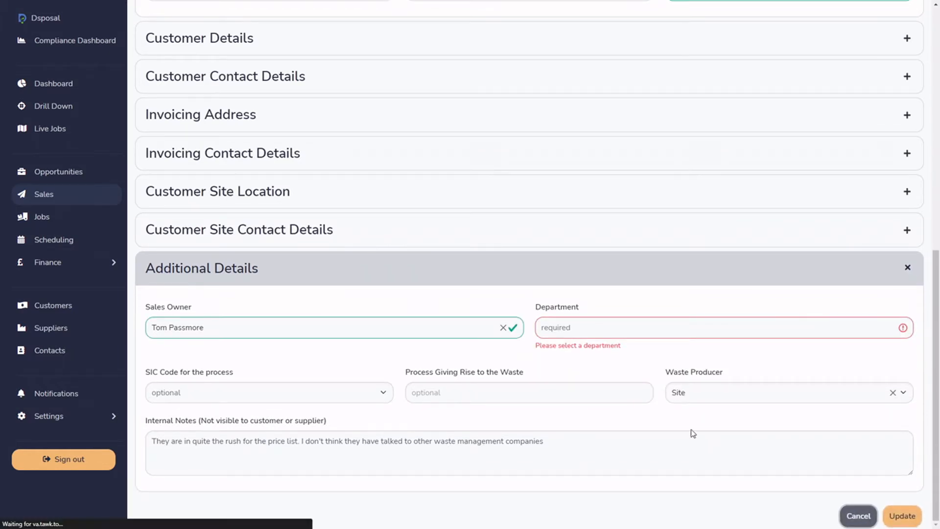
Search the reference tables in the settings for "dep" and view the Departments table.
{"action": "left_click", "coordinate": [56, 422]}
{"action": "scroll", "coordinate": [83, 431], "scroll_direction": "down", "scroll_amount": 2}
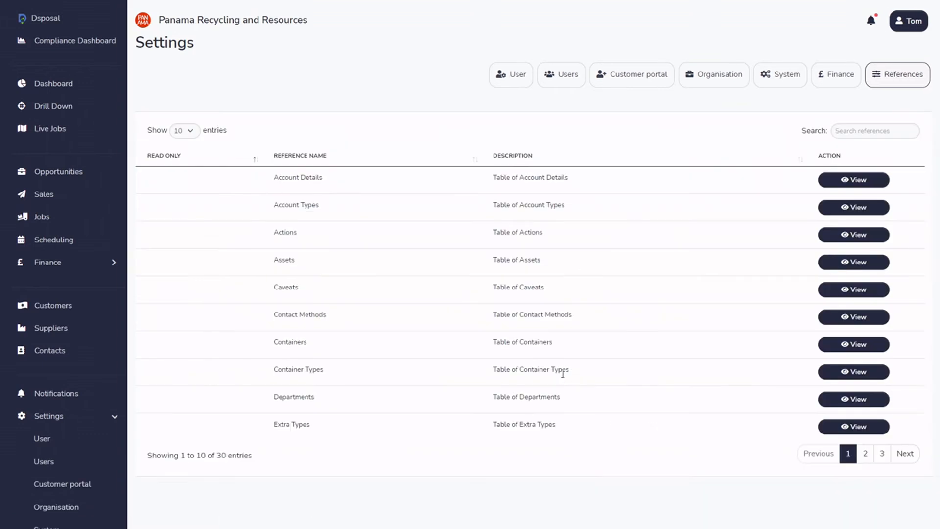
{"action": "left_click", "coordinate": [874, 130]}
{"action": "type", "text": "dep"}
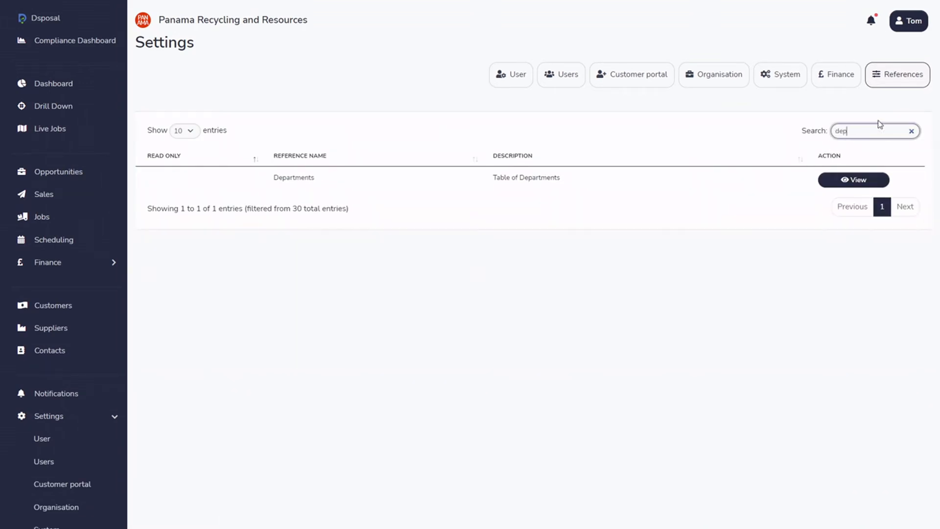
{"action": "left_click", "coordinate": [862, 182]}
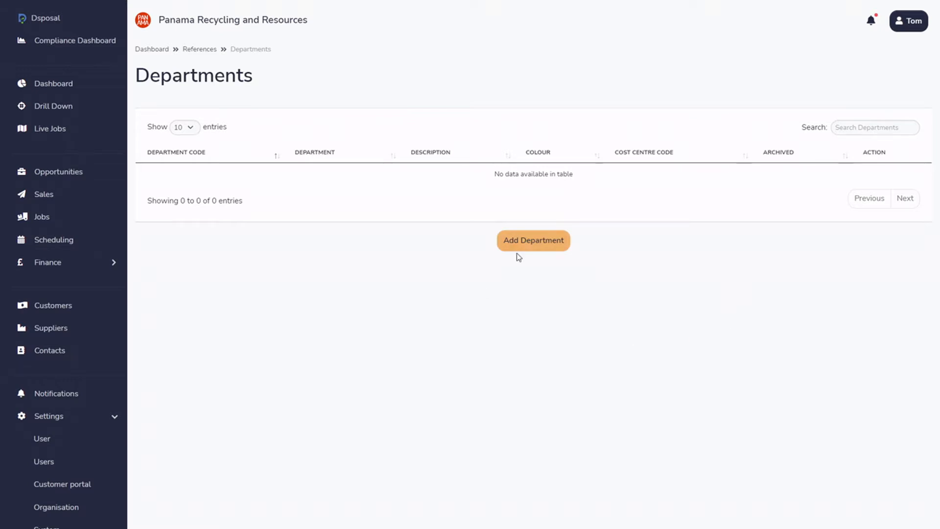
Start adding a department and go through its code, name, description and colour fields.
{"action": "left_click", "coordinate": [533, 246]}
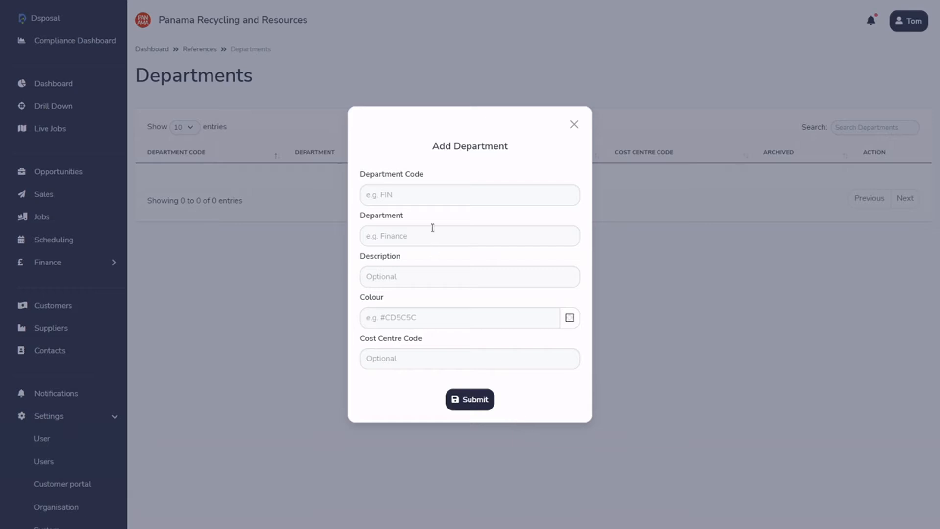
{"action": "left_click", "coordinate": [437, 195]}
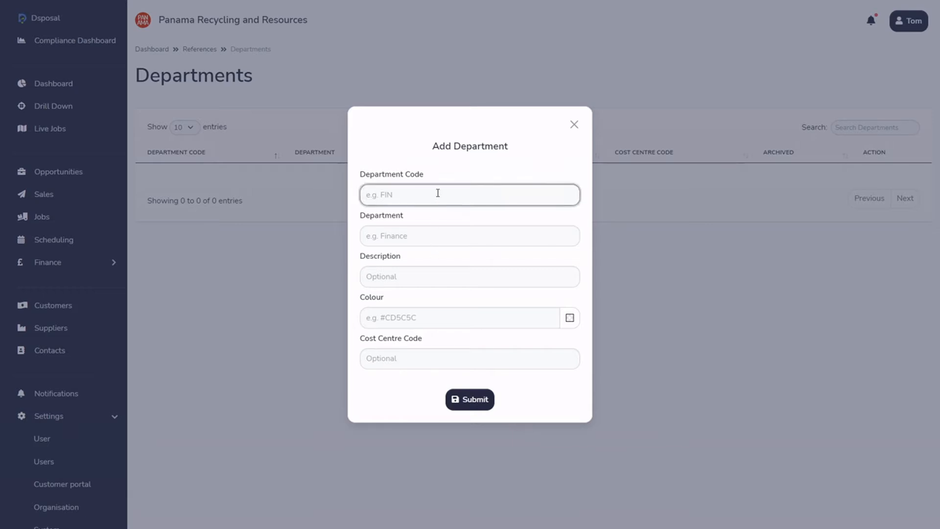
{"action": "left_click", "coordinate": [442, 237]}
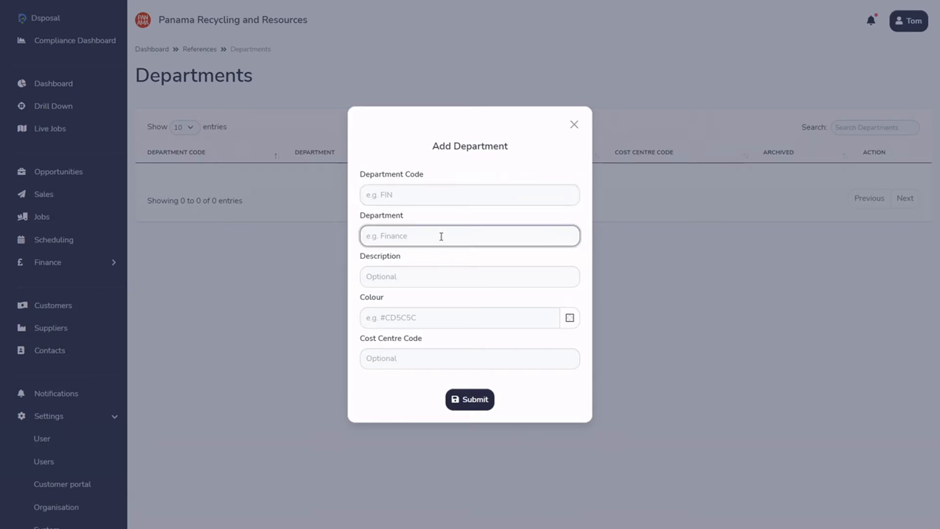
{"action": "left_click", "coordinate": [444, 269]}
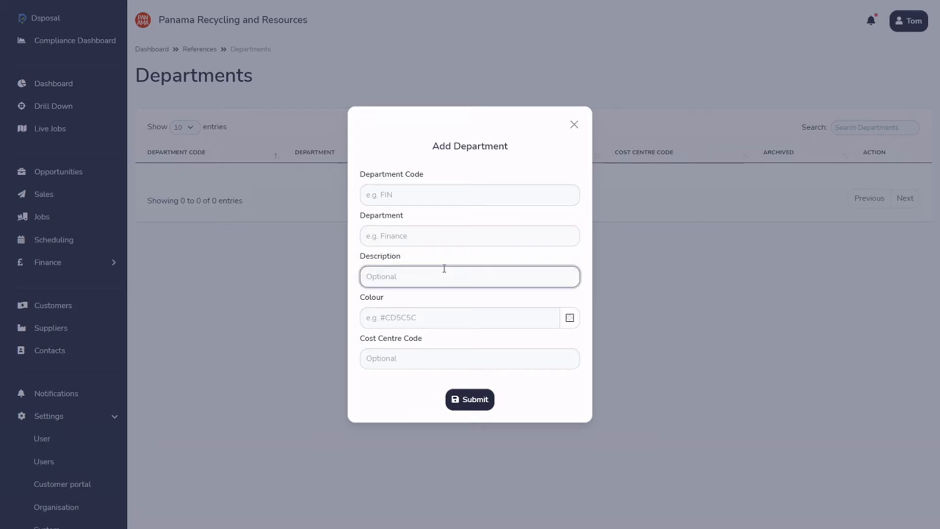
{"action": "left_click", "coordinate": [418, 317]}
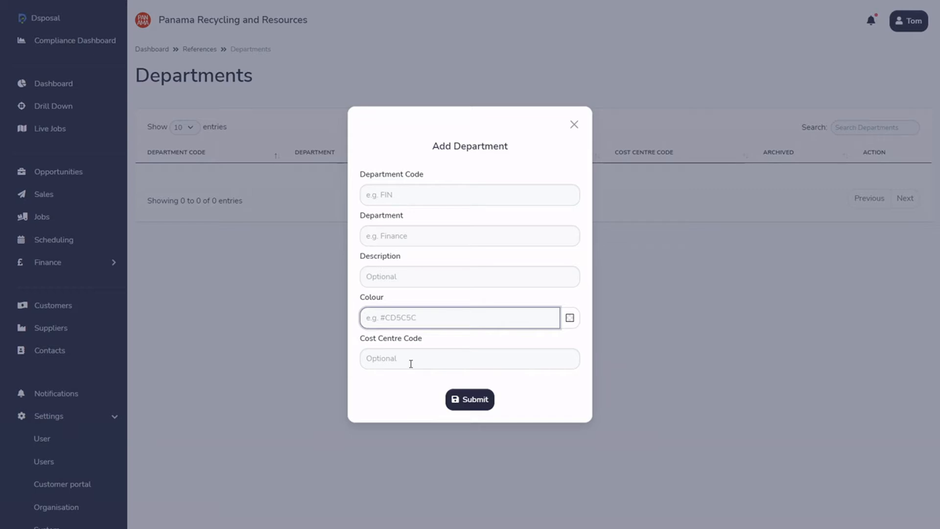
Set the new department's name to Contract Waste and its department code to CON.
{"action": "left_click", "coordinate": [418, 193]}
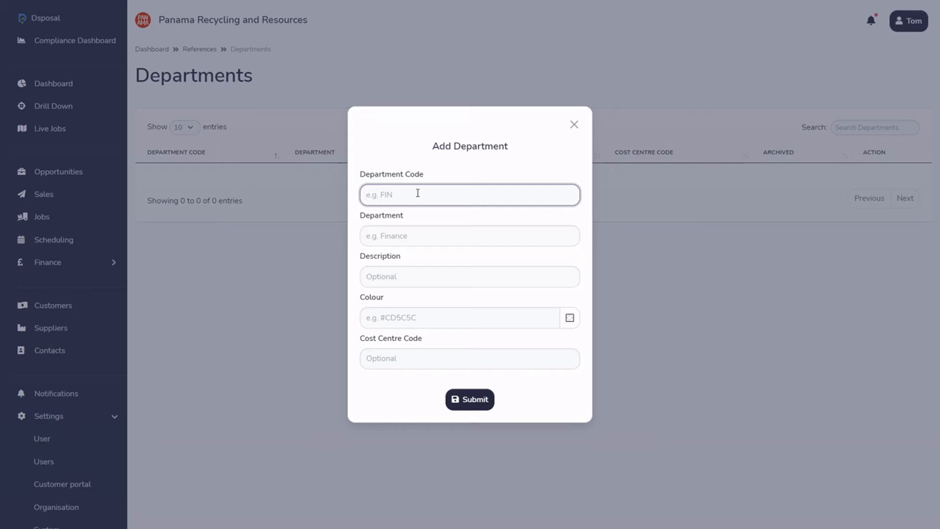
{"action": "type", "text": "Contract Waste"}
{"action": "left_click_drag", "start_coordinate": [447, 198], "coordinate": [330, 196]}
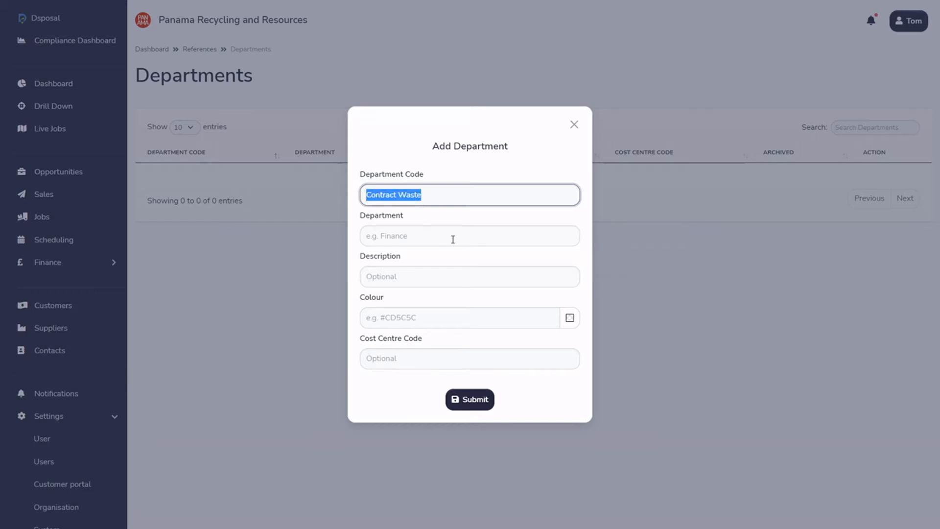
{"action": "key", "text": "ctrl+x"}
{"action": "left_click", "coordinate": [413, 236]}
{"action": "key", "text": "ctrl+v"}
{"action": "left_click", "coordinate": [425, 196]}
{"action": "type", "text": "CON"}
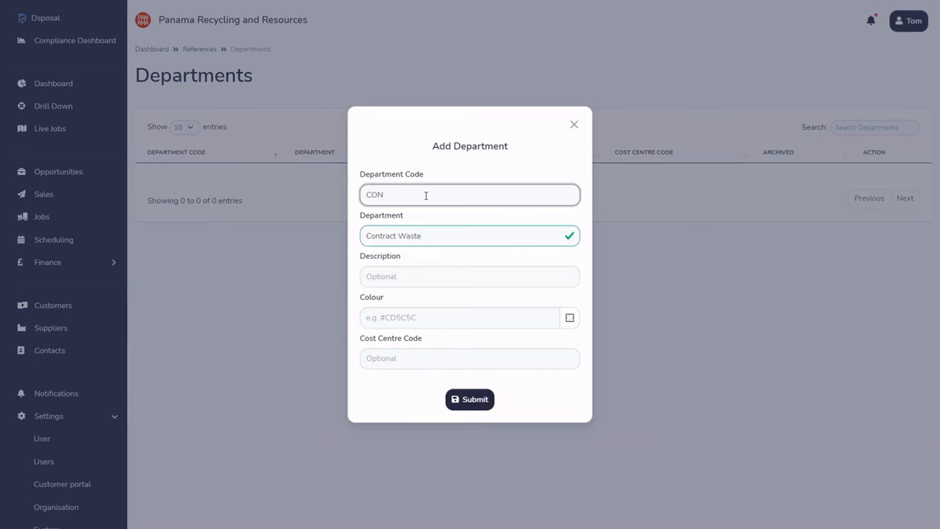
Describe the department as "The department that is responsible for subcontracted waste", accepting the grammar suggestion for the one-word spelling.
{"action": "left_click", "coordinate": [445, 282]}
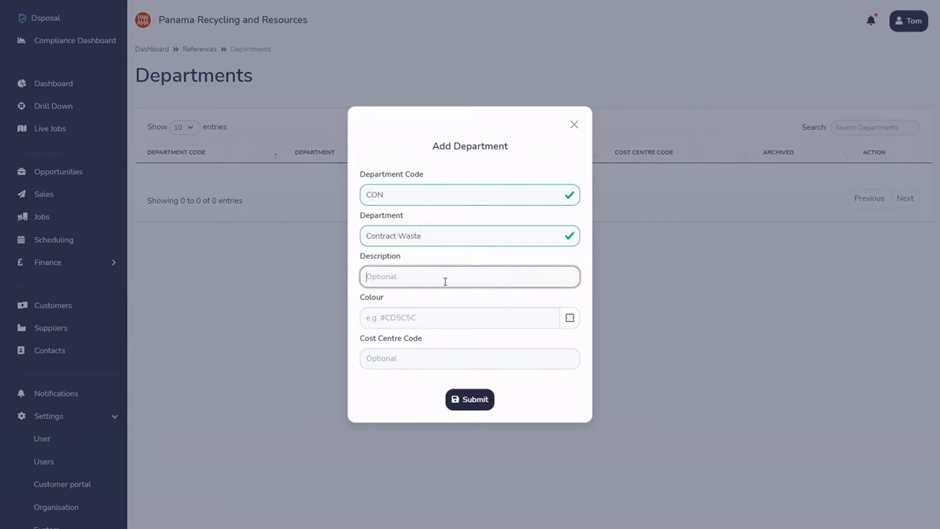
{"action": "type", "text": "The department that is responsible for sub contracted waste"}
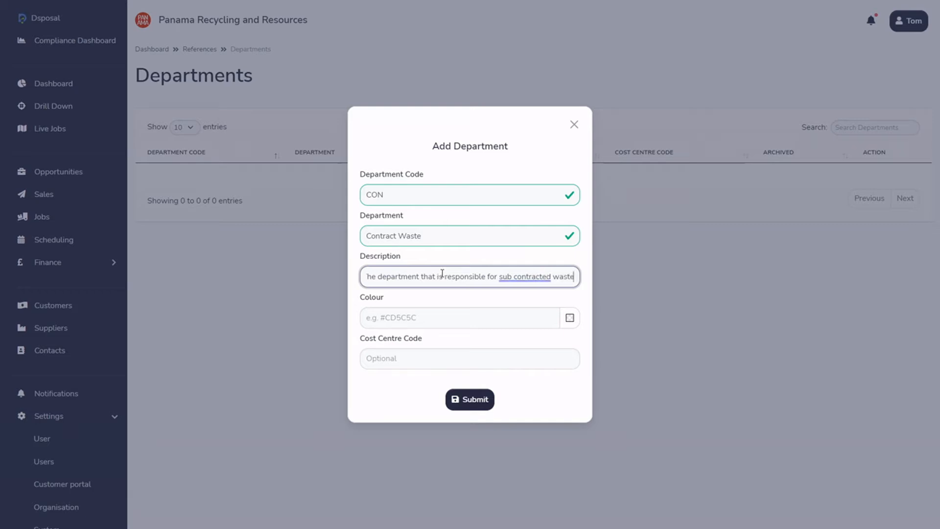
{"action": "right_click", "coordinate": [533, 277]}
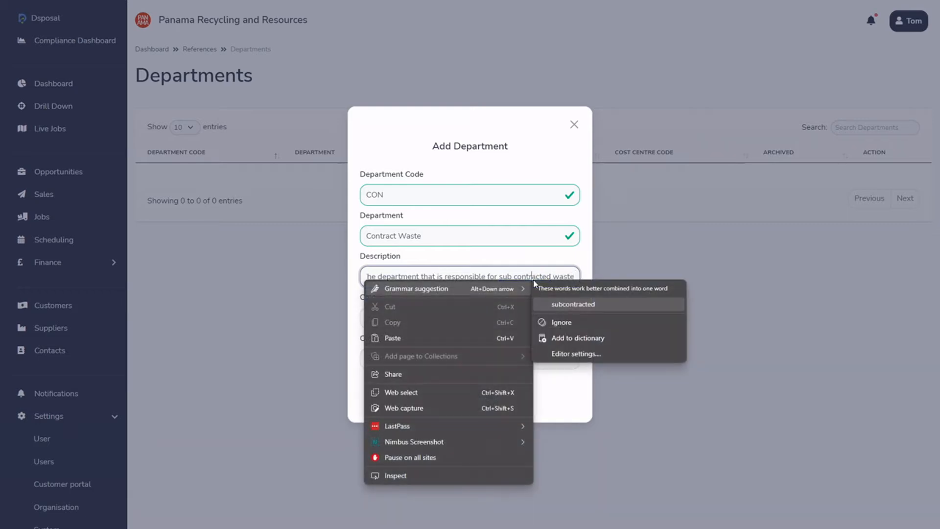
{"action": "left_click", "coordinate": [572, 303]}
Set the new department's colour to green #53D51E, submit the Contract Waste department and acknowledge its creation.
{"action": "left_click", "coordinate": [448, 319]}
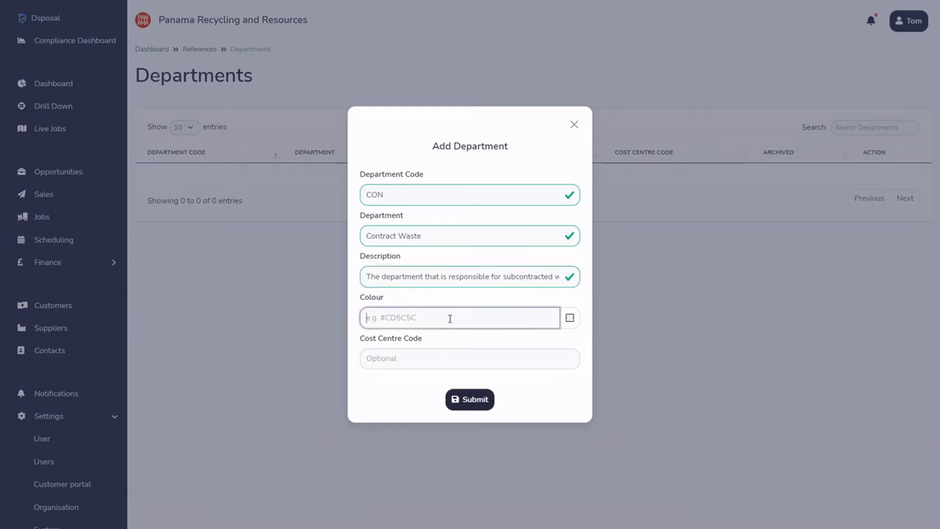
{"action": "left_click", "coordinate": [571, 318]}
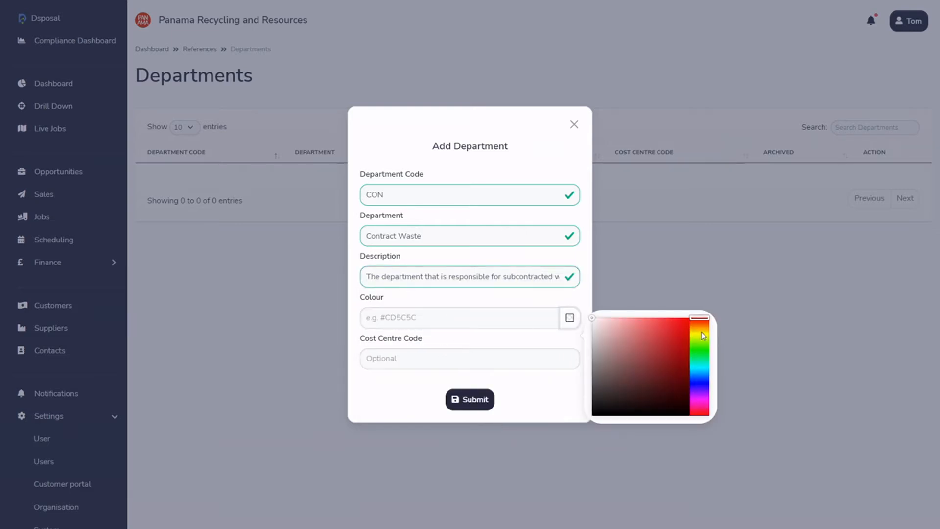
{"action": "left_click_drag", "start_coordinate": [707, 323], "coordinate": [705, 345]}
{"action": "left_click_drag", "start_coordinate": [591, 318], "coordinate": [677, 335]}
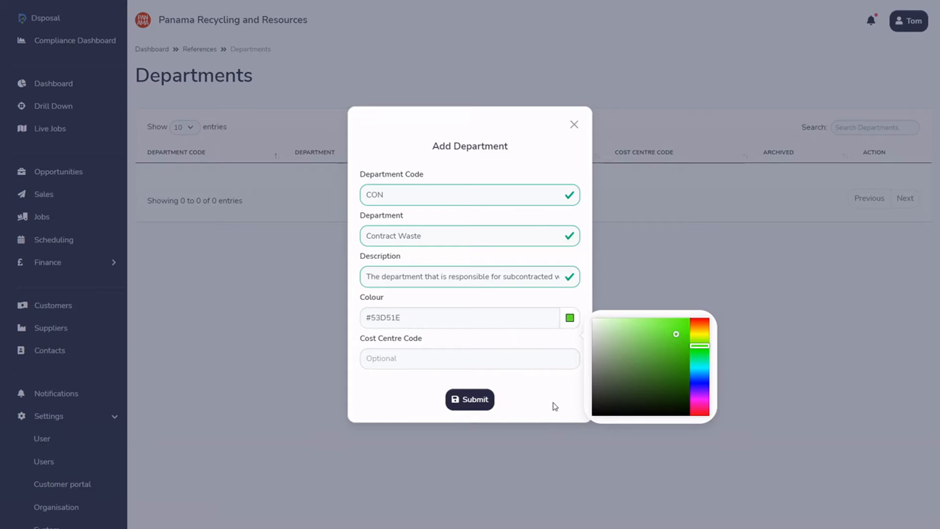
{"action": "left_click", "coordinate": [471, 399]}
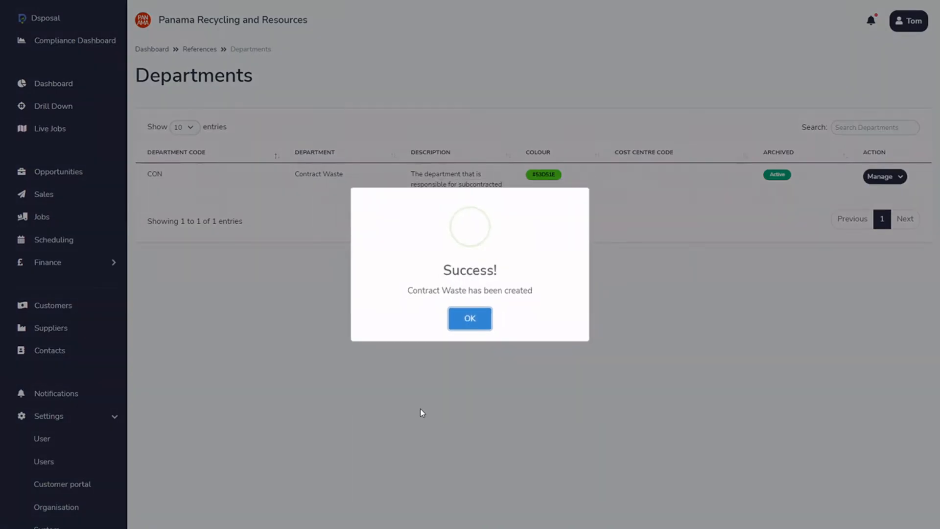
{"action": "left_click", "coordinate": [479, 324]}
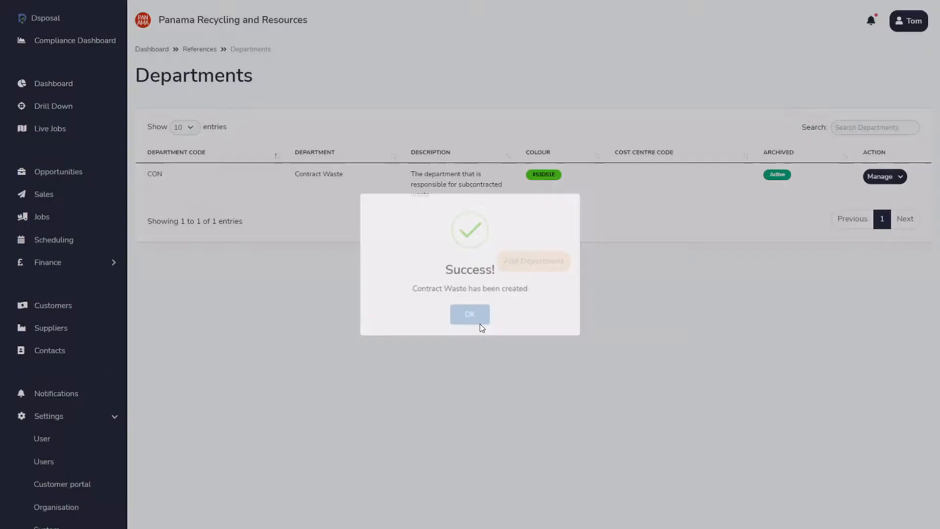
Start adding another department with the code HAZ and the name Hazardous Waste.
{"action": "left_click", "coordinate": [554, 265]}
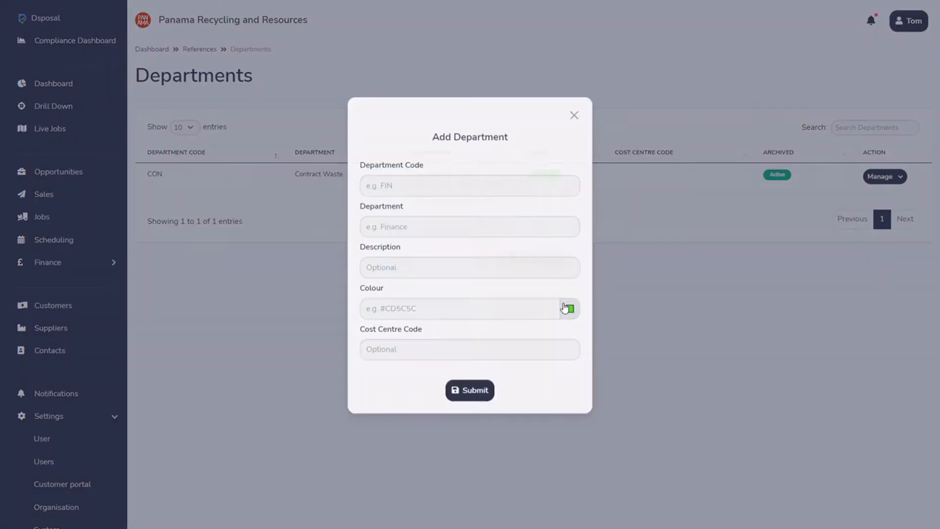
{"action": "type", "text": "HAZ"}
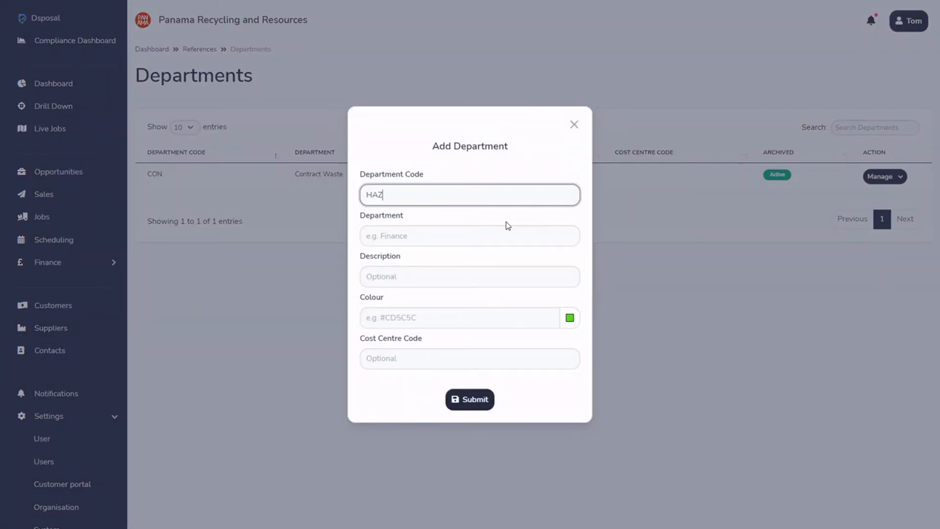
{"action": "key", "text": "Tab"}
{"action": "type", "text": "Ha"}
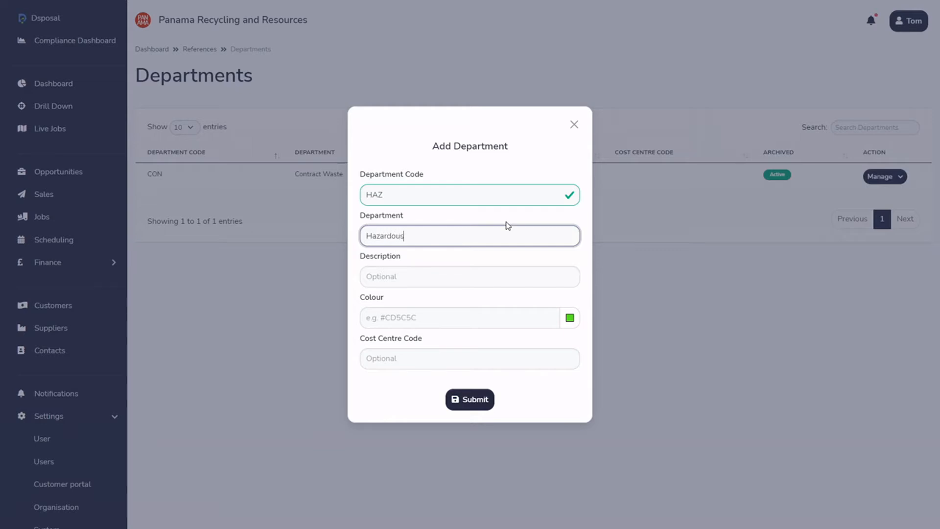
{"action": "type", "text": "zardous Waste"}
Describe the department as "Department responsible for the collection, treatment and disposal of hazardous waste".
{"action": "key", "text": "Tab"}
{"action": "type", "text": "Department responsible for the collection, tr"}
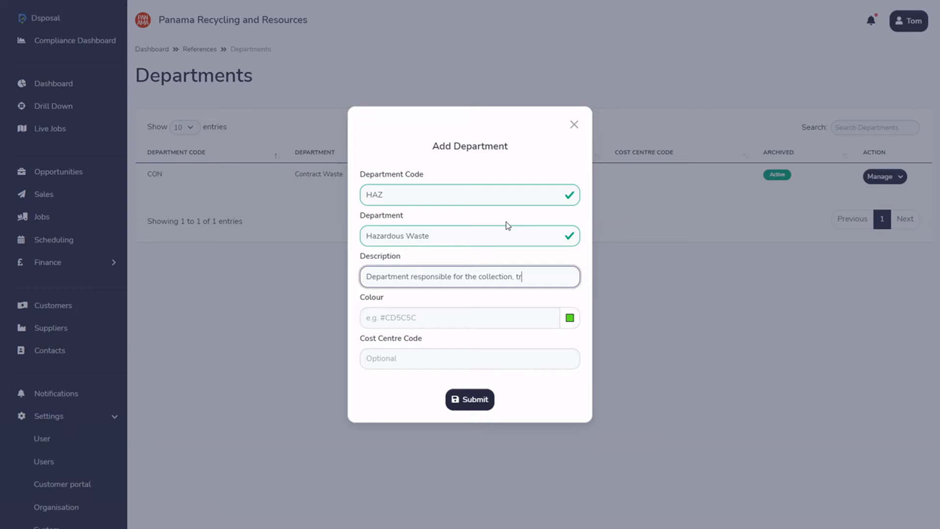
{"action": "type", "text": "eatment and disposal of ha"}
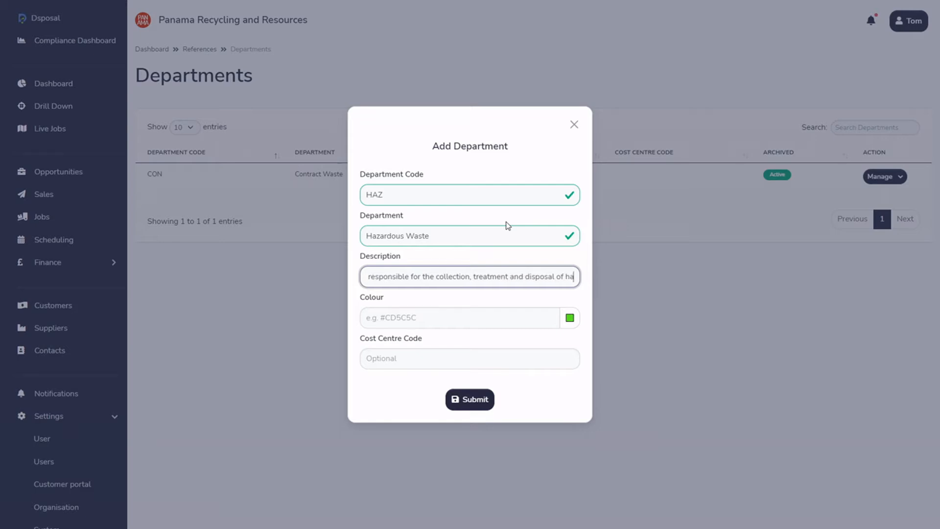
{"action": "type", "text": "zardous waste"}
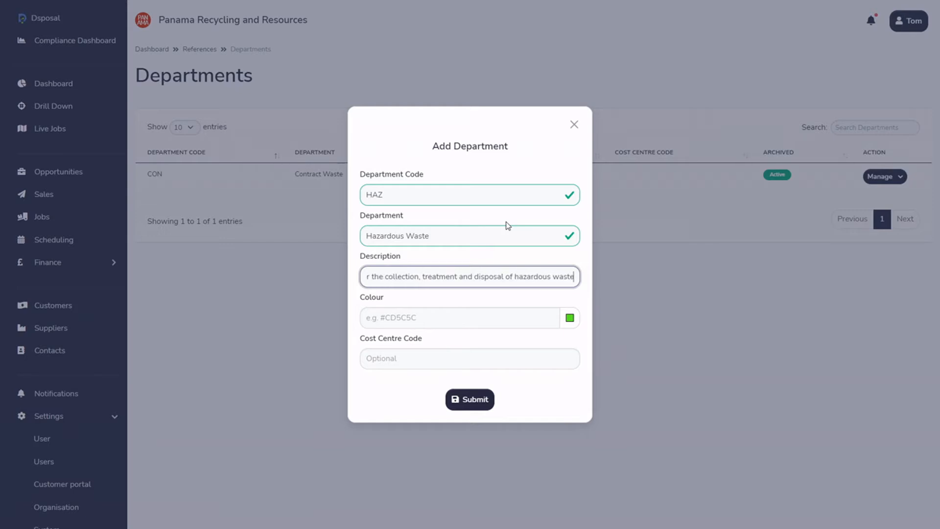
Set the department's colour to red #C20F0F, submit the Hazardous Waste department and acknowledge its creation.
{"action": "left_click", "coordinate": [467, 309]}
{"action": "left_click", "coordinate": [571, 319]}
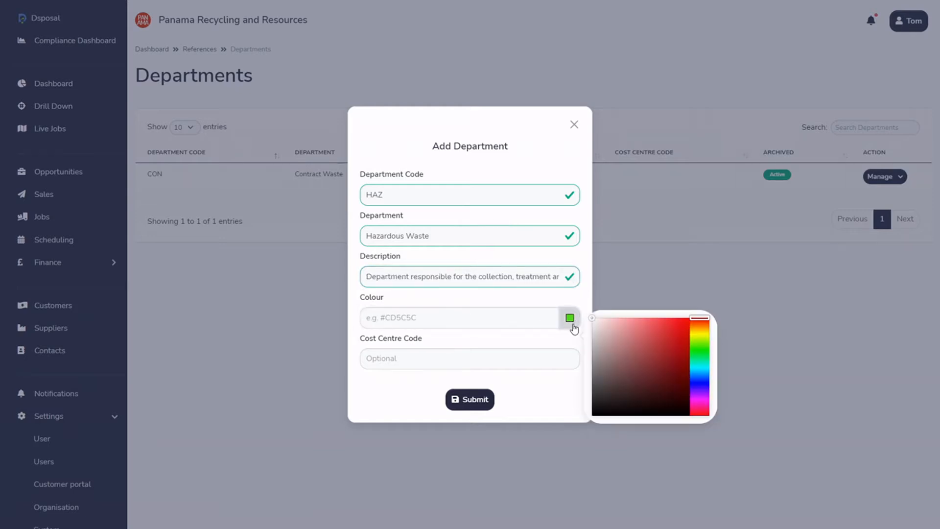
{"action": "left_click_drag", "start_coordinate": [595, 322], "coordinate": [682, 341]}
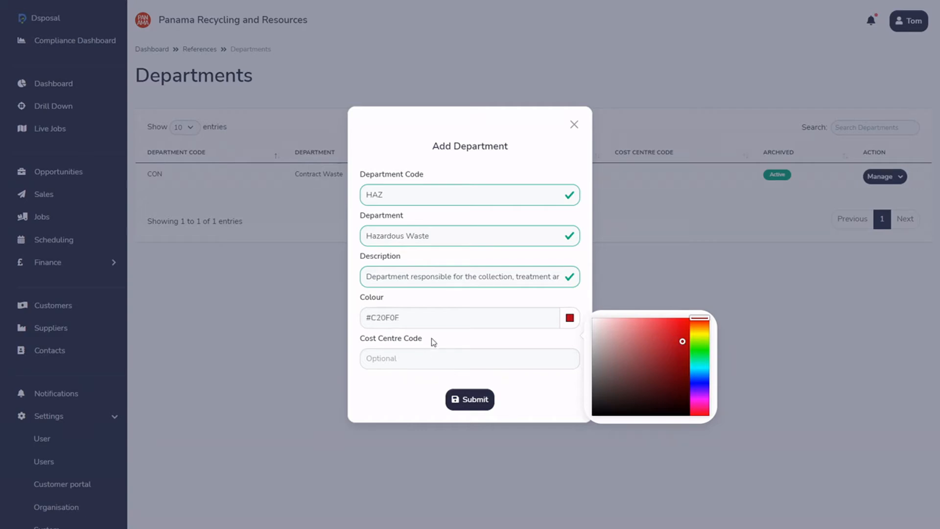
{"action": "left_click", "coordinate": [475, 400]}
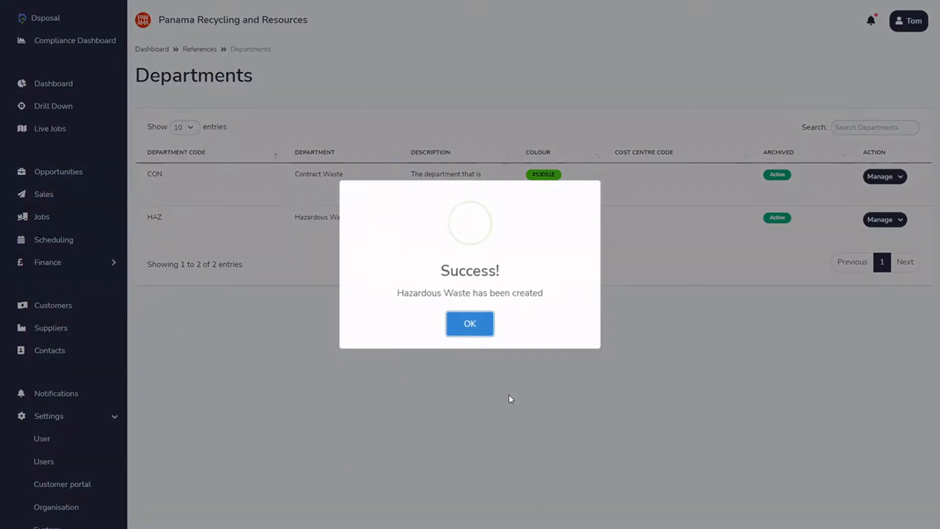
{"action": "left_click", "coordinate": [463, 325]}
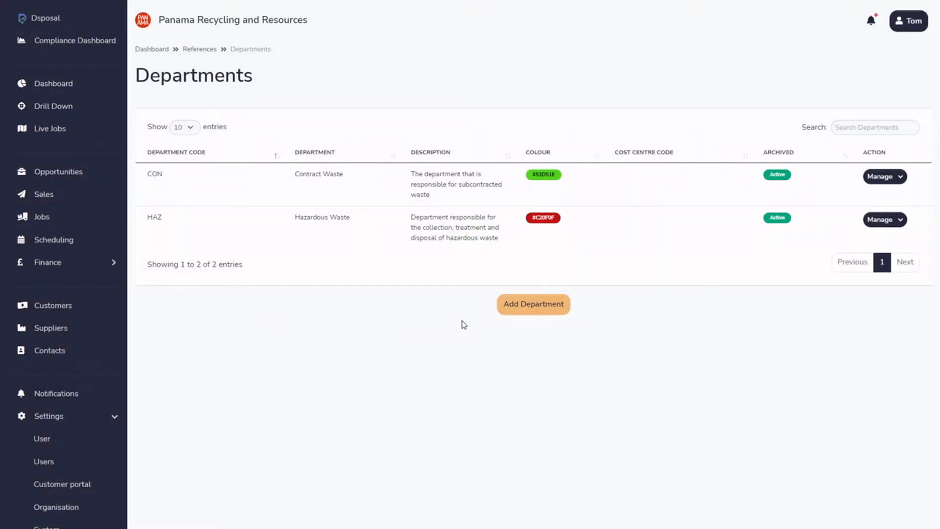
Assign the London Retails Collection sale to the Contract Waste department in its additional details and save the update.
{"action": "left_click", "coordinate": [45, 194]}
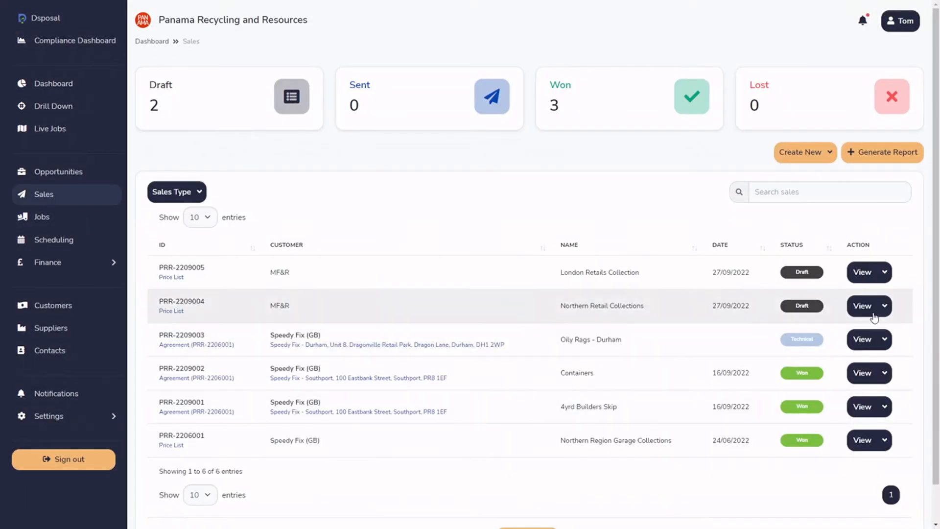
{"action": "left_click", "coordinate": [862, 272]}
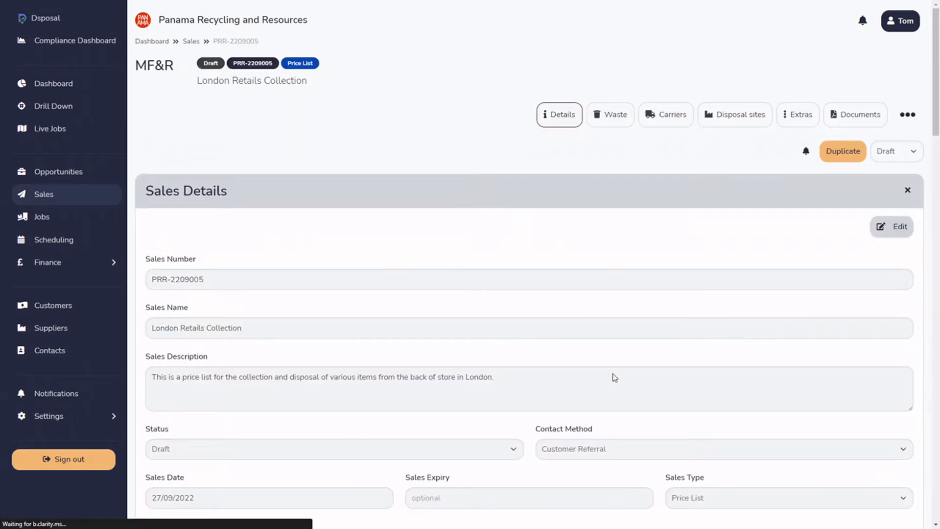
{"action": "left_click", "coordinate": [900, 227]}
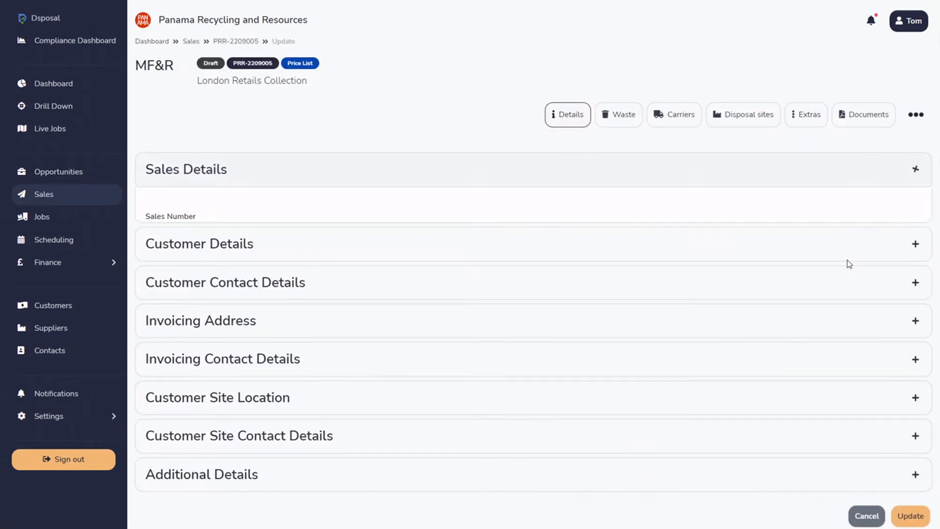
{"action": "scroll", "coordinate": [846, 264], "scroll_direction": "down", "scroll_amount": 5}
{"action": "left_click", "coordinate": [454, 487]}
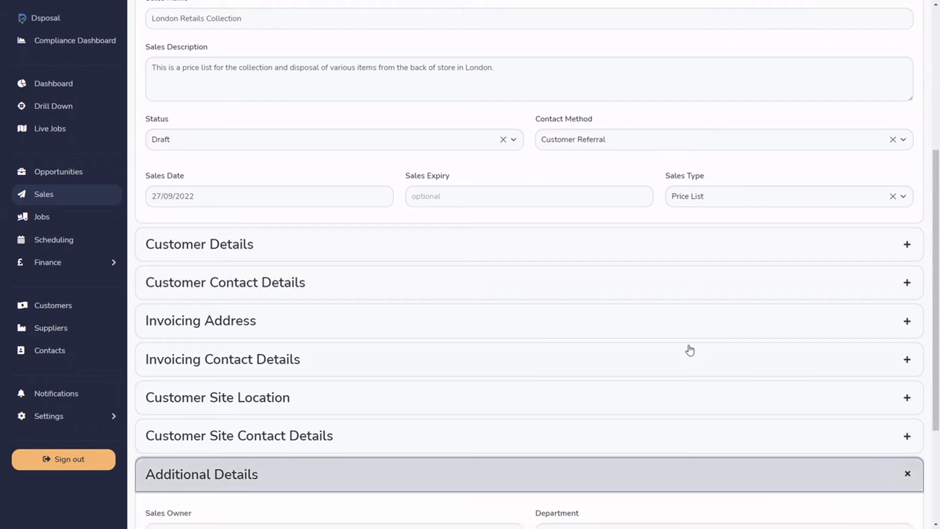
{"action": "scroll", "coordinate": [695, 358], "scroll_direction": "down", "scroll_amount": 4}
{"action": "left_click", "coordinate": [668, 349]}
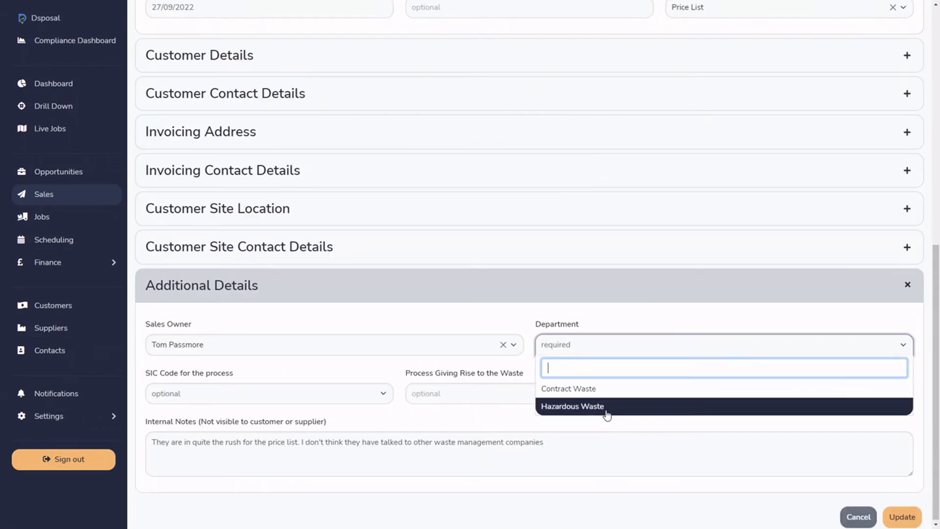
{"action": "left_click", "coordinate": [589, 389]}
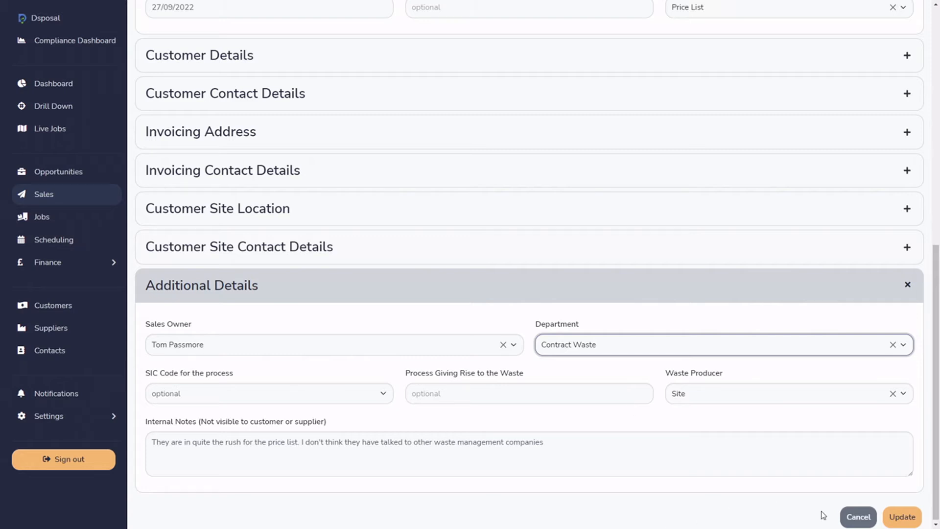
{"action": "left_click", "coordinate": [906, 515]}
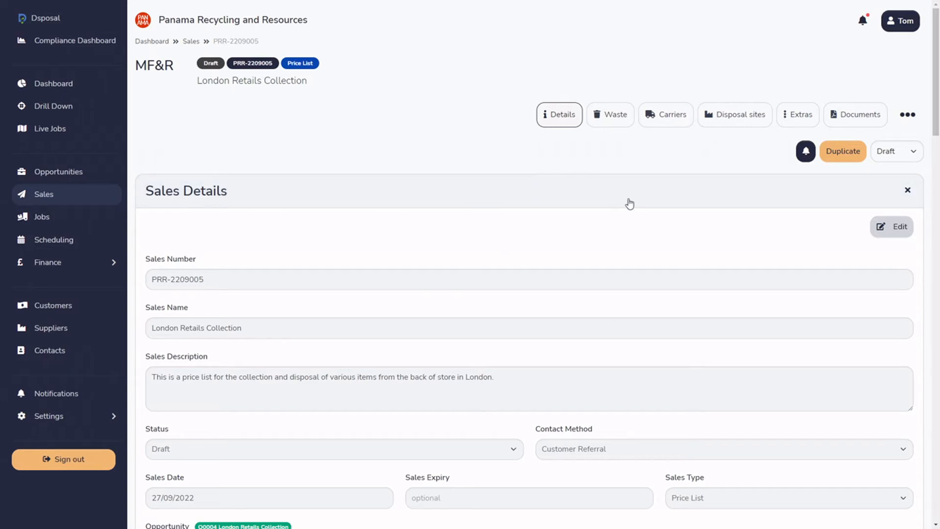
Edit the sale's additional details, trying Customer as the waste producer before returning it to Site.
{"action": "scroll", "coordinate": [629, 203], "scroll_direction": "down", "scroll_amount": 20}
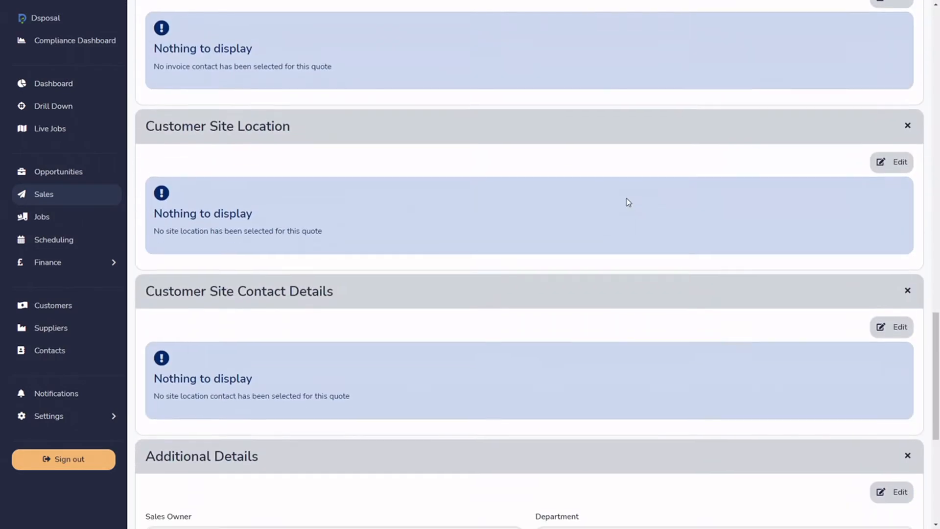
{"action": "scroll", "coordinate": [629, 202], "scroll_direction": "down", "scroll_amount": 6}
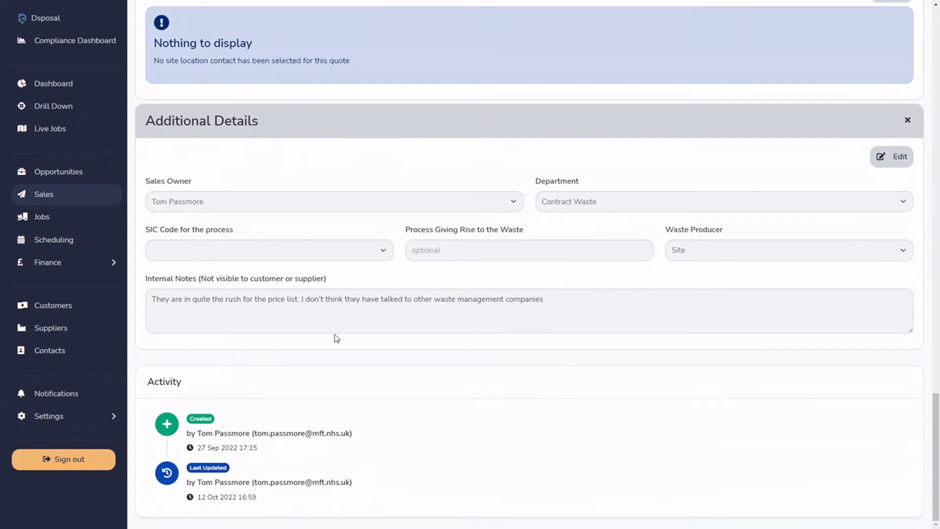
{"action": "left_click", "coordinate": [881, 157]}
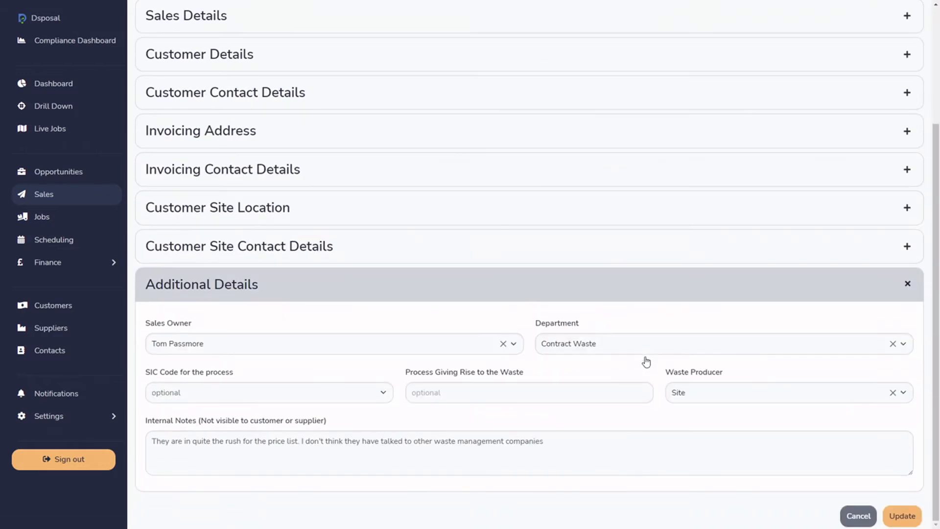
{"action": "left_click_drag", "start_coordinate": [666, 378], "coordinate": [725, 379]}
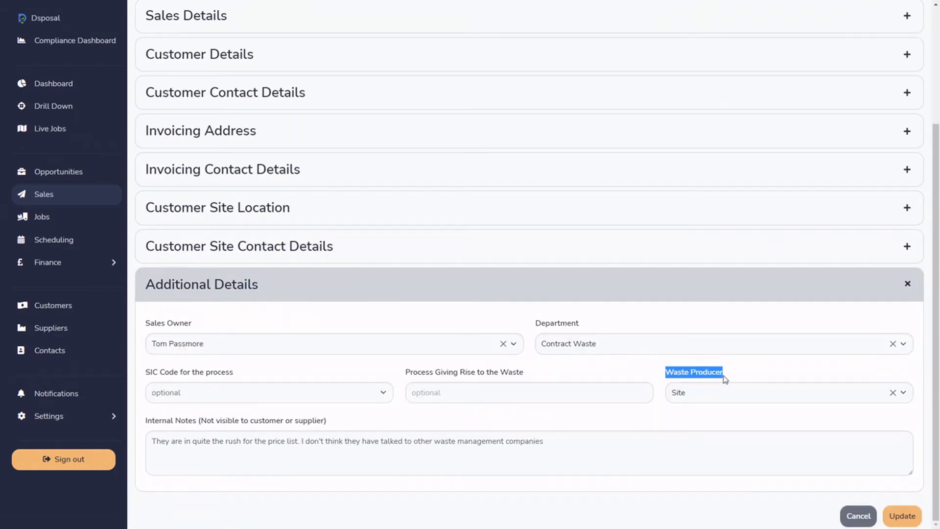
{"action": "left_click", "coordinate": [755, 395]}
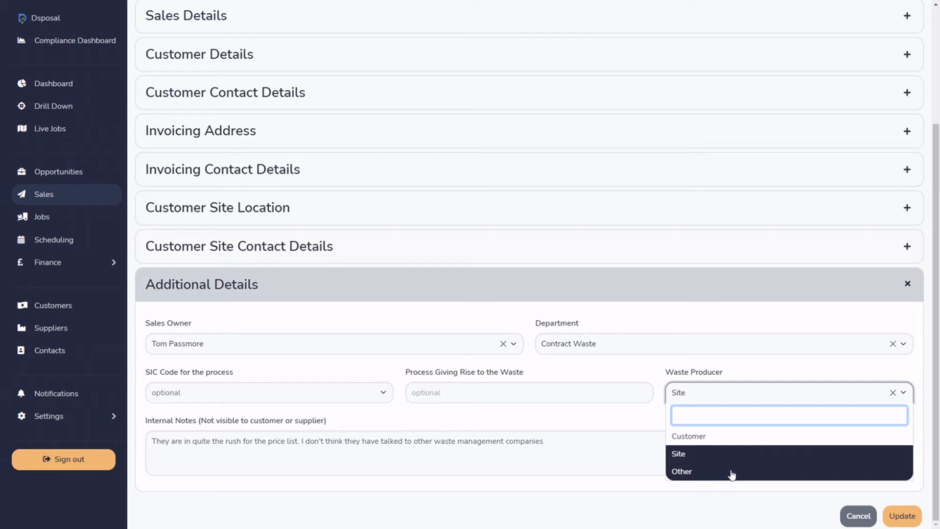
{"action": "left_click", "coordinate": [718, 438]}
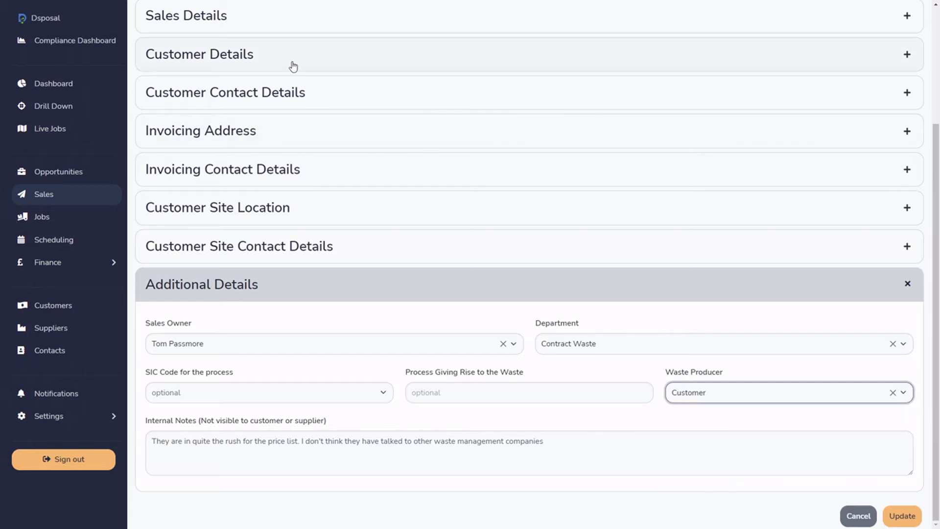
{"action": "scroll", "coordinate": [282, 122], "scroll_direction": "up", "scroll_amount": 3}
{"action": "scroll", "coordinate": [590, 356], "scroll_direction": "down", "scroll_amount": 3}
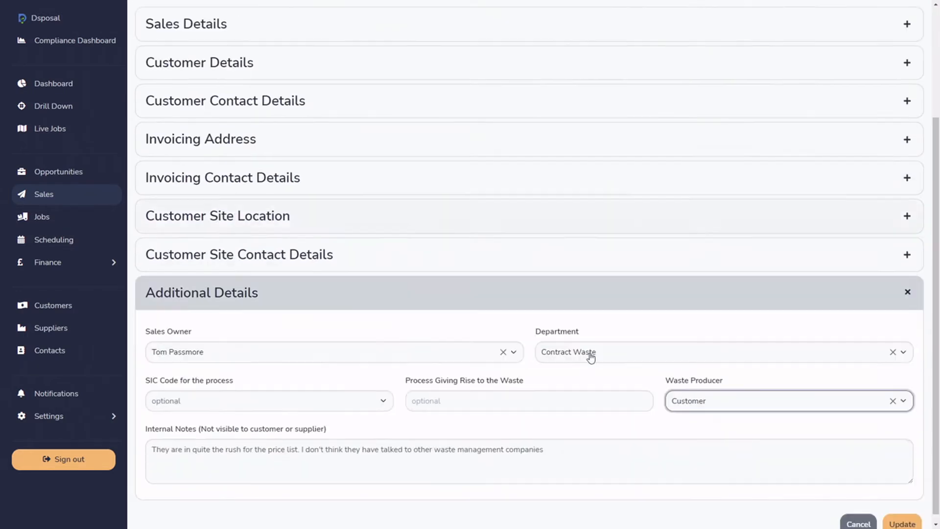
{"action": "left_click", "coordinate": [734, 392]}
{"action": "left_click", "coordinate": [708, 455]}
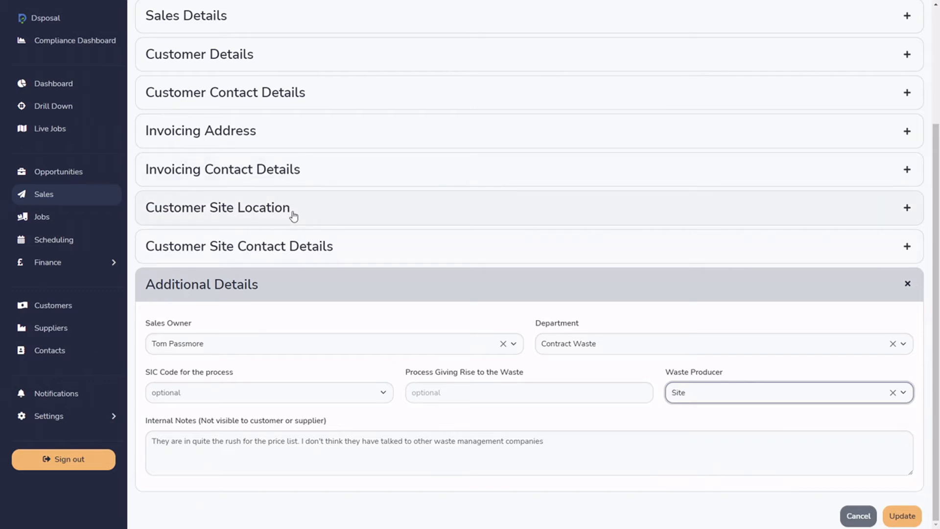
Try Other as the waste producer and look over its address fields, set it back to Site and save the sale.
{"action": "left_click", "coordinate": [699, 393]}
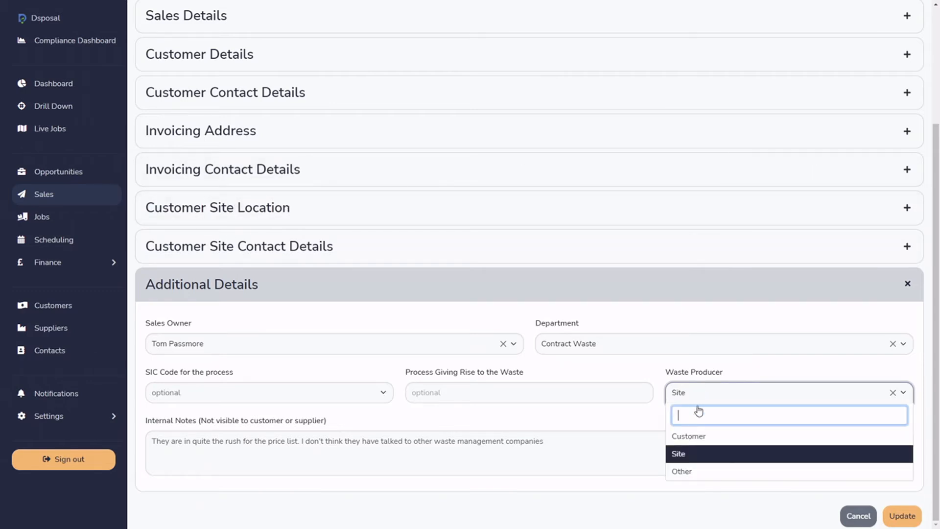
{"action": "left_click", "coordinate": [688, 472]}
{"action": "scroll", "coordinate": [507, 430], "scroll_direction": "down", "scroll_amount": 5}
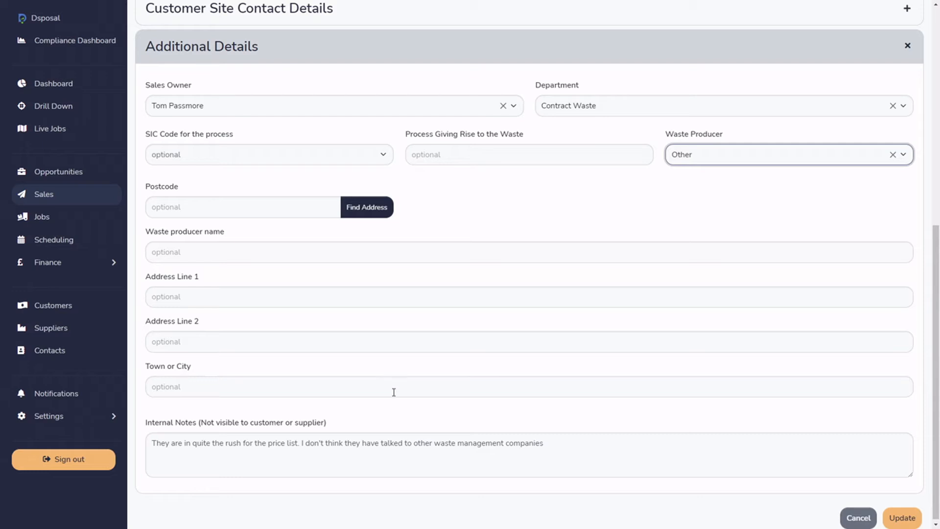
{"action": "left_click", "coordinate": [743, 154]}
{"action": "left_click", "coordinate": [685, 217]}
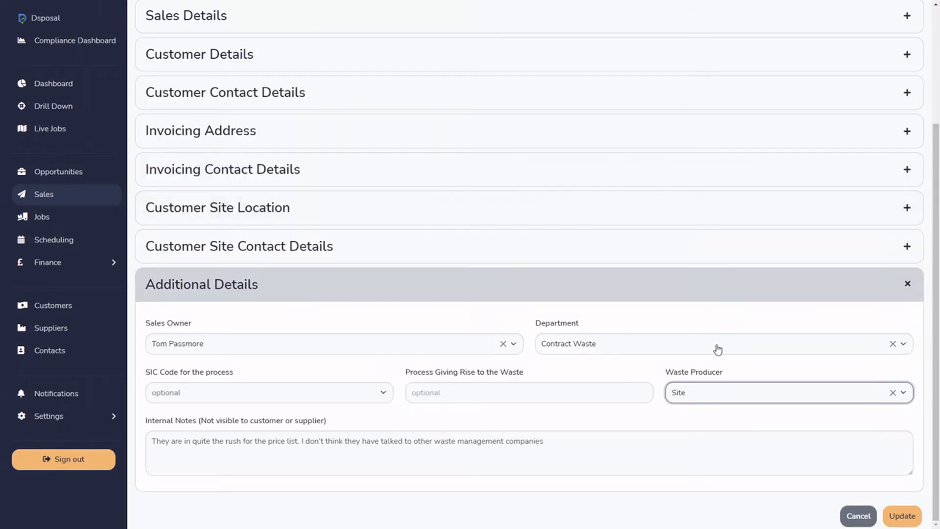
{"action": "left_click", "coordinate": [902, 517]}
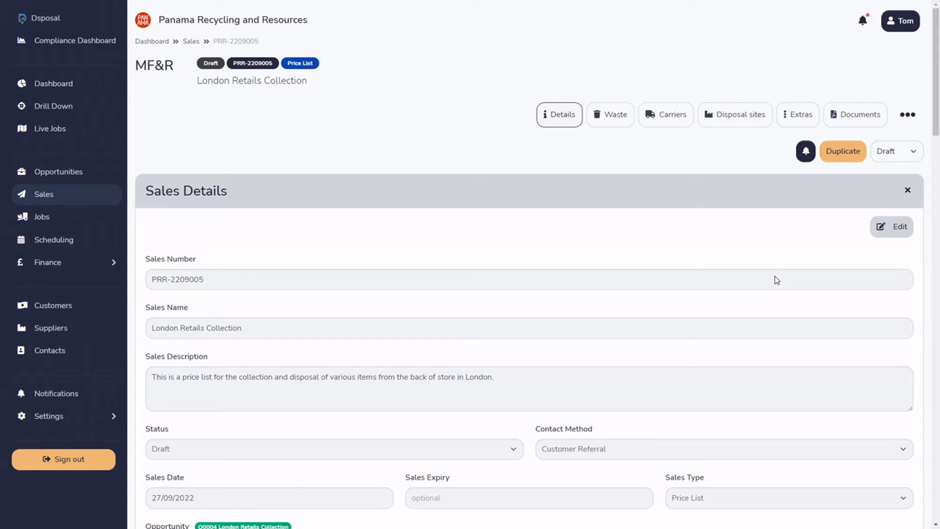
Open the sale's waste list and view the further options for adding waste.
{"action": "left_click", "coordinate": [612, 127]}
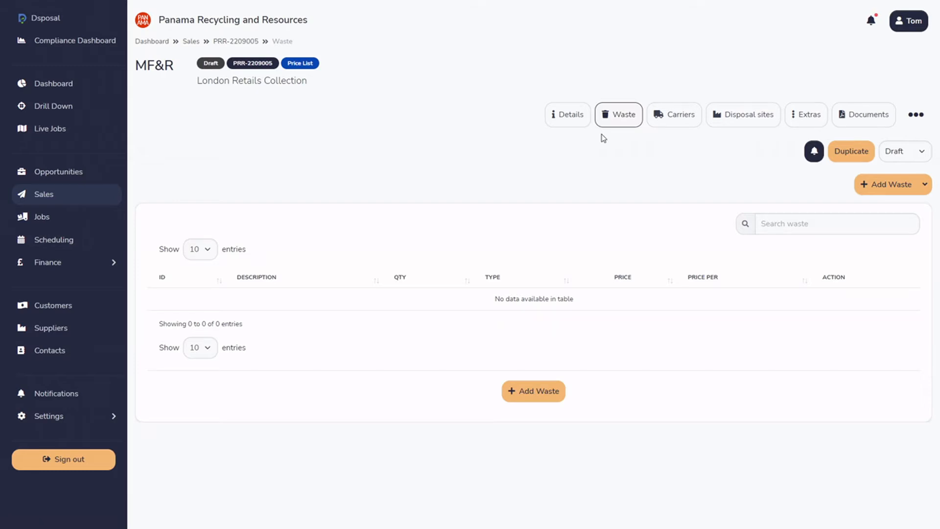
{"action": "left_click", "coordinate": [924, 184]}
{"action": "left_click", "coordinate": [811, 192]}
{"action": "left_click", "coordinate": [924, 184]}
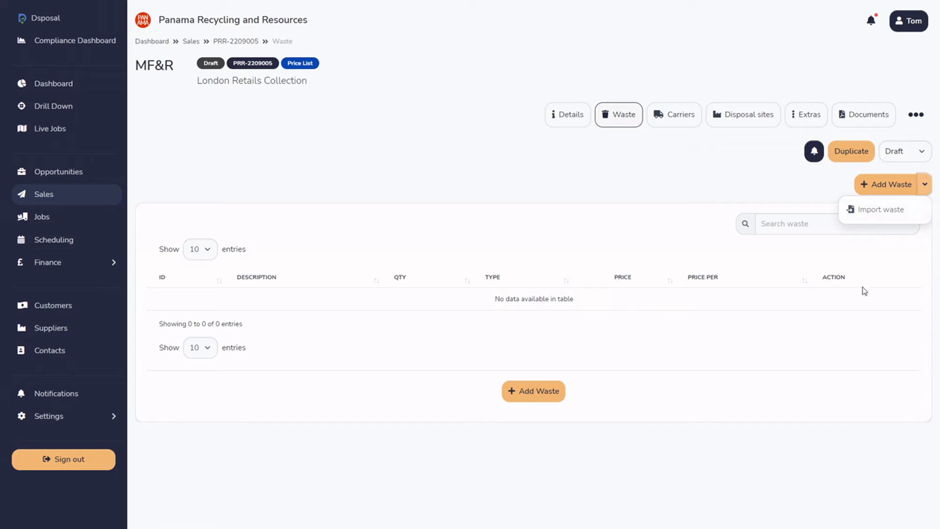
Open the waste import dialog to view its template and spreadsheet options, and close it.
{"action": "left_click", "coordinate": [878, 216]}
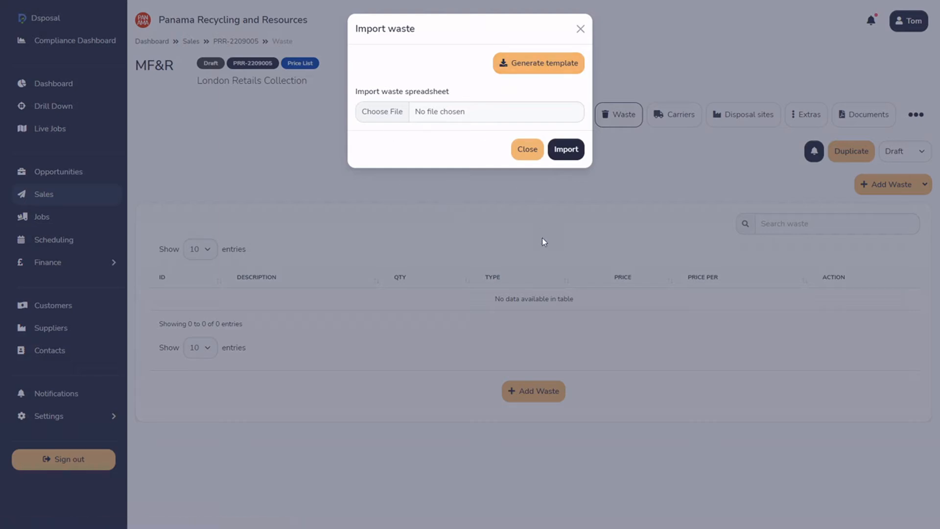
{"action": "left_click", "coordinate": [536, 160]}
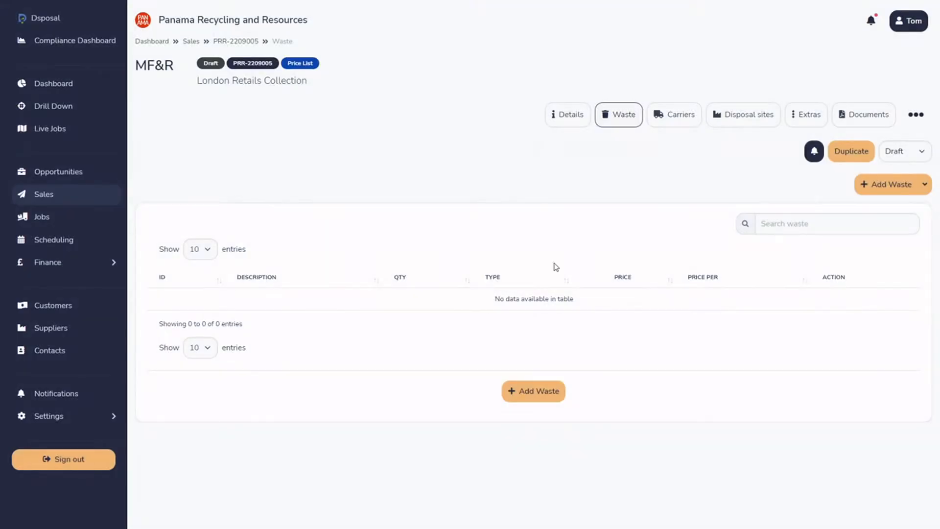
Start a new waste entry for the sale and describe it as General Municipal Waste, correcting the spelling.
{"action": "left_click", "coordinate": [551, 395]}
{"action": "left_click", "coordinate": [255, 141]}
{"action": "type", "text": "G"}
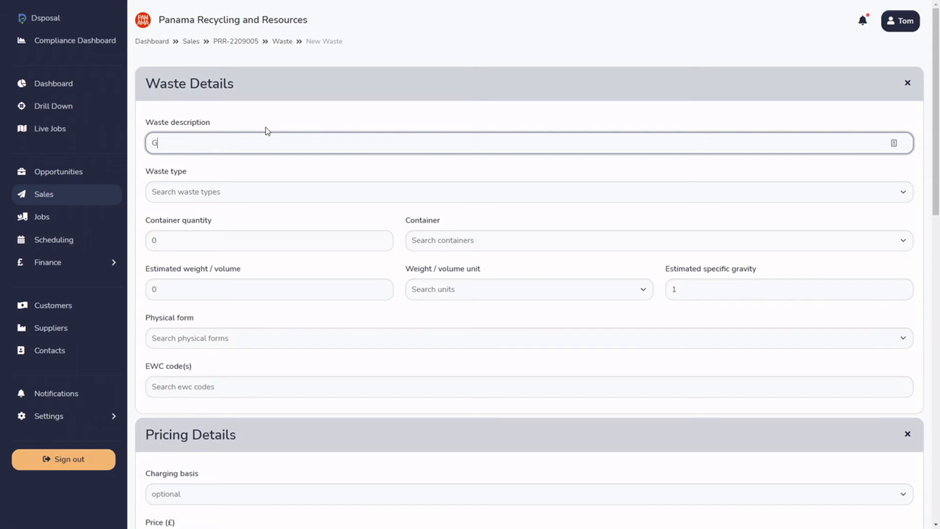
{"action": "type", "text": "eneral Munipial Waste"}
{"action": "right_click", "coordinate": [208, 143]}
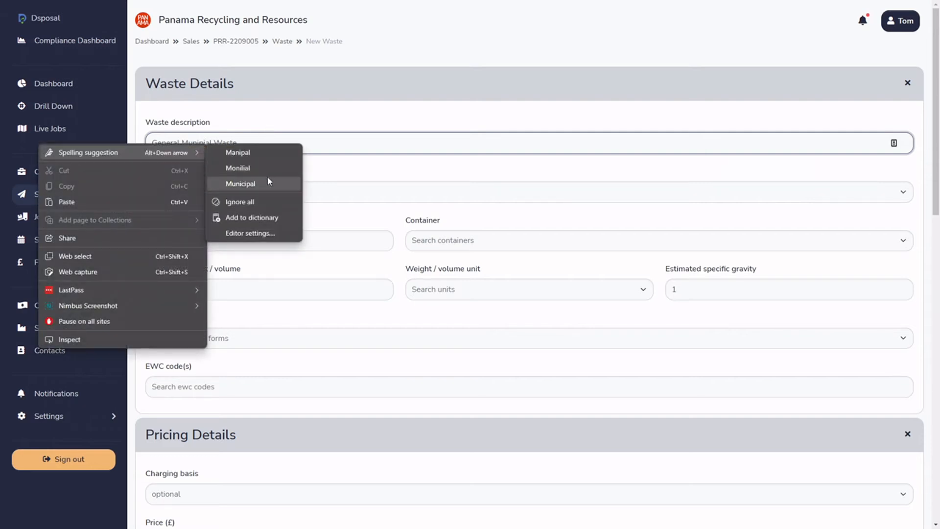
{"action": "left_click", "coordinate": [268, 182]}
Check the waste type options available for the new waste entry without choosing one.
{"action": "left_click", "coordinate": [251, 197]}
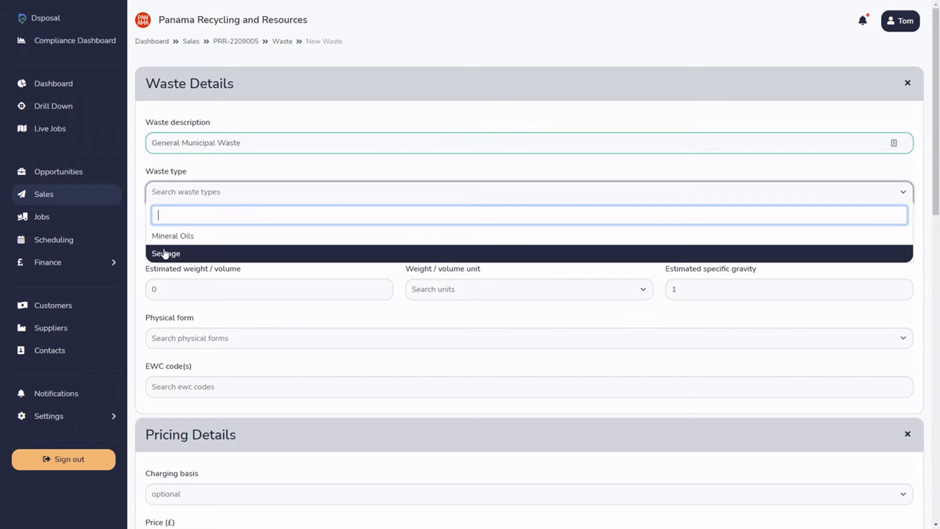
{"action": "left_click", "coordinate": [234, 166]}
{"action": "left_click", "coordinate": [216, 193]}
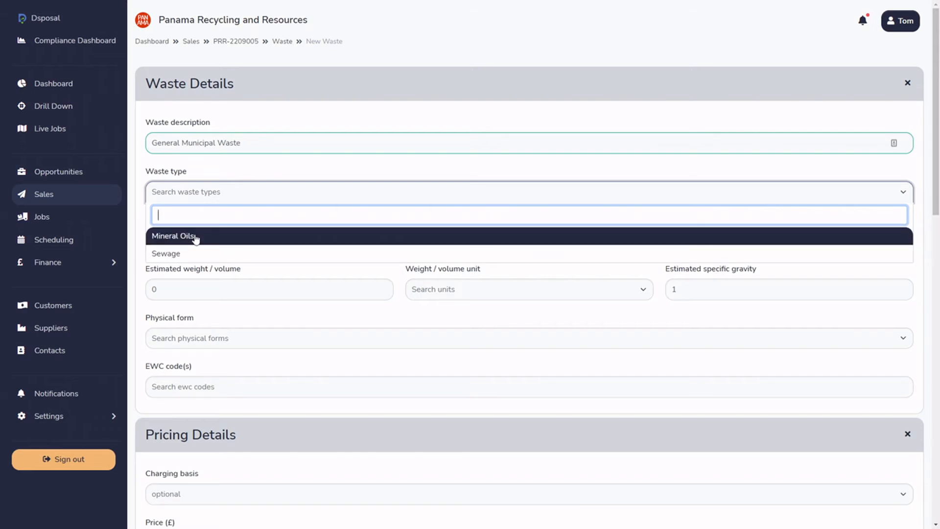
{"action": "left_click", "coordinate": [266, 172]}
Look over the container quantity field and browse the container options, moving on to the physical form field without selecting anything.
{"action": "left_click_drag", "start_coordinate": [230, 250], "coordinate": [346, 233]}
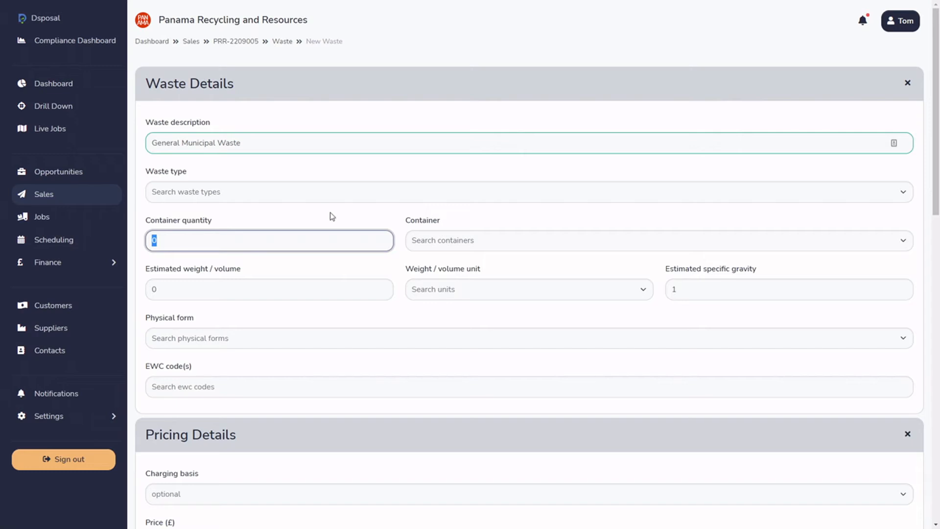
{"action": "left_click", "coordinate": [439, 249]}
{"action": "left_click", "coordinate": [458, 224]}
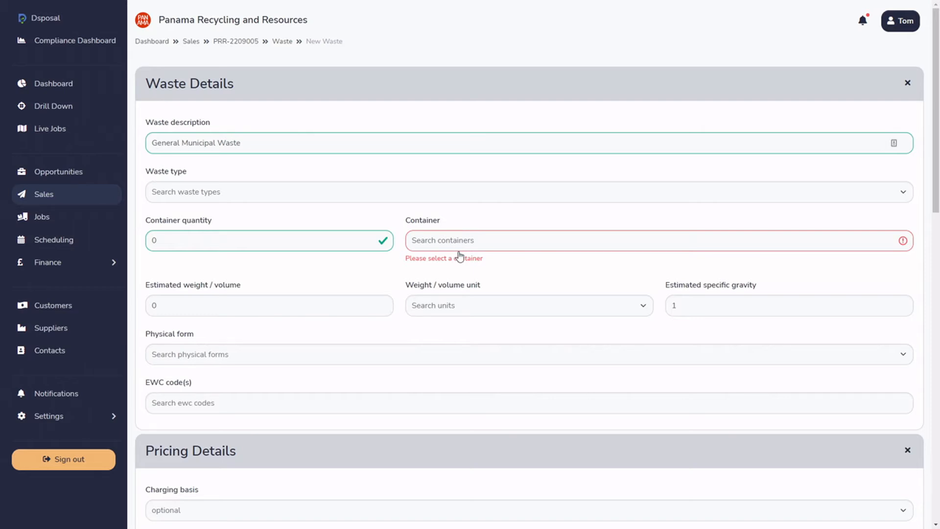
{"action": "left_click", "coordinate": [495, 250]}
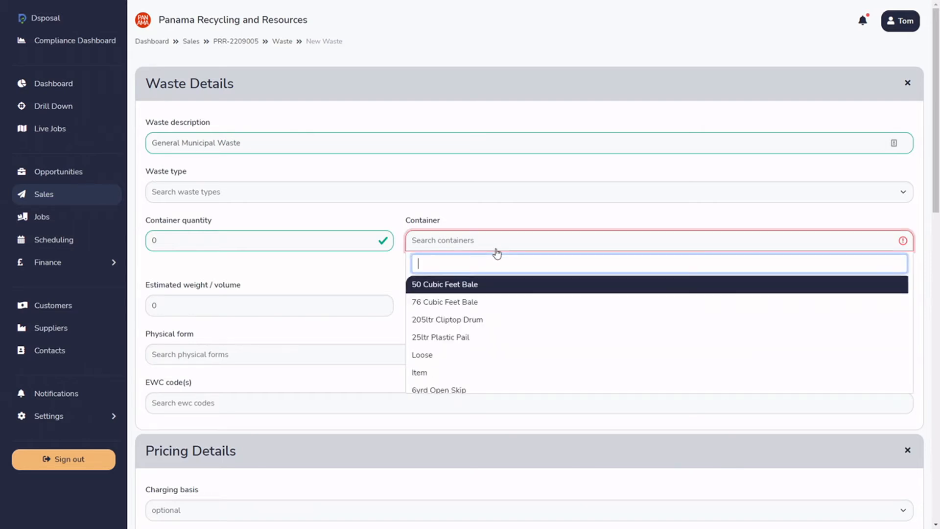
{"action": "scroll", "coordinate": [507, 316], "scroll_direction": "down", "scroll_amount": 6}
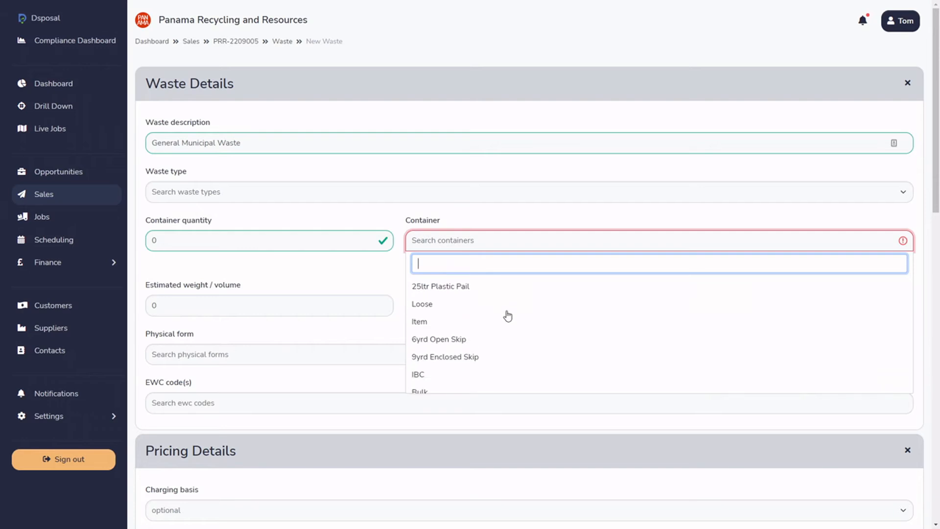
{"action": "scroll", "coordinate": [501, 314], "scroll_direction": "up", "scroll_amount": 4}
{"action": "scroll", "coordinate": [491, 319], "scroll_direction": "up", "scroll_amount": 2}
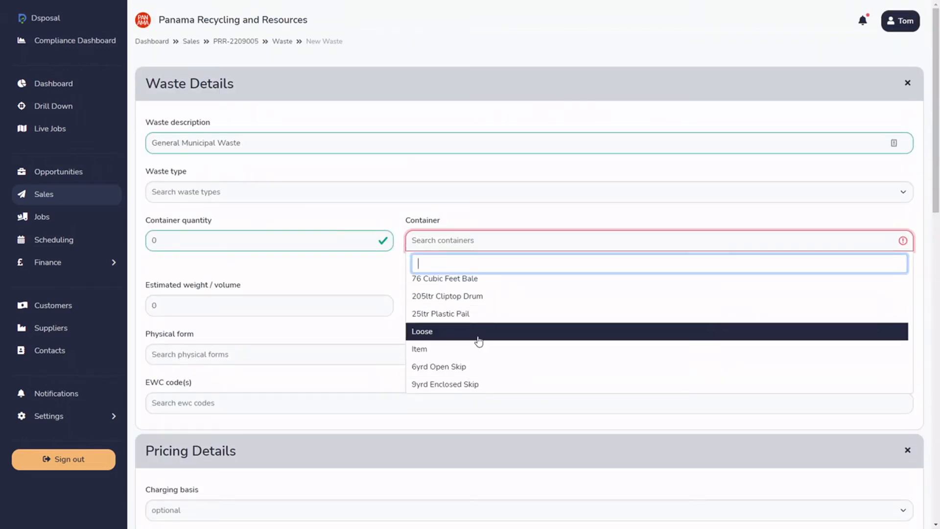
{"action": "scroll", "coordinate": [484, 319], "scroll_direction": "down", "scroll_amount": 2}
{"action": "scroll", "coordinate": [483, 318], "scroll_direction": "down", "scroll_amount": 1}
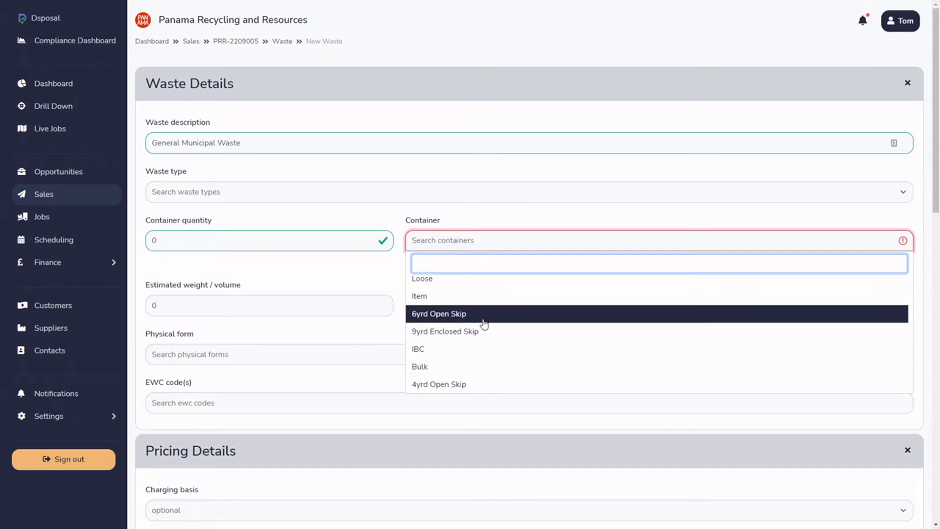
{"action": "scroll", "coordinate": [484, 325], "scroll_direction": "up", "scroll_amount": 2}
{"action": "scroll", "coordinate": [484, 325], "scroll_direction": "up", "scroll_amount": 2}
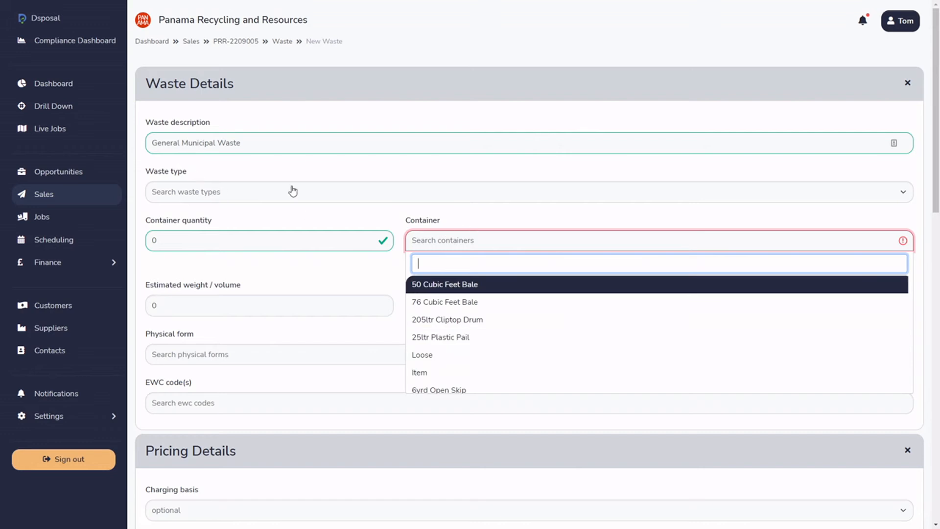
{"action": "left_click", "coordinate": [460, 223]}
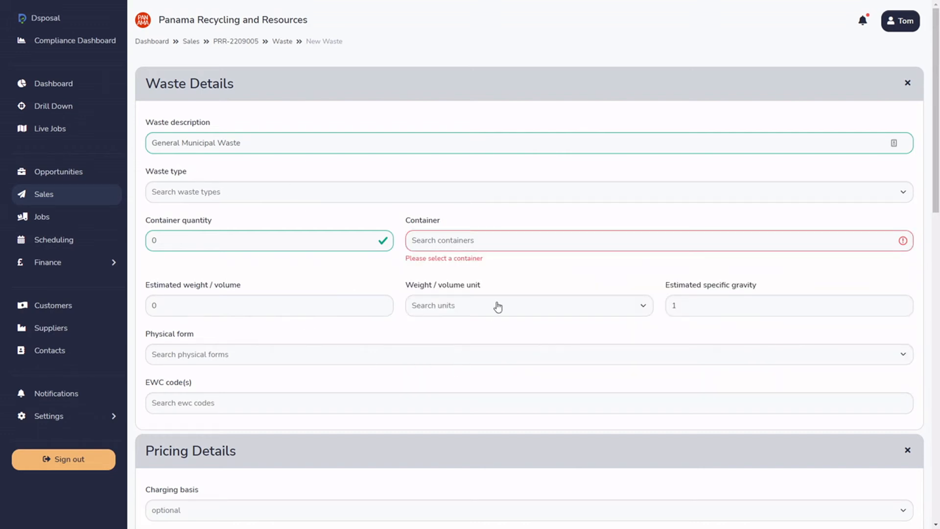
{"action": "left_click", "coordinate": [217, 363]}
{"action": "left_click", "coordinate": [231, 348]}
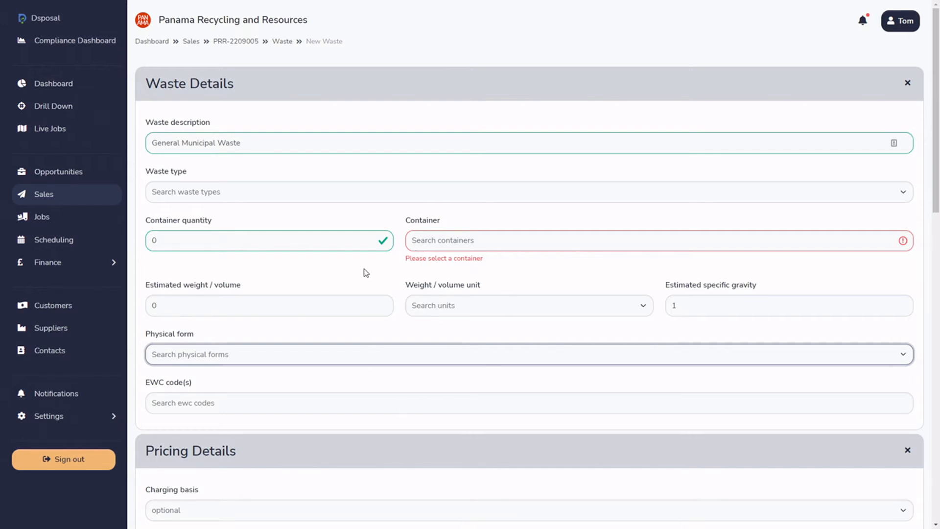
Open the reference tables in the settings, search for waste and view the Waste Types table.
{"action": "left_click", "coordinate": [98, 419]}
{"action": "scroll", "coordinate": [74, 353], "scroll_direction": "down", "scroll_amount": 2}
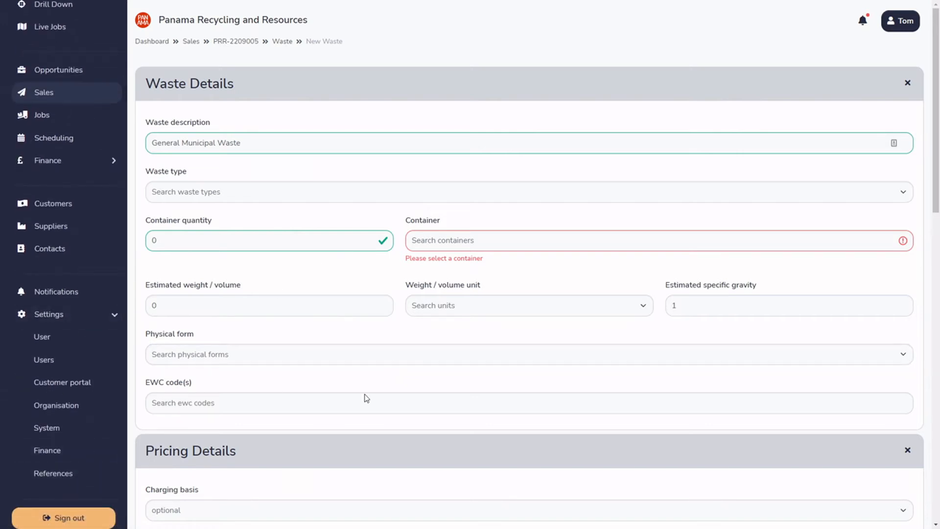
{"action": "left_click", "coordinate": [62, 477]}
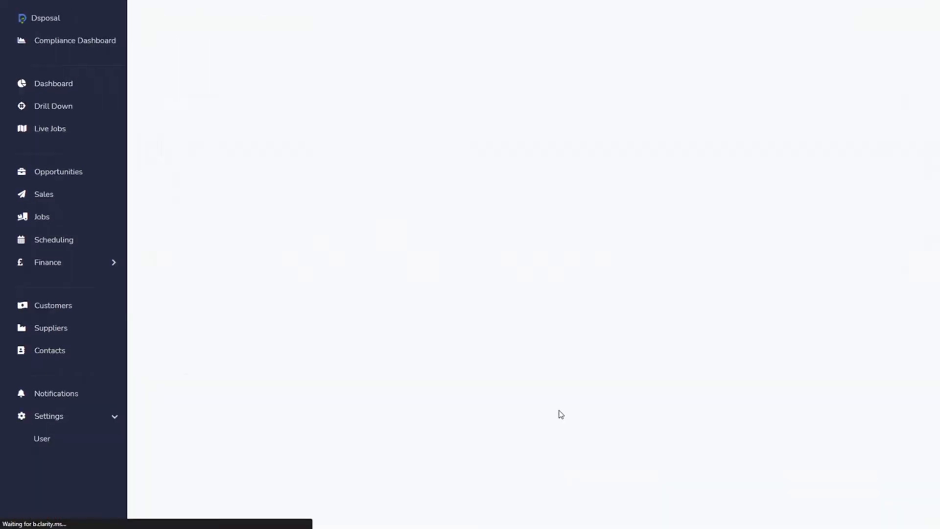
{"action": "left_click", "coordinate": [889, 132]}
{"action": "type", "text": "waste"}
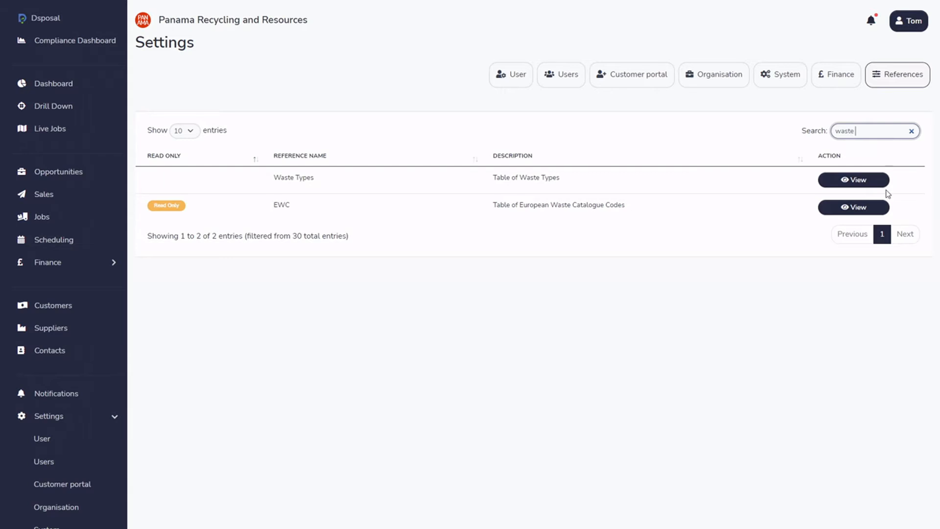
{"action": "left_click", "coordinate": [834, 180]}
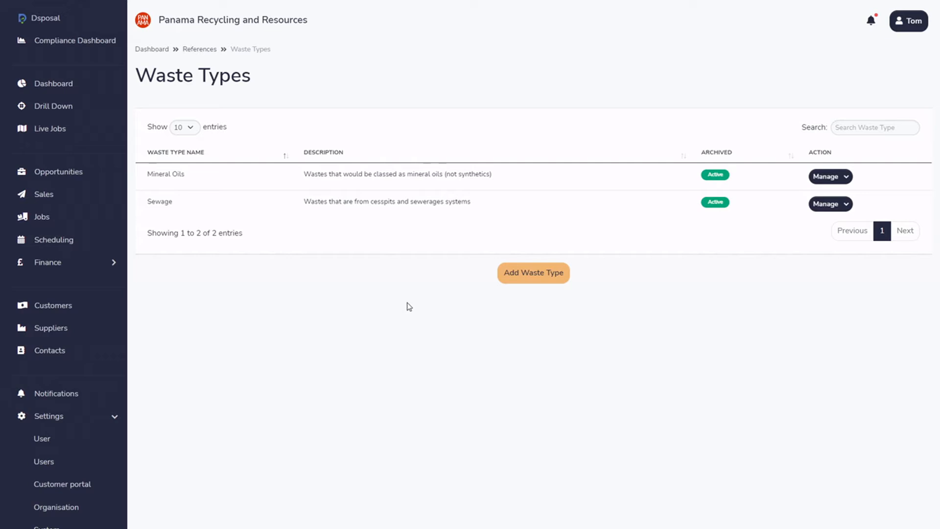
Start a new waste type and name it General Municipal Waste, correcting the spelling.
{"action": "left_click", "coordinate": [543, 275]}
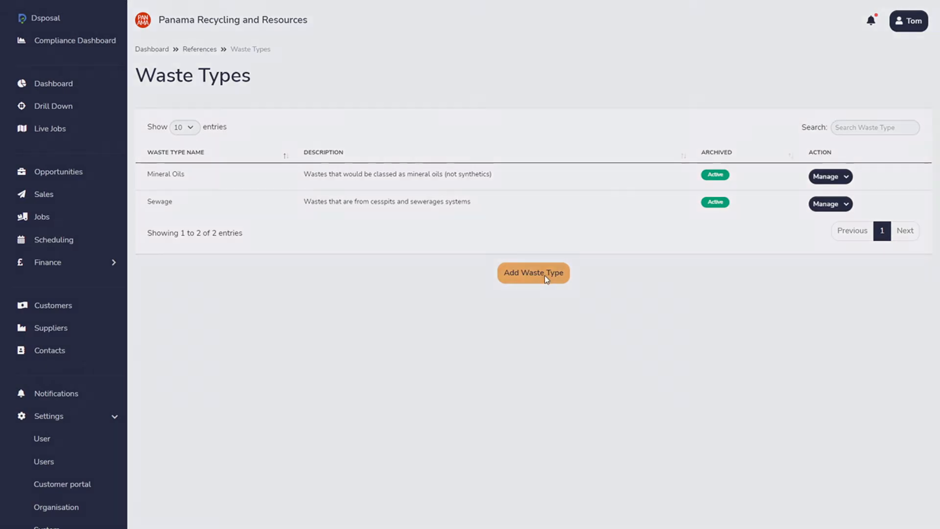
{"action": "left_click", "coordinate": [424, 257]}
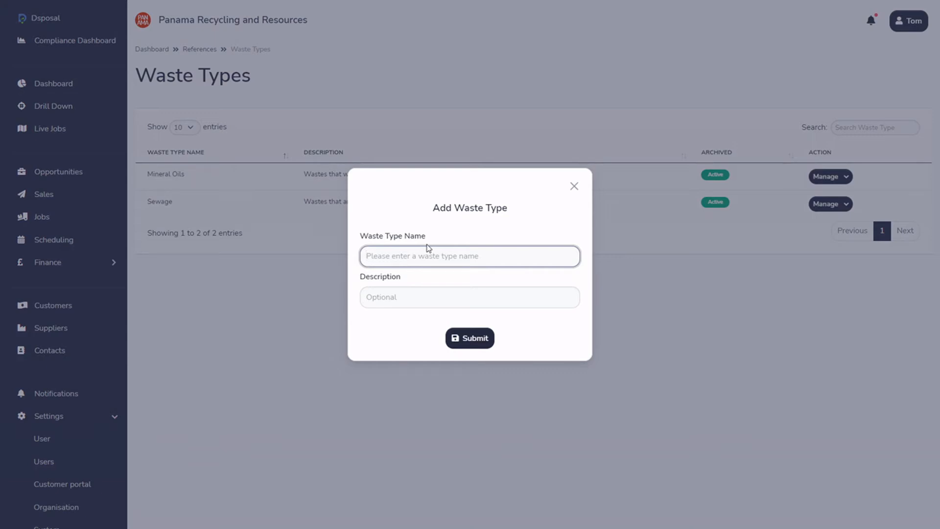
{"action": "type", "text": "General Muncipial Waste"}
{"action": "right_click", "coordinate": [412, 254]}
{"action": "mouse_move", "coordinate": [416, 271]}
{"action": "left_click", "coordinate": [465, 266]}
Describe the waste type as "General household or household like waste" and submit it.
{"action": "left_click", "coordinate": [451, 303]}
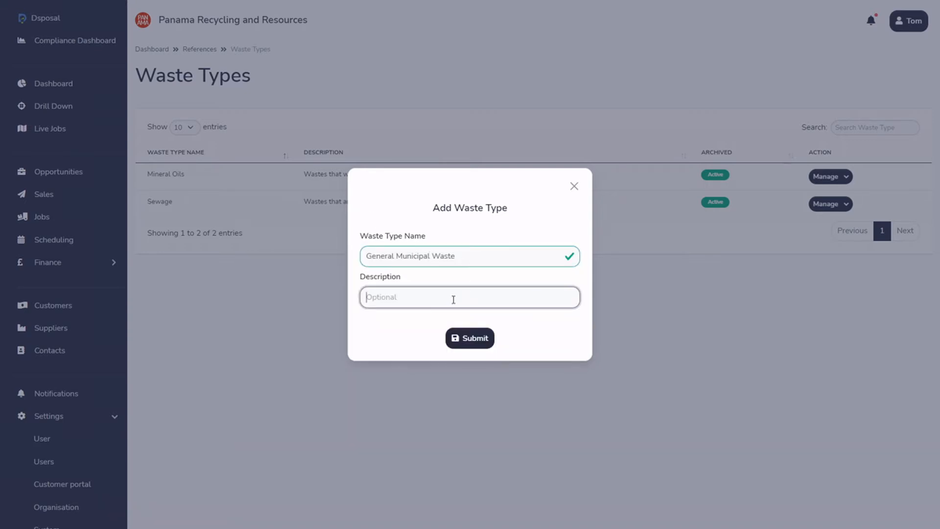
{"action": "type", "text": "General household or household like waste"}
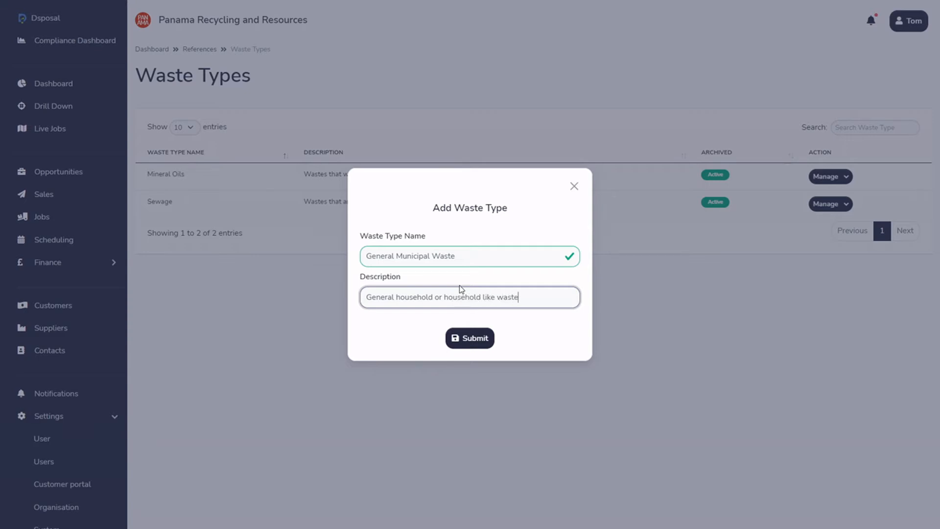
{"action": "left_click", "coordinate": [489, 345]}
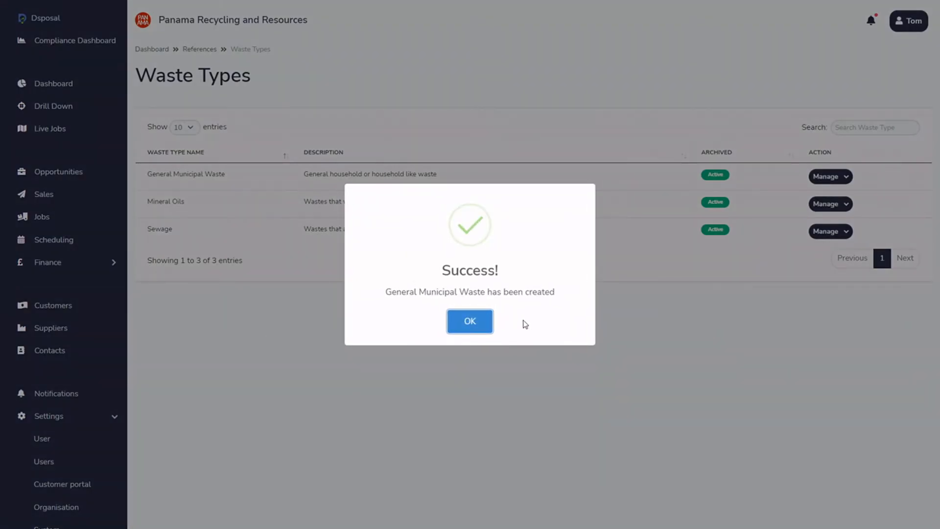
{"action": "left_click", "coordinate": [470, 321]}
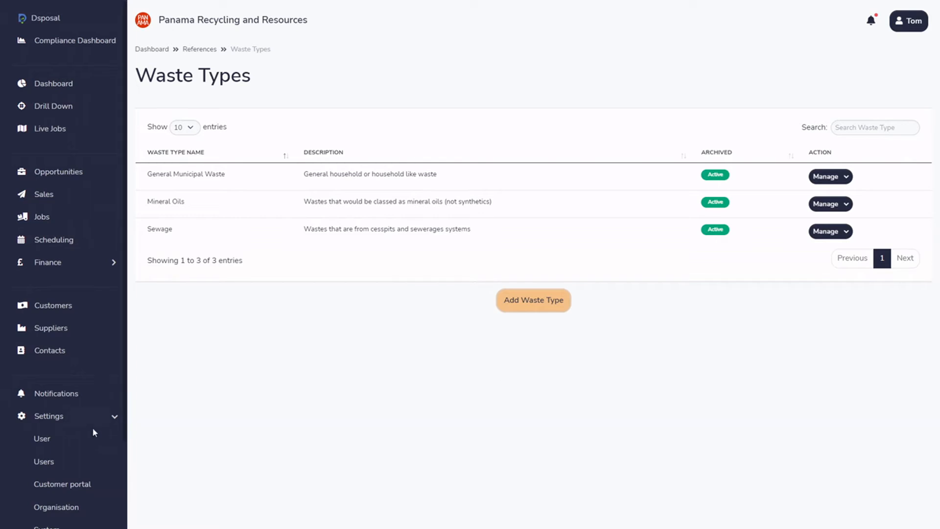
Search the reference tables for container, open the Container Types table and look over its IBC entry.
{"action": "scroll", "coordinate": [93, 433], "scroll_direction": "down", "scroll_amount": 2}
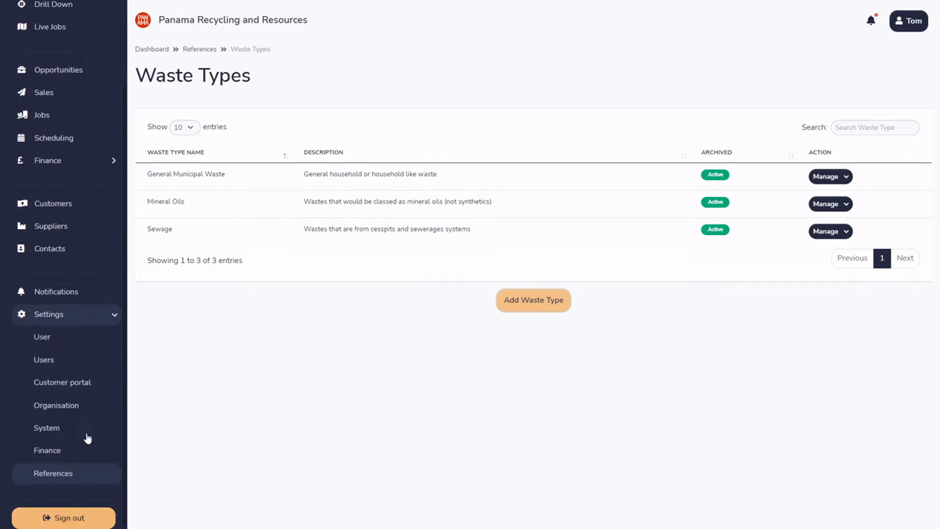
{"action": "left_click", "coordinate": [64, 475]}
{"action": "left_click", "coordinate": [888, 131]}
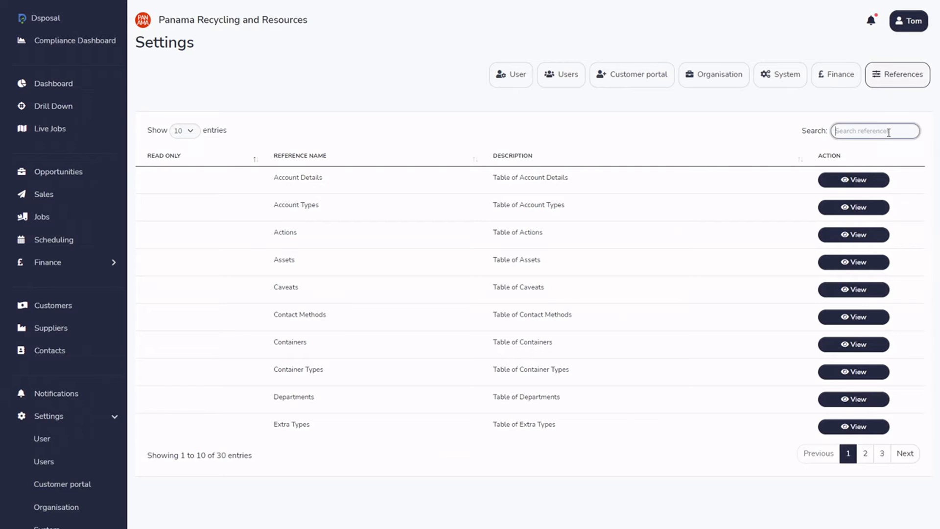
{"action": "type", "text": "container"}
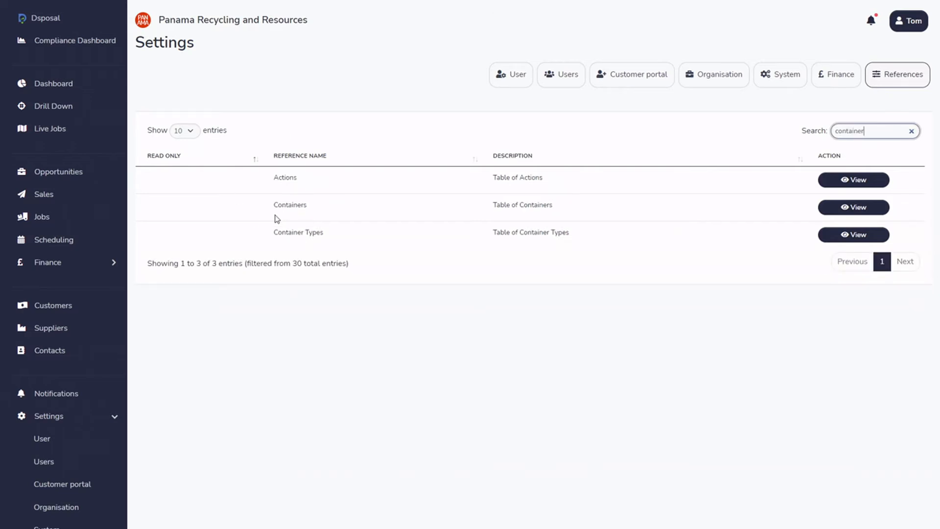
{"action": "left_click_drag", "start_coordinate": [274, 233], "coordinate": [325, 234]}
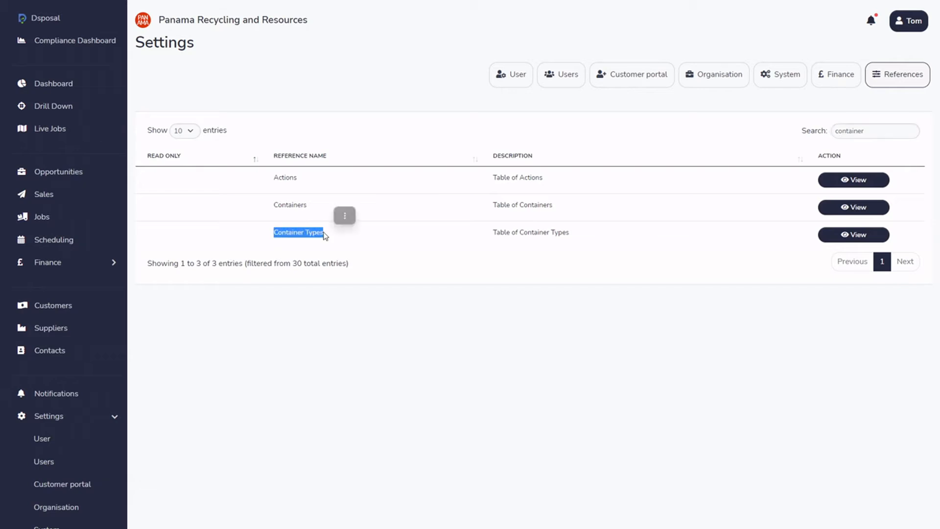
{"action": "left_click", "coordinate": [284, 211]}
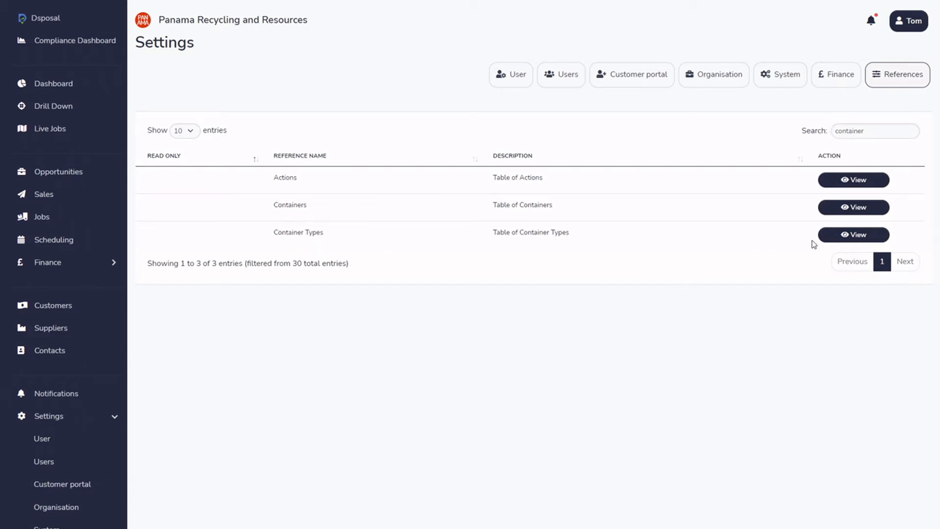
{"action": "left_click", "coordinate": [830, 240]}
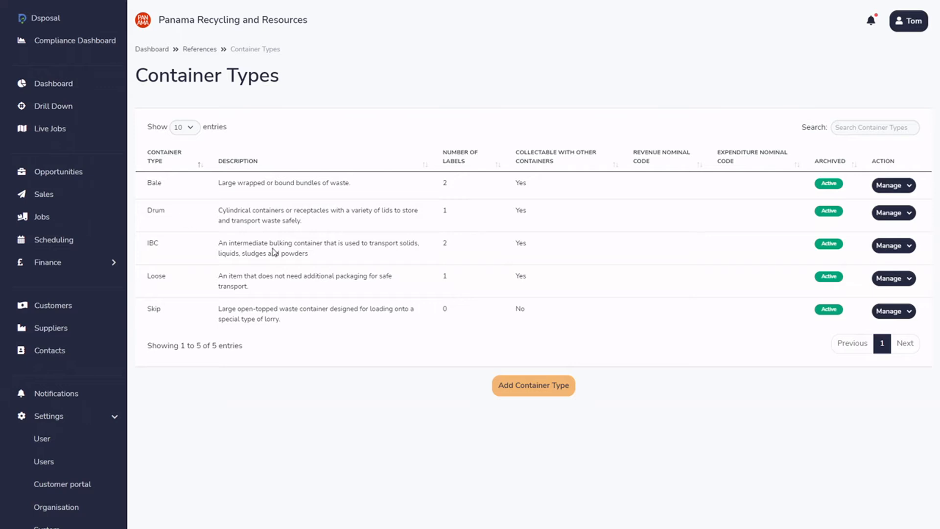
{"action": "double_click", "coordinate": [152, 243]}
{"action": "left_click", "coordinate": [165, 261]}
Start a new container type and name it Bin.
{"action": "left_click", "coordinate": [525, 390]}
{"action": "left_click", "coordinate": [427, 175]}
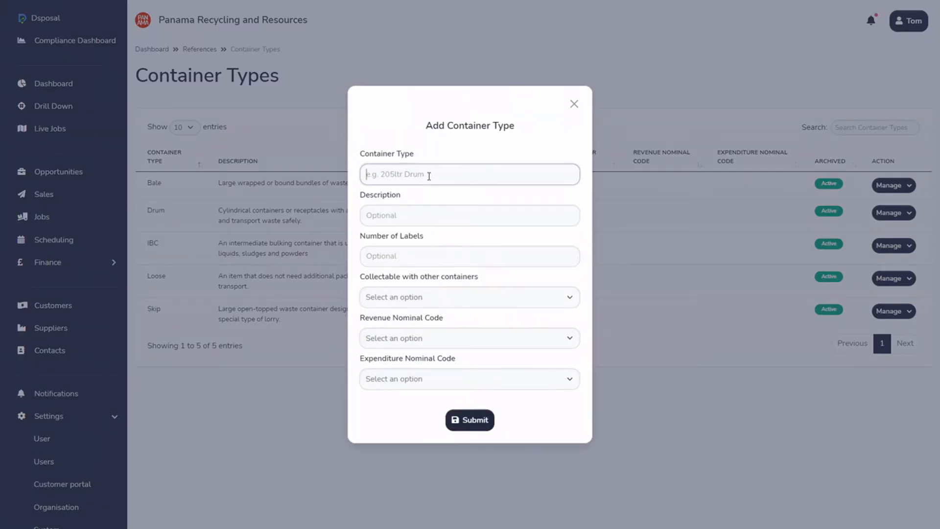
{"action": "type", "text": "Bin"}
{"action": "key", "text": "Tab"}
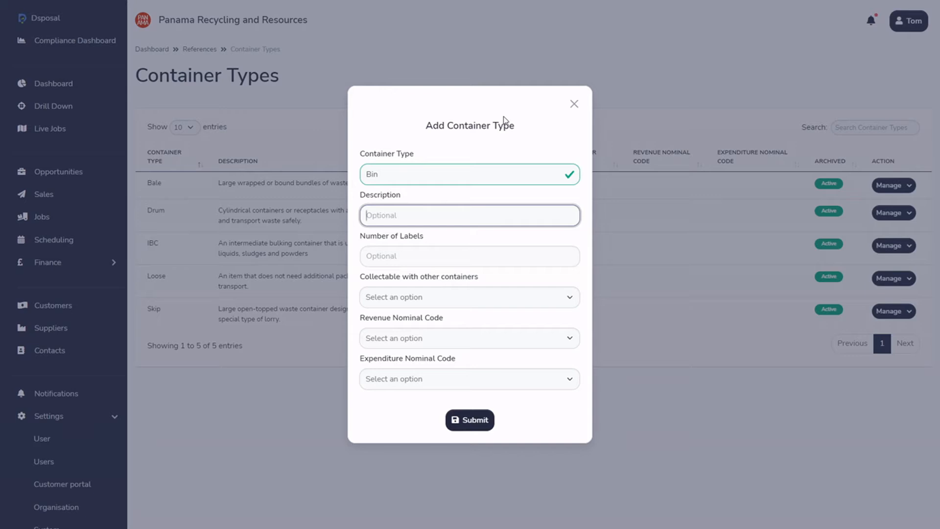
Describe the Bin container type as "A receptacle for collecting waste", correcting the spelling of receptacle.
{"action": "type", "text": "A recepical"}
{"action": "right_click", "coordinate": [381, 218]}
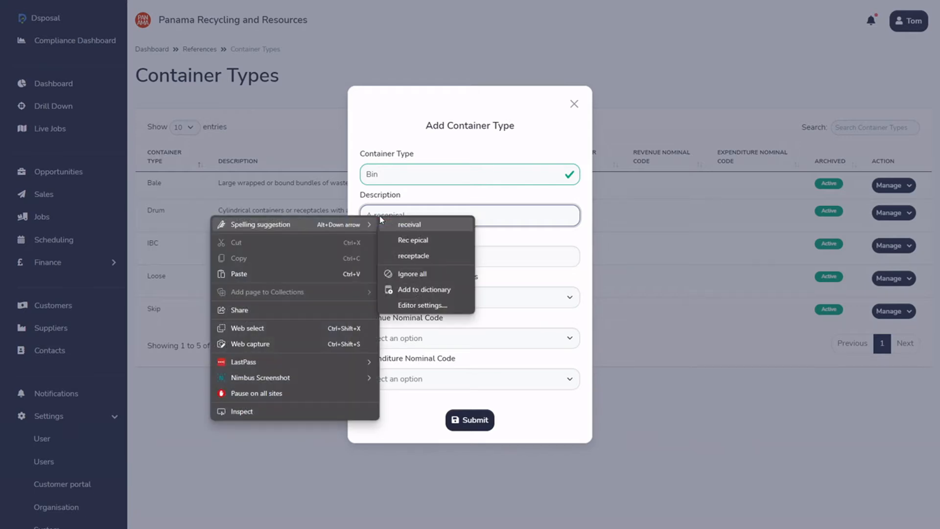
{"action": "left_click", "coordinate": [440, 256]}
{"action": "type", "text": "for"}
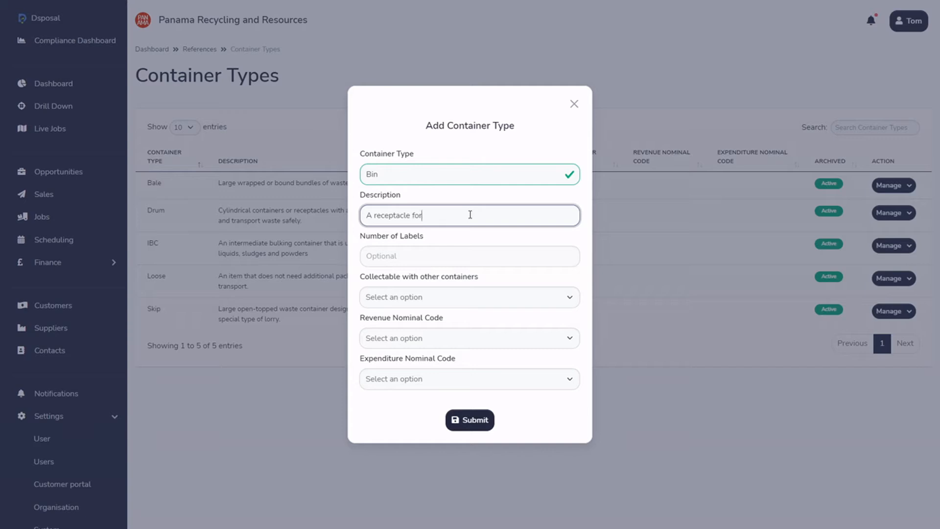
{"action": "type", "text": " collecting waste"}
Set the Bin type's number of labels to 1, make it collectable with other containers, and submit it.
{"action": "left_click", "coordinate": [437, 259]}
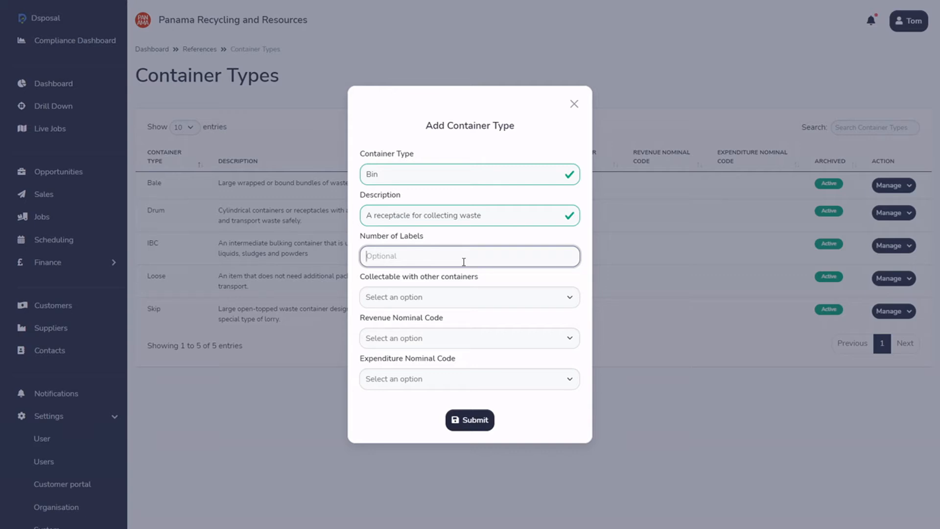
{"action": "type", "text": "1"}
{"action": "left_click", "coordinate": [465, 300]}
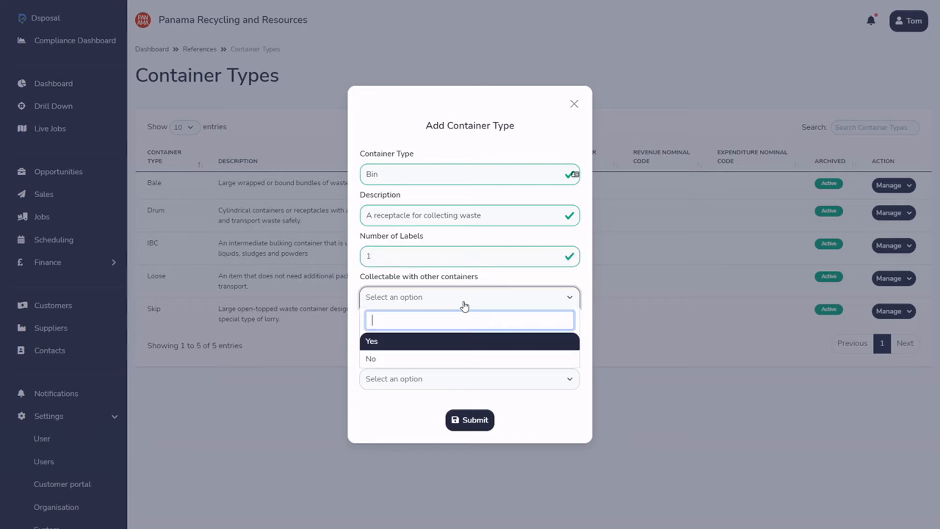
{"action": "left_click", "coordinate": [460, 342]}
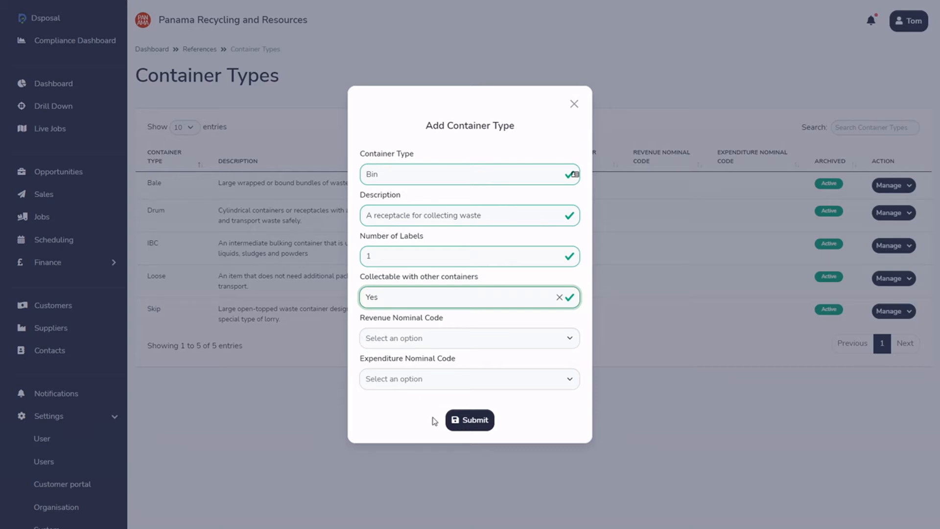
{"action": "left_click", "coordinate": [455, 420]}
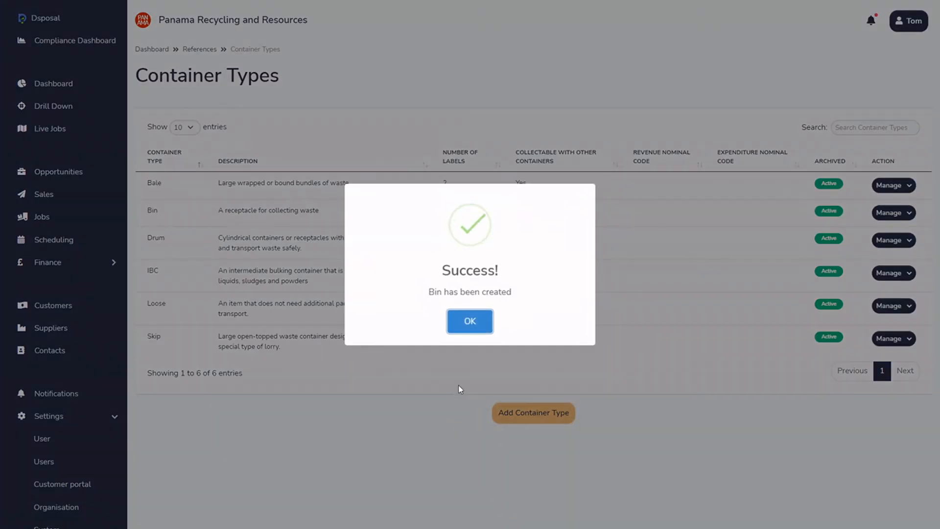
{"action": "left_click", "coordinate": [465, 322]}
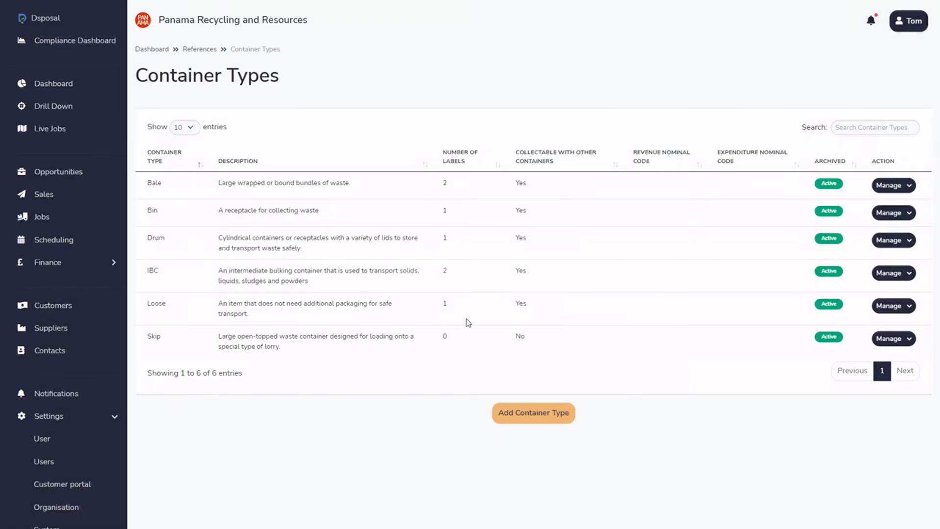
{"action": "left_click_drag", "start_coordinate": [223, 211], "coordinate": [307, 215]}
{"action": "left_click", "coordinate": [316, 264]}
Return to the reference tables, search for container and open the Containers table.
{"action": "left_click", "coordinate": [212, 52]}
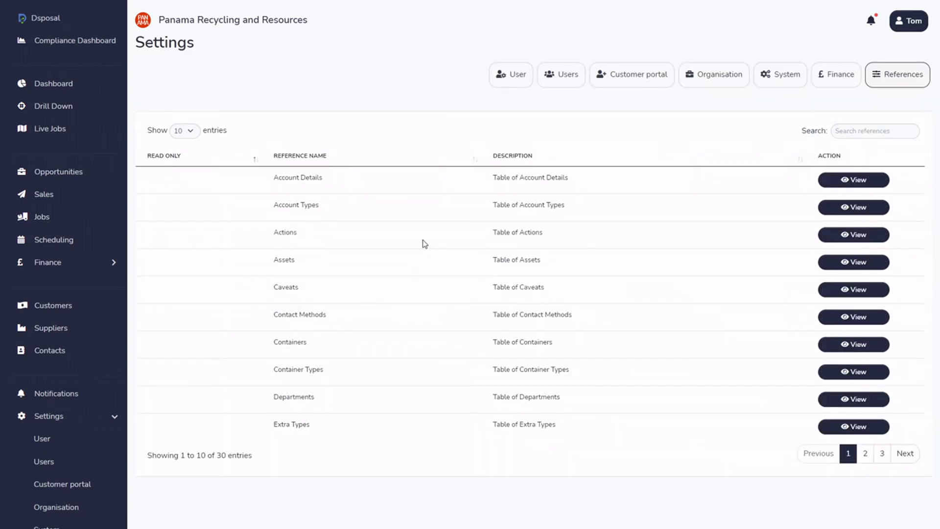
{"action": "left_click", "coordinate": [890, 133]}
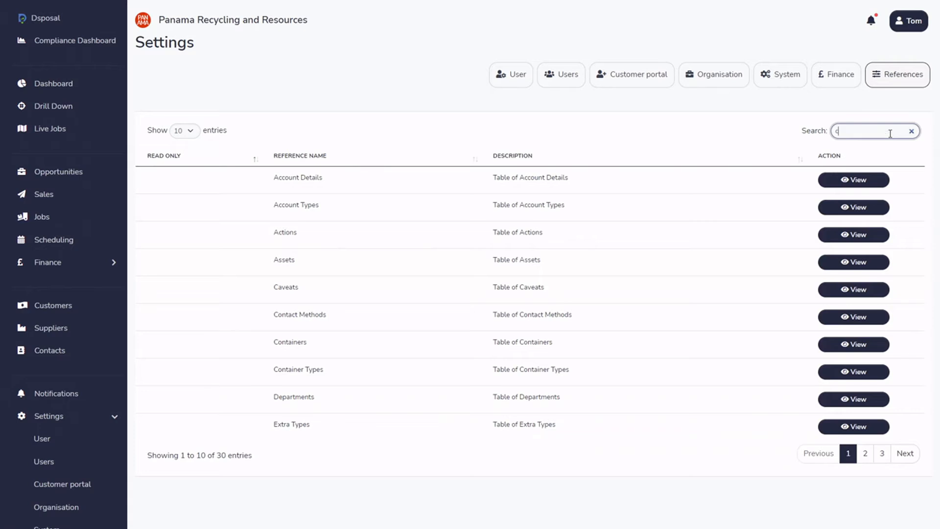
{"action": "type", "text": "container"}
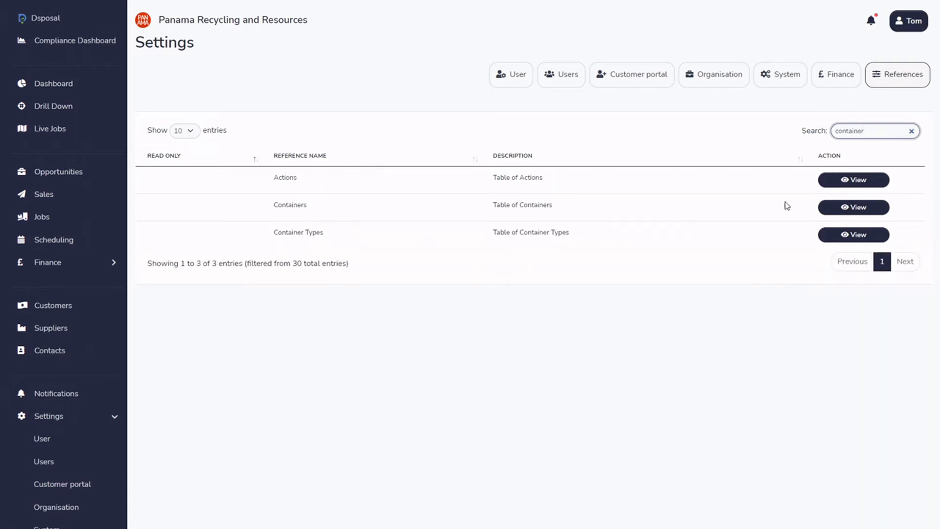
{"action": "left_click", "coordinate": [848, 207]}
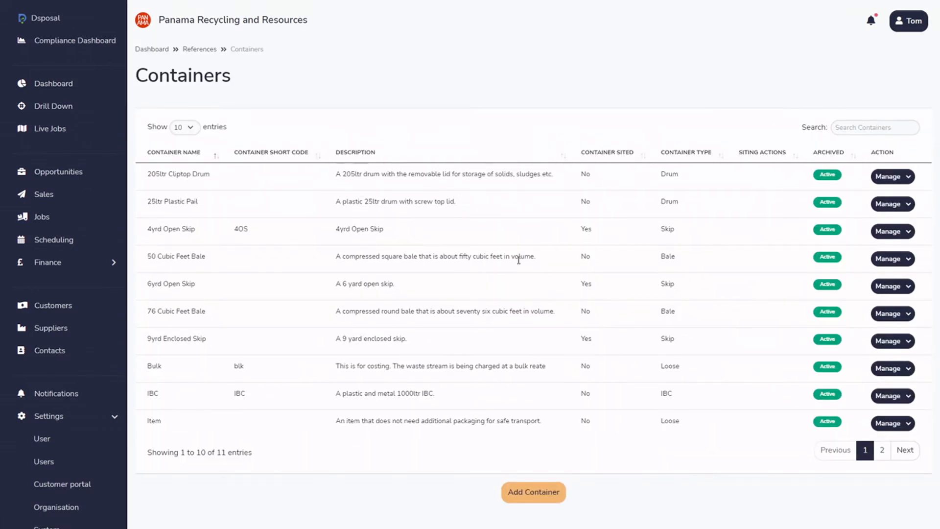
Start a new container named "1100ltr bin" with the short code 11LB.
{"action": "left_click", "coordinate": [539, 491]}
{"action": "left_click", "coordinate": [407, 168]}
{"action": "type", "text": "1100ltr"}
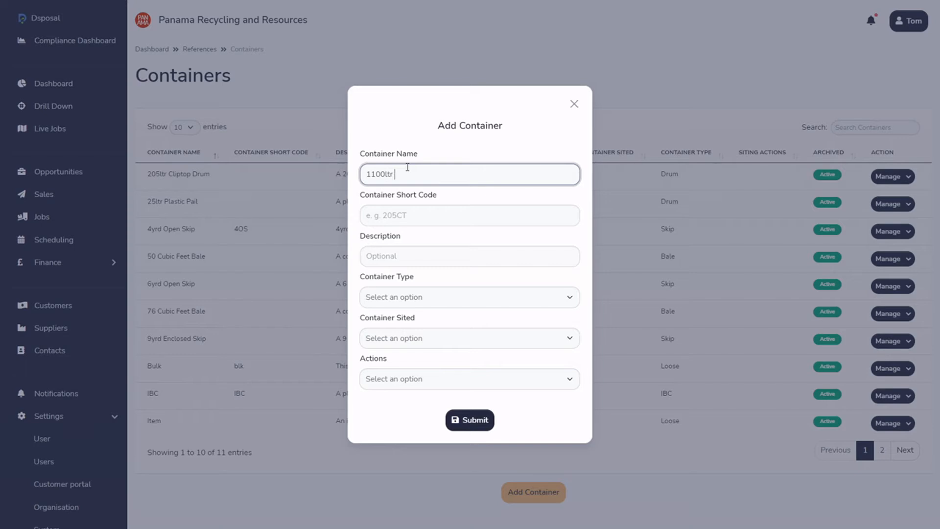
{"action": "type", "text": " bin"}
{"action": "left_click", "coordinate": [451, 210]}
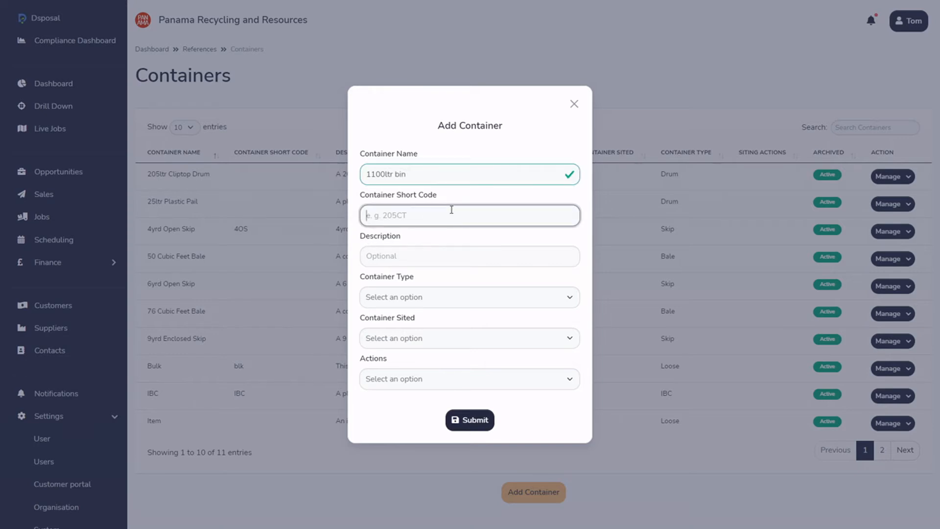
{"action": "type", "text": "11LB"}
Describe the container as "1100ltr bin generally for business use".
{"action": "left_click", "coordinate": [422, 258]}
{"action": "type", "text": "110"}
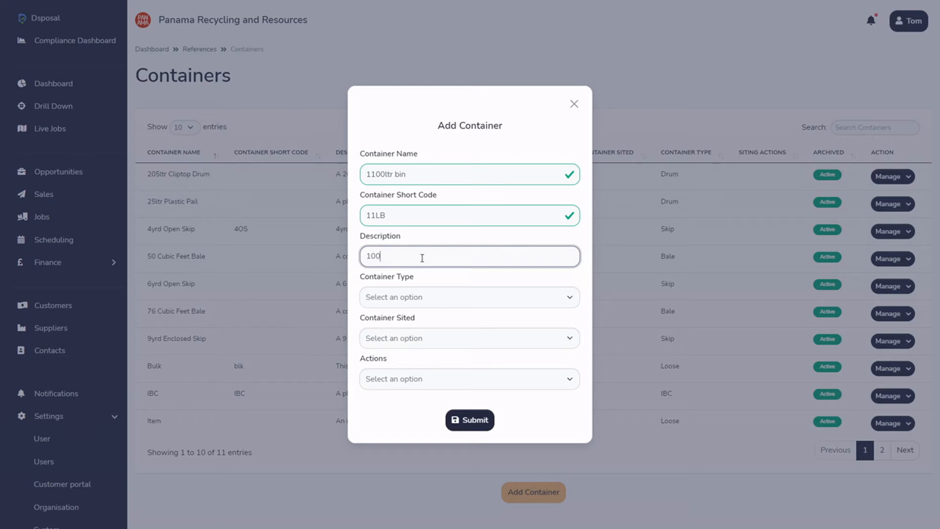
{"action": "key", "text": "BackSpace"}
{"action": "type", "text": "00ltr bin generally for business use"}
Set the container's type to Bin, sited to Yes and action to Collection, and submit it.
{"action": "left_click", "coordinate": [413, 297]}
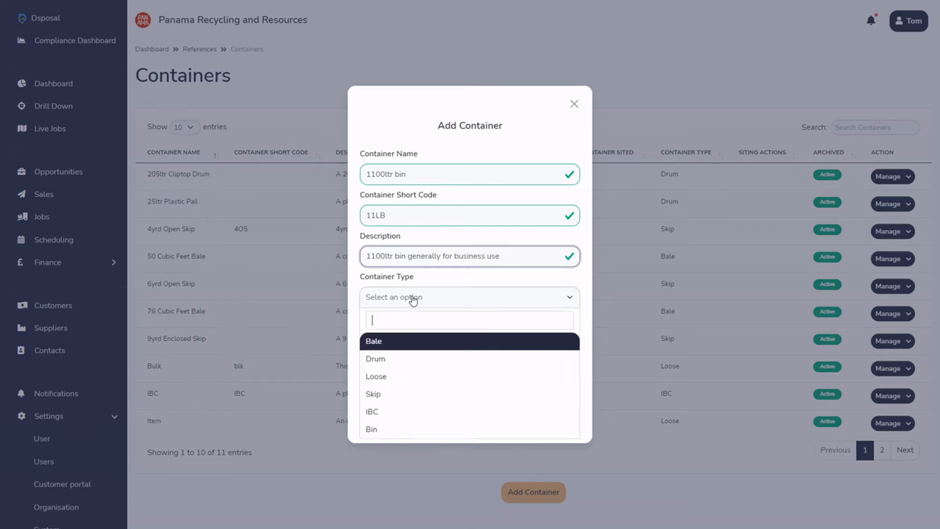
{"action": "left_click", "coordinate": [392, 430]}
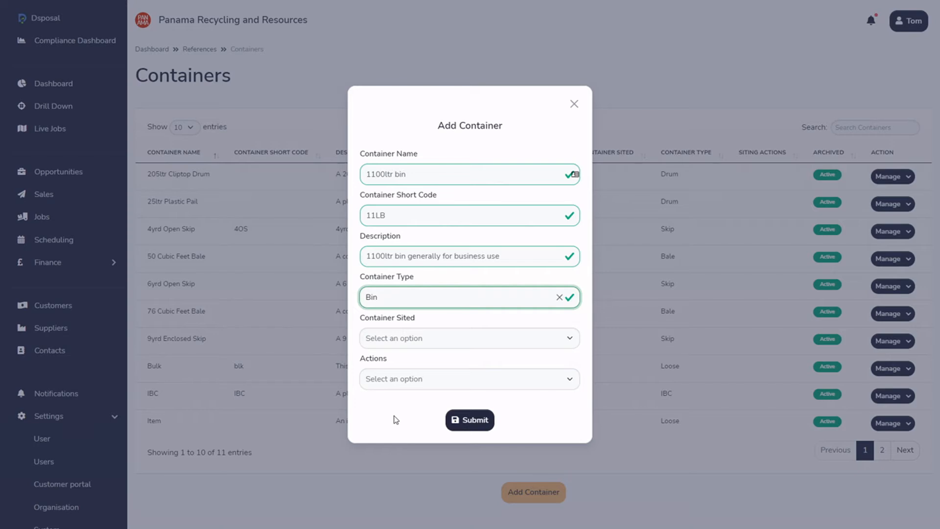
{"action": "left_click", "coordinate": [468, 346]}
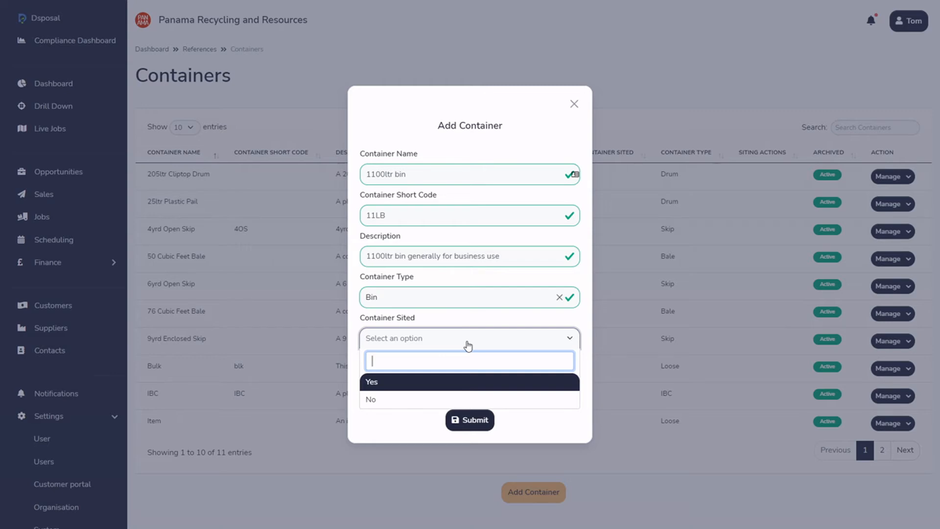
{"action": "left_click", "coordinate": [419, 388]}
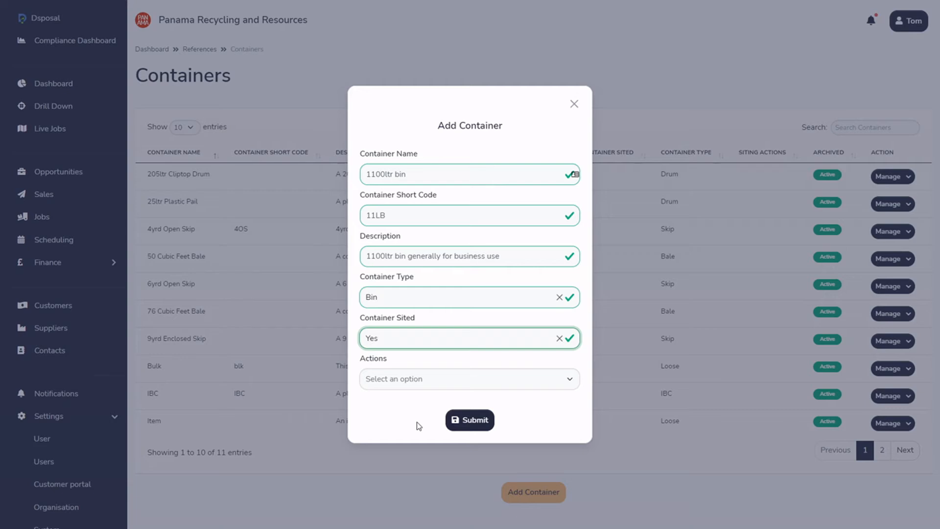
{"action": "left_click", "coordinate": [418, 391]}
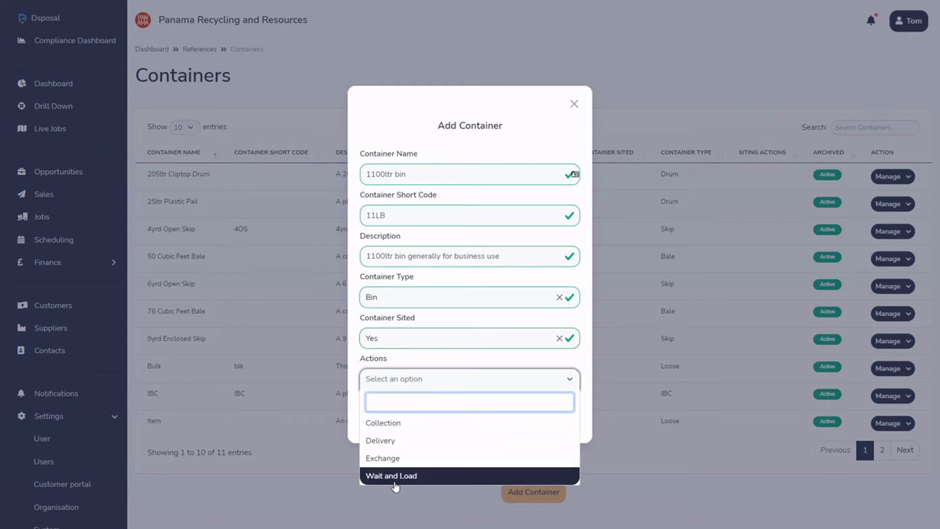
{"action": "left_click", "coordinate": [409, 424]}
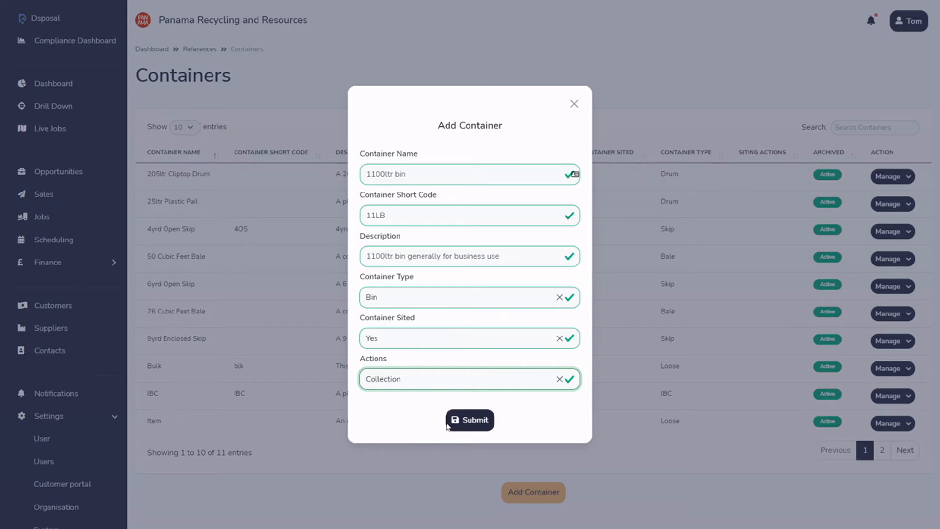
{"action": "left_click", "coordinate": [472, 422]}
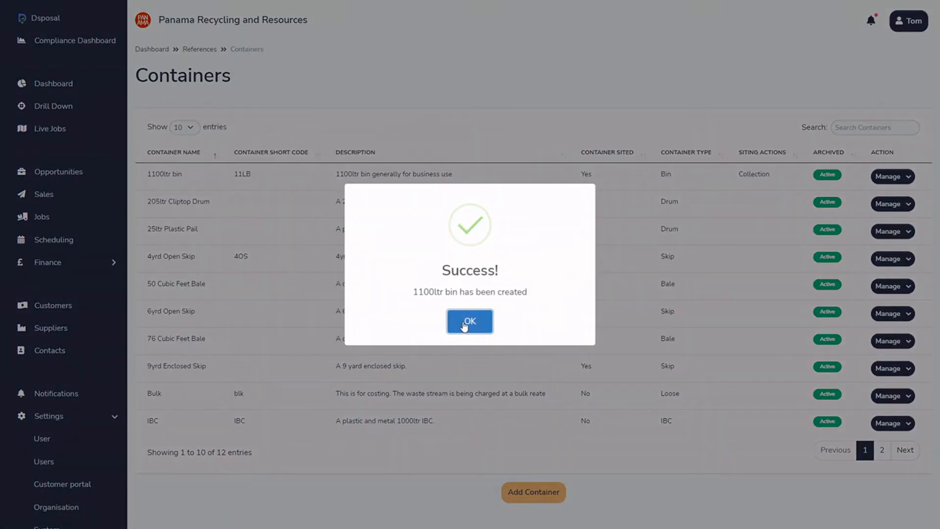
{"action": "left_click", "coordinate": [465, 324]}
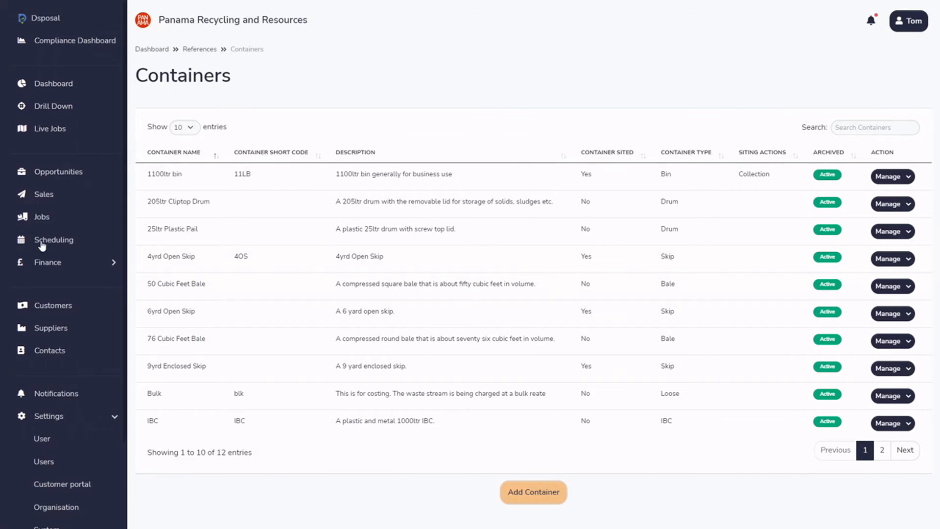
Open the London Retails Collection sale and start a new waste entry.
{"action": "left_click", "coordinate": [57, 205]}
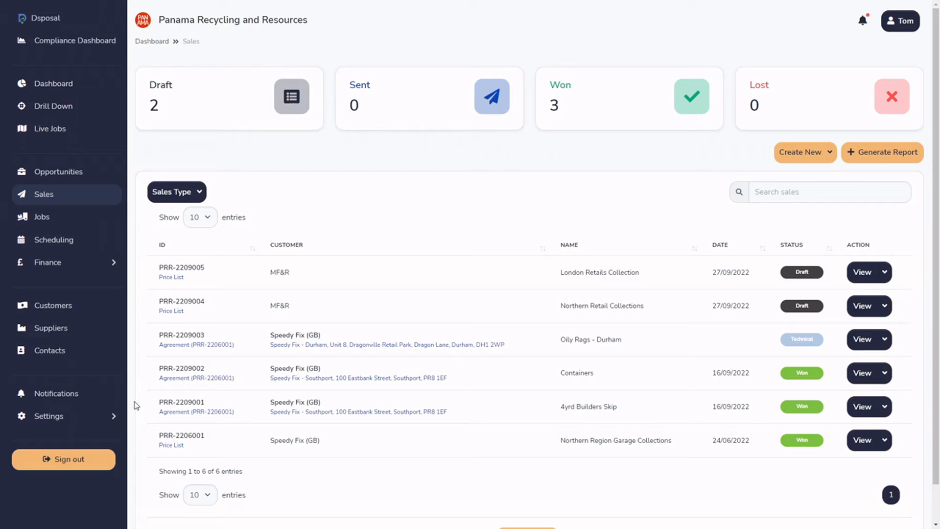
{"action": "left_click", "coordinate": [863, 272]}
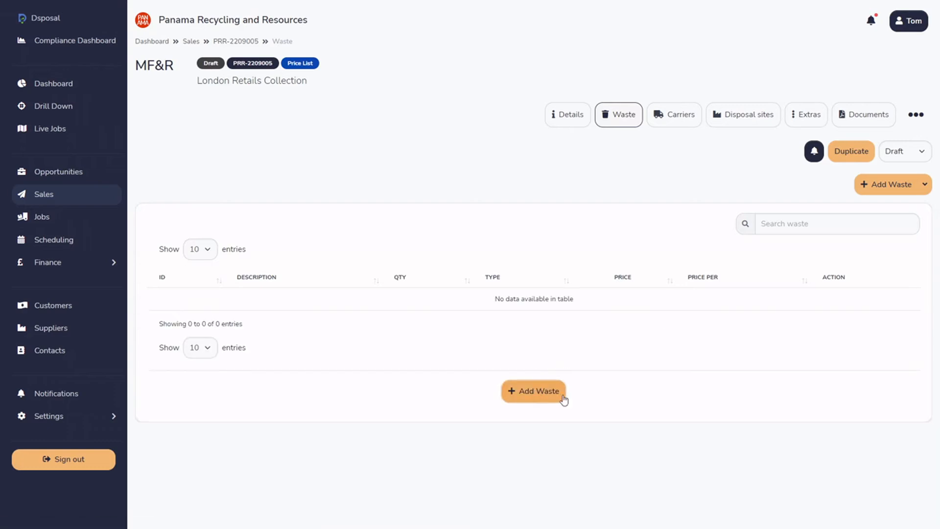
{"action": "left_click", "coordinate": [538, 392]}
Enter "General Municipal Waste" as the waste description, correcting the spelling of Municipal.
{"action": "left_click", "coordinate": [317, 145]}
{"action": "type", "text": "Gne"}
{"action": "key", "text": "BackSpace"}
{"action": "key", "text": "BackSpace"}
{"action": "type", "text": "eneral Muncipal"}
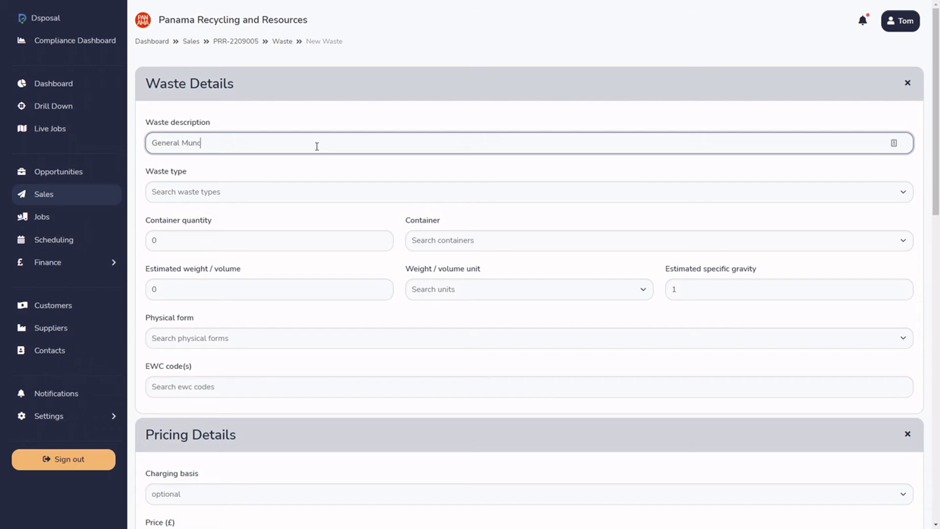
{"action": "key", "text": "BackSpace"}
{"action": "key", "text": "BackSpace"}
{"action": "type", "text": "ial Waste"}
{"action": "right_click", "coordinate": [193, 140]}
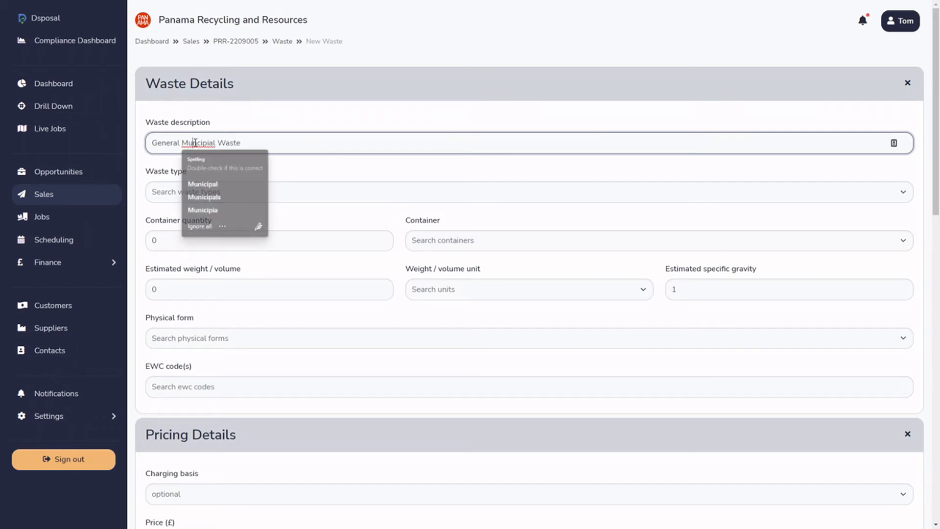
{"action": "left_click", "coordinate": [274, 151]}
Set the waste type to General Municipal Waste, the container quantity to 1 and the container to 1100ltr bin.
{"action": "left_click", "coordinate": [259, 194]}
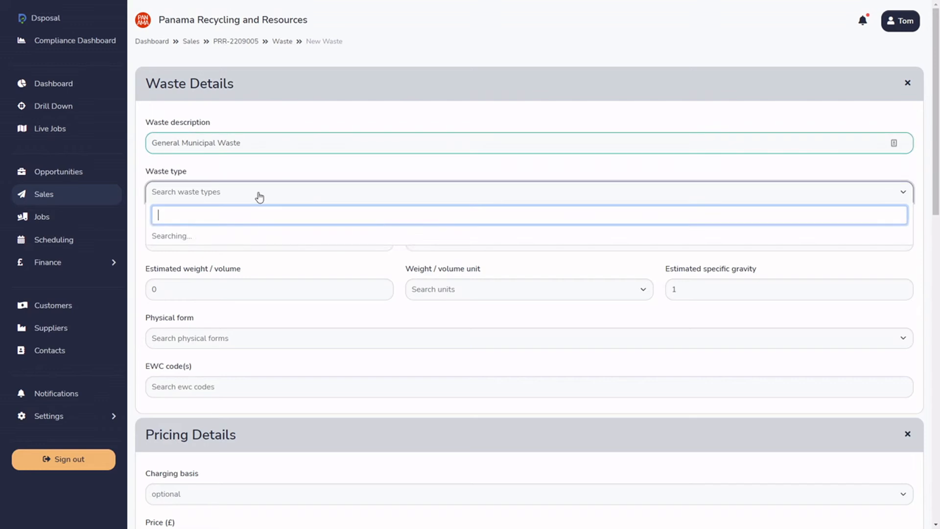
{"action": "left_click", "coordinate": [214, 270]}
{"action": "left_click", "coordinate": [186, 241]}
{"action": "type", "text": "1"}
{"action": "left_click", "coordinate": [484, 248]}
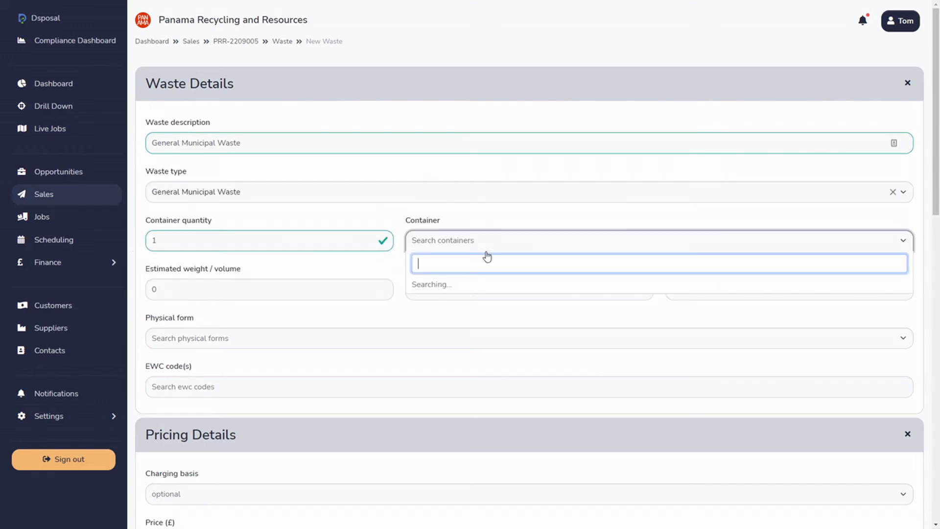
{"action": "type", "text": "110"}
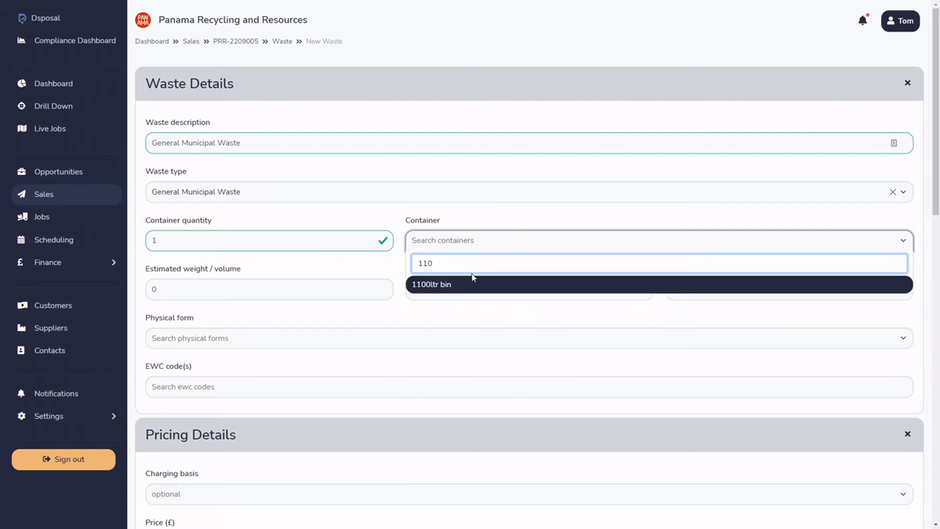
{"action": "left_click", "coordinate": [460, 287]}
Set the estimated weight to 45 with kilogram as the unit.
{"action": "left_click", "coordinate": [210, 294]}
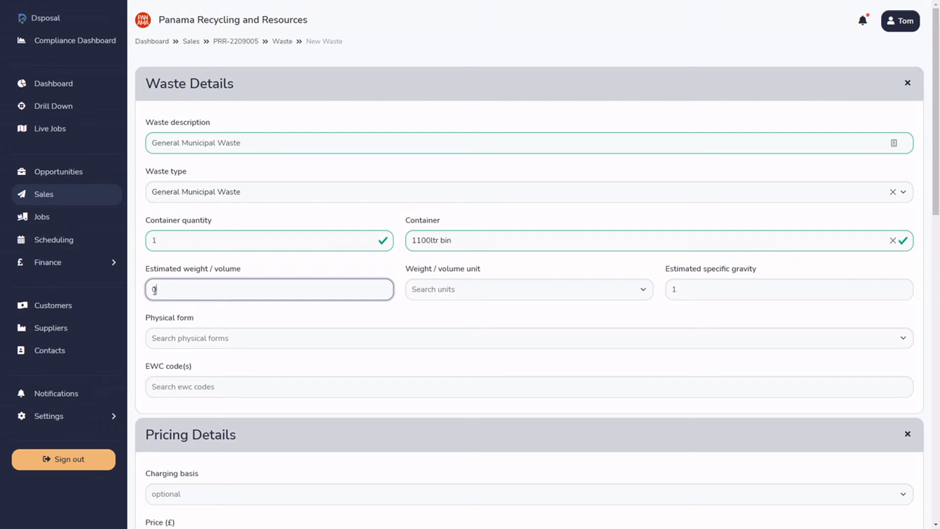
{"action": "double_click", "coordinate": [156, 291]}
{"action": "type", "text": "45"}
{"action": "left_click", "coordinate": [457, 291]}
{"action": "type", "text": "ilog"}
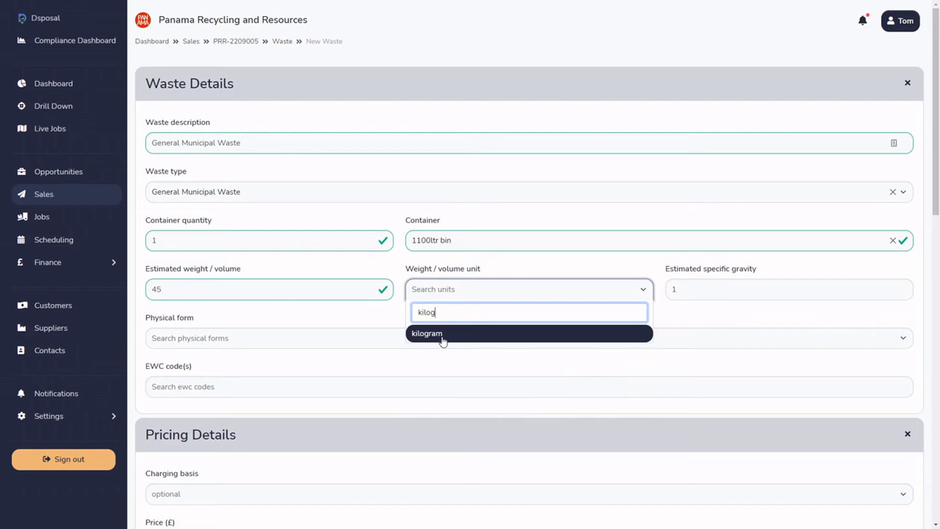
{"action": "left_click", "coordinate": [441, 337]}
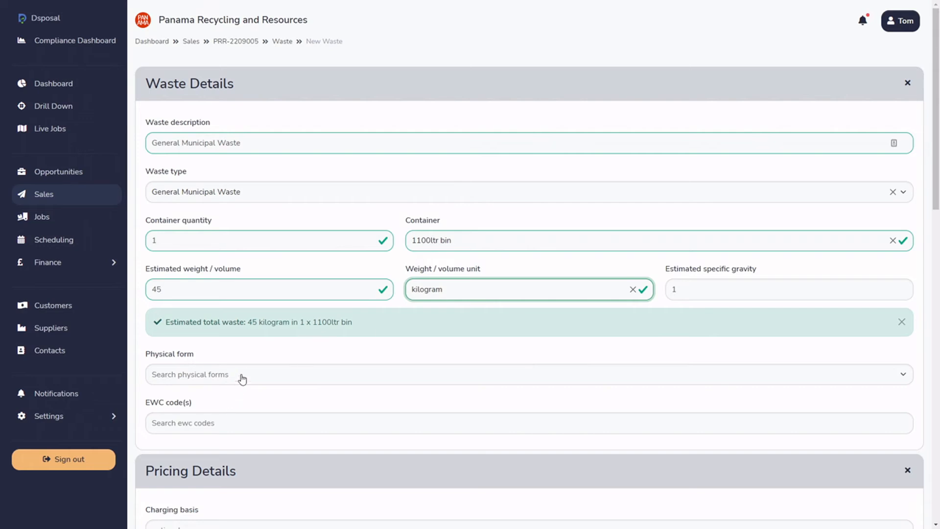
Set the physical form to Solid and add the EWC code 20 03 01 - mixed municipal waste.
{"action": "scroll", "coordinate": [241, 377], "scroll_direction": "down", "scroll_amount": 2}
{"action": "left_click", "coordinate": [181, 296]}
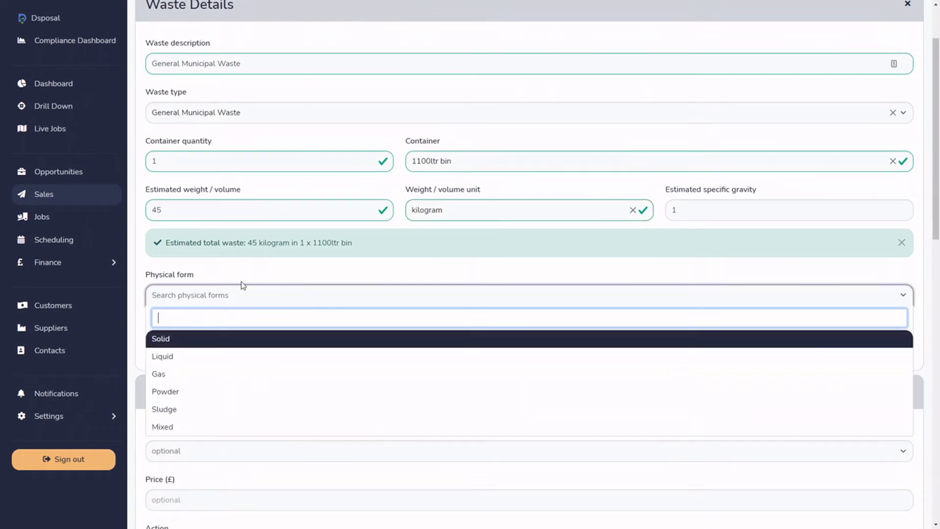
{"action": "left_click", "coordinate": [191, 339]}
{"action": "left_click", "coordinate": [196, 344]}
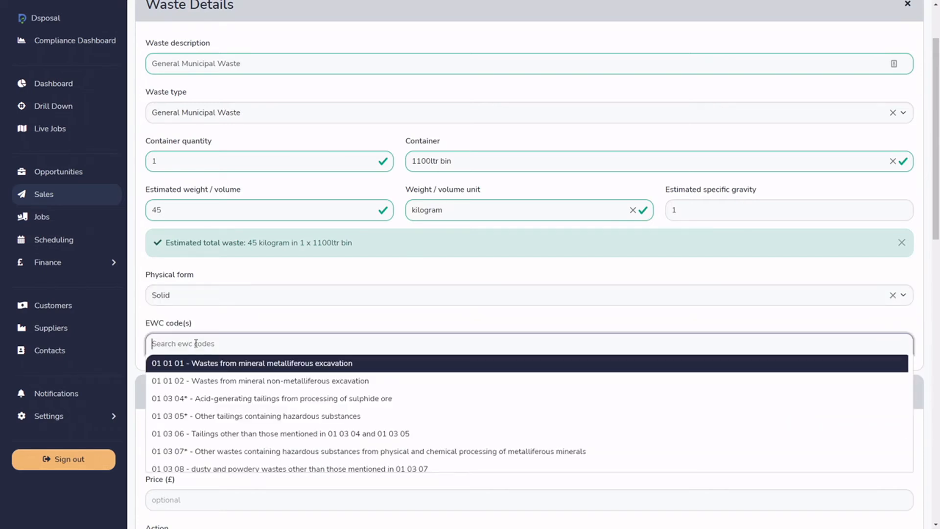
{"action": "type", "text": "20 03 01"}
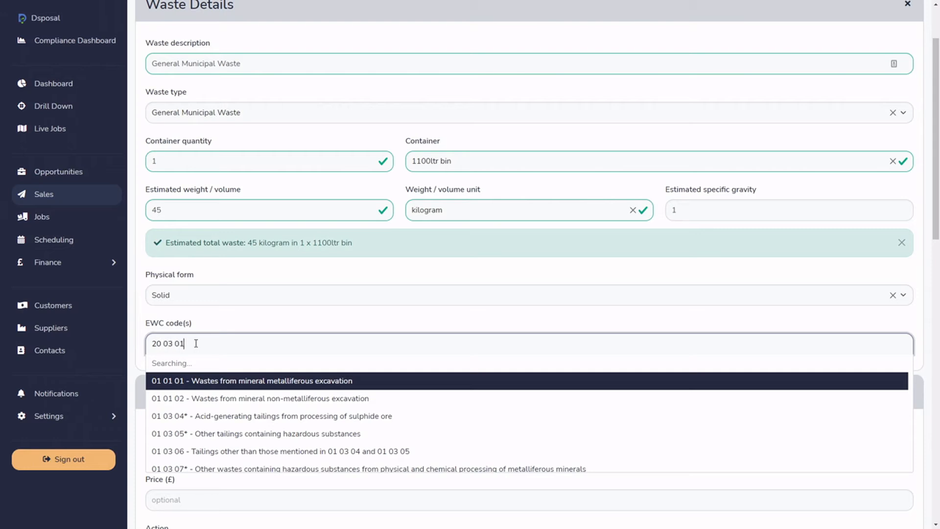
{"action": "left_click", "coordinate": [235, 365]}
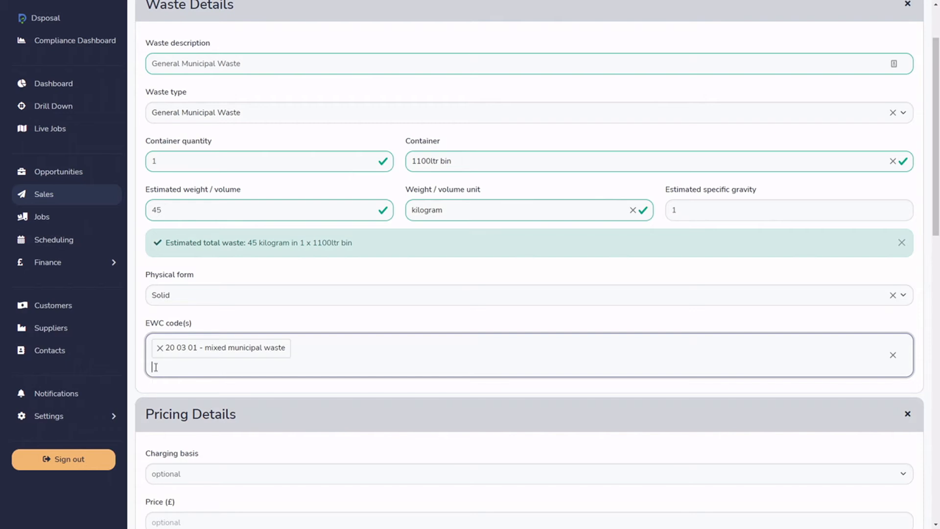
Remove the EWC code, search for "general" instead and pick 20 03 01 - mixed municipal waste.
{"action": "left_click", "coordinate": [160, 348]}
{"action": "type", "text": "general"}
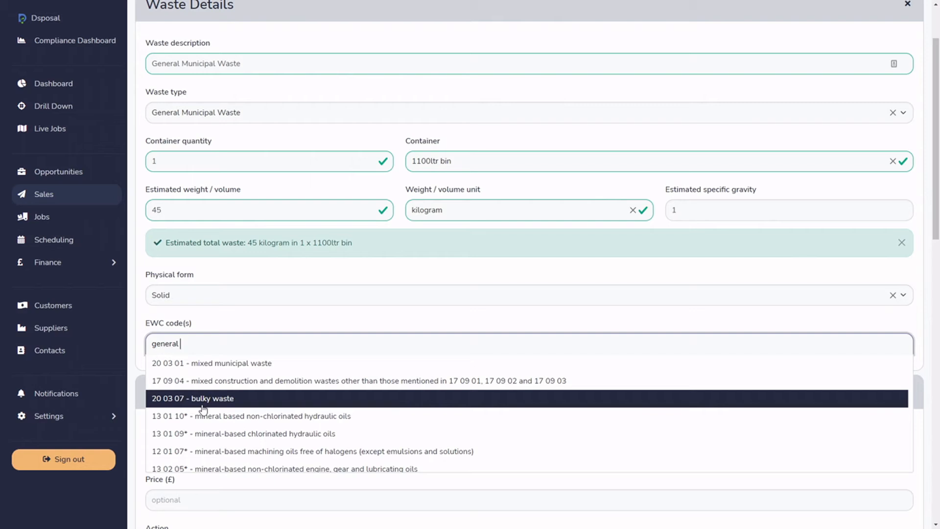
{"action": "type", "text": " m"}
{"action": "key", "text": "BackSpace"}
{"action": "key", "text": "BackSpace"}
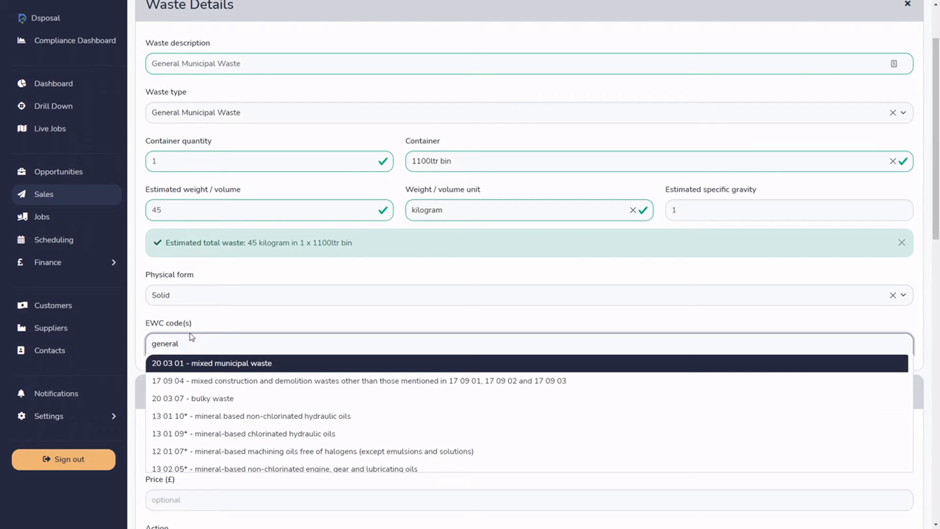
{"action": "left_click", "coordinate": [246, 365]}
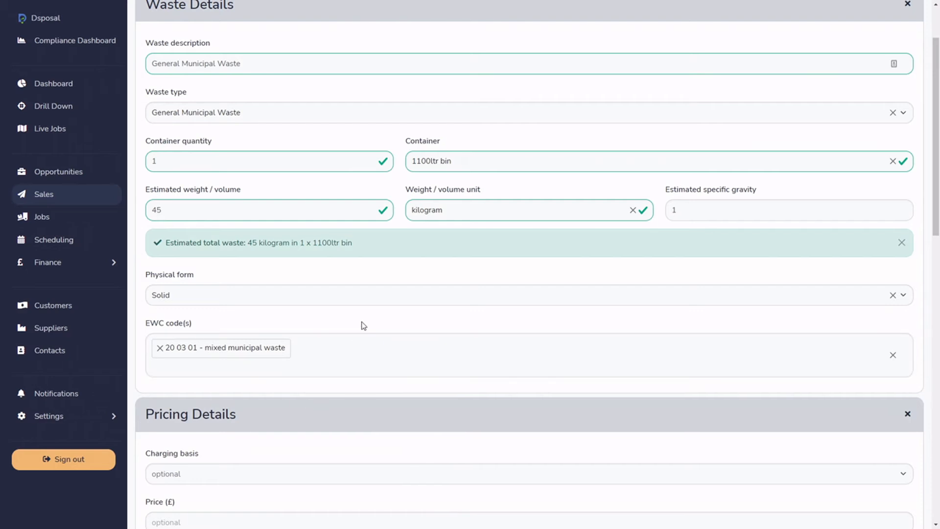
Look at the available charging basis options and compare them with the container and weight details.
{"action": "scroll", "coordinate": [364, 326], "scroll_direction": "down", "scroll_amount": 5}
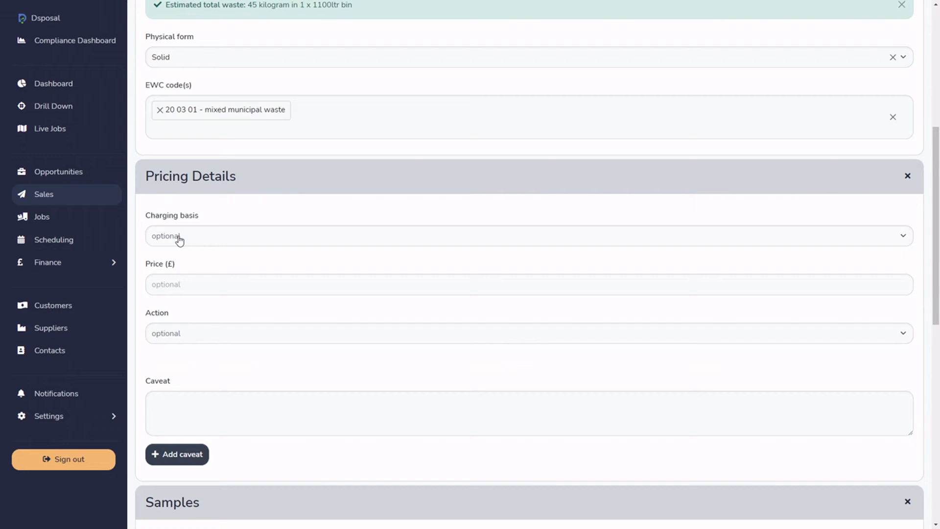
{"action": "left_click", "coordinate": [253, 237]}
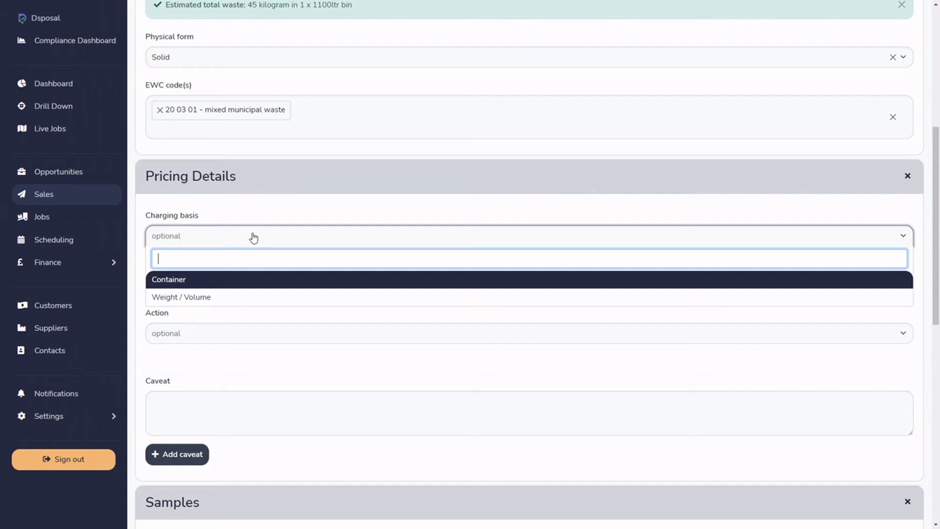
{"action": "left_click", "coordinate": [324, 214]}
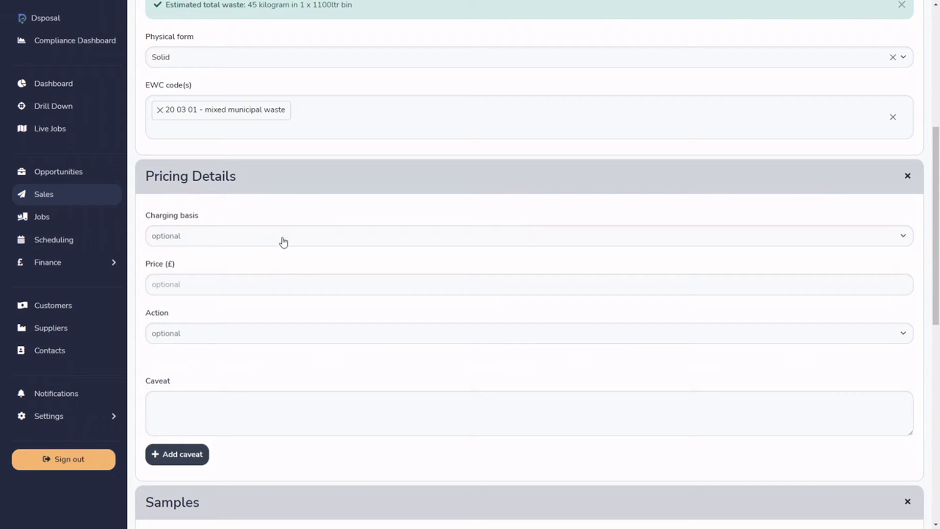
{"action": "scroll", "coordinate": [284, 241], "scroll_direction": "up", "scroll_amount": 3}
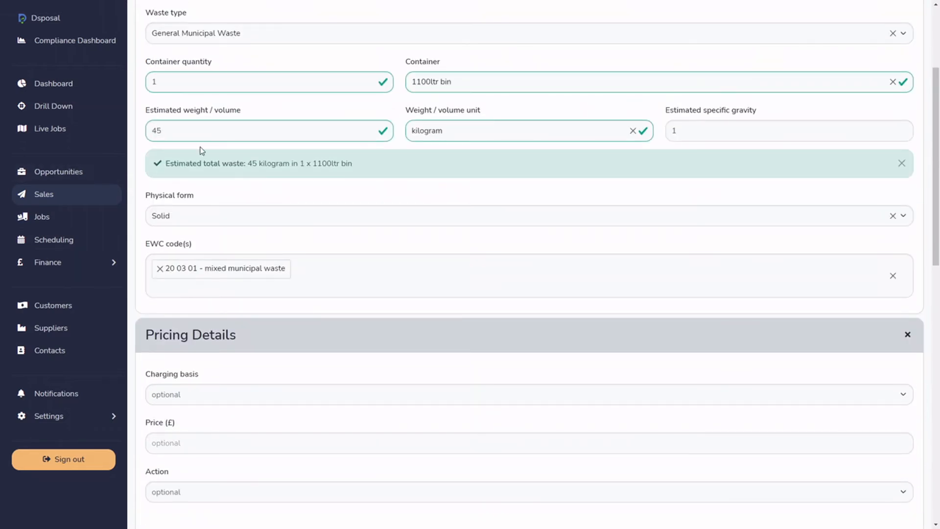
{"action": "scroll", "coordinate": [223, 248], "scroll_direction": "down", "scroll_amount": 1}
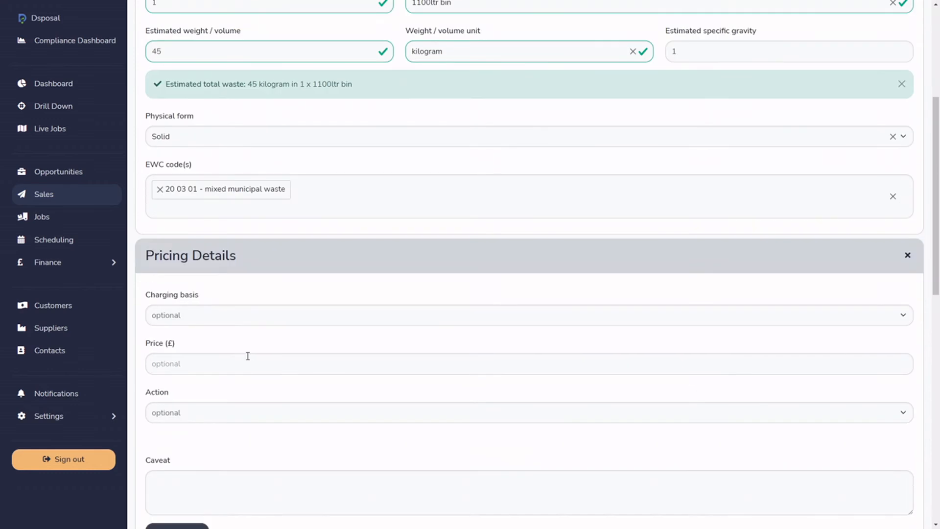
Set the waste price to £45 and review the waste details above it.
{"action": "left_click", "coordinate": [247, 357]}
{"action": "type", "text": "45"}
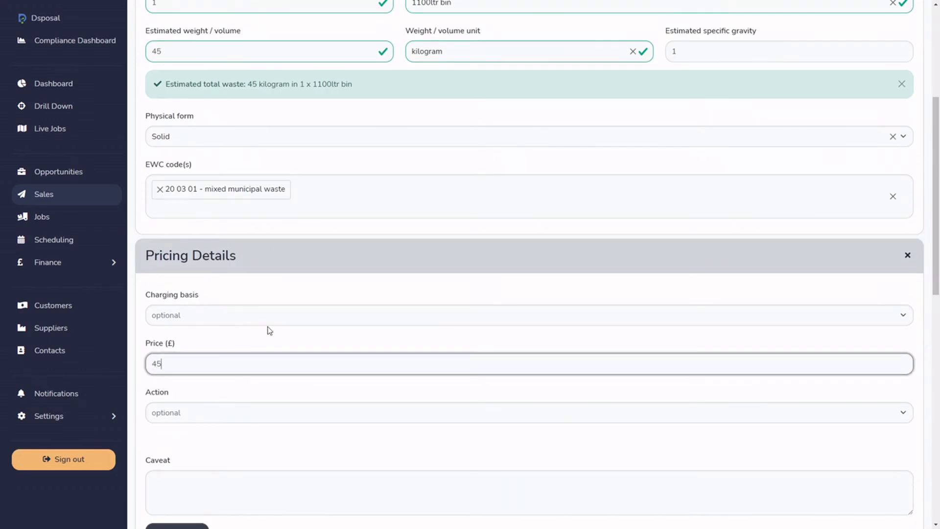
{"action": "left_click", "coordinate": [272, 338]}
{"action": "scroll", "coordinate": [274, 352], "scroll_direction": "up", "scroll_amount": 2}
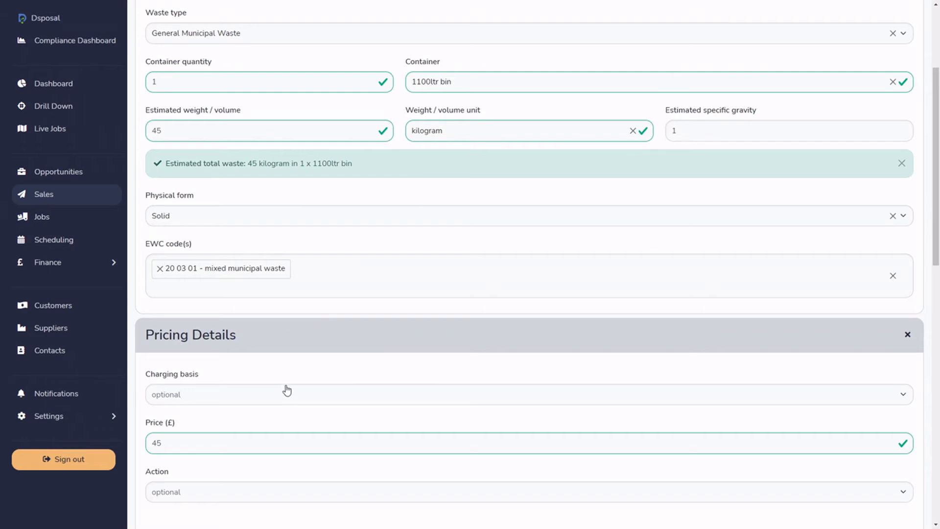
{"action": "scroll", "coordinate": [287, 375], "scroll_direction": "down", "scroll_amount": 2}
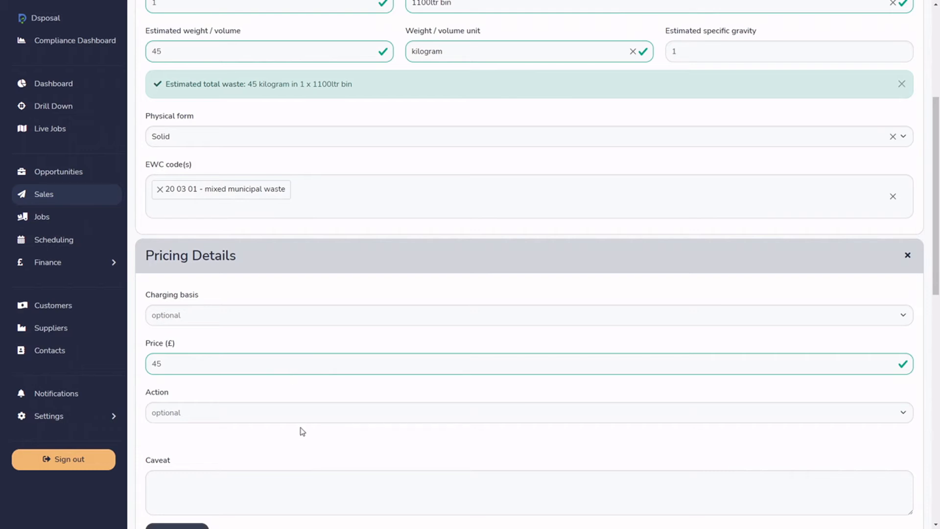
Set the charging basis in the pricing details to Container.
{"action": "left_click", "coordinate": [206, 321]}
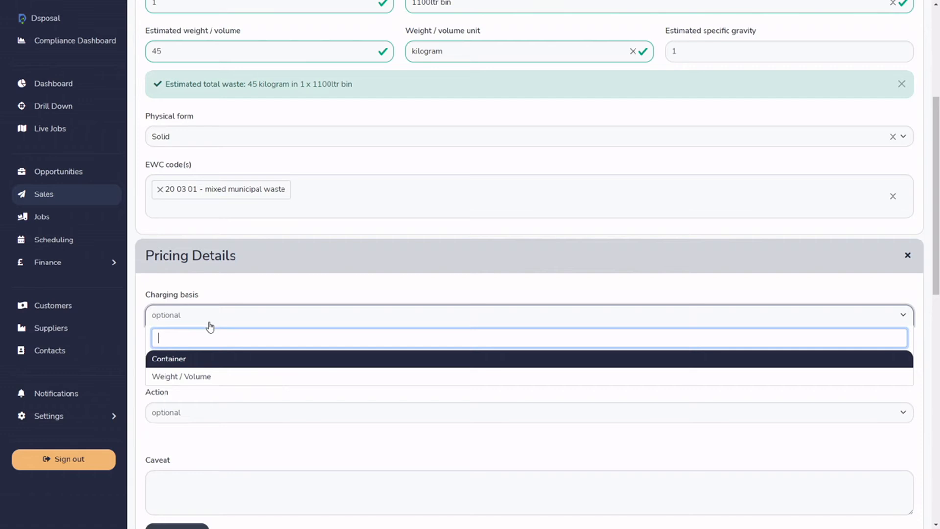
{"action": "left_click", "coordinate": [225, 292]}
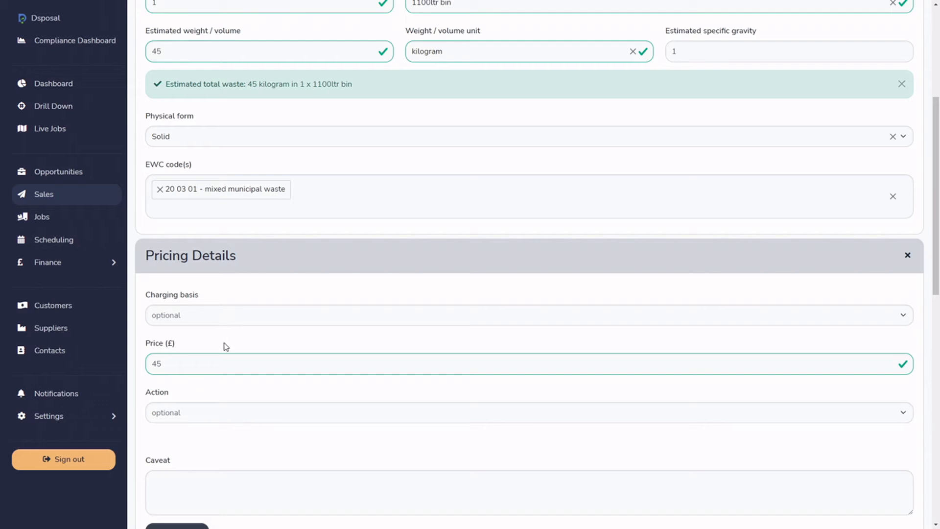
{"action": "left_click", "coordinate": [212, 319]}
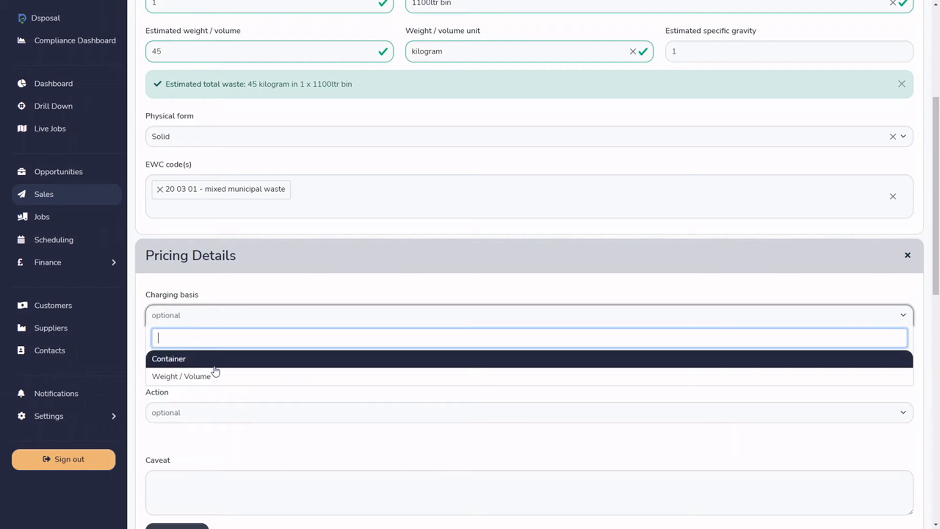
{"action": "left_click", "coordinate": [249, 360]}
Set the price per container to £17.53 and check the collection estimate.
{"action": "double_click", "coordinate": [250, 365]}
{"action": "key", "text": "BackSpace"}
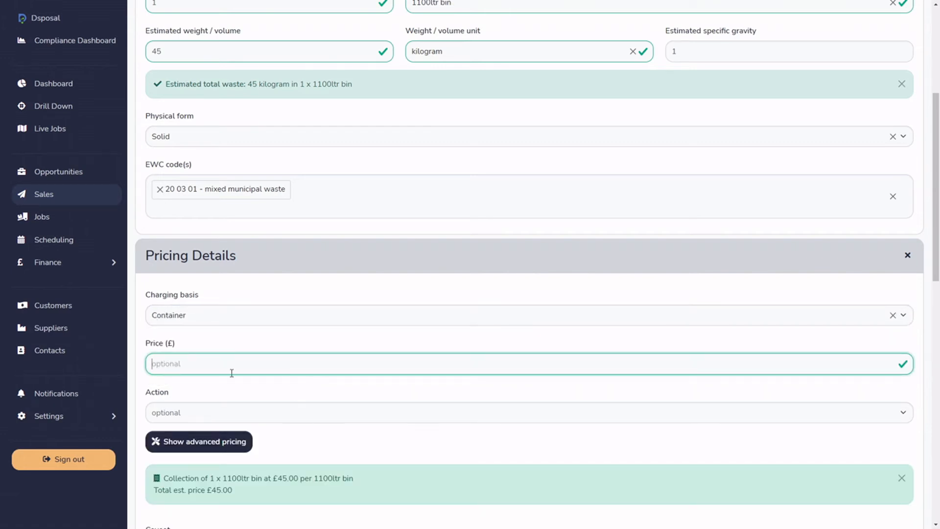
{"action": "scroll", "coordinate": [237, 355], "scroll_direction": "up", "scroll_amount": 2}
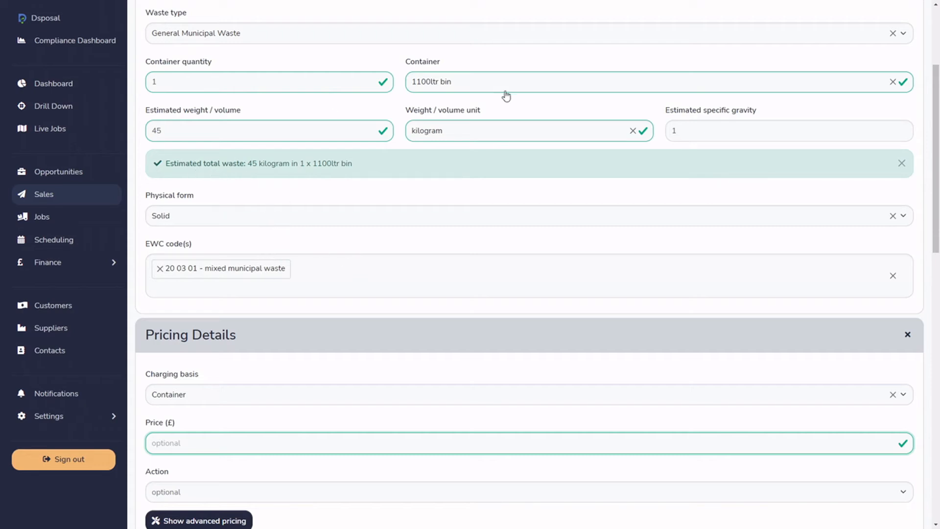
{"action": "scroll", "coordinate": [478, 231], "scroll_direction": "down", "scroll_amount": 2}
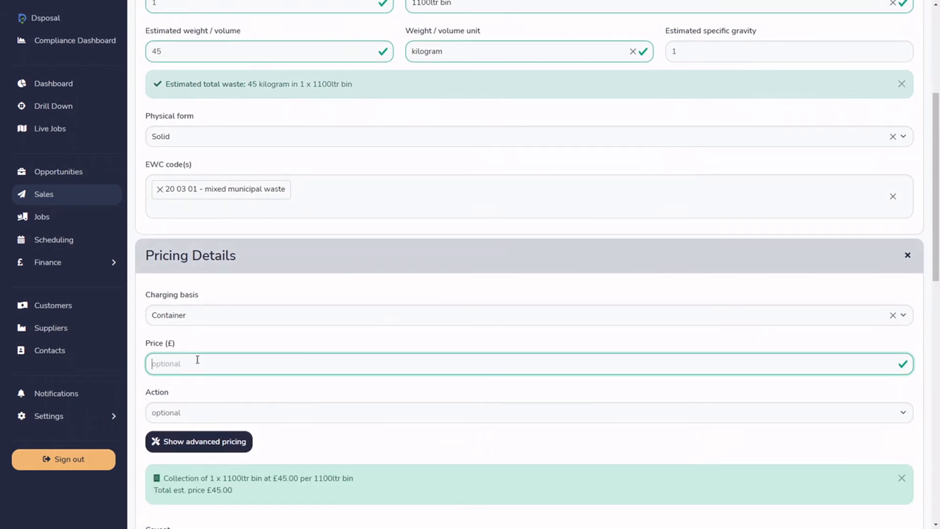
{"action": "type", "text": "17.53"}
{"action": "scroll", "coordinate": [230, 346], "scroll_direction": "down", "scroll_amount": 3}
{"action": "left_click_drag", "start_coordinate": [175, 322], "coordinate": [233, 319]}
{"action": "left_click", "coordinate": [237, 335]}
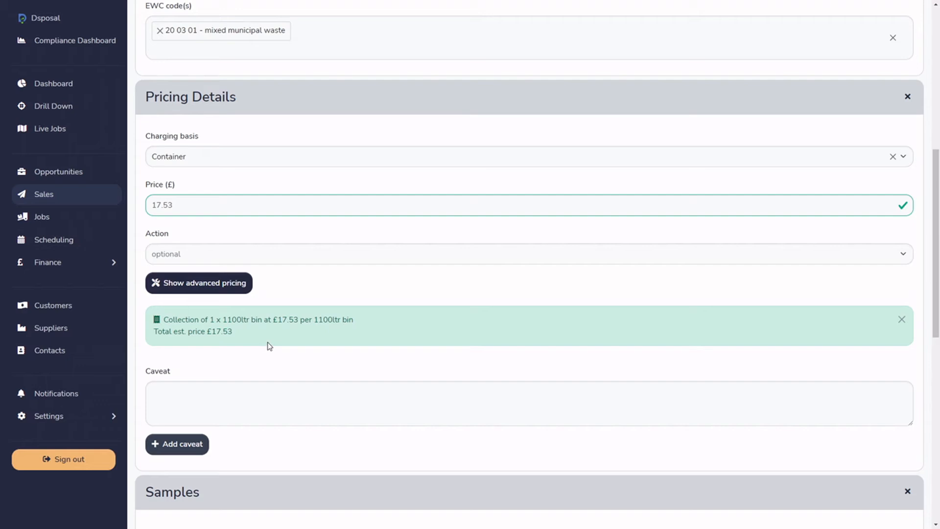
Set the container quantity to 2 and check the estimated total price in the pricing summary.
{"action": "scroll", "coordinate": [286, 379], "scroll_direction": "up", "scroll_amount": 1}
{"action": "scroll", "coordinate": [289, 380], "scroll_direction": "up", "scroll_amount": 10}
{"action": "double_click", "coordinate": [201, 241]}
{"action": "type", "text": "2"}
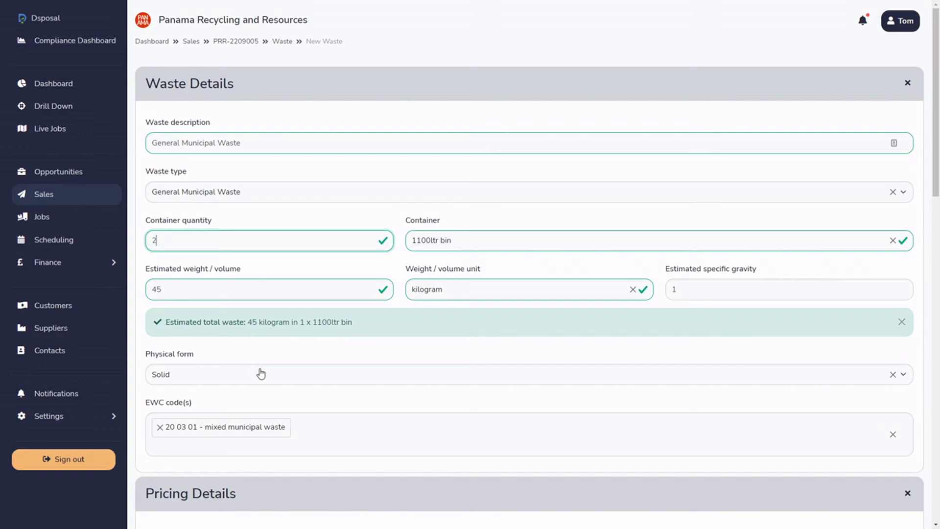
{"action": "left_click", "coordinate": [270, 398]}
{"action": "scroll", "coordinate": [272, 399], "scroll_direction": "down", "scroll_amount": 6}
{"action": "left_click_drag", "start_coordinate": [211, 412], "coordinate": [241, 412]}
{"action": "left_click", "coordinate": [251, 394]}
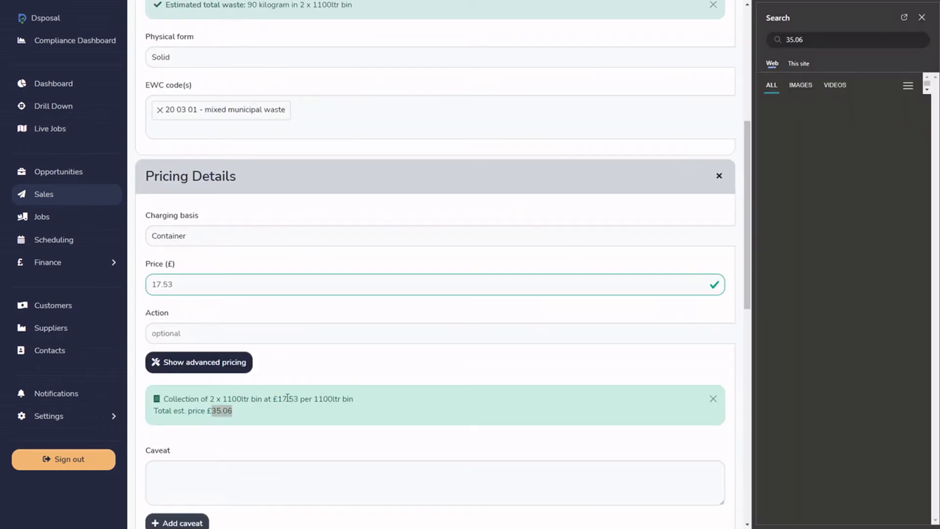
{"action": "left_click", "coordinate": [922, 17]}
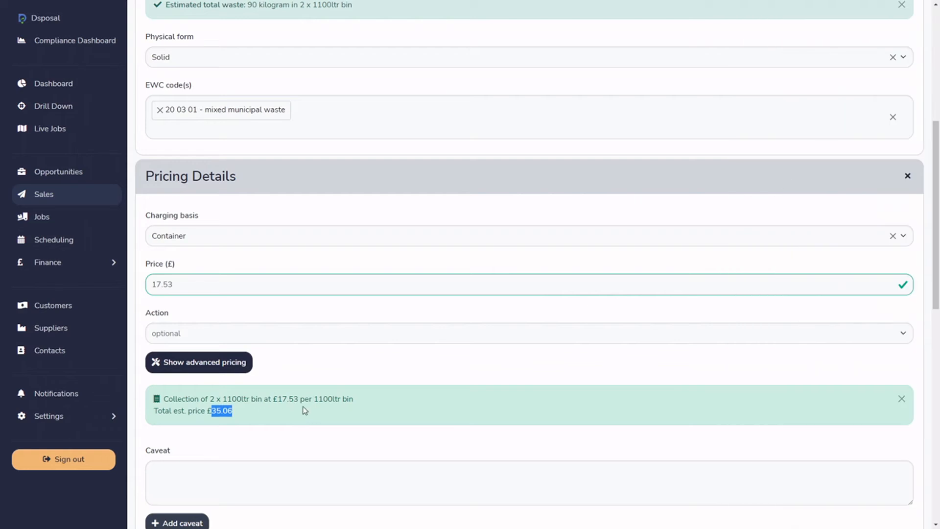
{"action": "left_click", "coordinate": [241, 422]}
Set the container quantity back to 1 in the waste details.
{"action": "scroll", "coordinate": [220, 306], "scroll_direction": "up", "scroll_amount": 3}
{"action": "double_click", "coordinate": [159, 78]}
{"action": "type", "text": "1"}
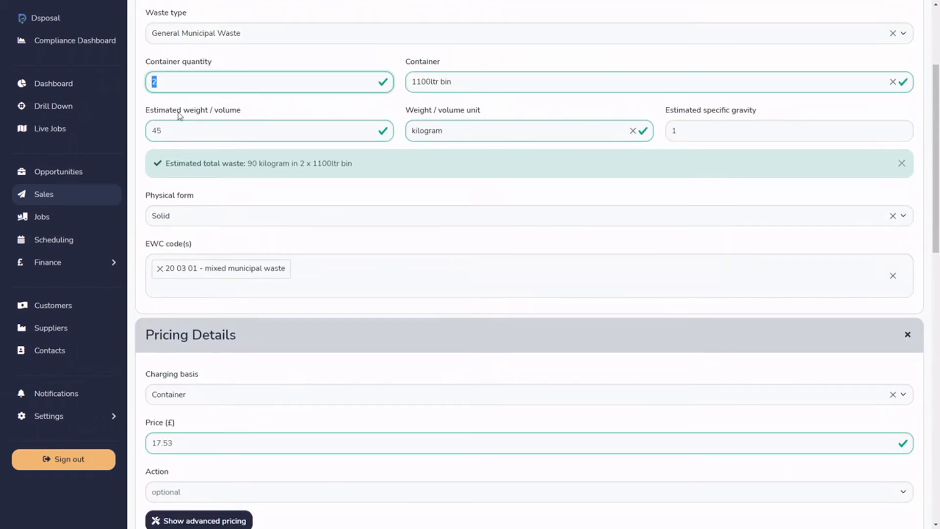
{"action": "left_click", "coordinate": [332, 193]}
{"action": "scroll", "coordinate": [331, 195], "scroll_direction": "down", "scroll_amount": 6}
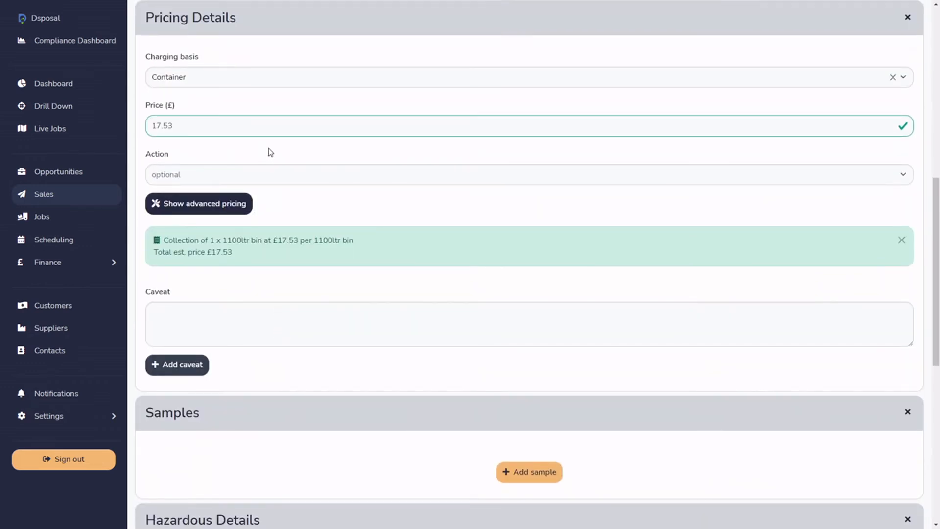
Set the pricing action to Collection.
{"action": "left_click", "coordinate": [283, 178]}
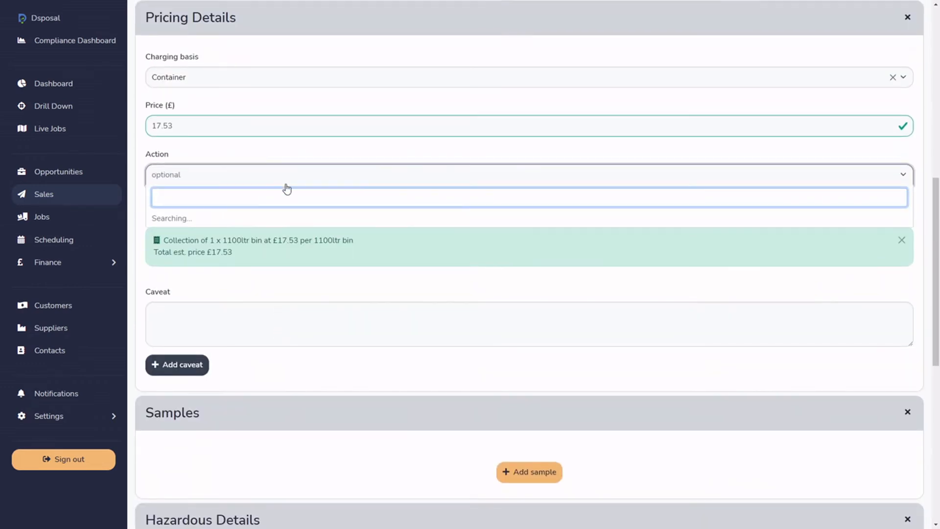
{"action": "left_click", "coordinate": [196, 216]}
{"action": "left_click", "coordinate": [255, 153]}
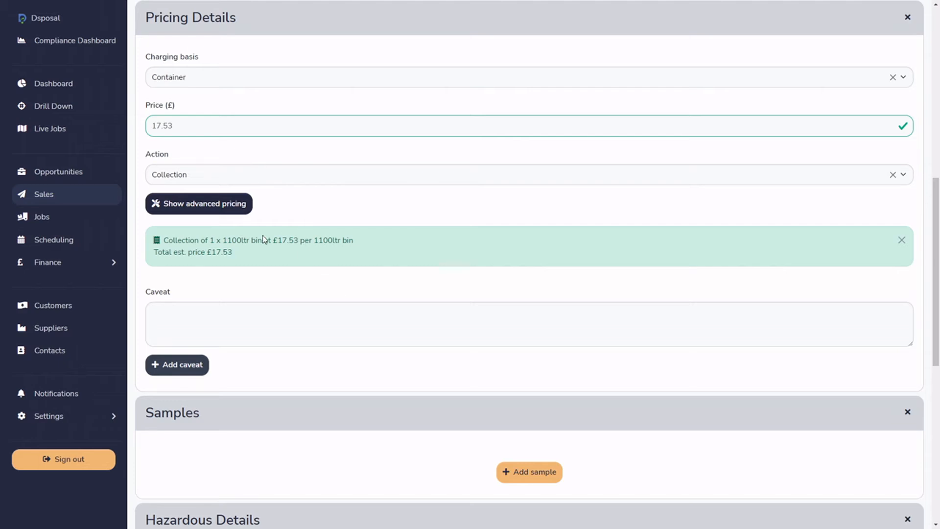
Show the advanced pricing options and set the container quantity to 4.
{"action": "left_click", "coordinate": [242, 213]}
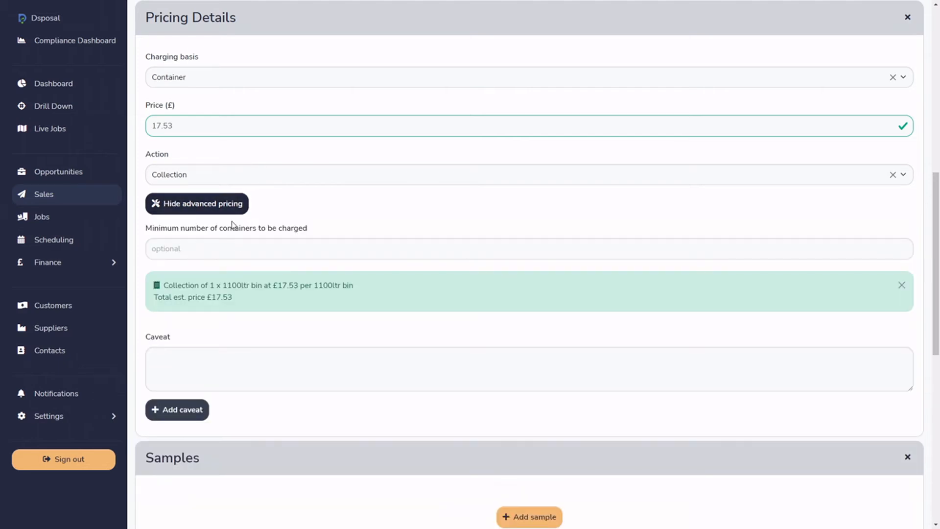
{"action": "left_click", "coordinate": [234, 252]}
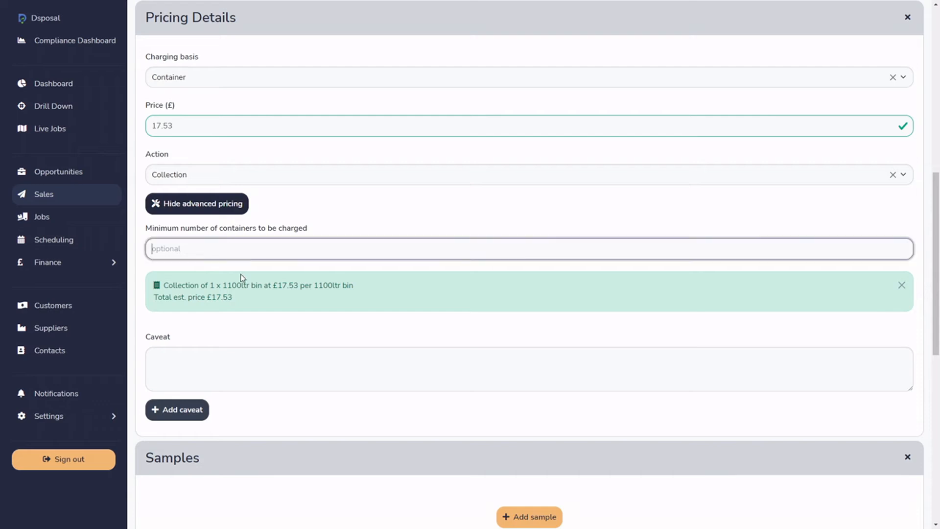
{"action": "scroll", "coordinate": [398, 299], "scroll_direction": "up", "scroll_amount": 6}
{"action": "double_click", "coordinate": [152, 81]}
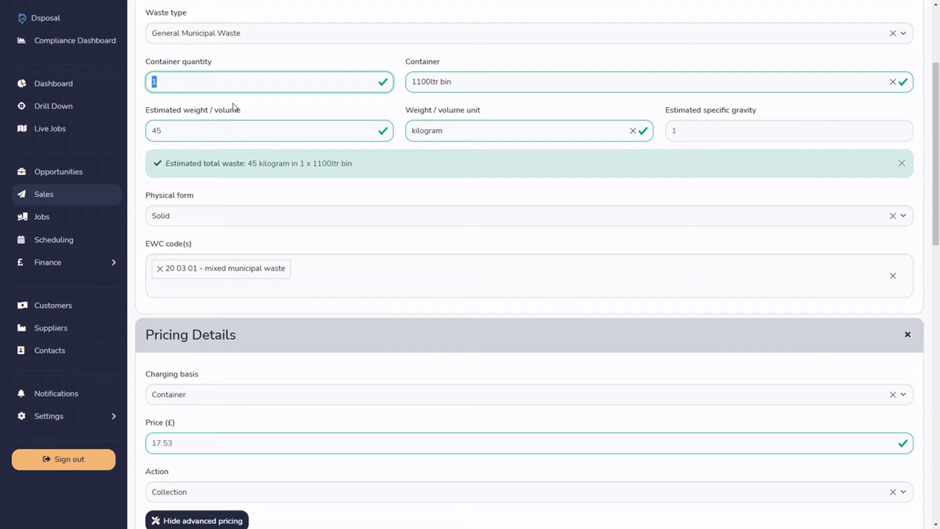
{"action": "type", "text": "4"}
{"action": "scroll", "coordinate": [235, 242], "scroll_direction": "down", "scroll_amount": 5}
Try 5 as the minimum number of containers to be charged, check the price estimate and clear the value again.
{"action": "left_click", "coordinate": [193, 332]}
{"action": "type", "text": "5"}
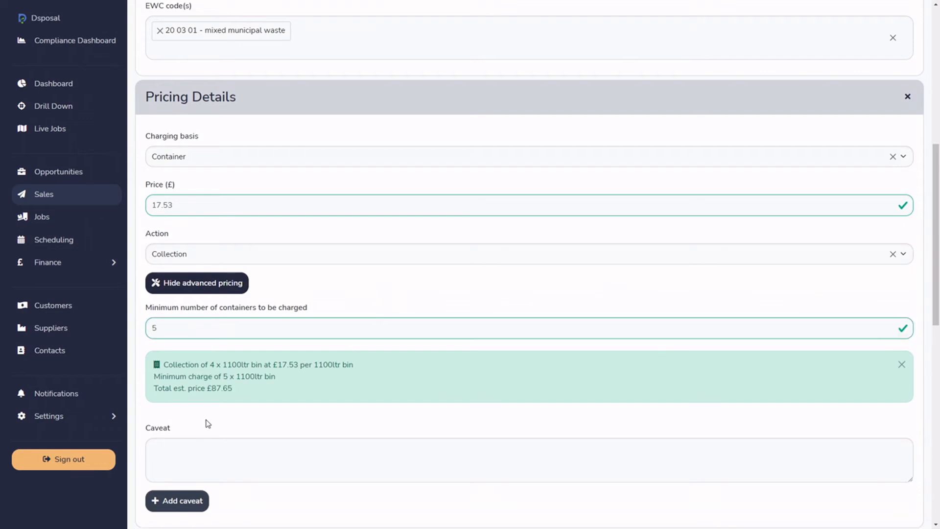
{"action": "left_click_drag", "start_coordinate": [167, 365], "coordinate": [221, 367]}
{"action": "left_click", "coordinate": [237, 402]}
{"action": "double_click", "coordinate": [182, 327]}
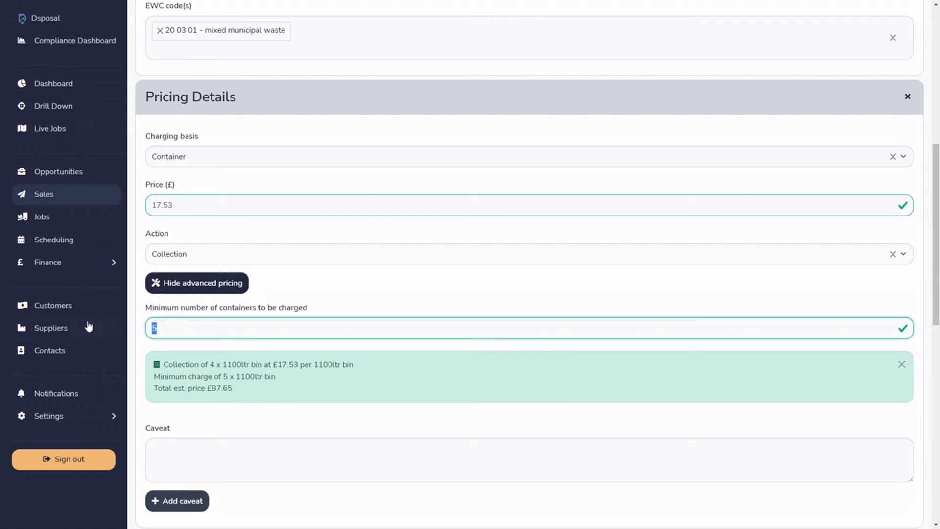
{"action": "key", "text": "BackSpace"}
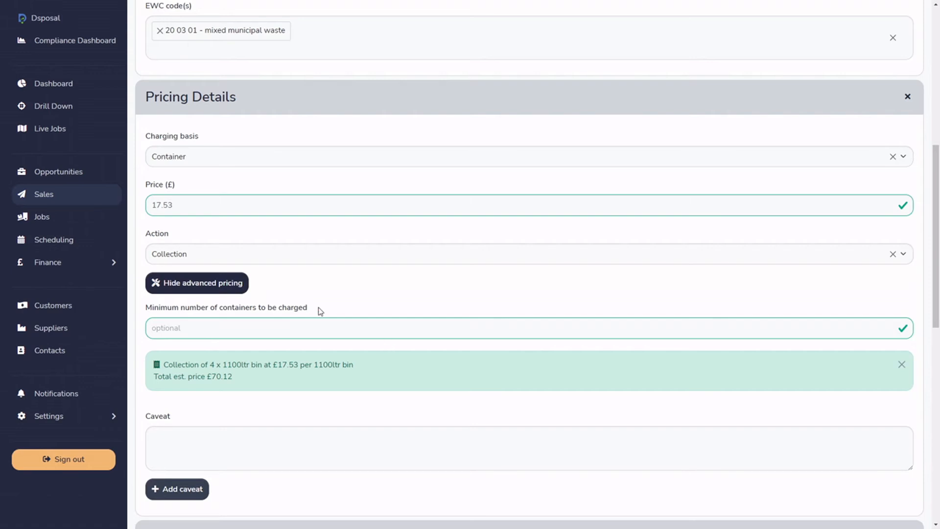
Hide the advanced pricing options and set the container quantity back to 1 in the waste details.
{"action": "left_click", "coordinate": [190, 284]}
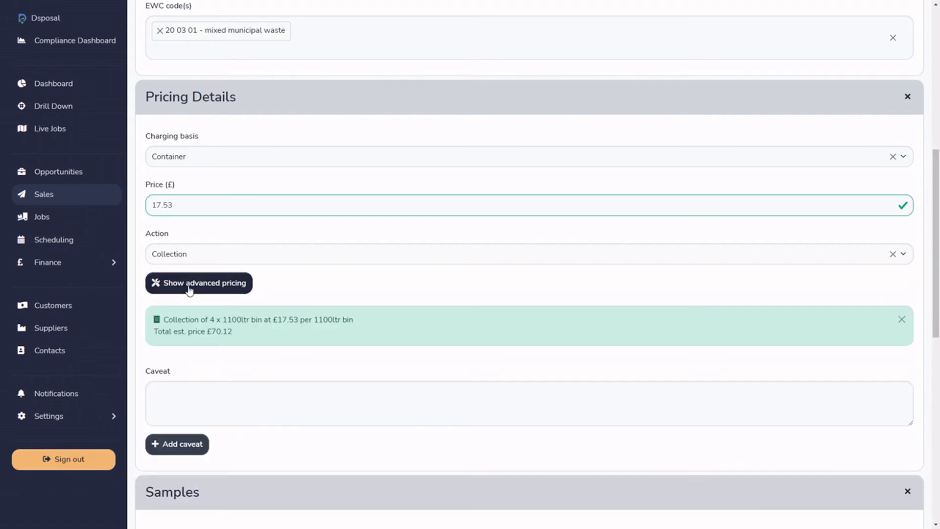
{"action": "scroll", "coordinate": [235, 290], "scroll_direction": "up", "scroll_amount": 1}
{"action": "scroll", "coordinate": [234, 284], "scroll_direction": "up", "scroll_amount": 5}
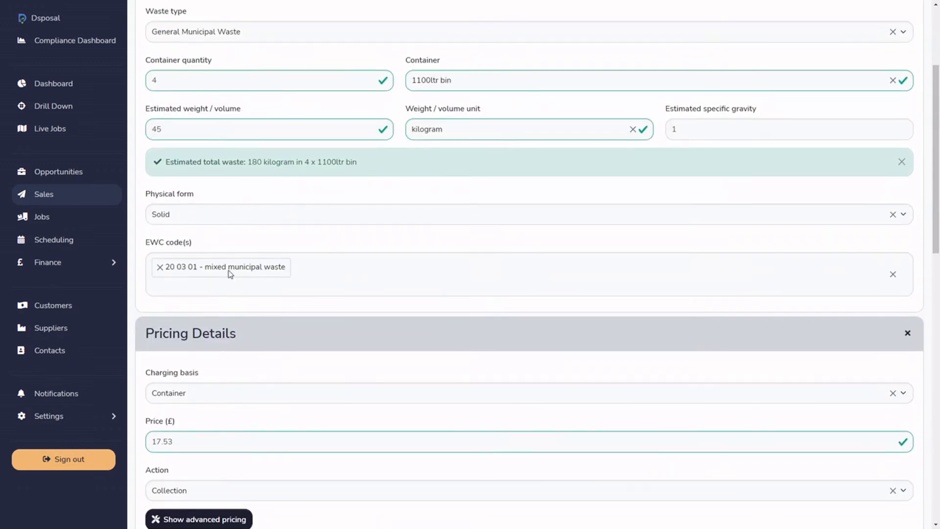
{"action": "left_click_drag", "start_coordinate": [180, 89], "coordinate": [143, 101]}
{"action": "type", "text": "1"}
{"action": "left_click", "coordinate": [189, 132]}
{"action": "scroll", "coordinate": [245, 282], "scroll_direction": "down", "scroll_amount": 5}
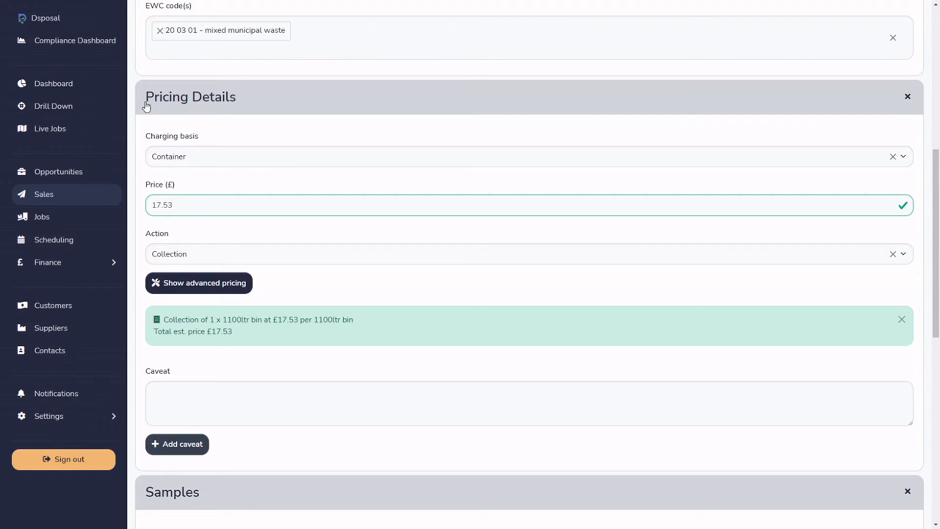
Switch the charging basis to Weight / Volume and compare the price estimate with the estimated weight in the waste details.
{"action": "left_click", "coordinate": [206, 155]}
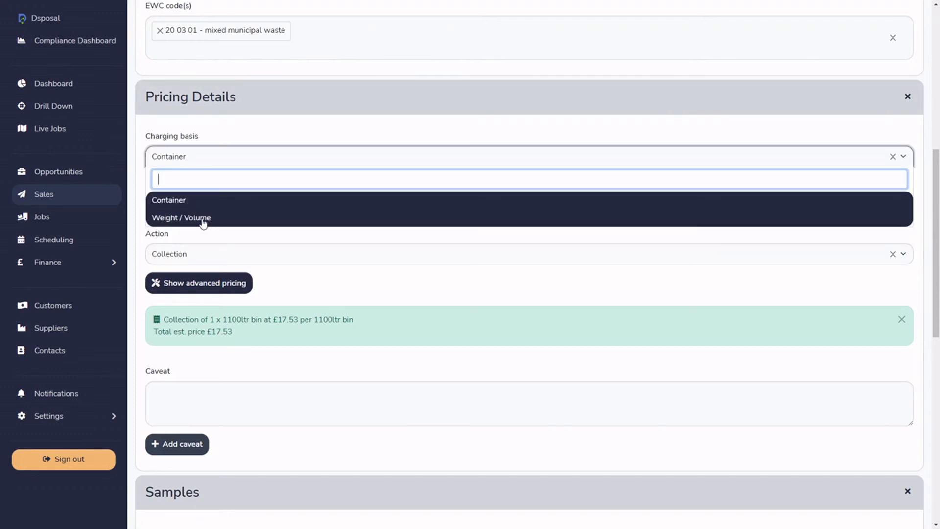
{"action": "left_click", "coordinate": [208, 218]}
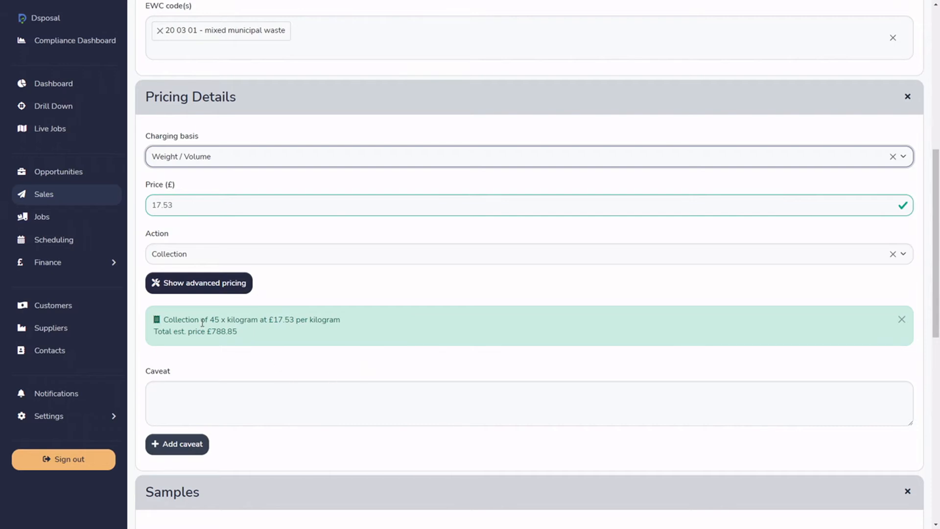
{"action": "scroll", "coordinate": [307, 295], "scroll_direction": "up", "scroll_amount": 6}
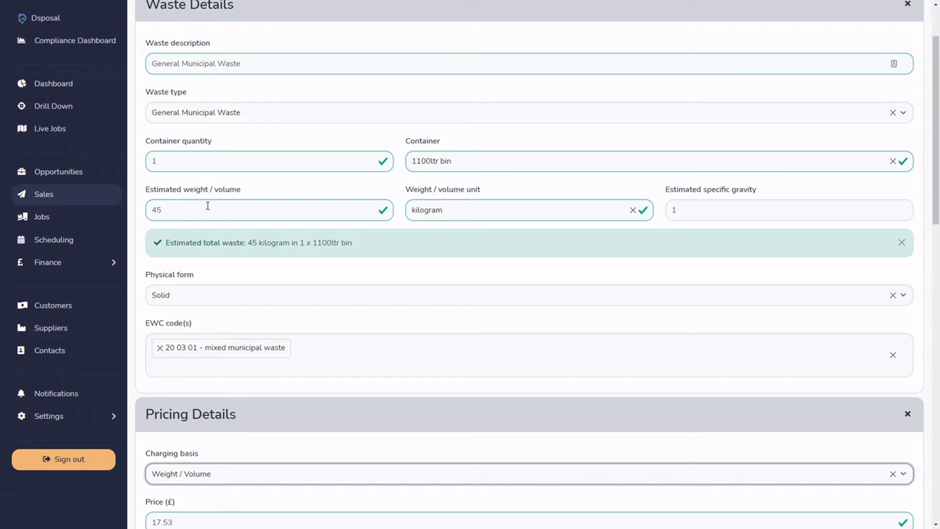
{"action": "scroll", "coordinate": [208, 206], "scroll_direction": "down", "scroll_amount": 5}
{"action": "left_click_drag", "start_coordinate": [154, 285], "coordinate": [176, 284]}
{"action": "left_click", "coordinate": [260, 419]}
{"action": "double_click", "coordinate": [212, 399]}
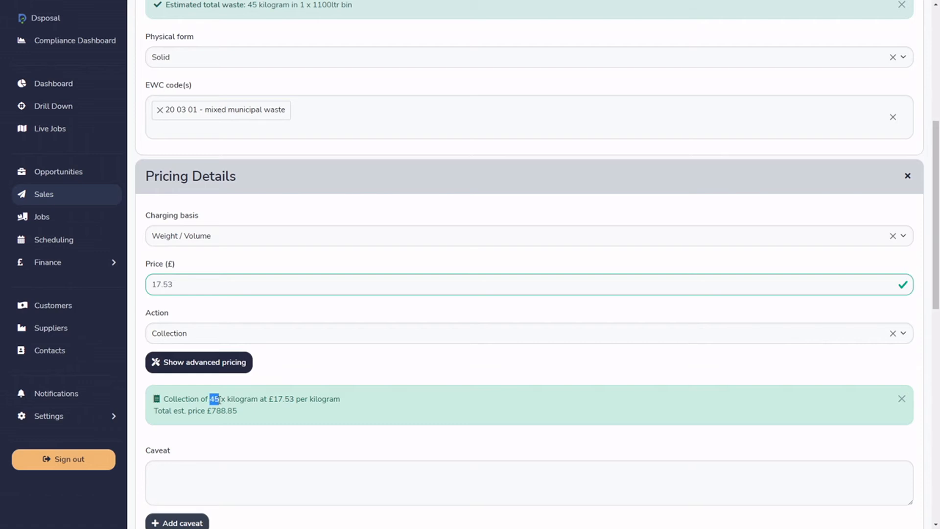
{"action": "left_click", "coordinate": [214, 399]}
{"action": "double_click", "coordinate": [214, 399]}
{"action": "scroll", "coordinate": [308, 421], "scroll_direction": "up", "scroll_amount": 3}
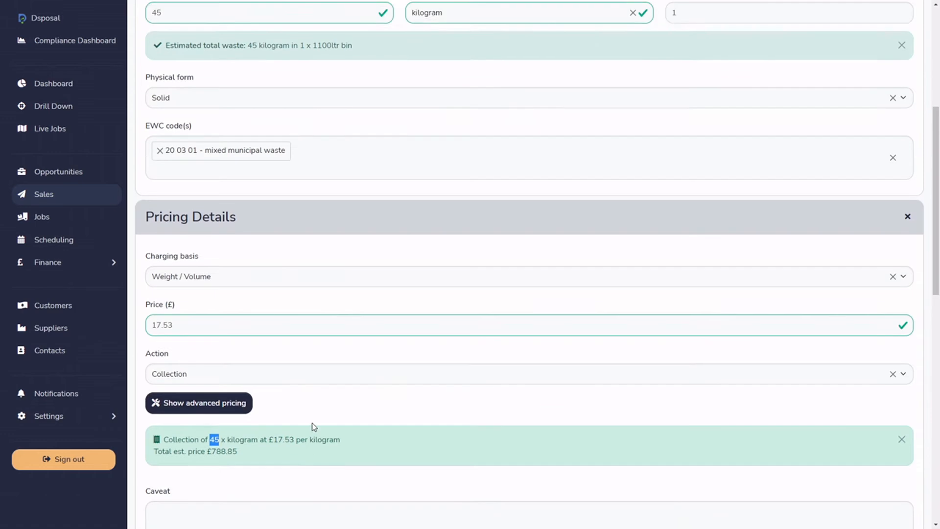
{"action": "scroll", "coordinate": [199, 307], "scroll_direction": "down", "scroll_amount": 3}
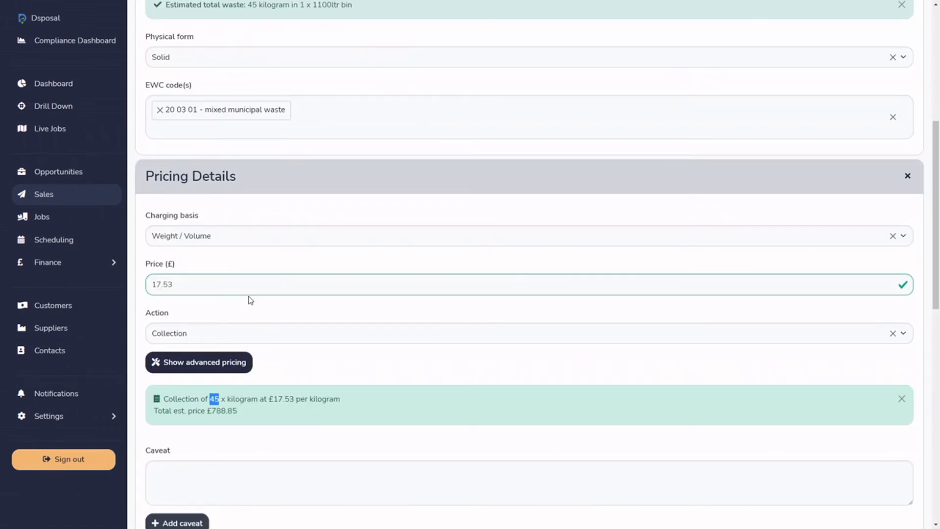
Set the price per kilogram to £0.12.
{"action": "mouse_move", "coordinate": [194, 284]}
{"action": "left_mouse_down"}
{"action": "mouse_move", "coordinate": [150, 284]}
{"action": "mouse_move", "coordinate": [198, 280]}
{"action": "left_mouse_up"}
{"action": "left_click", "coordinate": [166, 289]}
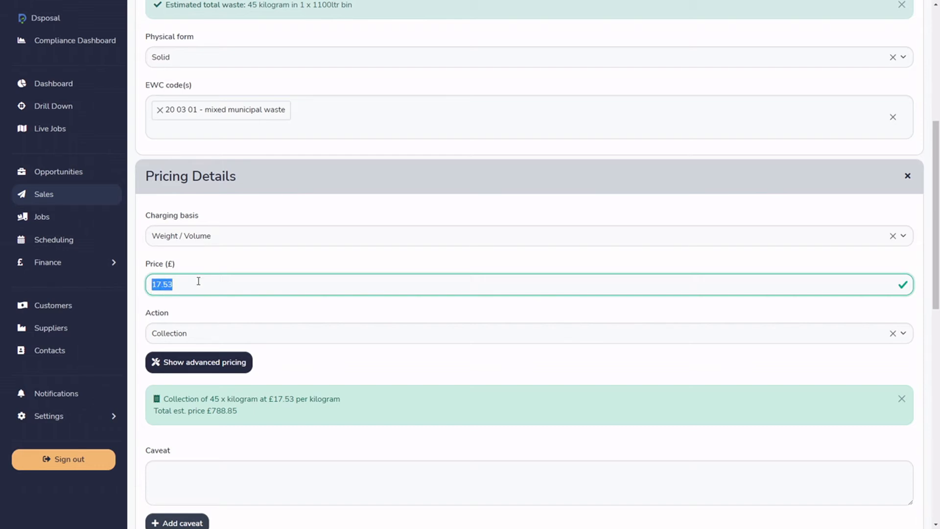
{"action": "key", "text": "BackSpace"}
{"action": "type", "text": ".0"}
{"action": "key", "text": "BackSpace"}
{"action": "key", "text": "BackSpace"}
{"action": "type", "text": "0.12"}
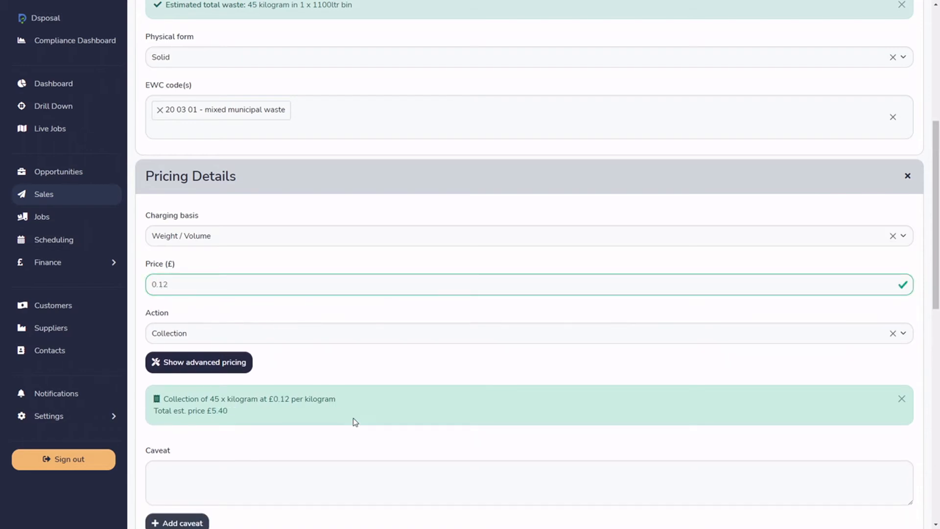
Raise the price per kilogram to £0.35.
{"action": "left_click_drag", "start_coordinate": [163, 284], "coordinate": [199, 287]}
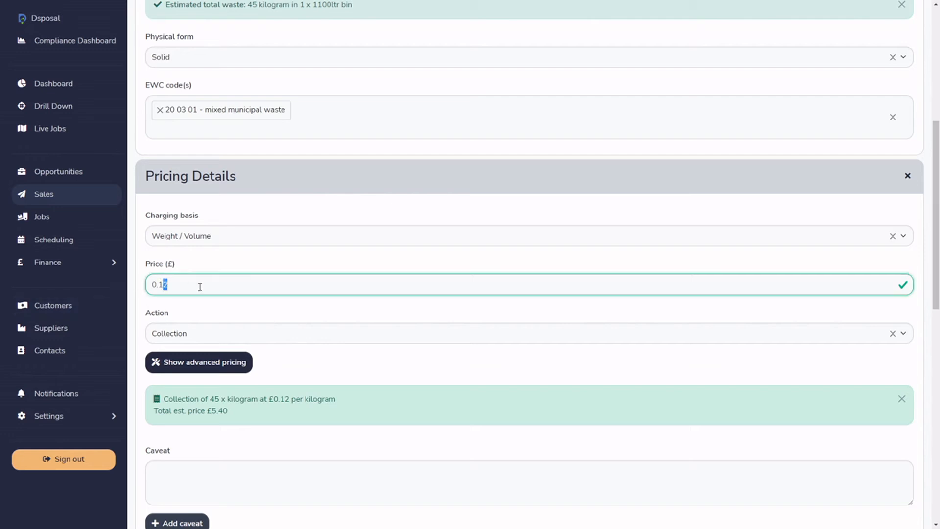
{"action": "key", "text": "BackSpace"}
{"action": "key", "text": "BackSpace"}
{"action": "type", "text": "35"}
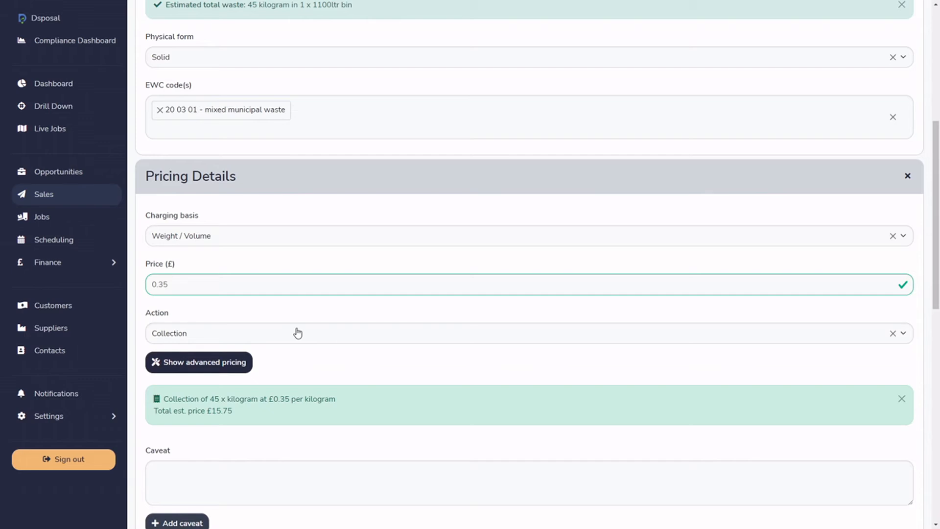
Show the advanced pricing options and set a minimum weight / volume charge of 50 per container.
{"action": "left_click", "coordinate": [211, 366]}
{"action": "scroll", "coordinate": [324, 423], "scroll_direction": "down", "scroll_amount": 3}
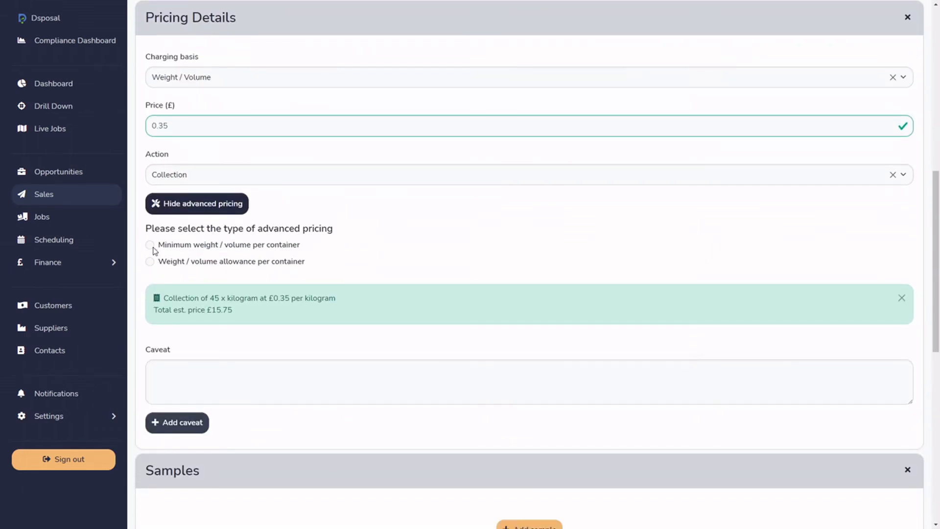
{"action": "left_click", "coordinate": [150, 245]}
{"action": "scroll", "coordinate": [344, 369], "scroll_direction": "up", "scroll_amount": 6}
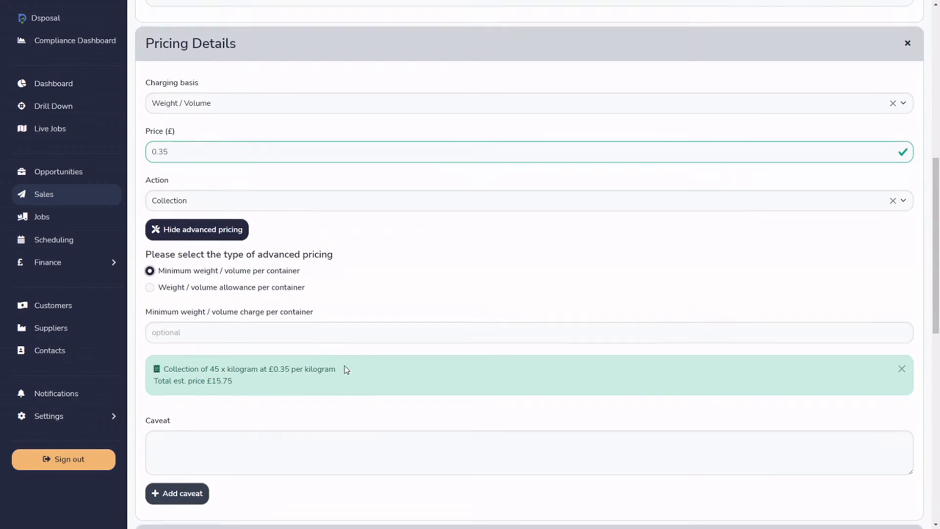
{"action": "scroll", "coordinate": [249, 295], "scroll_direction": "down", "scroll_amount": 2}
{"action": "scroll", "coordinate": [249, 296], "scroll_direction": "down", "scroll_amount": 4}
{"action": "left_click", "coordinate": [322, 309]}
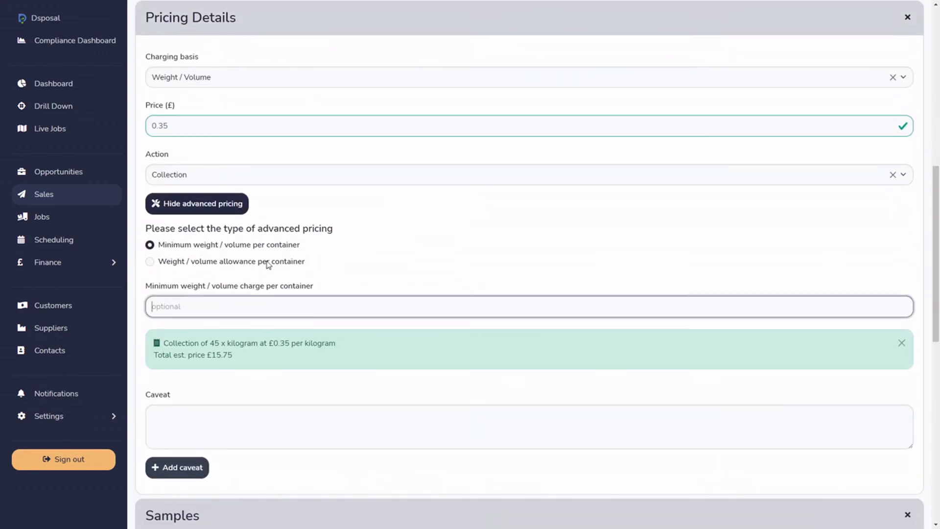
{"action": "type", "text": "50"}
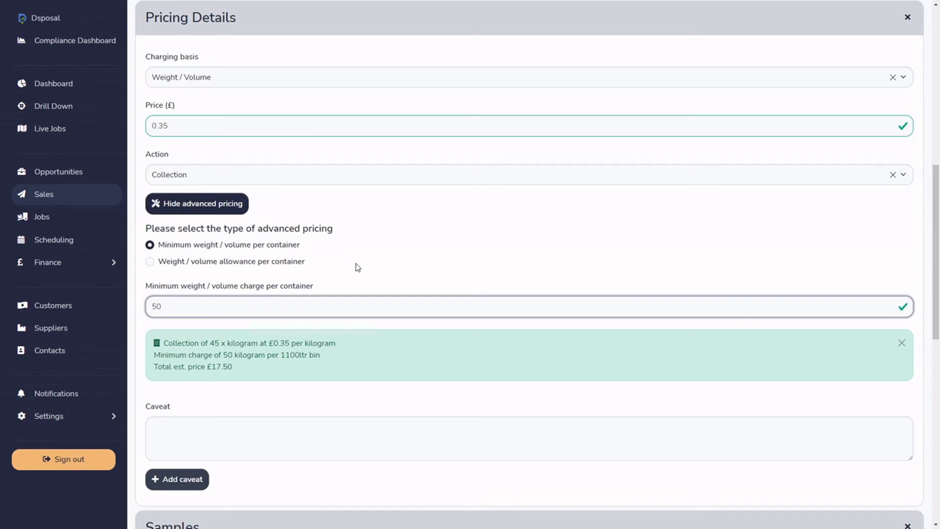
Check the minimum-charge price estimate, preview the weight / volume allowance per container option and return to the minimum weight / volume option.
{"action": "left_click_drag", "start_coordinate": [185, 340], "coordinate": [236, 347]}
{"action": "left_click", "coordinate": [259, 375]}
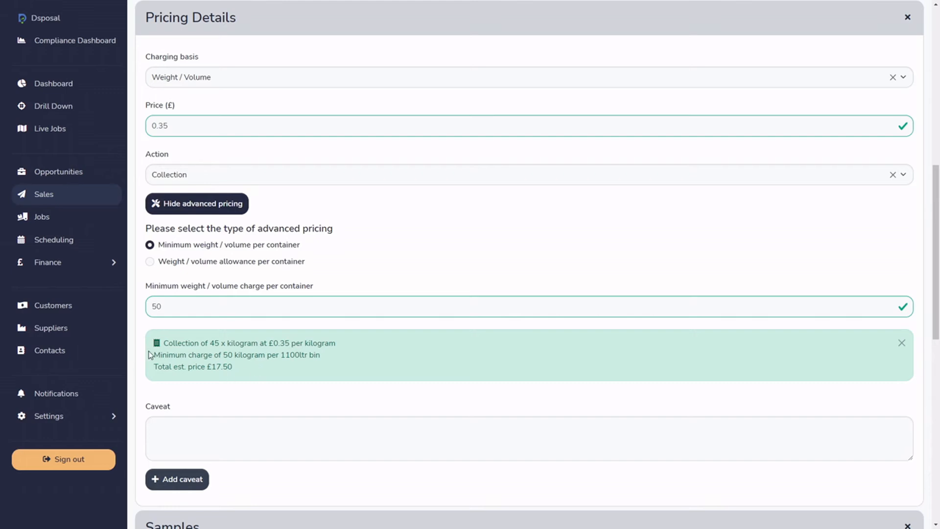
{"action": "double_click", "coordinate": [215, 365]}
{"action": "left_click", "coordinate": [234, 376]}
{"action": "left_click", "coordinate": [150, 260]}
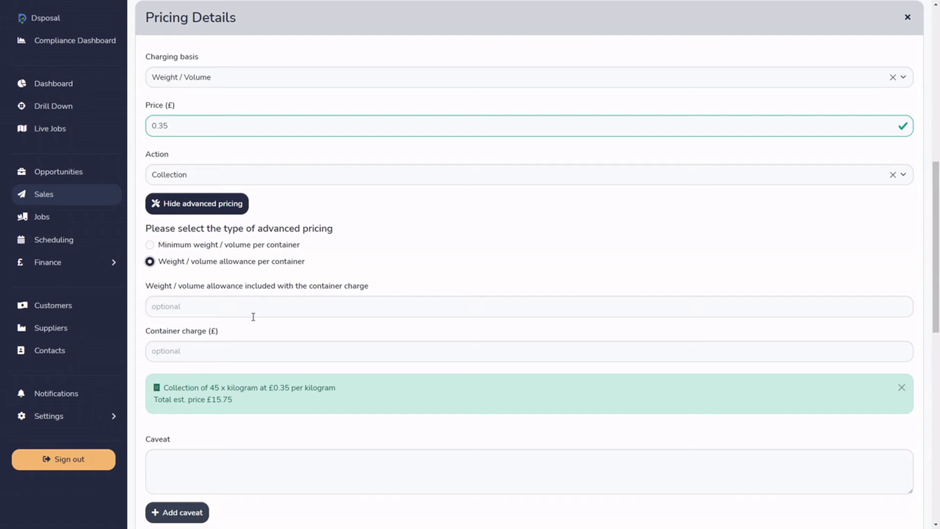
{"action": "left_click", "coordinate": [150, 246]}
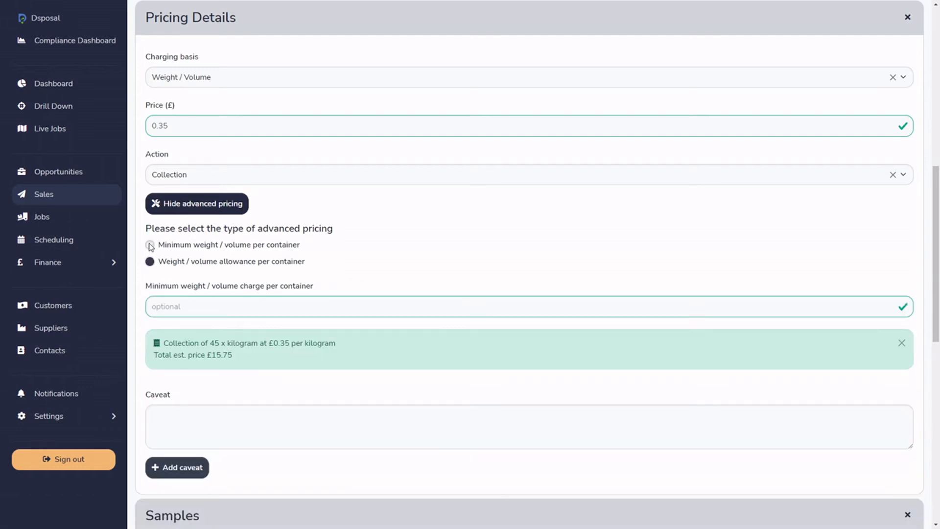
Set the charging basis back to Container with a price of £17.35.
{"action": "left_click", "coordinate": [193, 84]}
{"action": "left_click", "coordinate": [189, 121]}
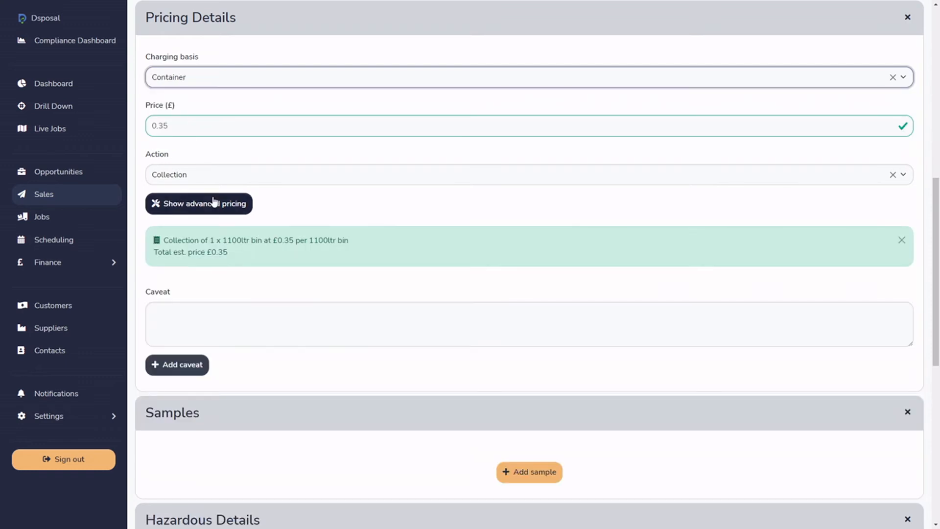
{"action": "double_click", "coordinate": [180, 127]}
{"action": "type", "text": "17.3"}
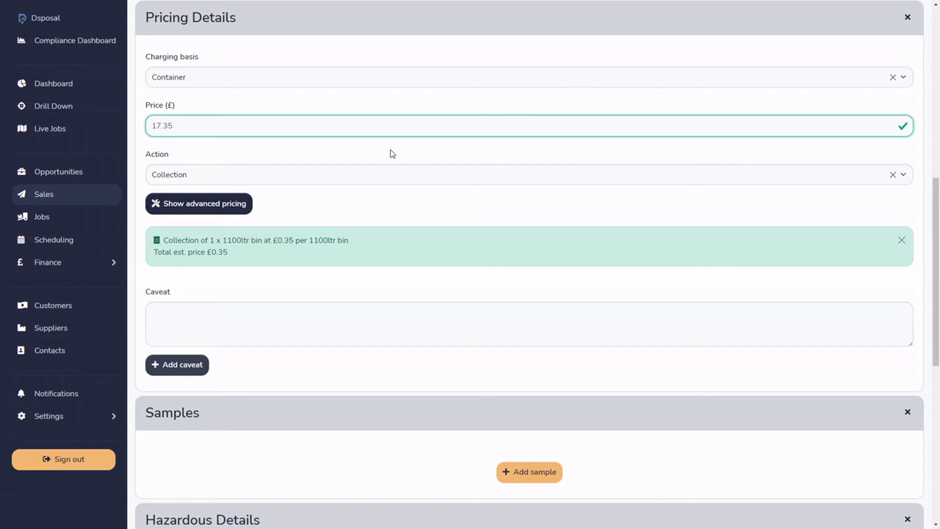
{"action": "left_click", "coordinate": [190, 212]}
{"action": "left_click", "coordinate": [187, 215]}
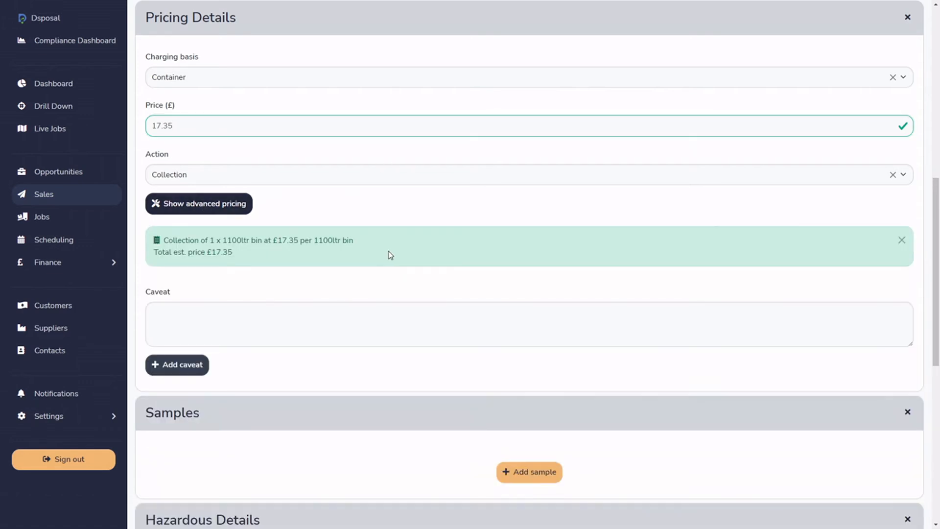
Add the saved caveats "must be as per sample" and "nil solids" to the pricing details.
{"action": "scroll", "coordinate": [390, 254], "scroll_direction": "down", "scroll_amount": 3}
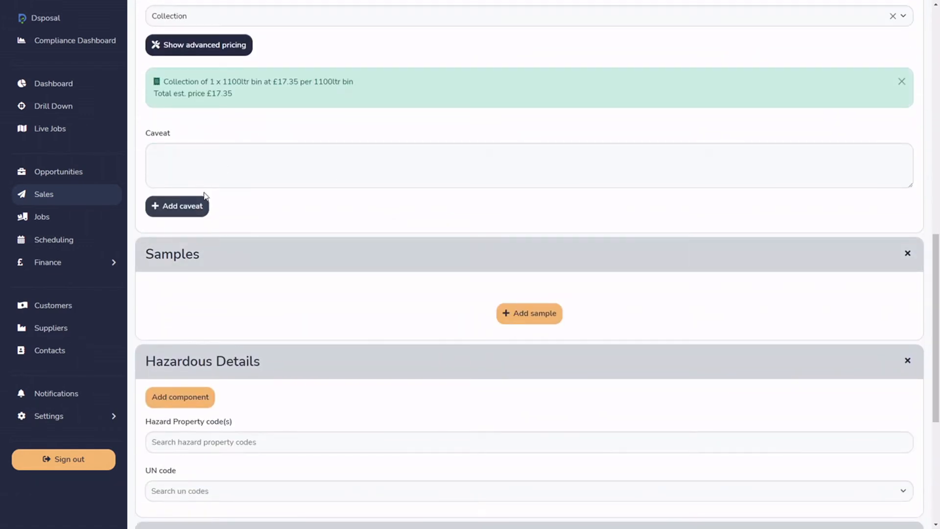
{"action": "left_click", "coordinate": [190, 205]}
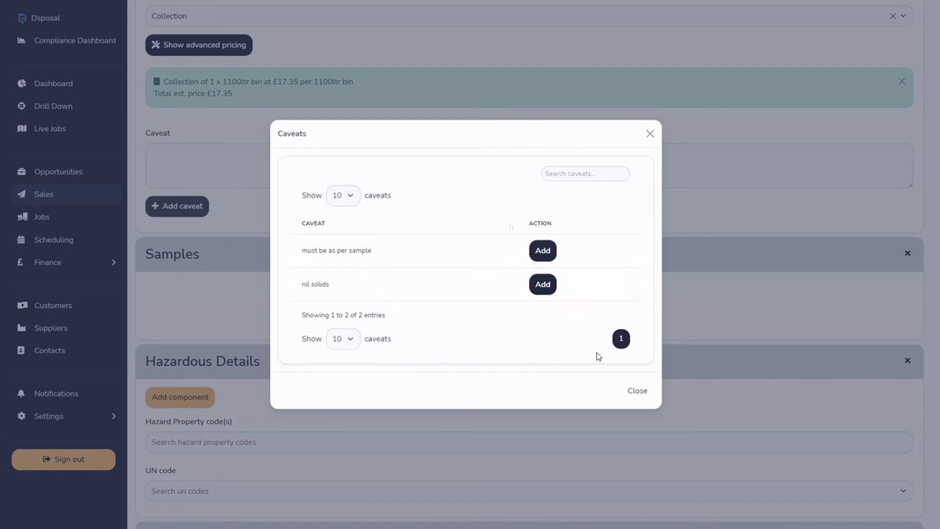
{"action": "left_click", "coordinate": [642, 391]}
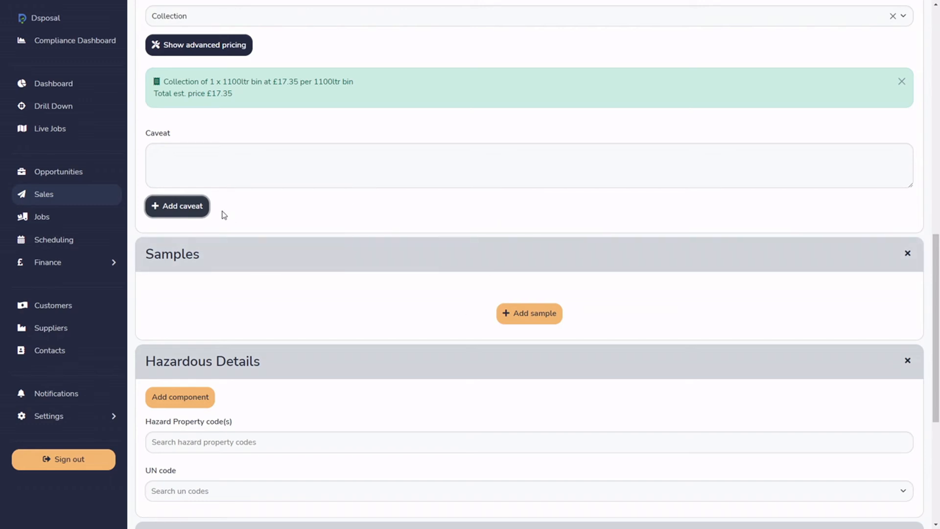
{"action": "left_click", "coordinate": [194, 204]}
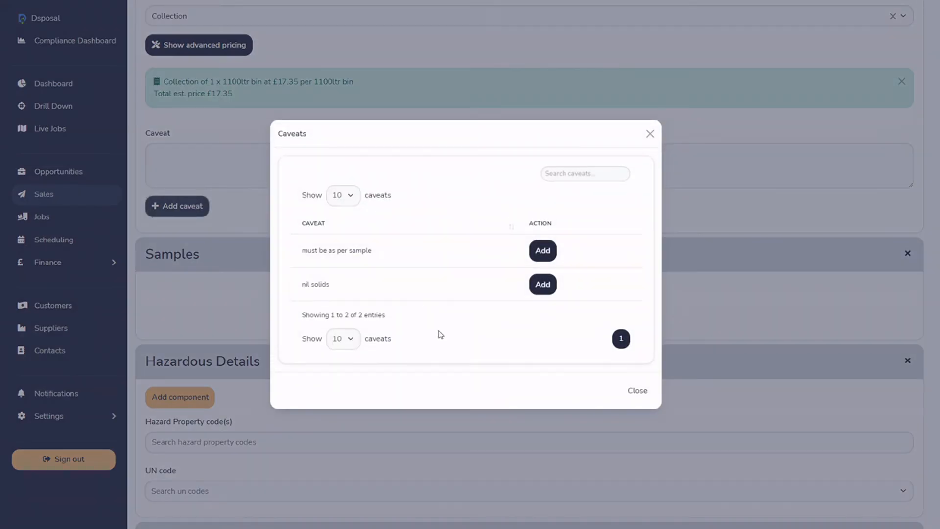
{"action": "left_click", "coordinate": [542, 254]}
{"action": "left_click", "coordinate": [544, 286]}
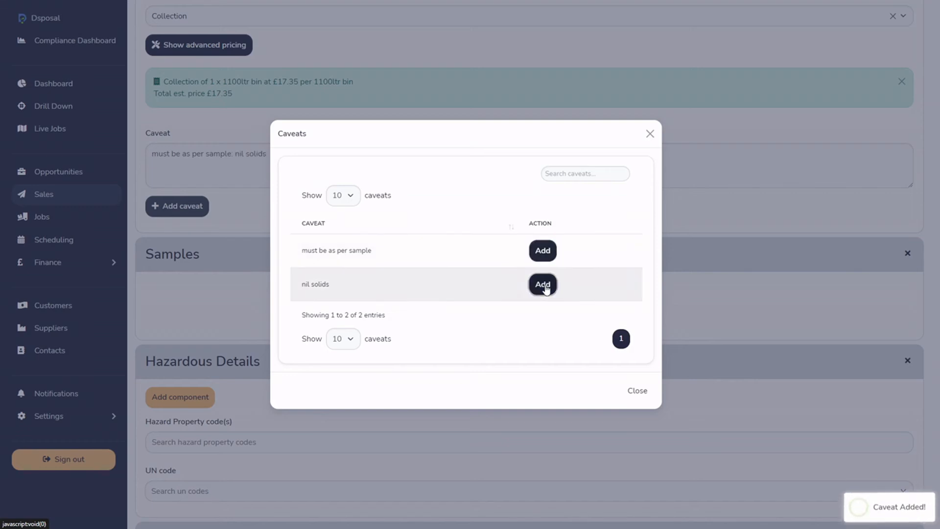
{"action": "left_click", "coordinate": [639, 390]}
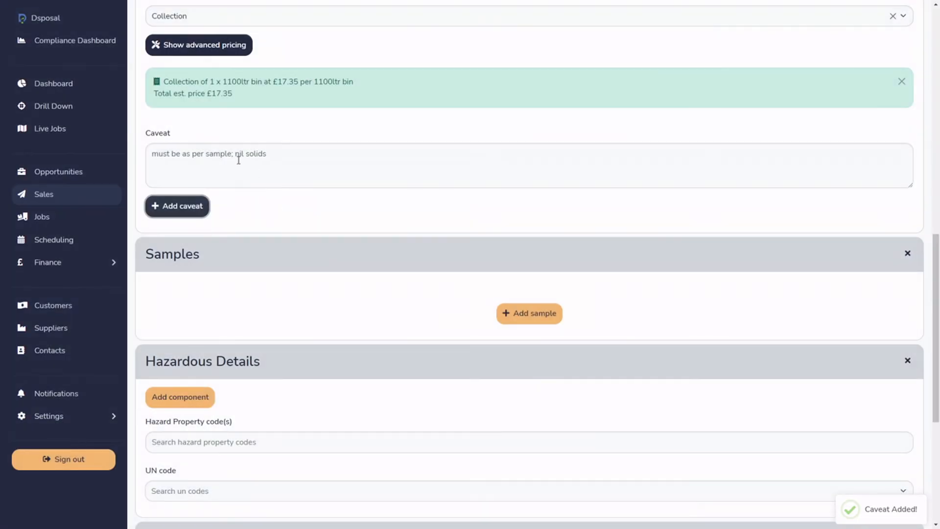
Delete the word "sample" from the caveat text and clear the rest of the caveat.
{"action": "left_click", "coordinate": [232, 152]}
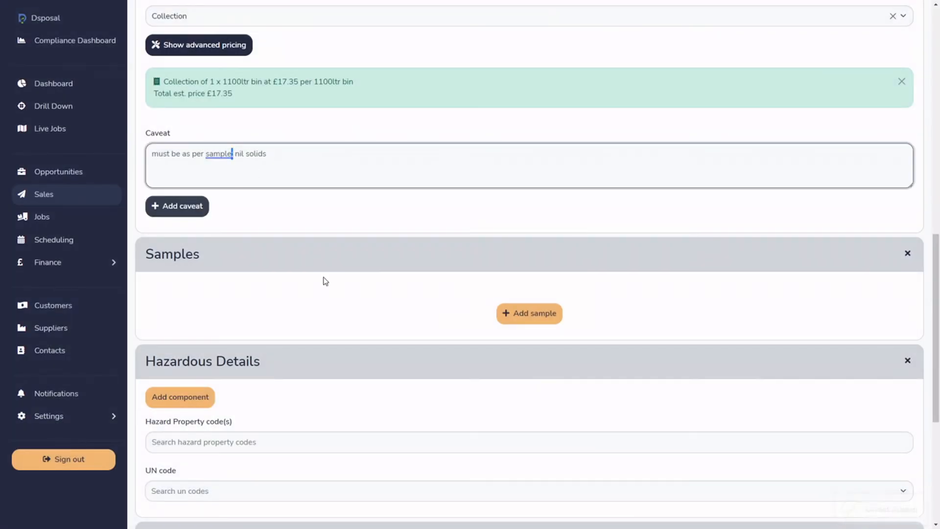
{"action": "double_click", "coordinate": [219, 153]}
{"action": "key", "text": "BackSpace"}
{"action": "left_click_drag", "start_coordinate": [241, 153], "coordinate": [155, 145]}
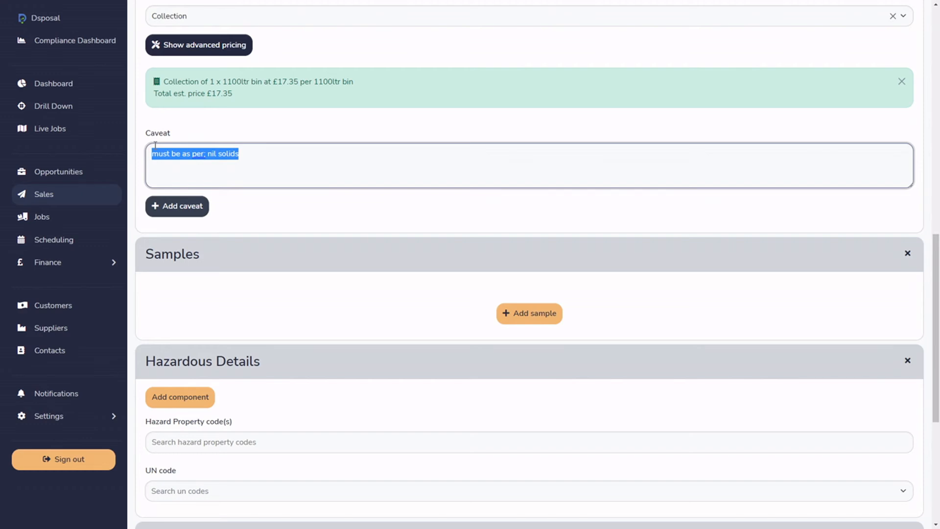
{"action": "key", "text": "BackSpace"}
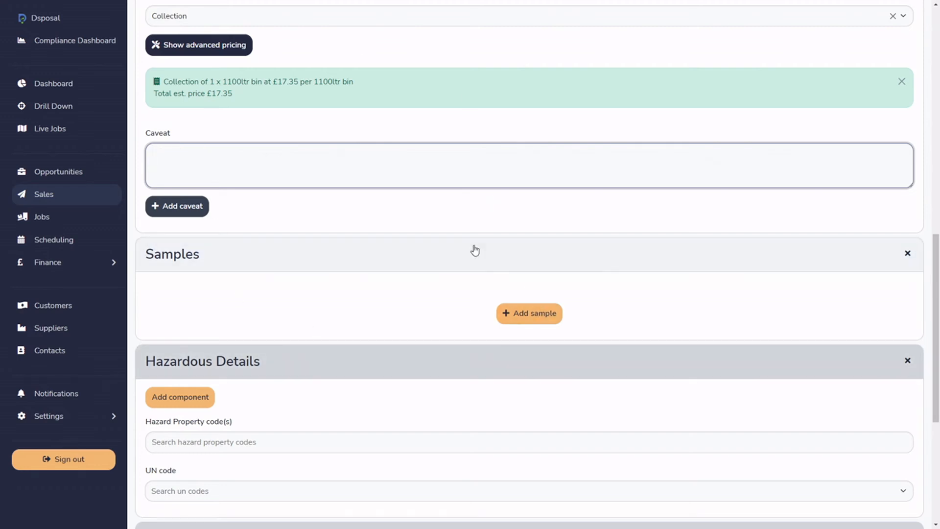
Search the disposal cost rate cards with the physical form, EWC code, waste type and container filters cleared.
{"action": "scroll", "coordinate": [458, 277], "scroll_direction": "down", "scroll_amount": 5}
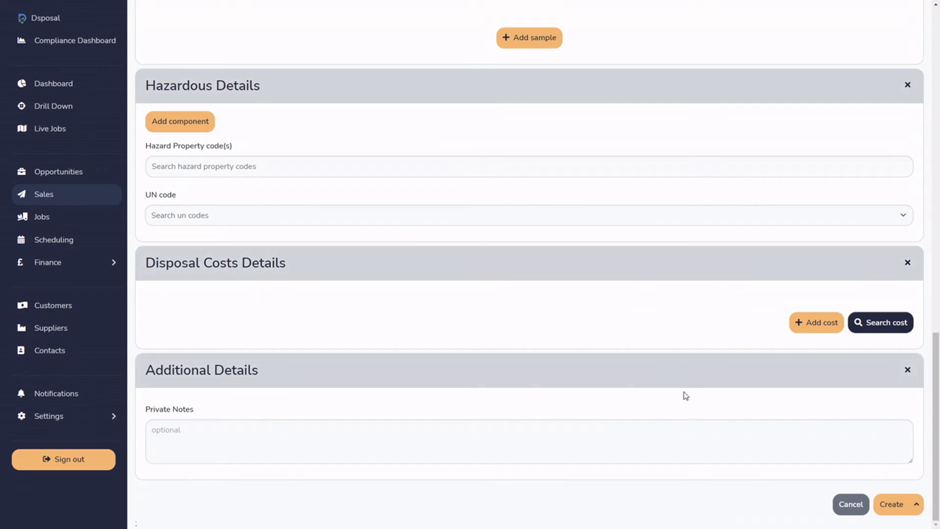
{"action": "left_click", "coordinate": [889, 322]}
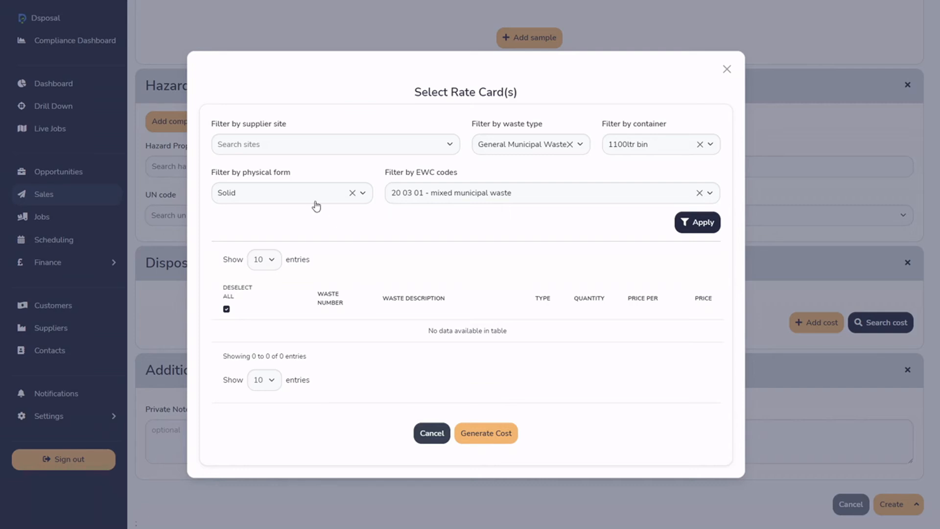
{"action": "left_click", "coordinate": [352, 193]}
{"action": "left_click", "coordinate": [497, 227]}
{"action": "left_click", "coordinate": [700, 193]}
{"action": "left_click", "coordinate": [357, 229]}
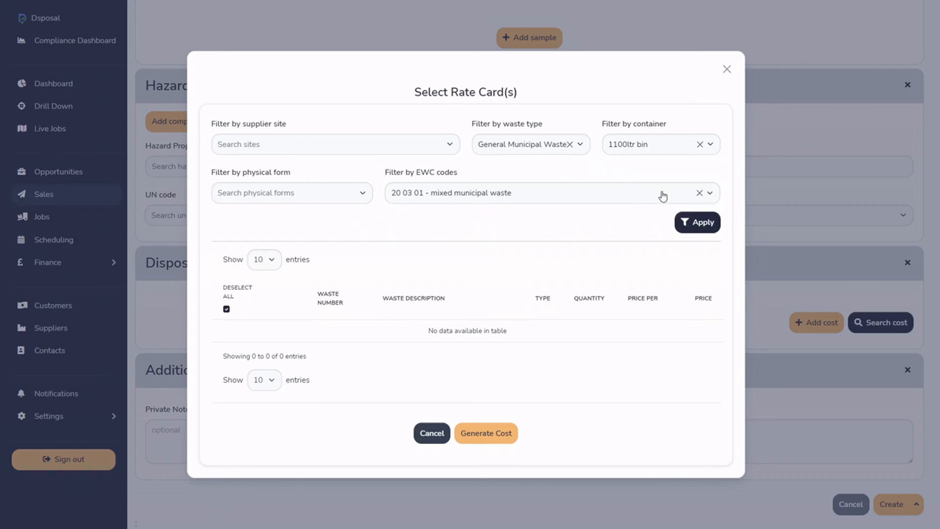
{"action": "left_click", "coordinate": [700, 192]}
{"action": "left_click", "coordinate": [691, 174]}
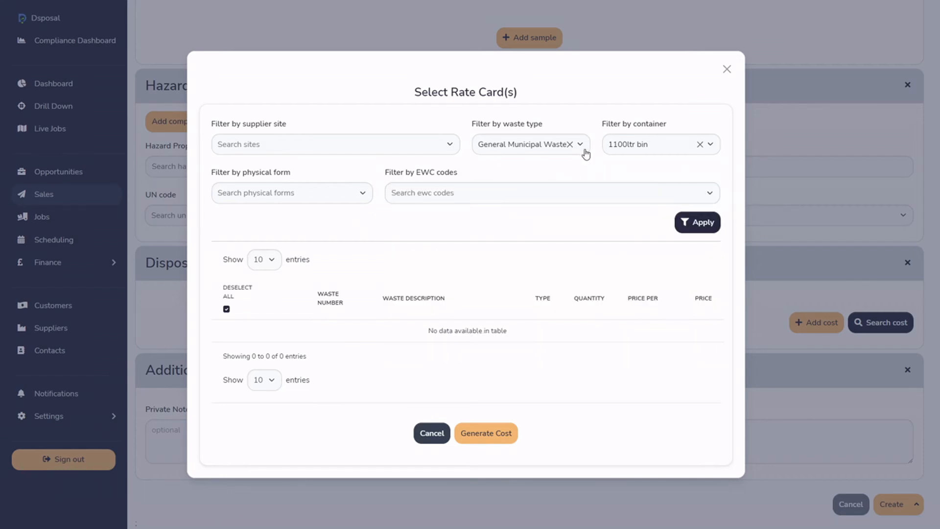
{"action": "left_click", "coordinate": [570, 144]}
{"action": "left_click", "coordinate": [406, 227]}
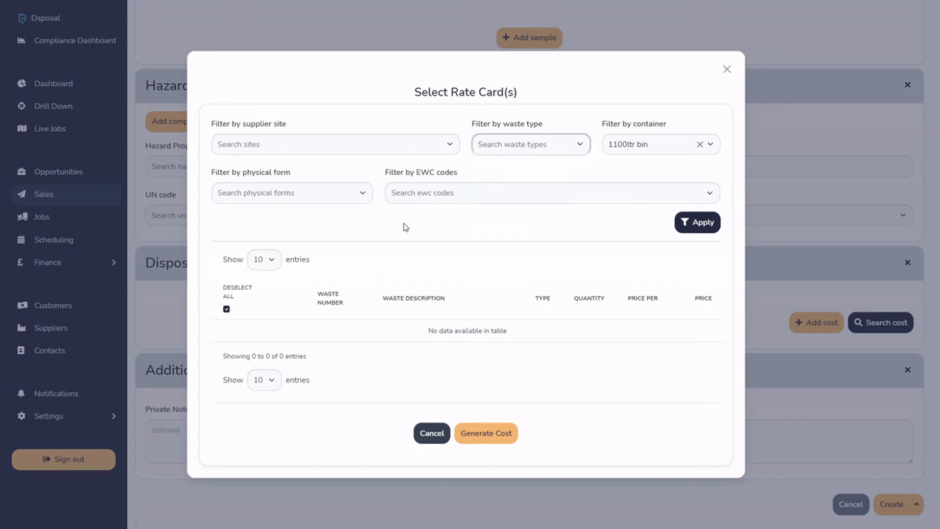
{"action": "left_click", "coordinate": [700, 144]}
{"action": "left_click", "coordinate": [690, 124]}
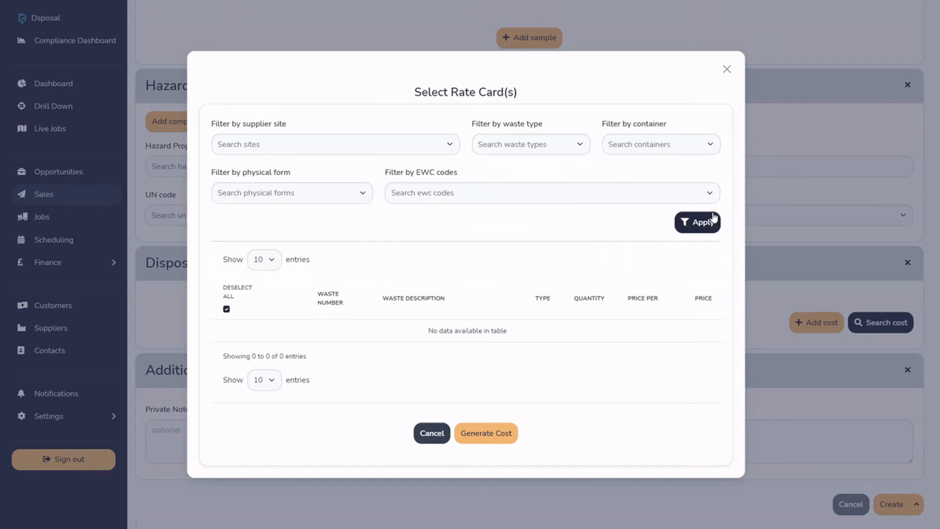
{"action": "left_click", "coordinate": [705, 221]}
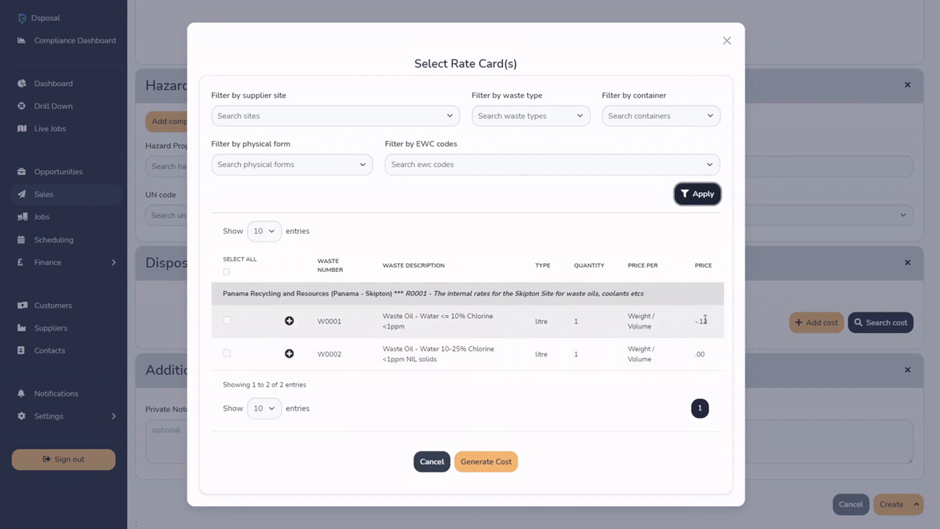
Examine the price, container, physical form and EWC code details of both waste oil rates in the Skipton rate card.
{"action": "left_click_drag", "start_coordinate": [694, 321], "coordinate": [709, 323]}
{"action": "left_click", "coordinate": [689, 328]}
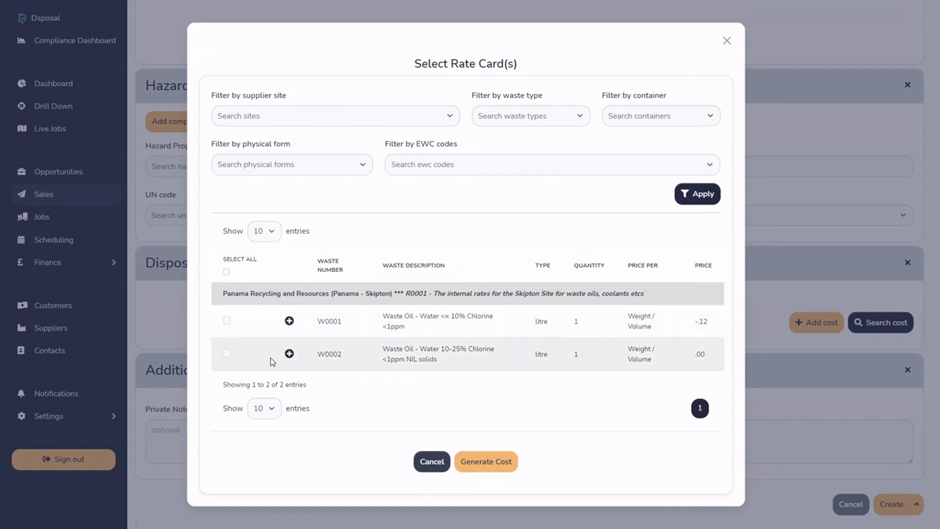
{"action": "left_click", "coordinate": [289, 321]}
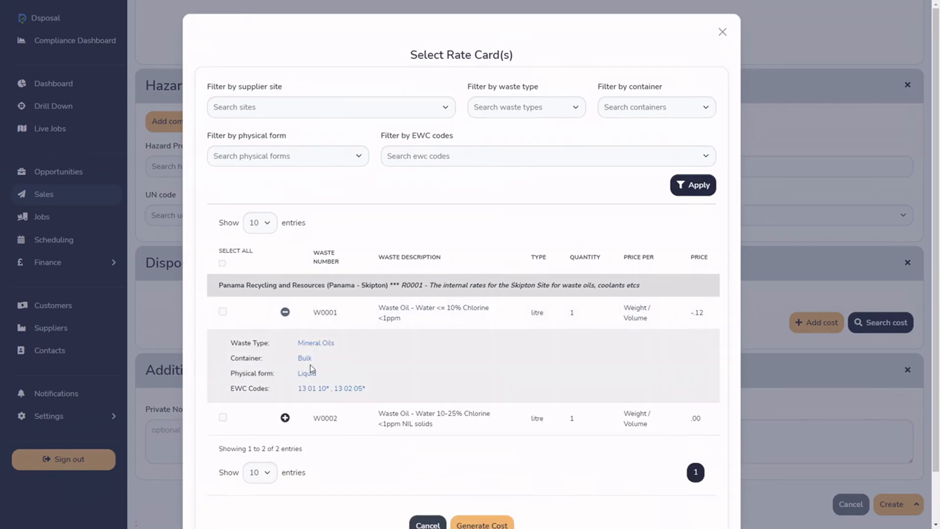
{"action": "left_click_drag", "start_coordinate": [299, 388], "coordinate": [363, 390]}
{"action": "left_click", "coordinate": [341, 374]}
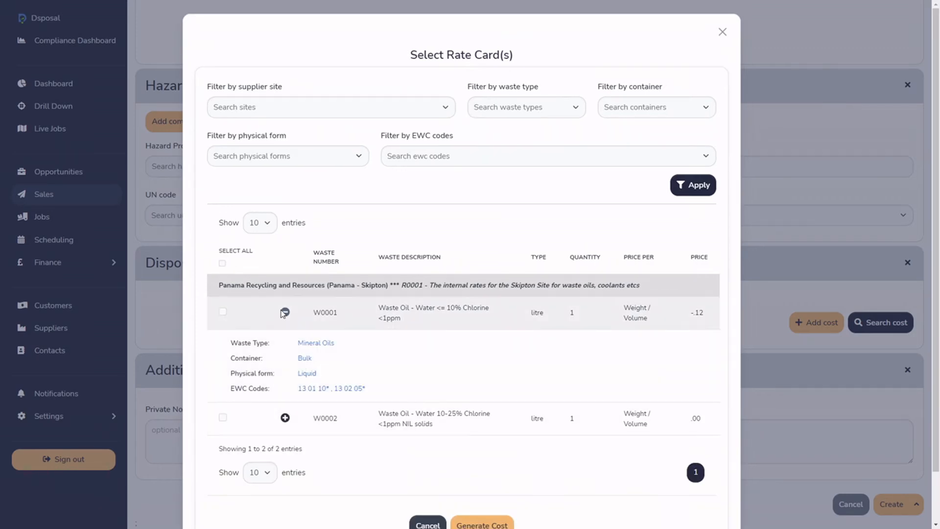
{"action": "left_click", "coordinate": [285, 313]}
{"action": "left_click", "coordinate": [289, 354]}
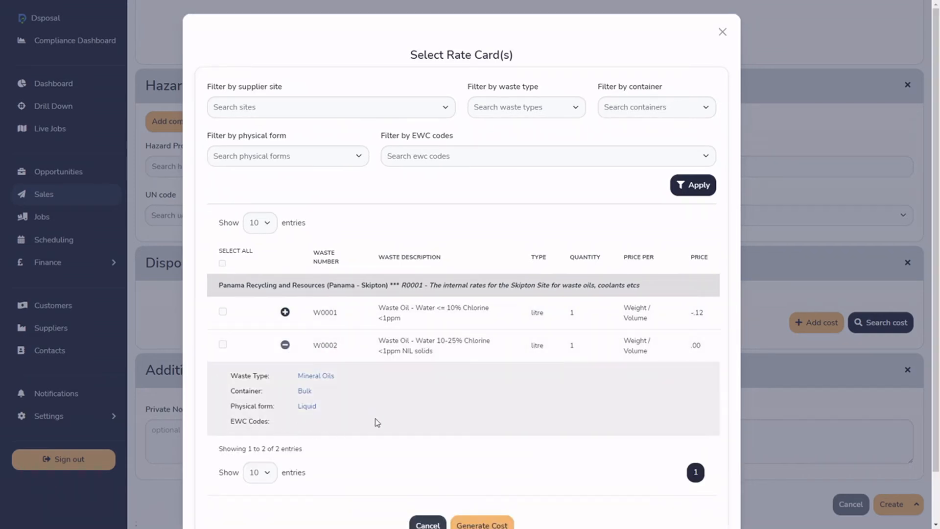
{"action": "left_click", "coordinate": [285, 346]}
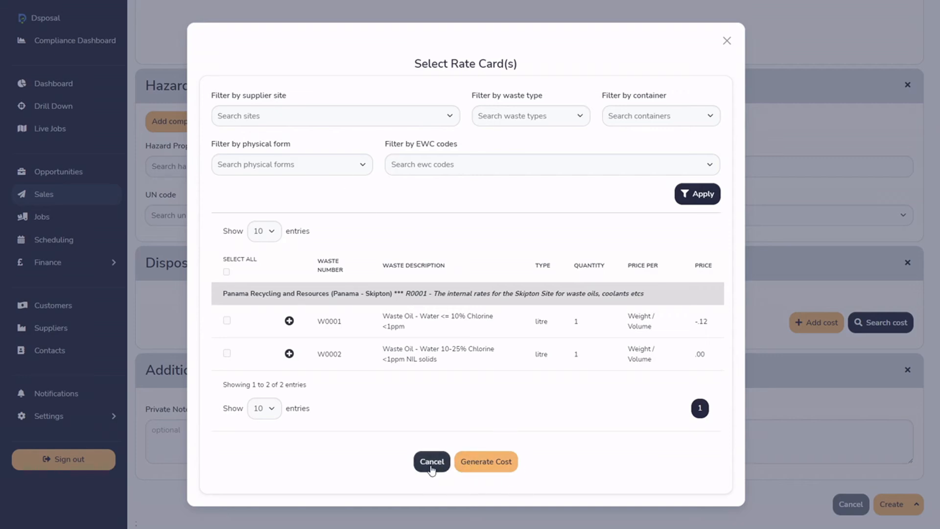
Try selecting both waste oil rates, deselect them and cancel the rate card selection.
{"action": "left_click", "coordinate": [227, 321]}
{"action": "left_click", "coordinate": [226, 354]}
{"action": "left_click", "coordinate": [227, 324]}
{"action": "left_click", "coordinate": [226, 354]}
{"action": "left_click", "coordinate": [424, 468]}
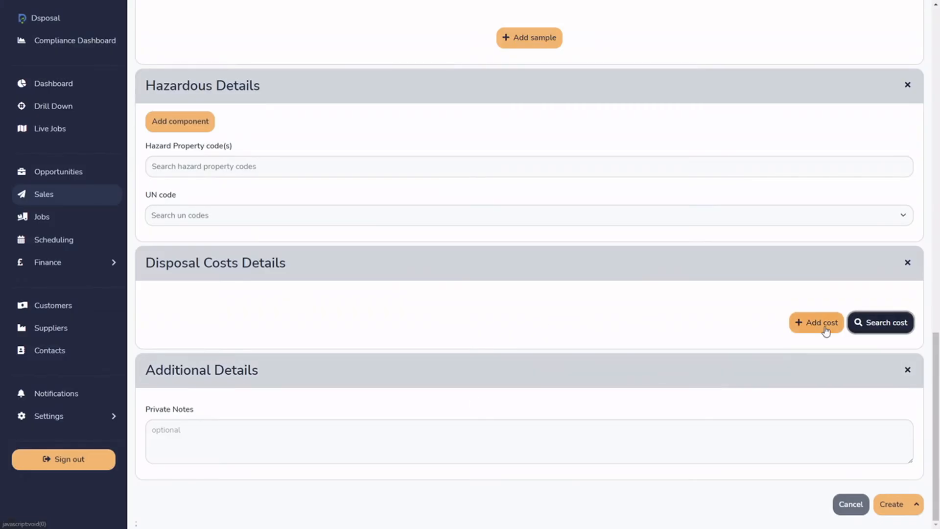
Add a manual disposal cost provided by Environmental Services (Chesterfield).
{"action": "left_click", "coordinate": [826, 331]}
{"action": "scroll", "coordinate": [631, 326], "scroll_direction": "down", "scroll_amount": 5}
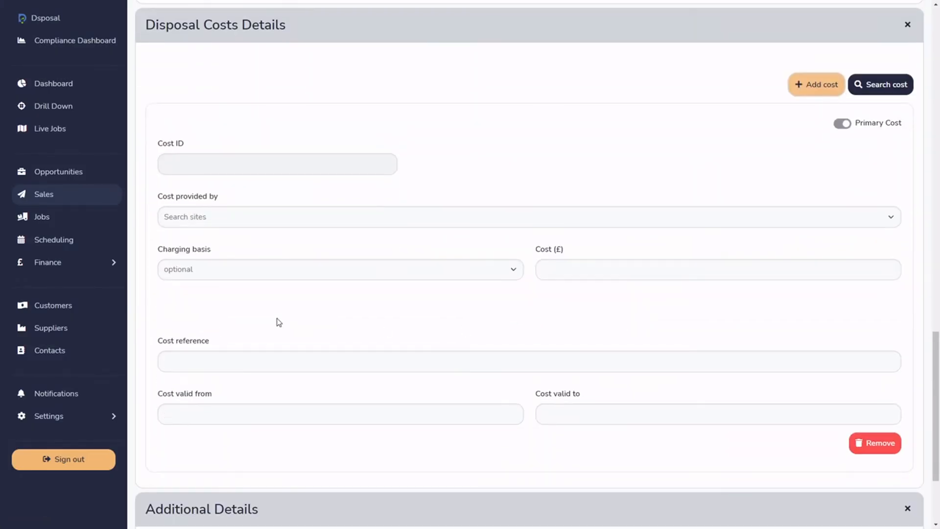
{"action": "left_click", "coordinate": [234, 223]}
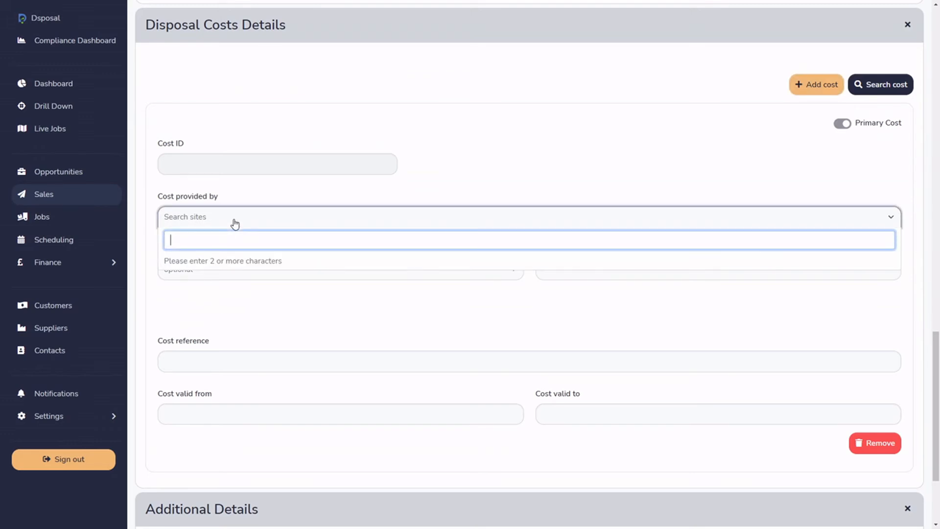
{"action": "type", "text": "envir"}
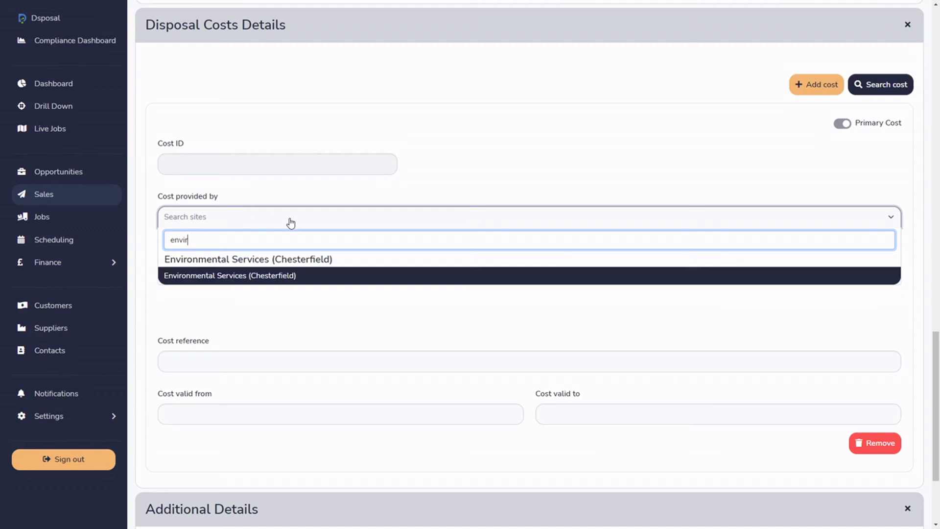
{"action": "left_click", "coordinate": [284, 277]}
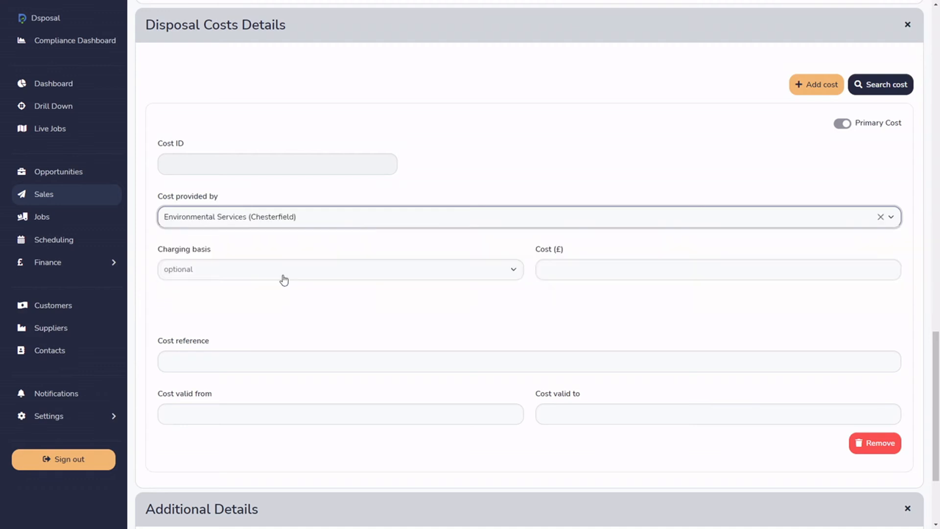
Set the disposal cost's charging basis to Container with a cost of £15.23.
{"action": "left_click", "coordinate": [237, 271]}
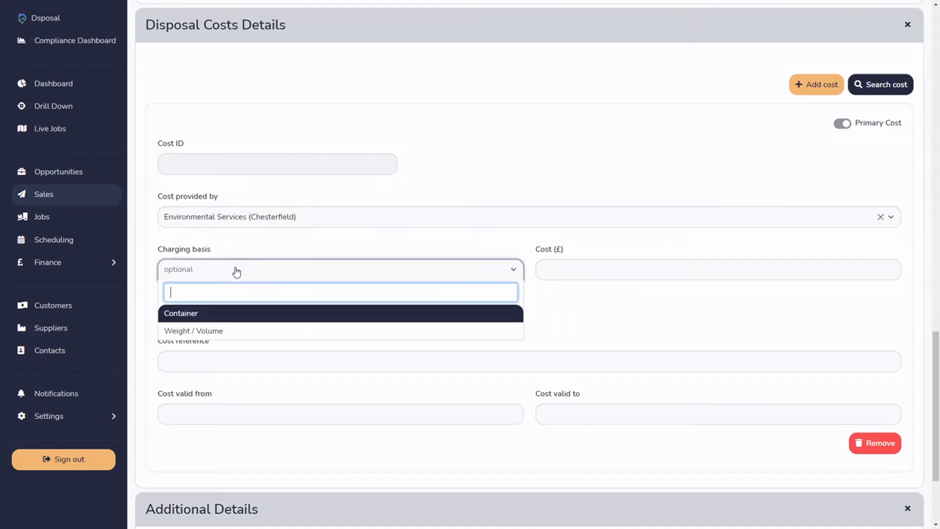
{"action": "left_click", "coordinate": [219, 317]}
{"action": "scroll", "coordinate": [560, 324], "scroll_direction": "up", "scroll_amount": 15}
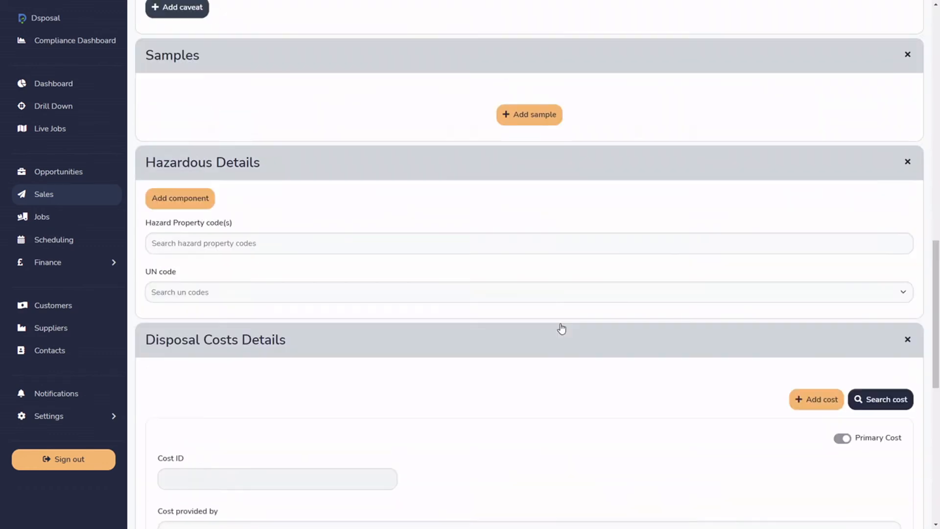
{"action": "scroll", "coordinate": [560, 325], "scroll_direction": "down", "scroll_amount": 18}
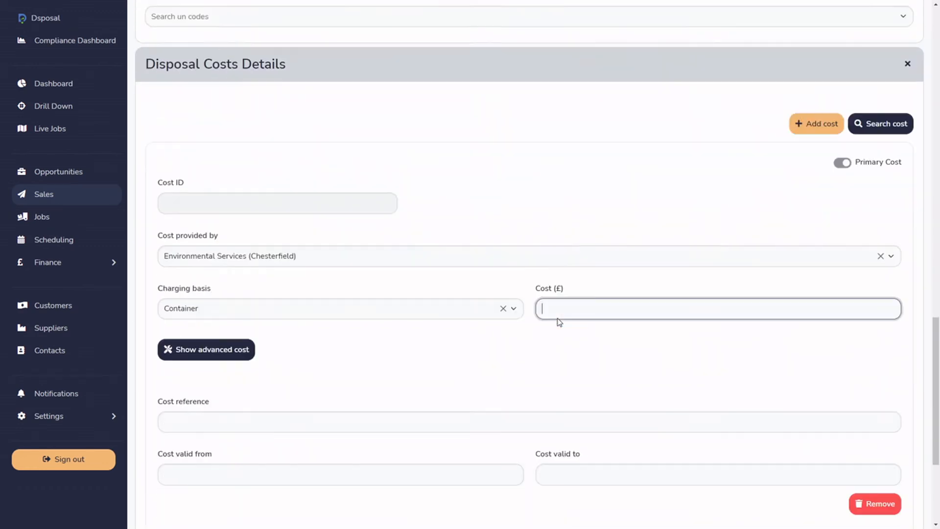
{"action": "type", "text": "15.23"}
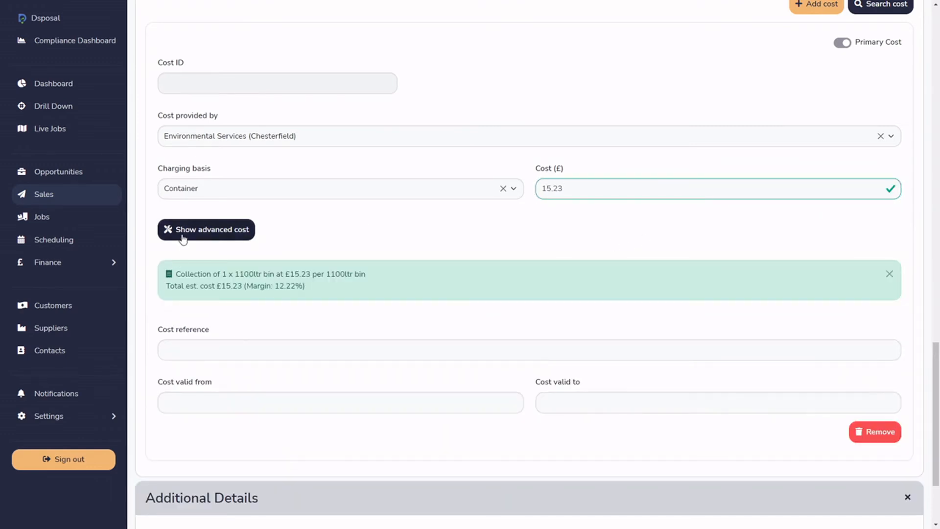
Examine the advanced cost option, the cost reference and validity date fields, and the estimated cost and margin.
{"action": "left_click", "coordinate": [201, 239]}
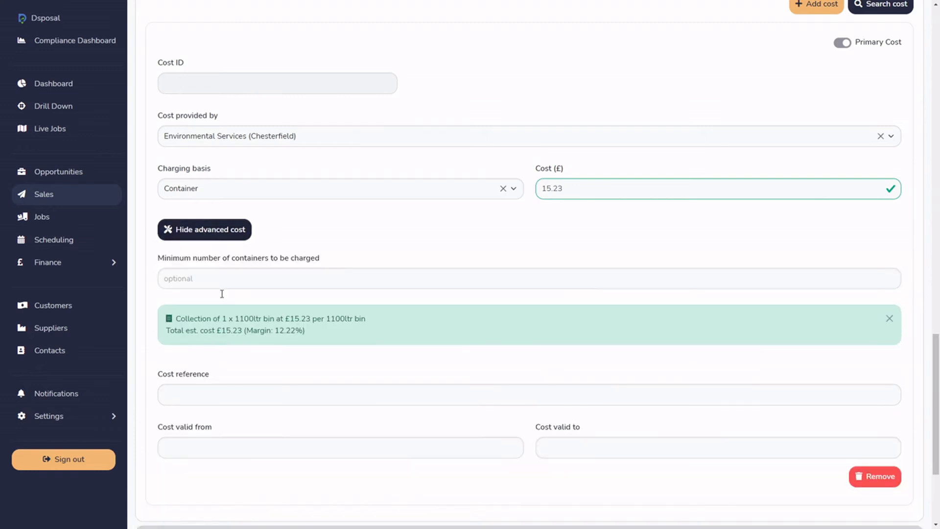
{"action": "left_click", "coordinate": [214, 232]}
{"action": "left_click", "coordinate": [298, 349]}
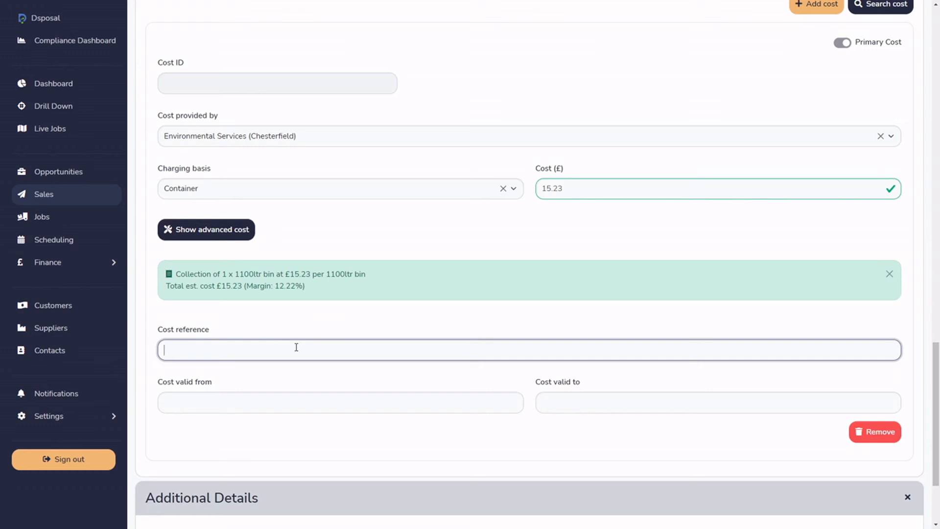
{"action": "left_click", "coordinate": [276, 402]}
{"action": "left_click", "coordinate": [571, 403]}
{"action": "left_click", "coordinate": [545, 438]}
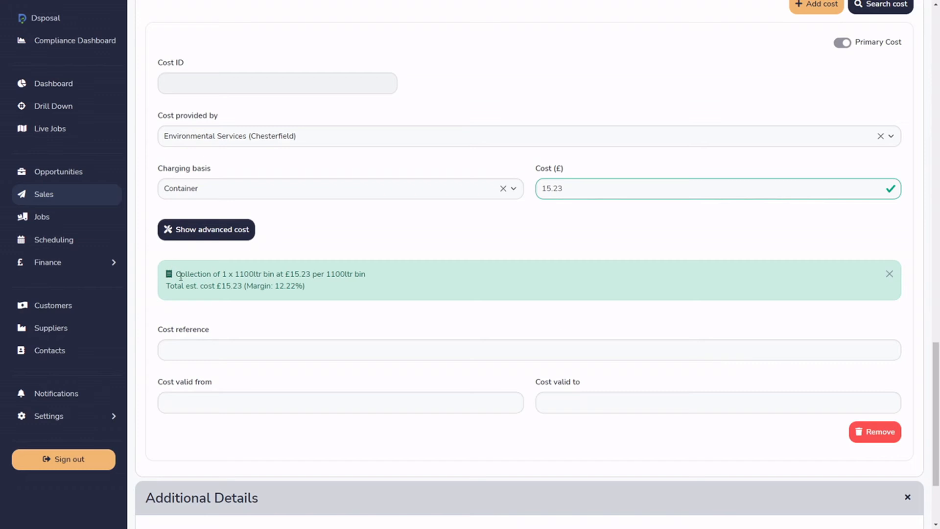
{"action": "left_click_drag", "start_coordinate": [168, 286], "coordinate": [321, 294]}
{"action": "left_click", "coordinate": [346, 312]}
{"action": "scroll", "coordinate": [494, 340], "scroll_direction": "down", "scroll_amount": 3}
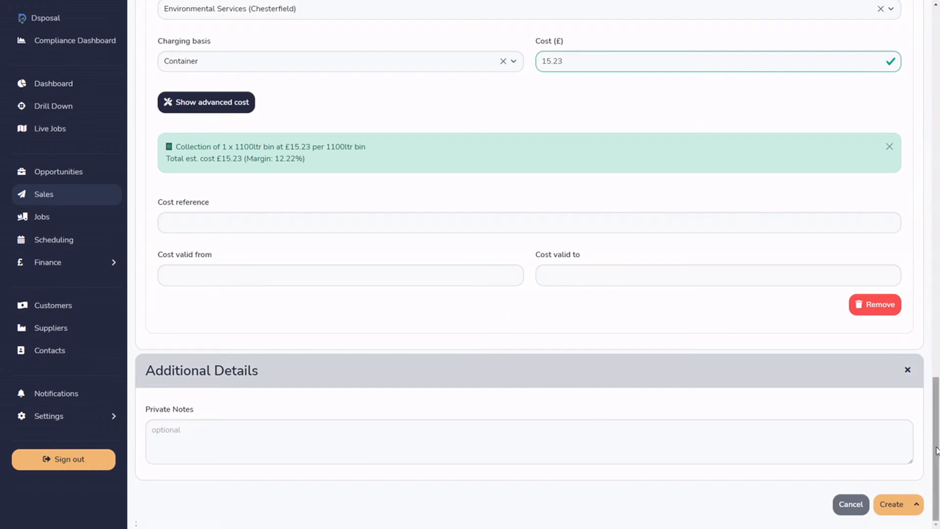
Create the General Municipal Waste entry with its disposal cost, without using the save-and-view or save-and-new options.
{"action": "left_click_drag", "start_coordinate": [935, 479], "coordinate": [920, 357]}
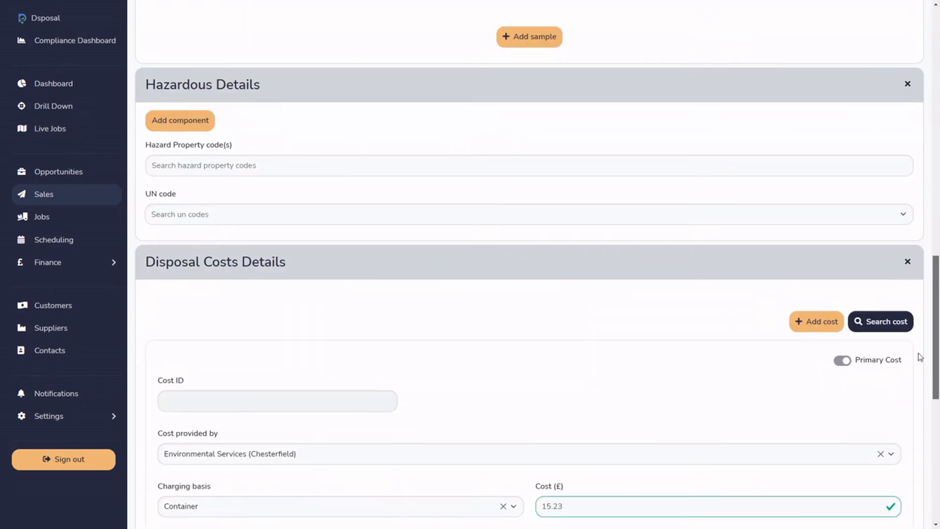
{"action": "scroll", "coordinate": [918, 357], "scroll_direction": "down", "scroll_amount": 9}
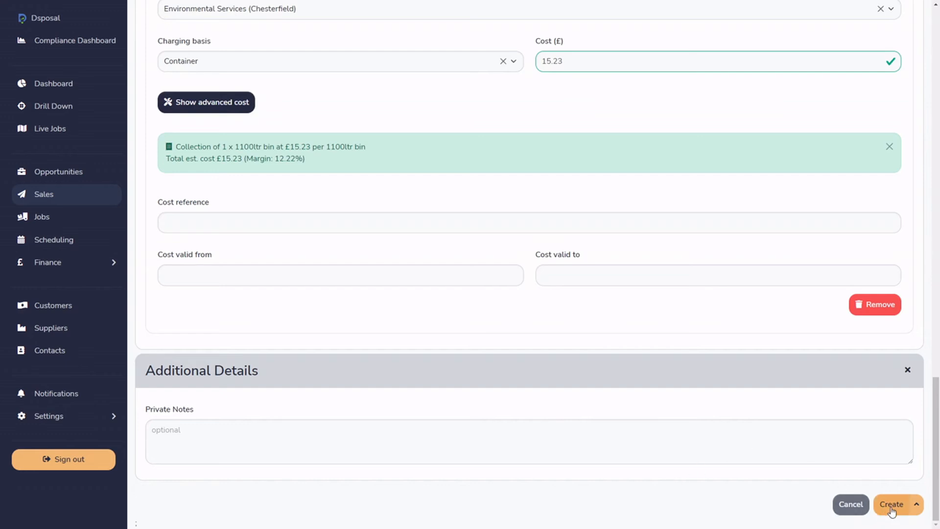
{"action": "left_click", "coordinate": [918, 508]}
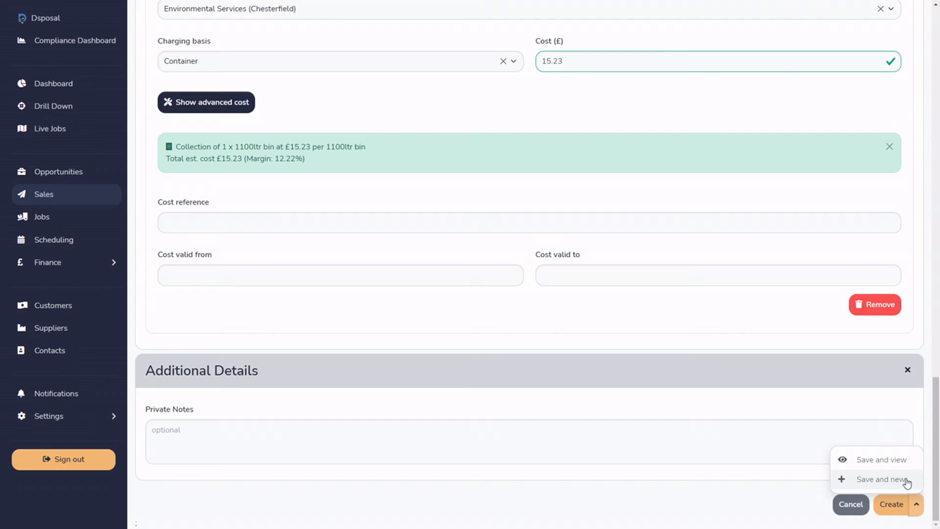
{"action": "left_click", "coordinate": [895, 508]}
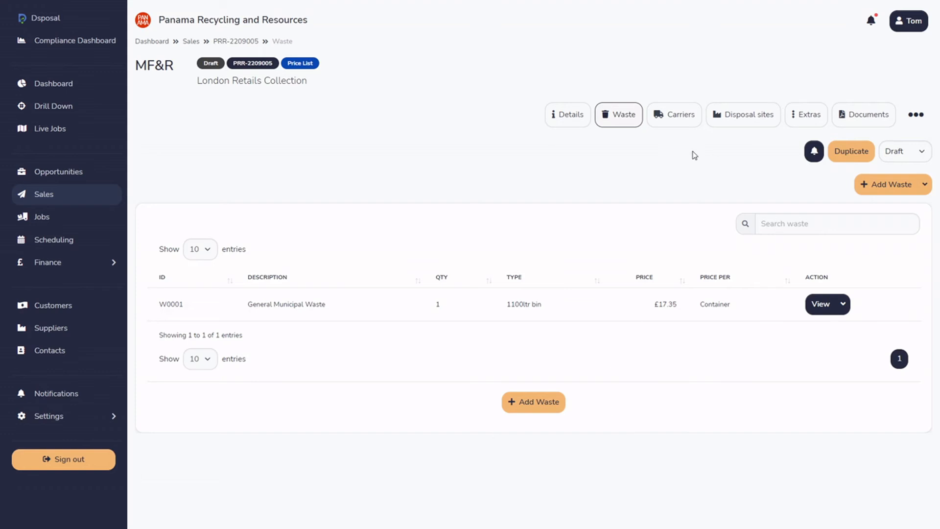
Start a new carrier for the sale, fill it in from the licence record of Environmental Services (Chesterfield) and review its details.
{"action": "left_click", "coordinate": [679, 129]}
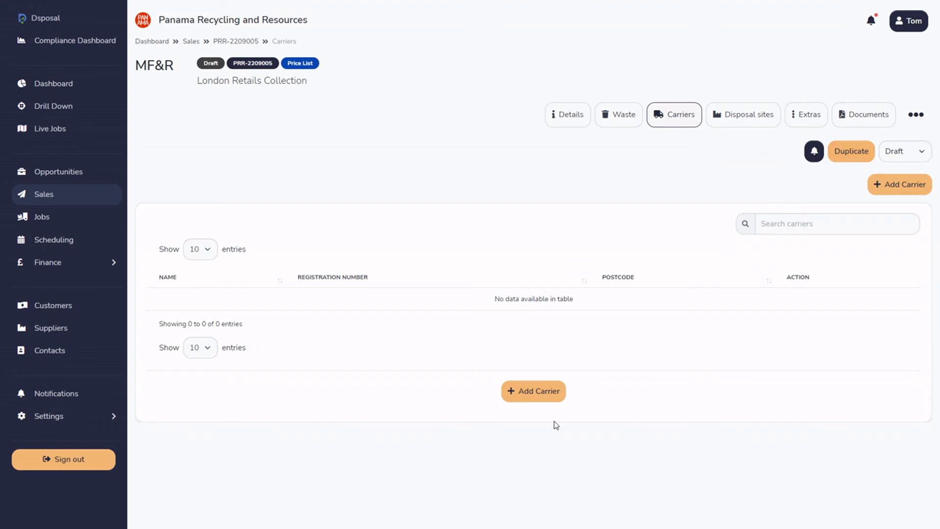
{"action": "left_click", "coordinate": [528, 391]}
{"action": "left_click", "coordinate": [248, 146]}
{"action": "type", "text": "eni"}
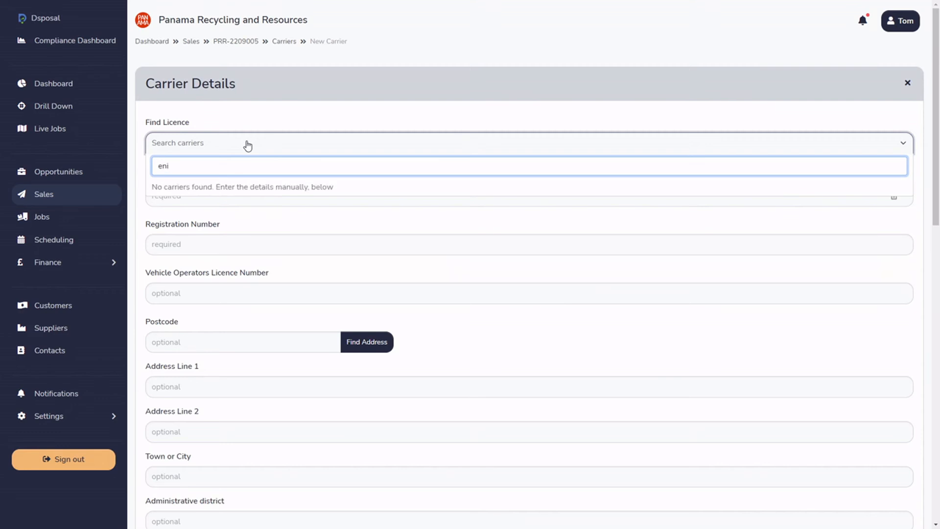
{"action": "key", "text": "BackSpace"}
{"action": "type", "text": "vir"}
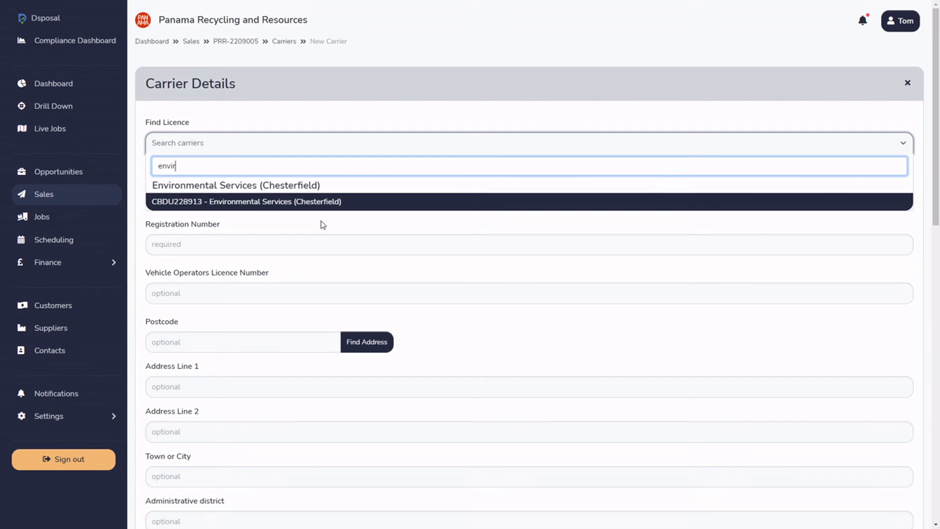
{"action": "left_click", "coordinate": [193, 206]}
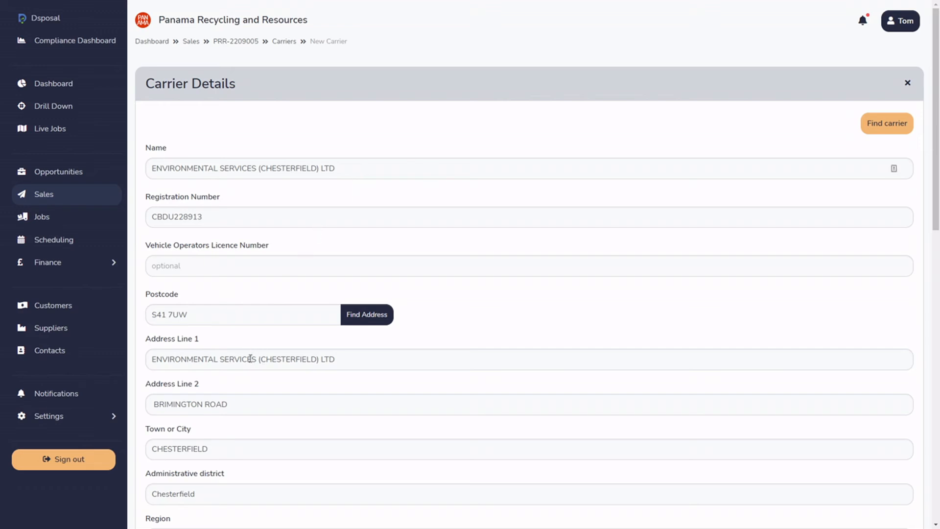
{"action": "scroll", "coordinate": [249, 353], "scroll_direction": "down", "scroll_amount": 3}
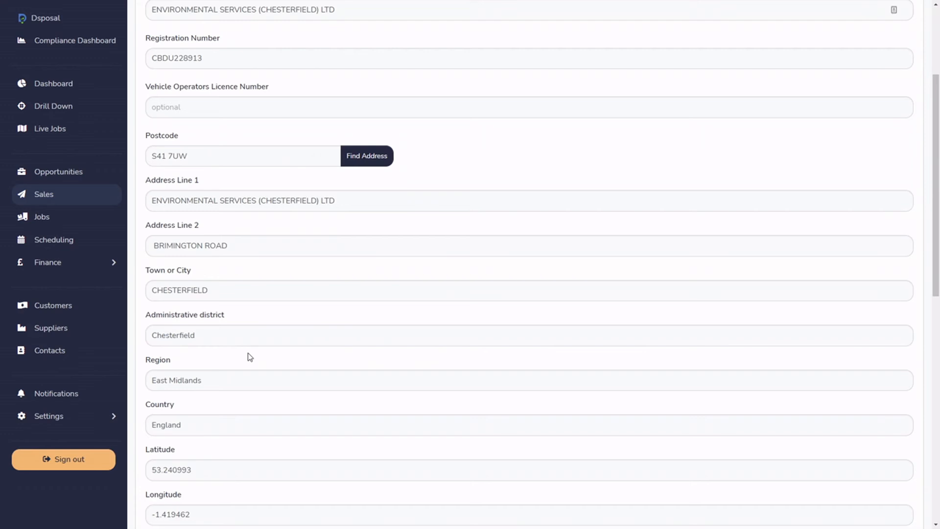
{"action": "scroll", "coordinate": [251, 357], "scroll_direction": "up", "scroll_amount": 3}
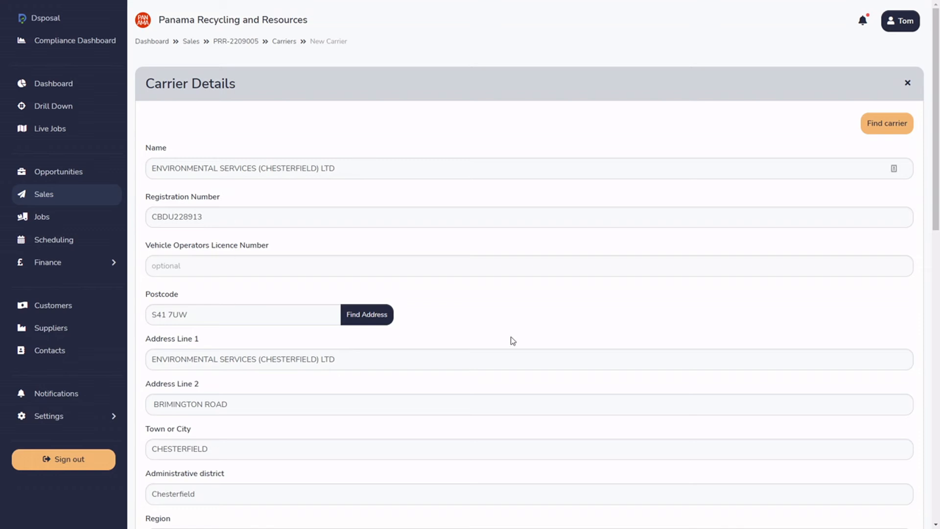
{"action": "scroll", "coordinate": [451, 331], "scroll_direction": "down", "scroll_amount": 6}
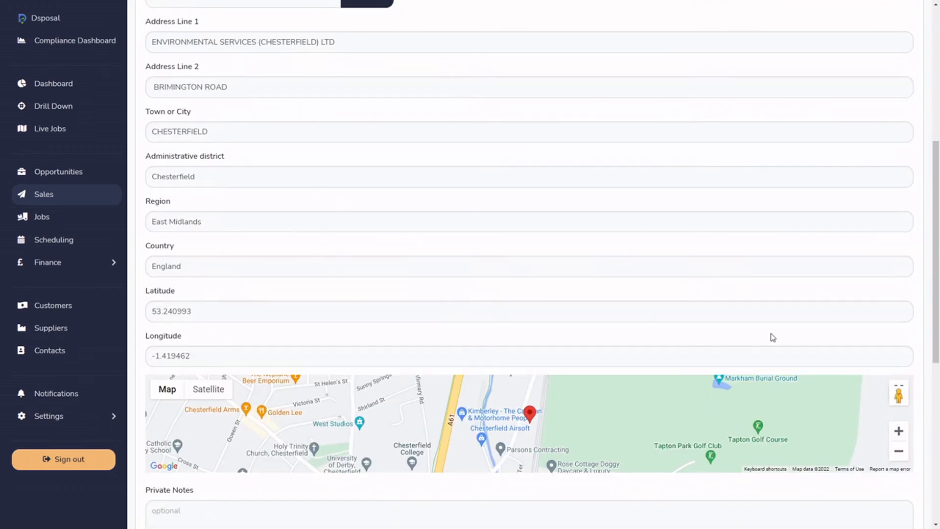
Review the rest of the carrier form and create the carrier, leaving its private notes and contact details blank.
{"action": "scroll", "coordinate": [927, 266], "scroll_direction": "down", "scroll_amount": 2}
{"action": "scroll", "coordinate": [927, 267], "scroll_direction": "down", "scroll_amount": 5}
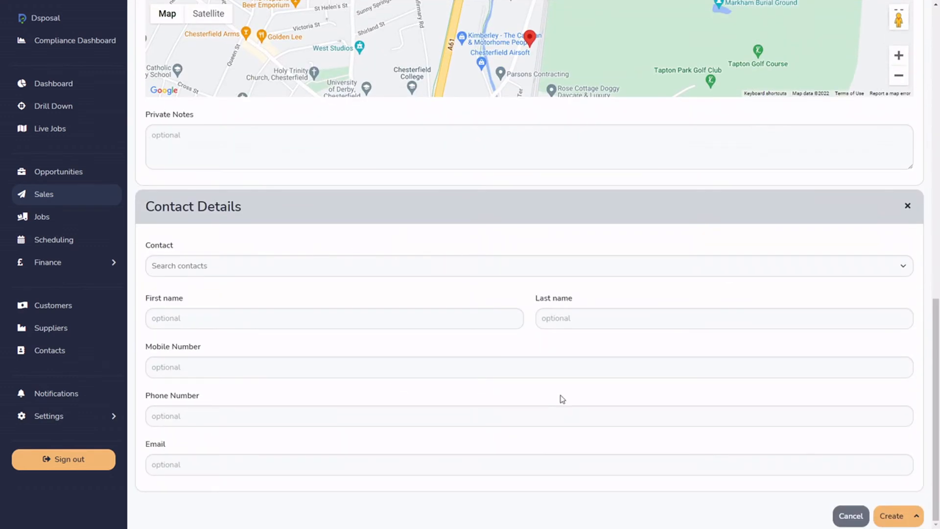
{"action": "left_click", "coordinate": [923, 519]}
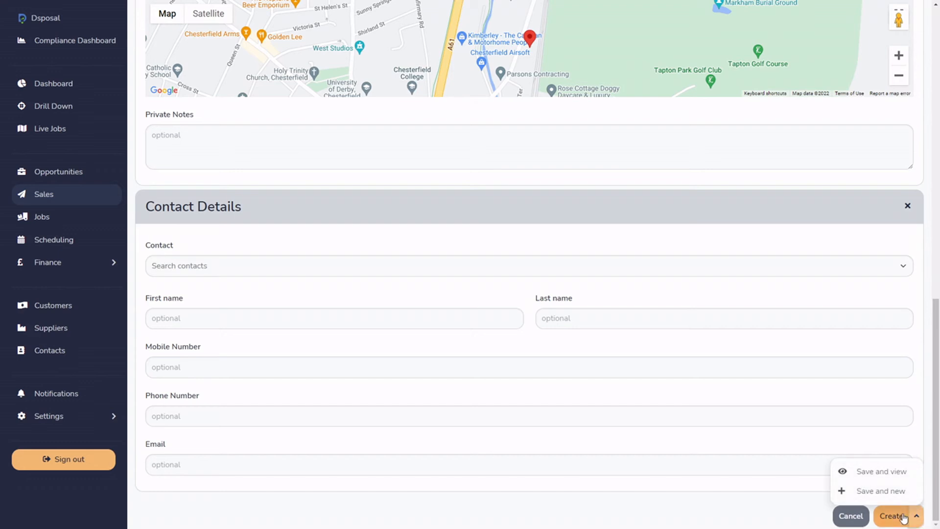
{"action": "left_click", "coordinate": [904, 518]}
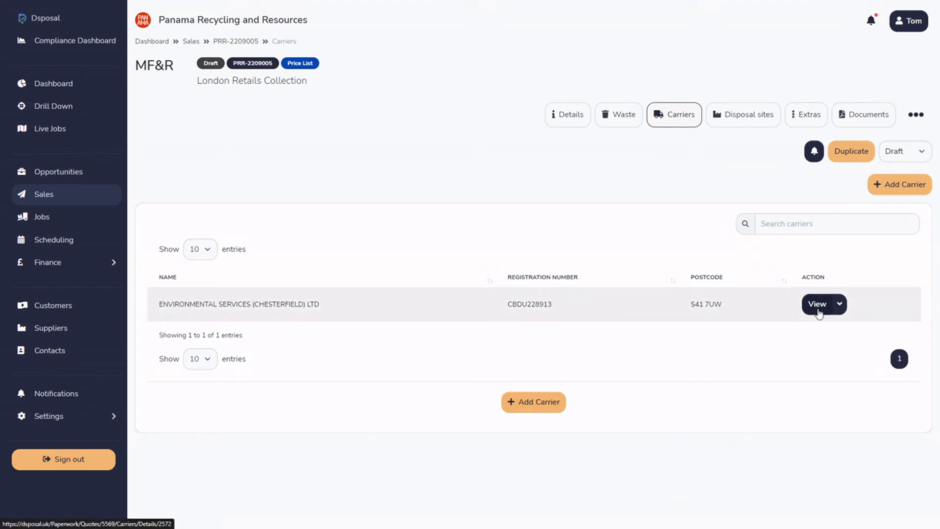
Start a new disposal site for the sale and fill it in from the Environmental Services (Chesterfield) permit record, searching for enviro.
{"action": "left_click", "coordinate": [753, 127]}
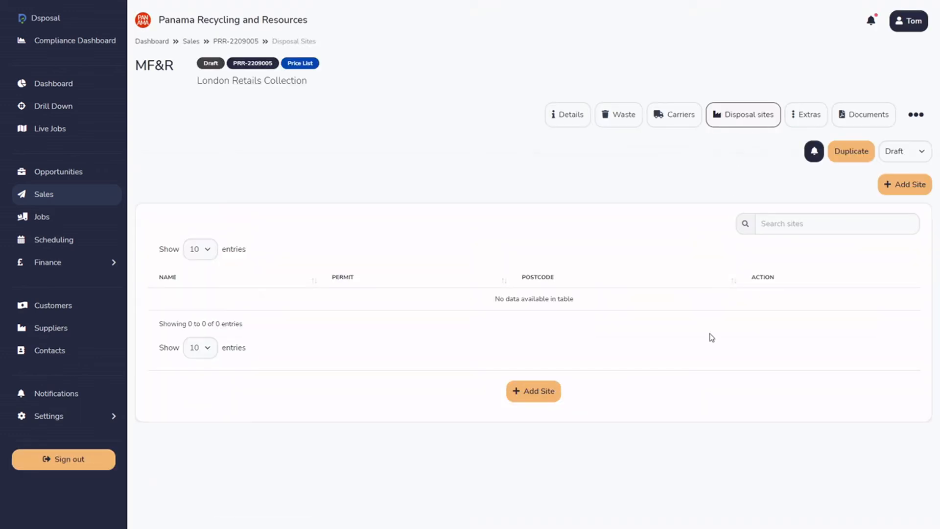
{"action": "left_click", "coordinate": [538, 392]}
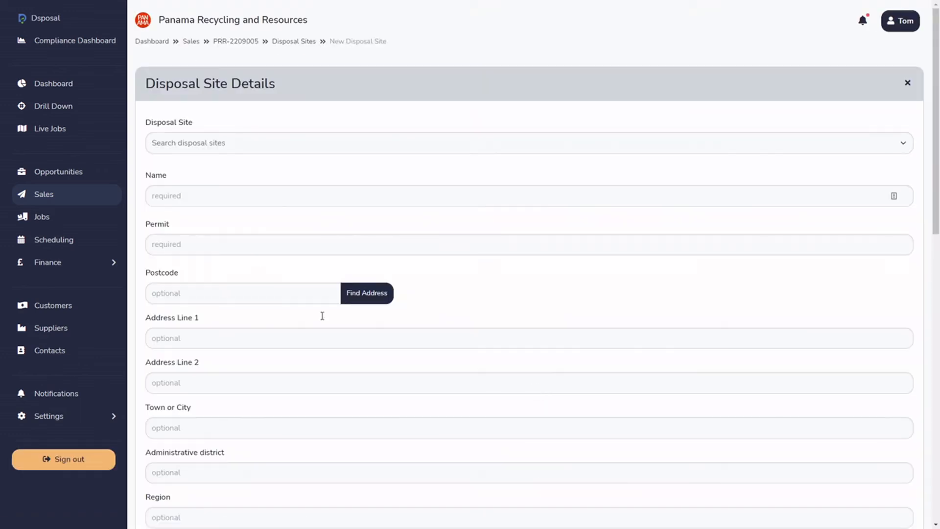
{"action": "left_click", "coordinate": [284, 142]}
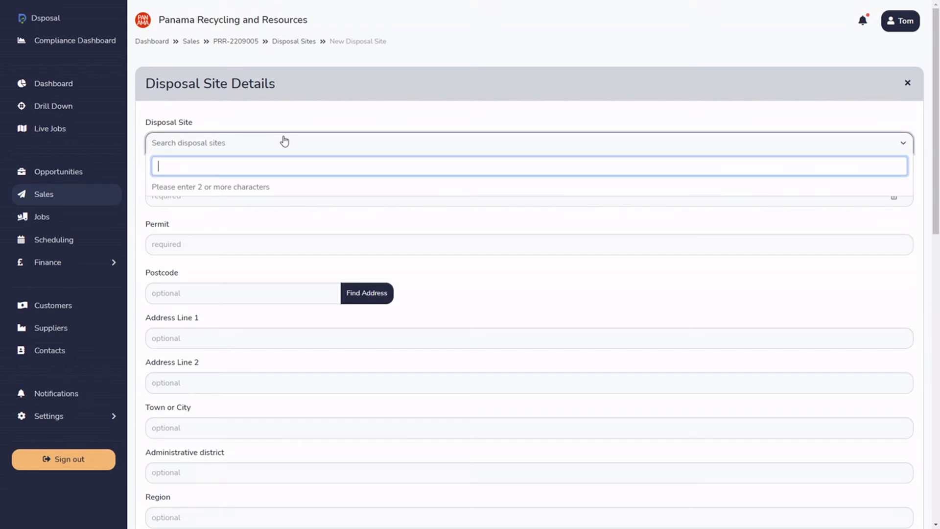
{"action": "type", "text": "eniv"}
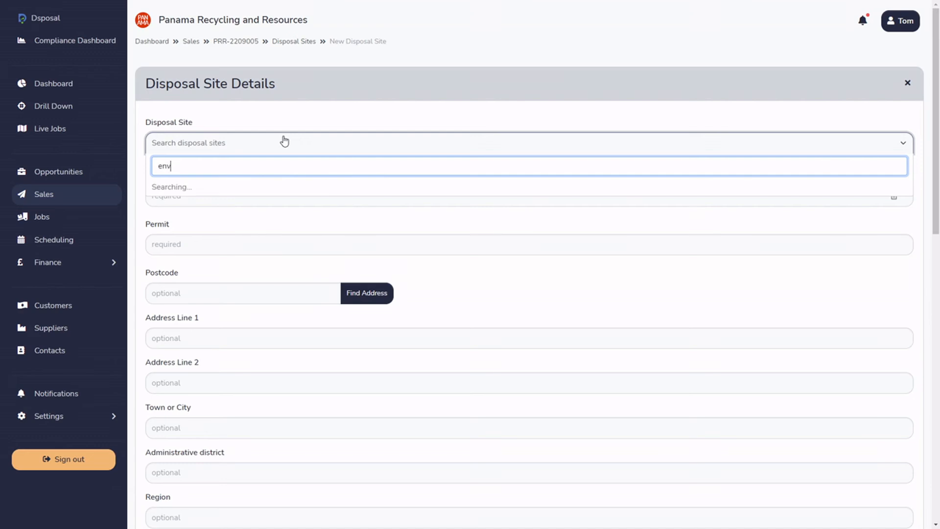
{"action": "type", "text": "iro"}
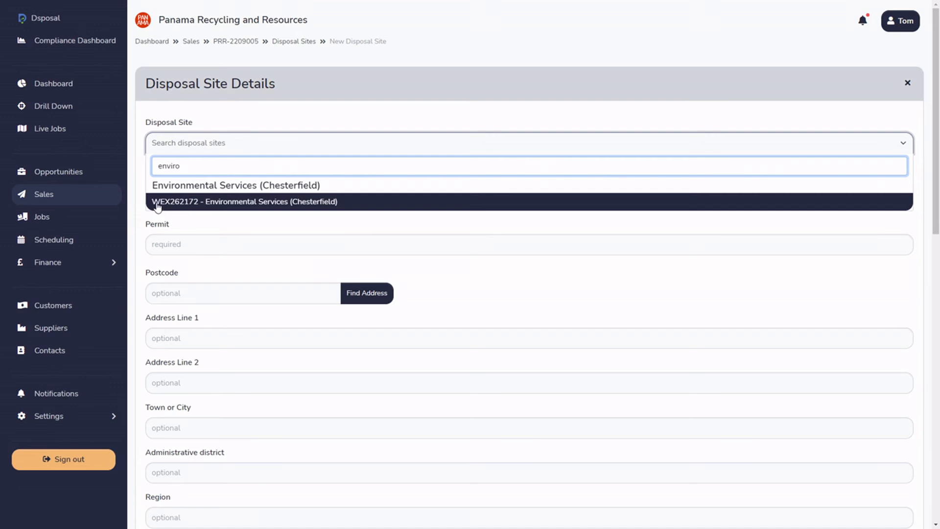
{"action": "left_click", "coordinate": [326, 207]}
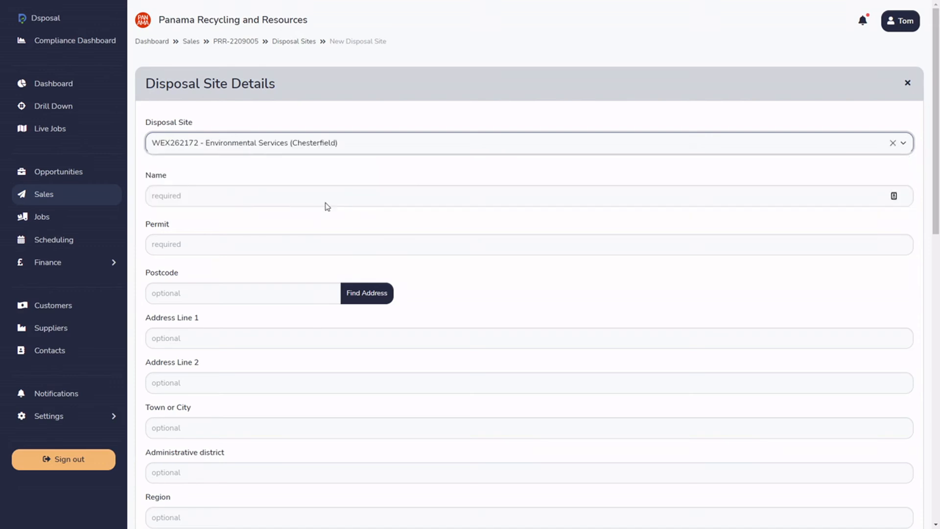
Review the filled-in disposal site details and create the site without adding private notes or a contact.
{"action": "scroll", "coordinate": [244, 277], "scroll_direction": "down", "scroll_amount": 5}
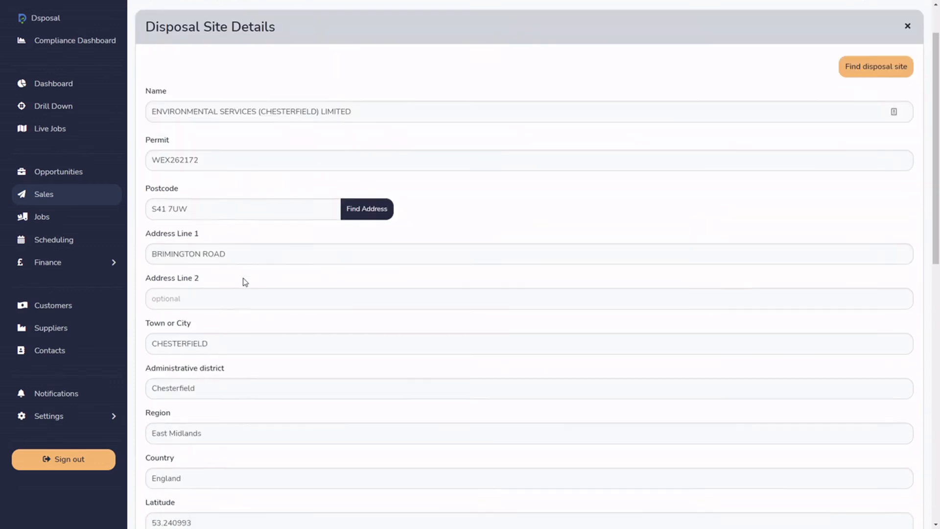
{"action": "scroll", "coordinate": [243, 277], "scroll_direction": "up", "scroll_amount": 5}
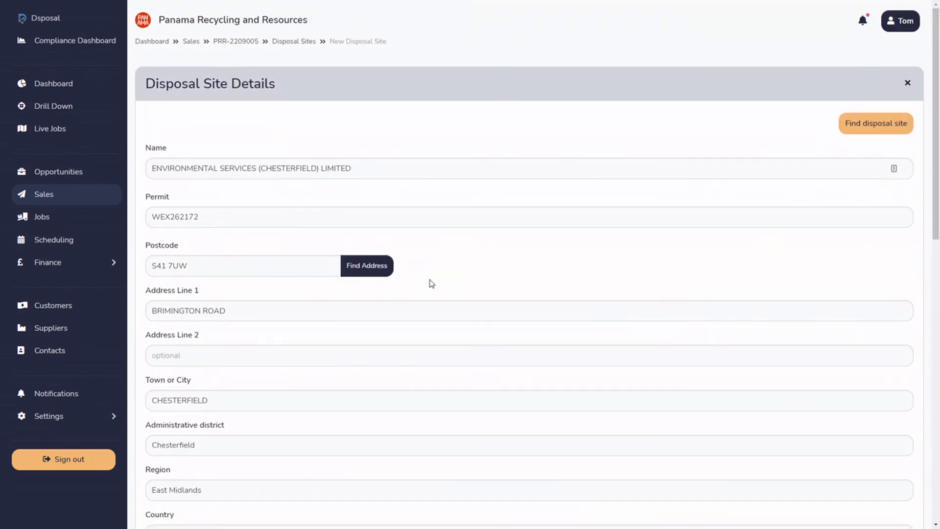
{"action": "scroll", "coordinate": [521, 348], "scroll_direction": "down", "scroll_amount": 2}
{"action": "scroll", "coordinate": [776, 243], "scroll_direction": "down", "scroll_amount": 7}
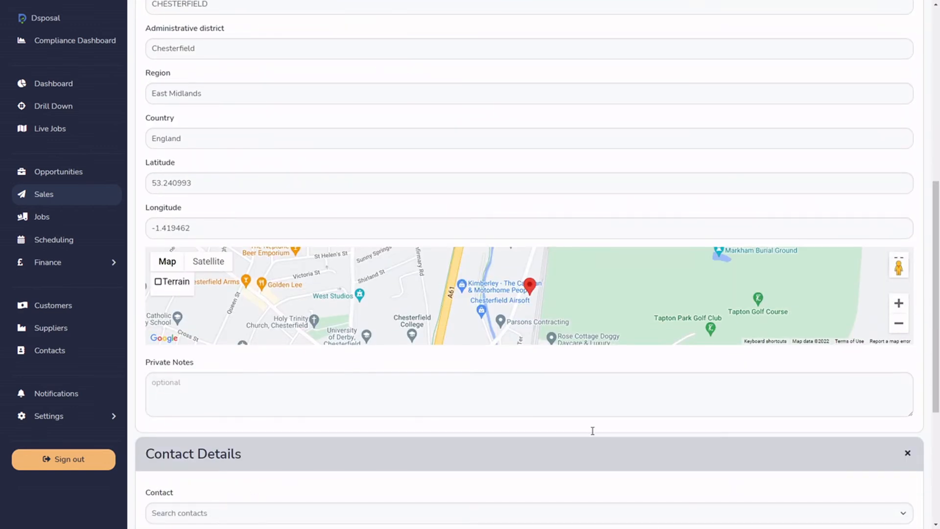
{"action": "scroll", "coordinate": [718, 475], "scroll_direction": "down", "scroll_amount": 5}
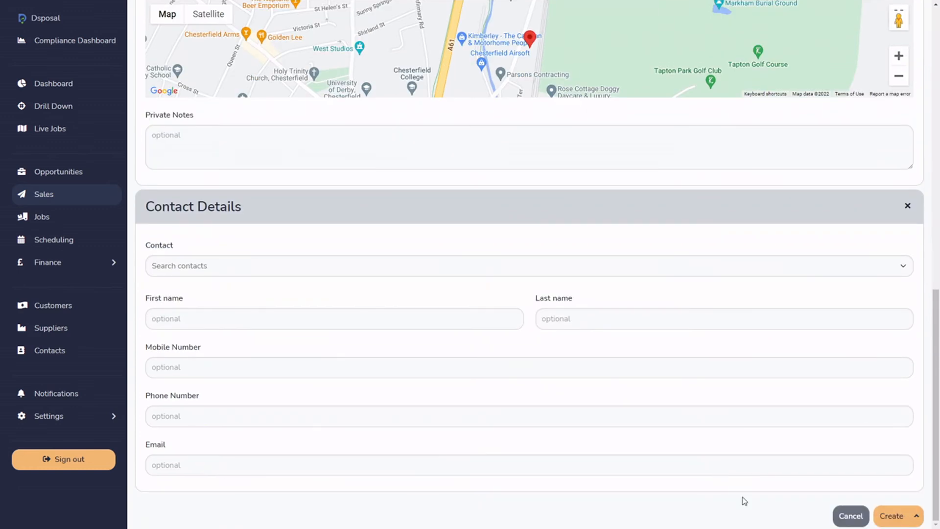
{"action": "left_click", "coordinate": [892, 521]}
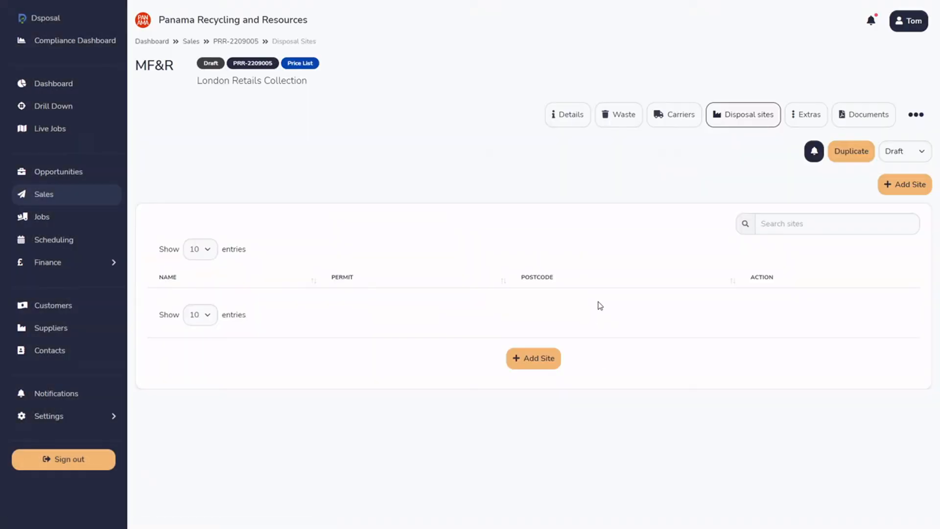
Review the sale's details and its lists of waste, carriers and disposal sites.
{"action": "left_click", "coordinate": [570, 117]}
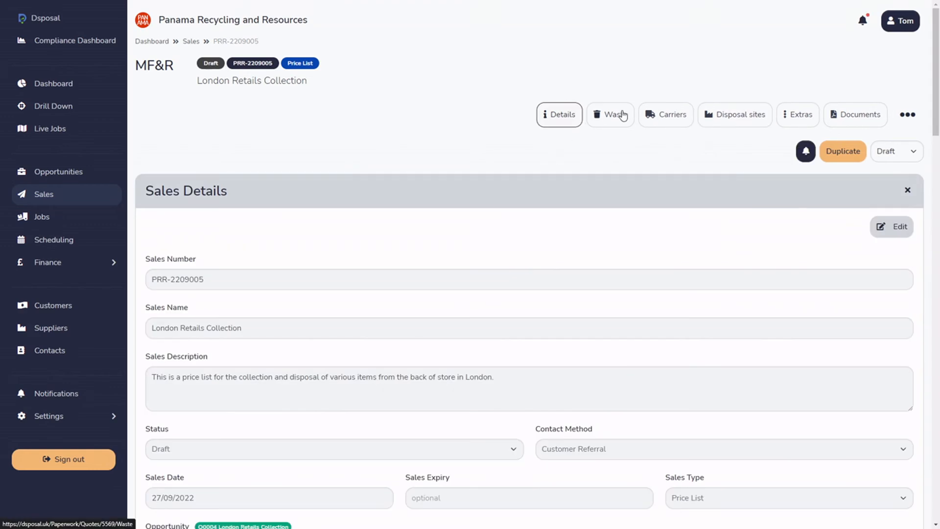
{"action": "left_click", "coordinate": [619, 116]}
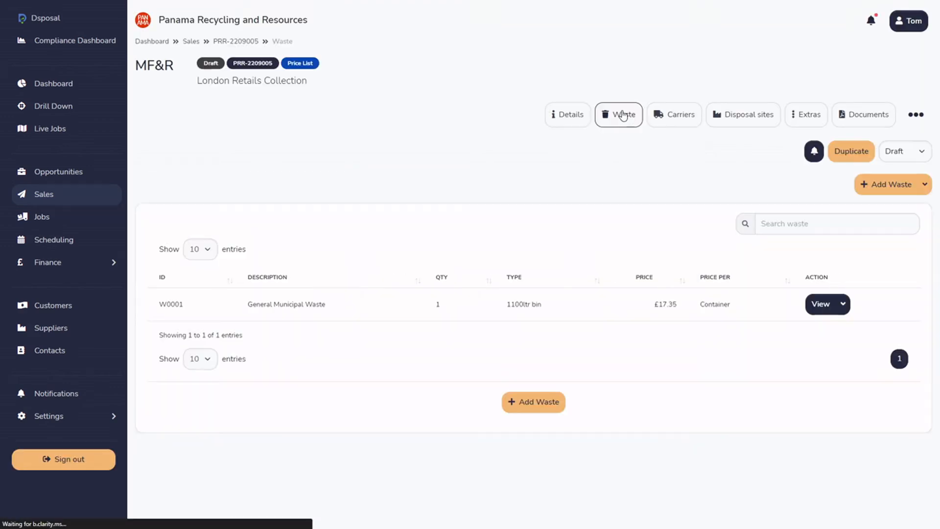
{"action": "left_click", "coordinate": [688, 124]}
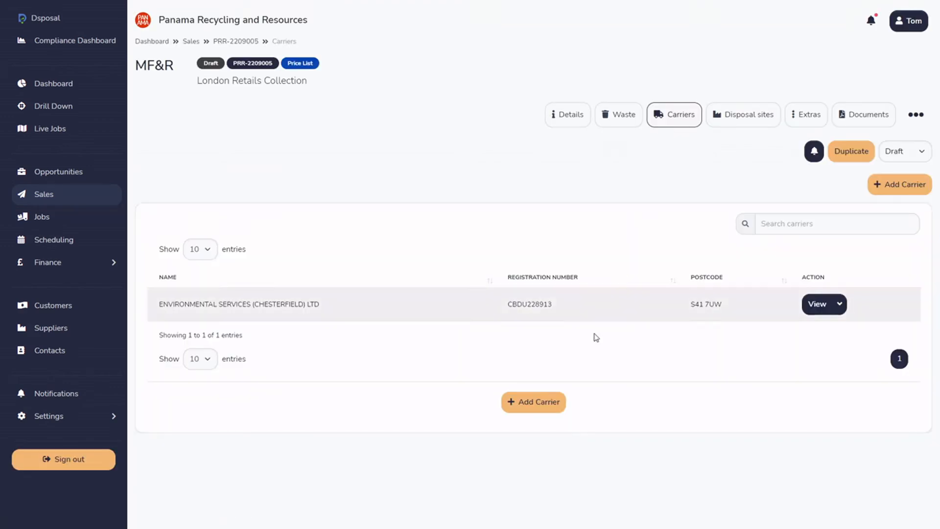
{"action": "left_click", "coordinate": [765, 124]}
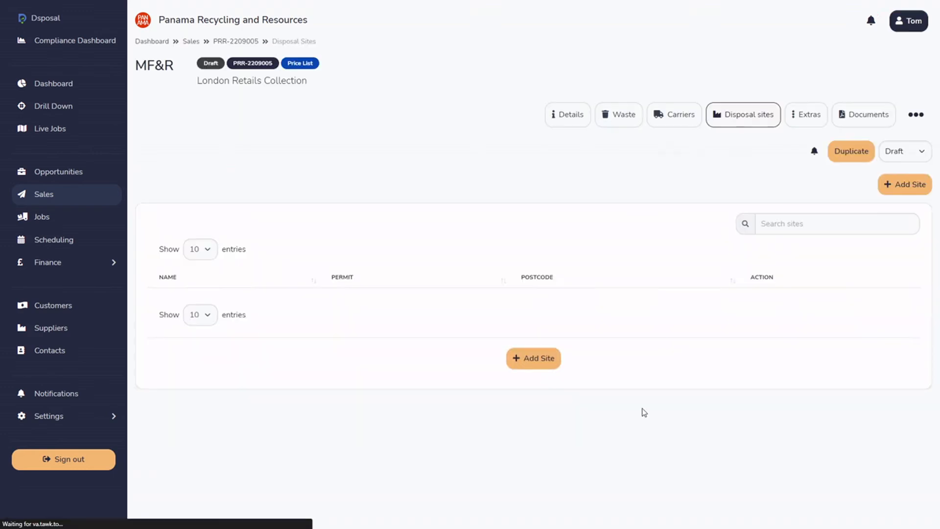
Start a new extra for the sale and examine its extra type and unit choices without selecting any.
{"action": "left_click", "coordinate": [814, 119]}
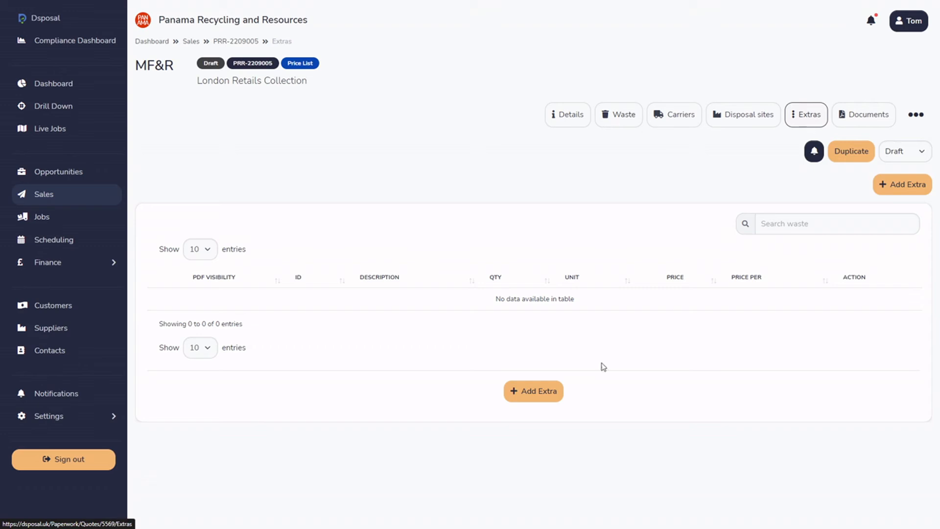
{"action": "left_click", "coordinate": [543, 396]}
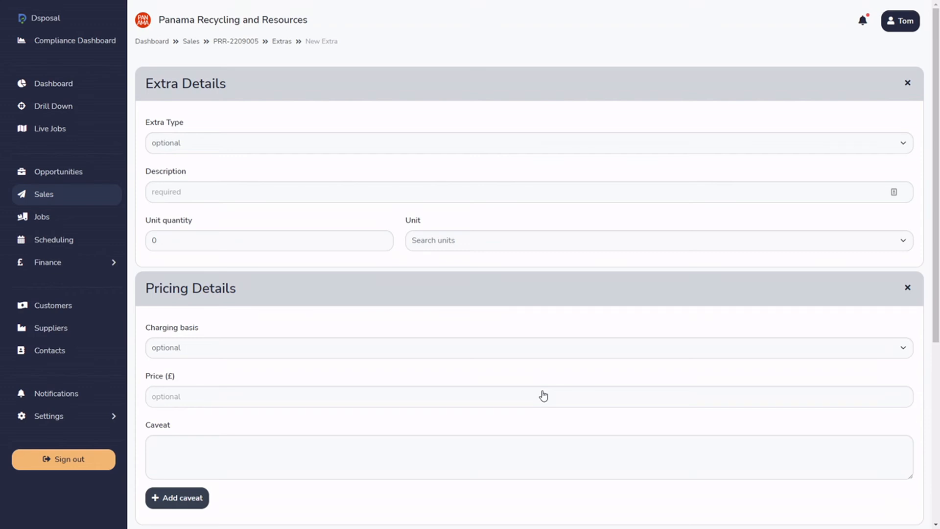
{"action": "left_click", "coordinate": [264, 142]}
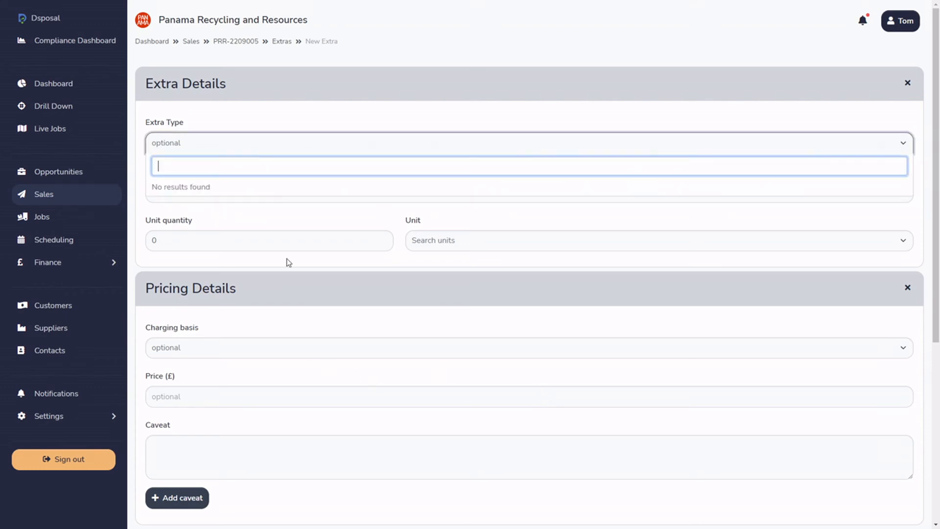
{"action": "left_click", "coordinate": [202, 122]}
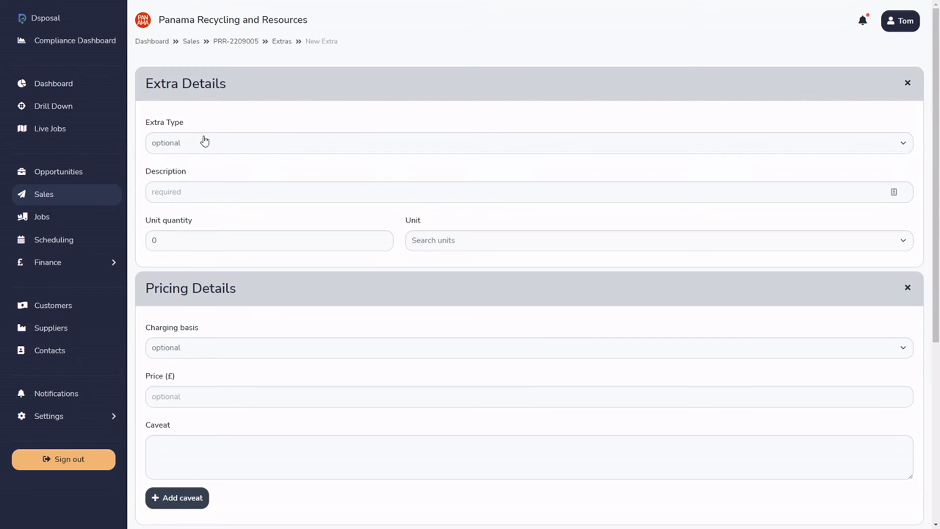
{"action": "left_click", "coordinate": [214, 190]}
{"action": "left_click", "coordinate": [471, 245]}
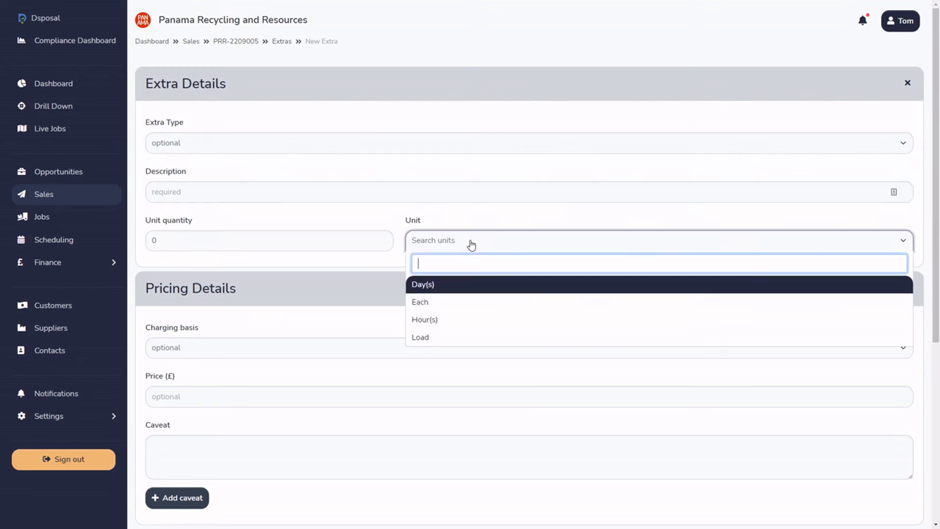
{"action": "left_click", "coordinate": [473, 221]}
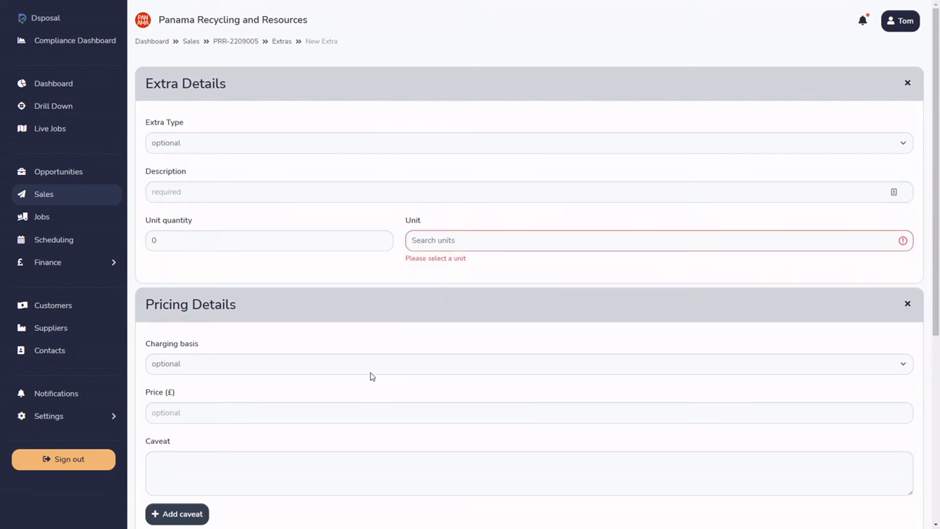
{"action": "left_click", "coordinate": [353, 145]}
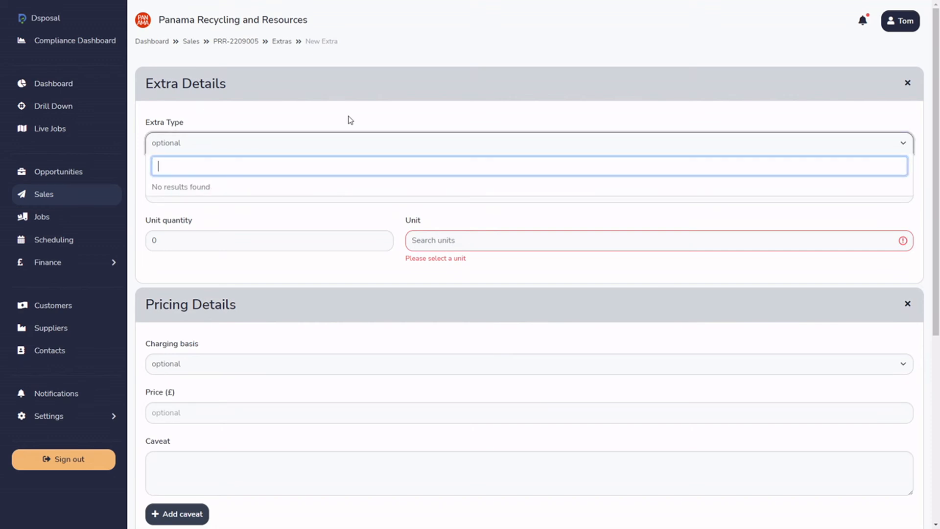
{"action": "left_click", "coordinate": [350, 120]}
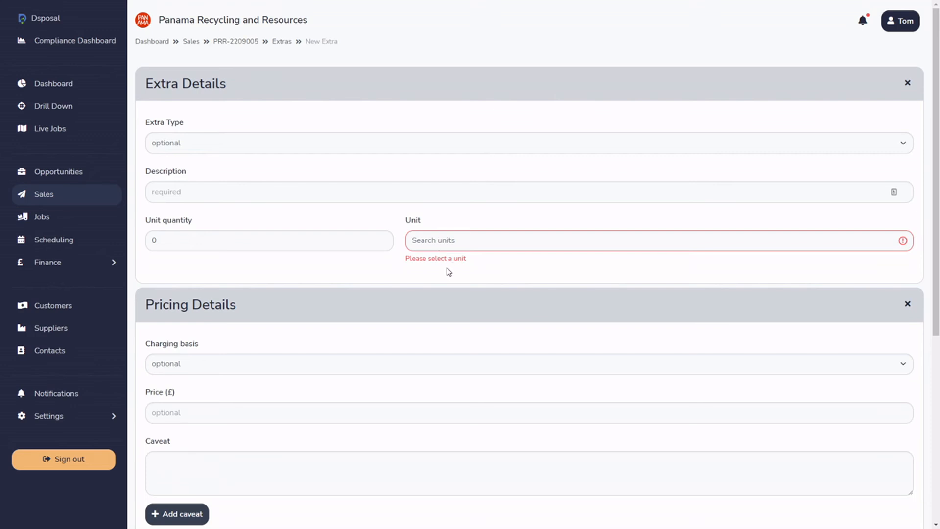
{"action": "left_click", "coordinate": [192, 142]}
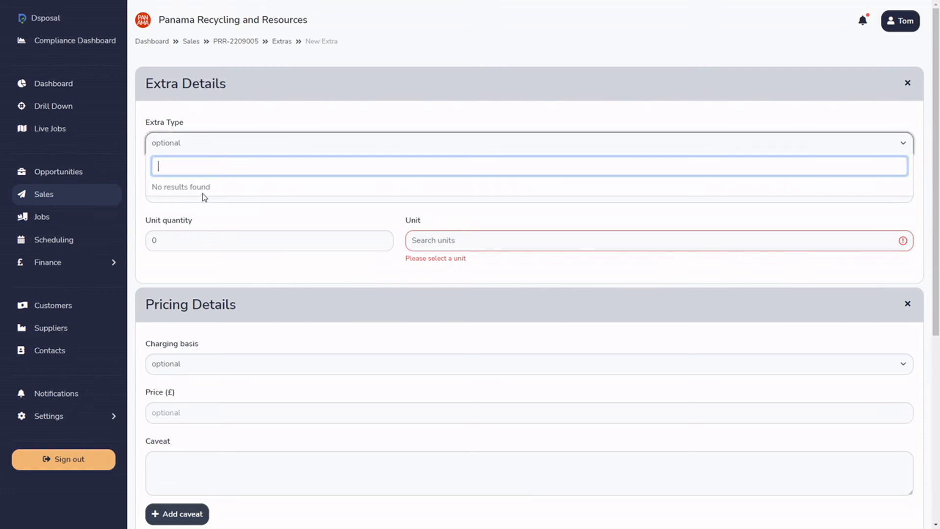
{"action": "left_click", "coordinate": [260, 117]}
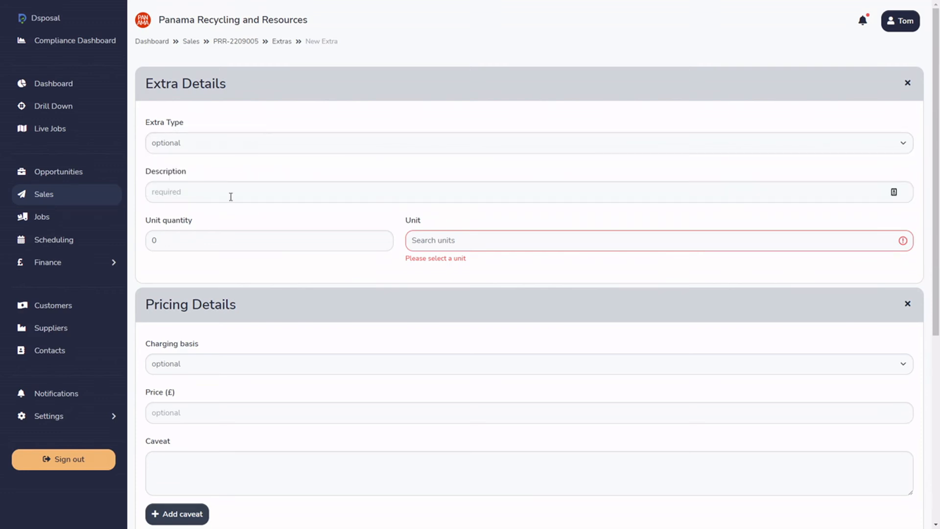
{"action": "left_click", "coordinate": [443, 248]}
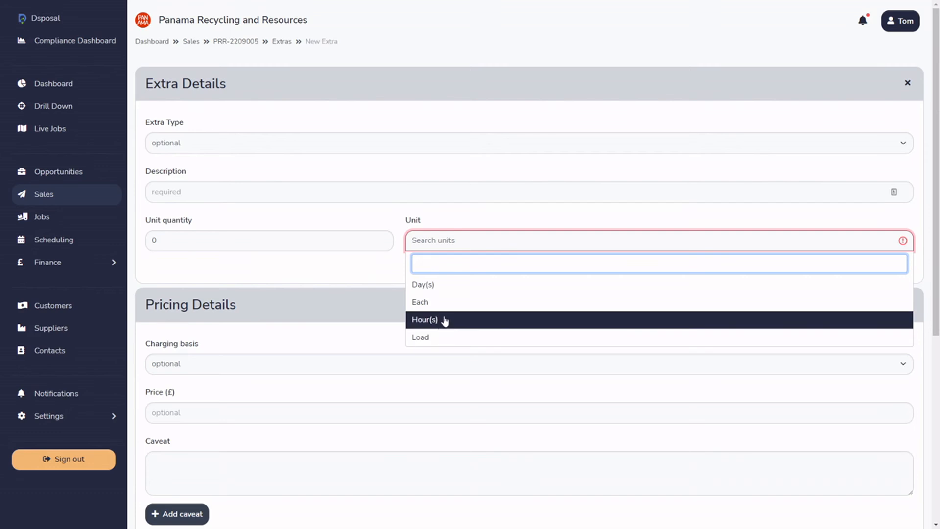
{"action": "left_click", "coordinate": [342, 192]}
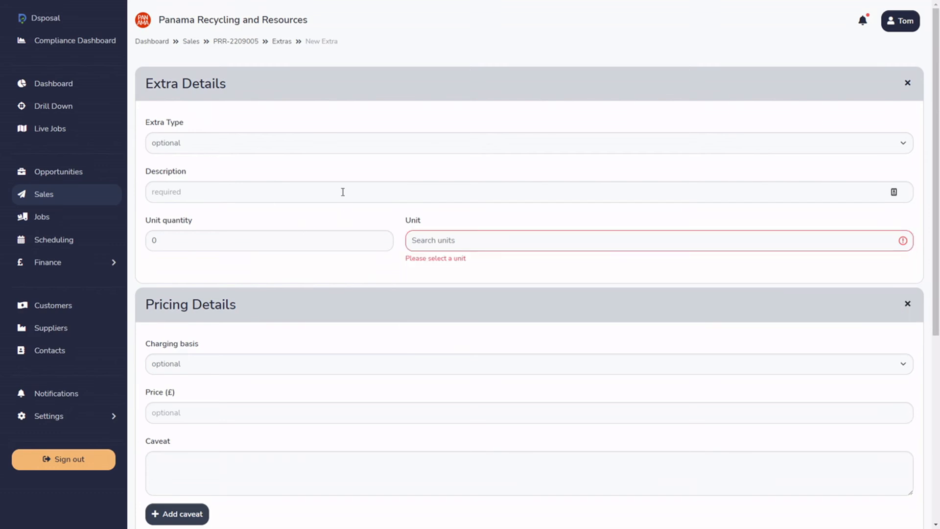
Find the Extra Types table among the reference settings by searching for extra, and open it.
{"action": "left_click", "coordinate": [76, 423]}
{"action": "scroll", "coordinate": [65, 323], "scroll_direction": "down", "scroll_amount": 2}
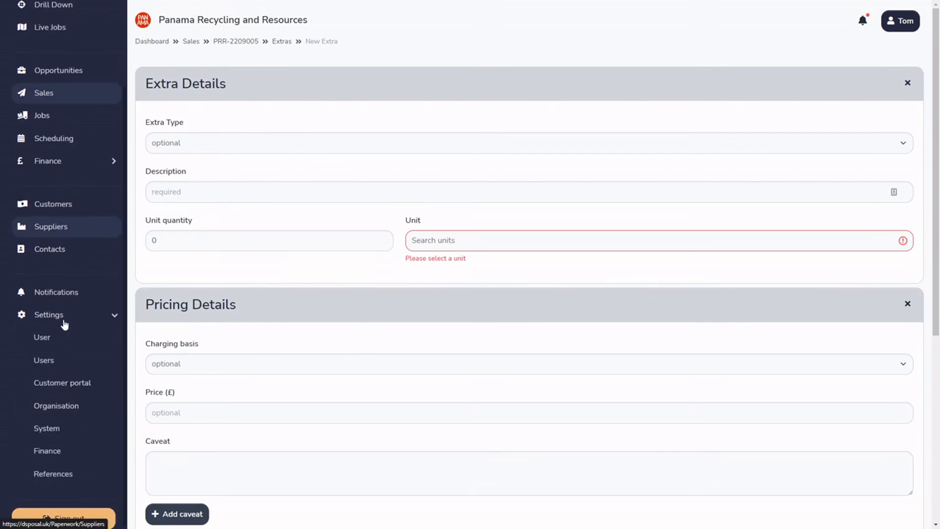
{"action": "left_click", "coordinate": [76, 481]}
{"action": "left_click", "coordinate": [884, 132]}
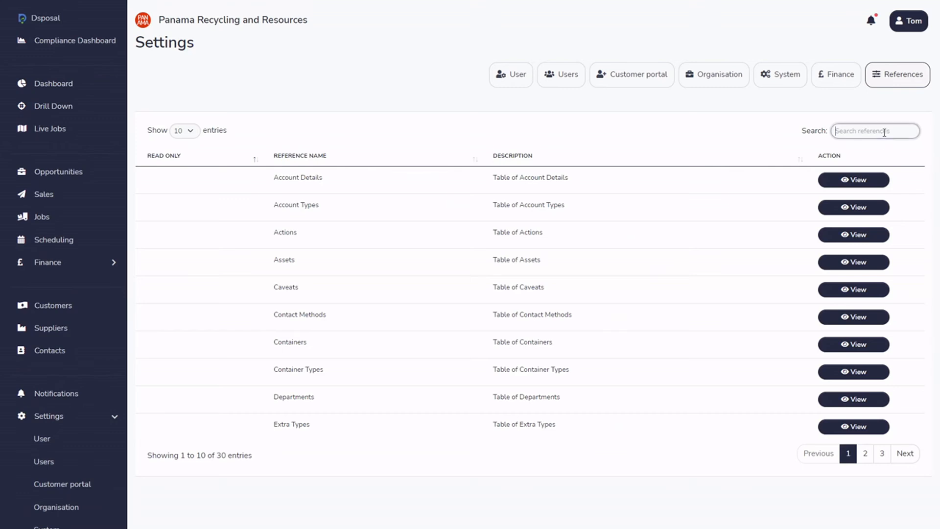
{"action": "type", "text": "extra"}
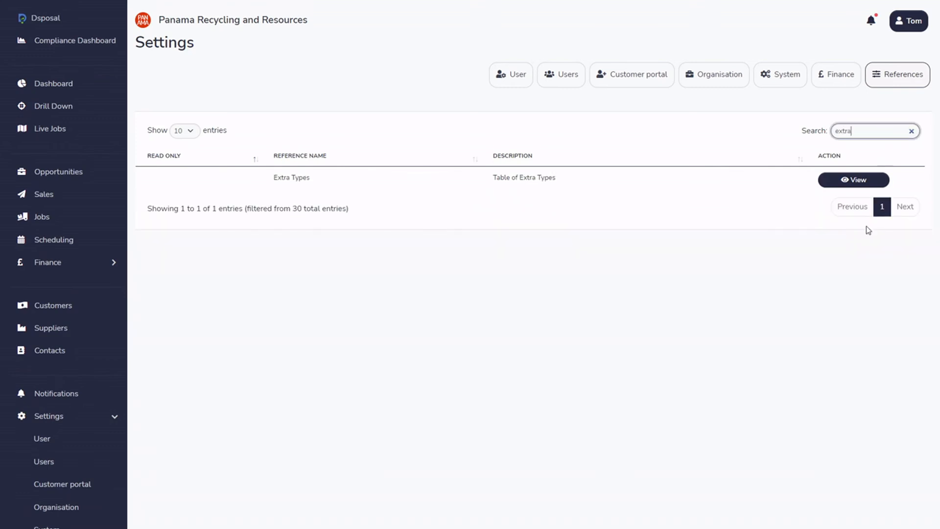
{"action": "left_click", "coordinate": [853, 180]}
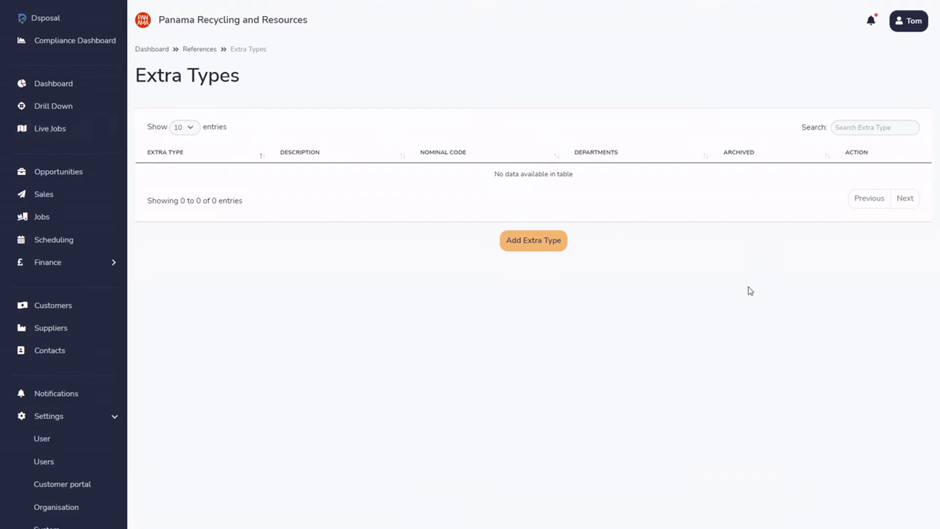
Start a new extra type named Transport with the description "The price of the transport".
{"action": "left_click", "coordinate": [537, 251]}
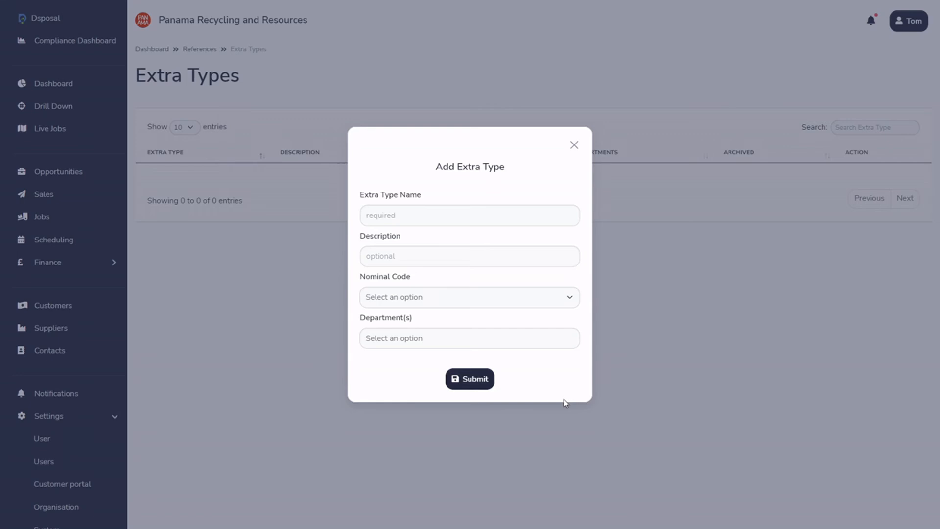
{"action": "left_click", "coordinate": [461, 213]}
{"action": "type", "text": "Tra"}
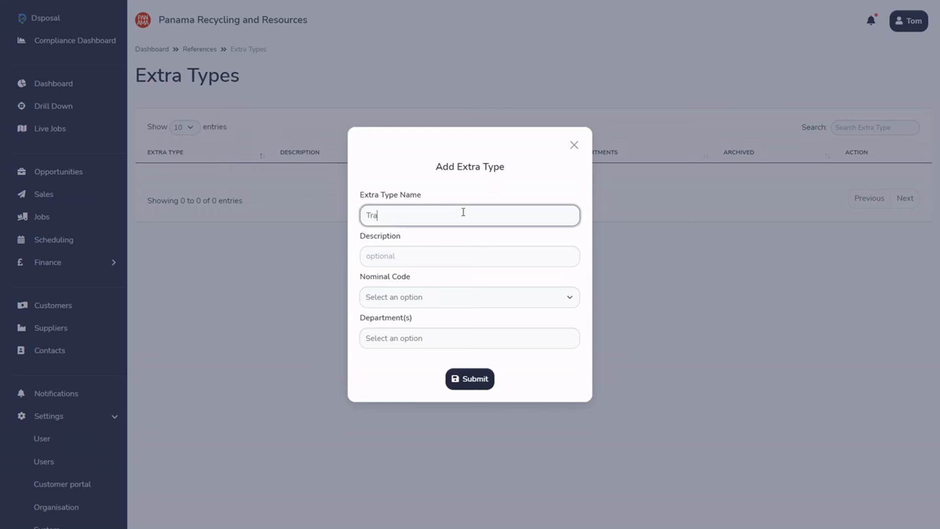
{"action": "type", "text": "nsppoort"}
{"action": "left_click", "coordinate": [434, 259]}
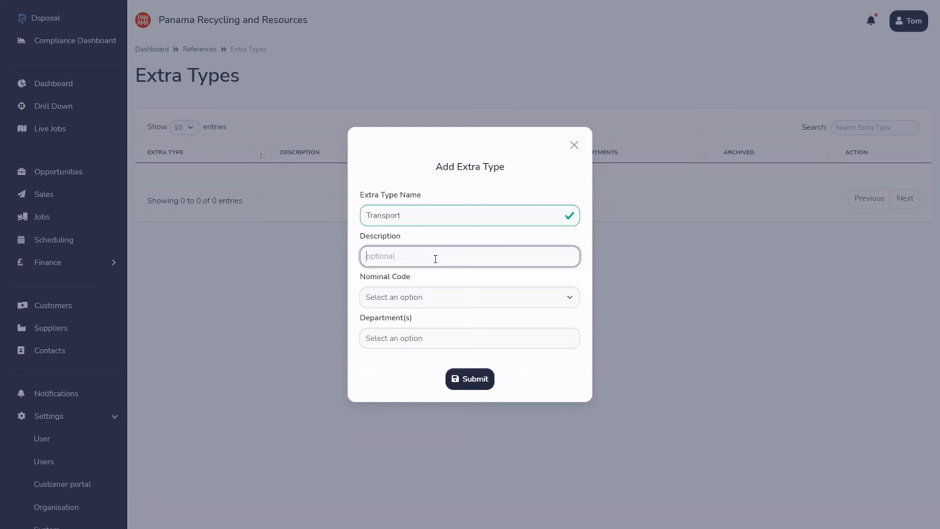
{"action": "type", "text": "The price of the transport"}
Assign the nominal code 50200 - Skip Hire to the extra type and submit it without selecting a department.
{"action": "left_click", "coordinate": [459, 338]}
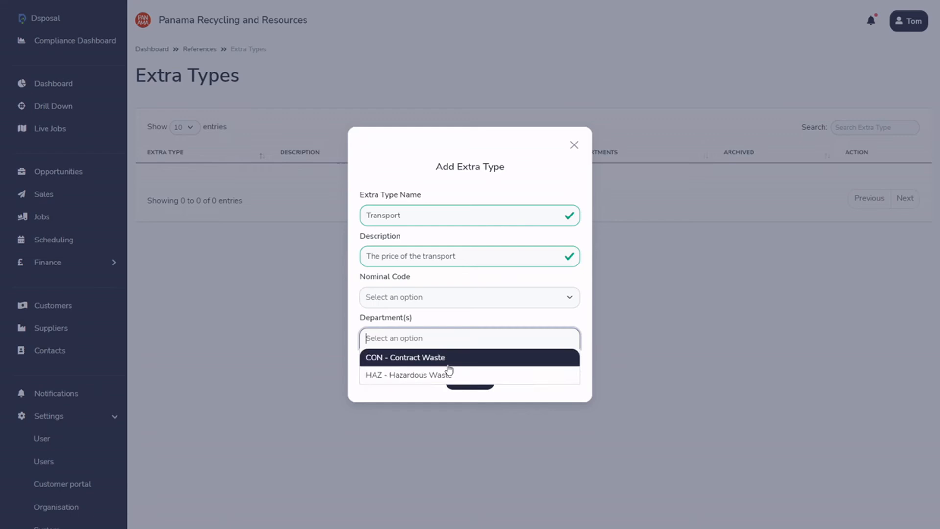
{"action": "left_click", "coordinate": [467, 321]}
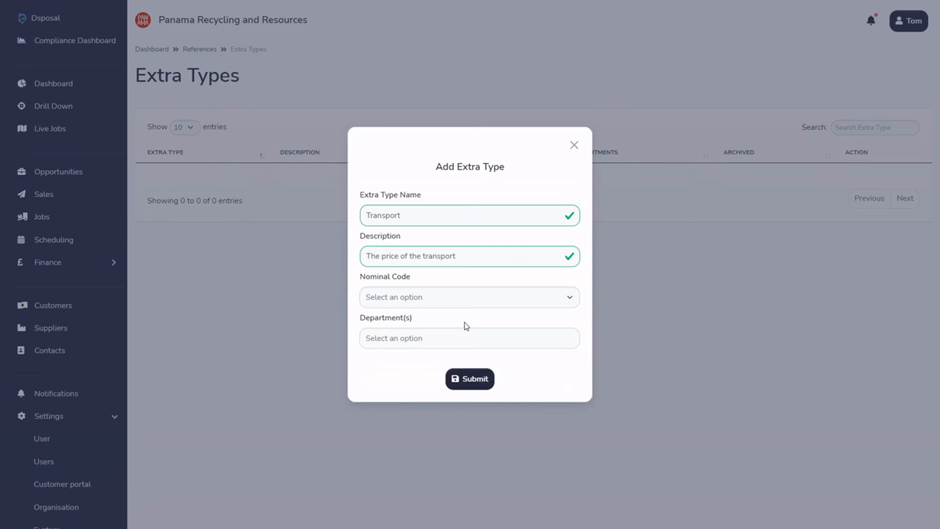
{"action": "left_click", "coordinate": [464, 376]}
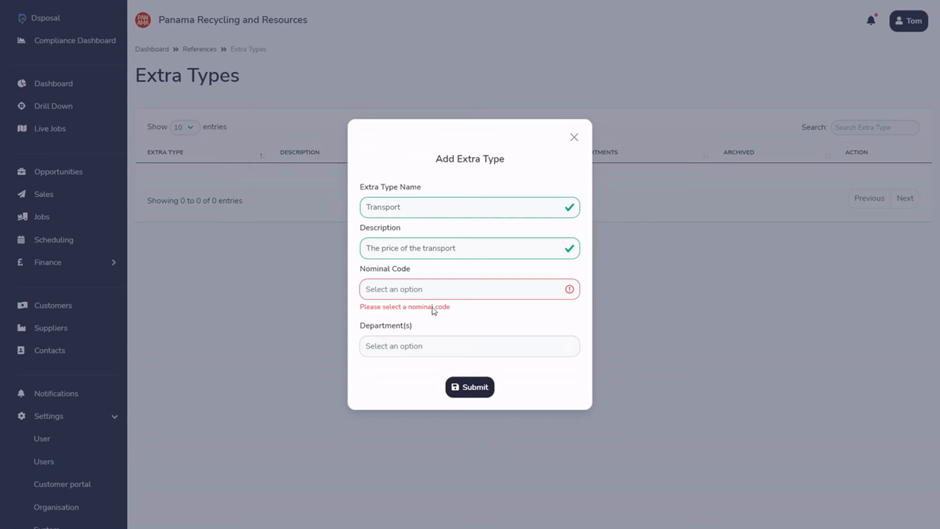
{"action": "left_click", "coordinate": [458, 291]}
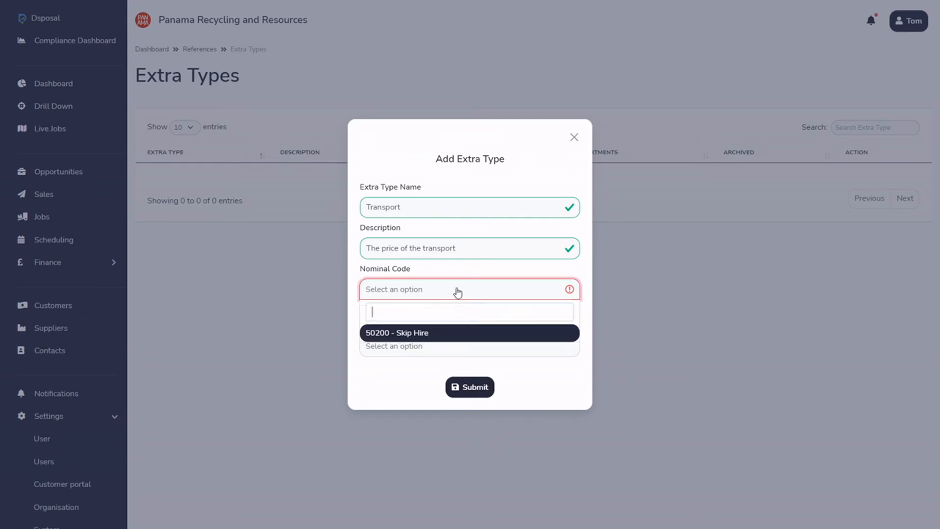
{"action": "left_click", "coordinate": [435, 336]}
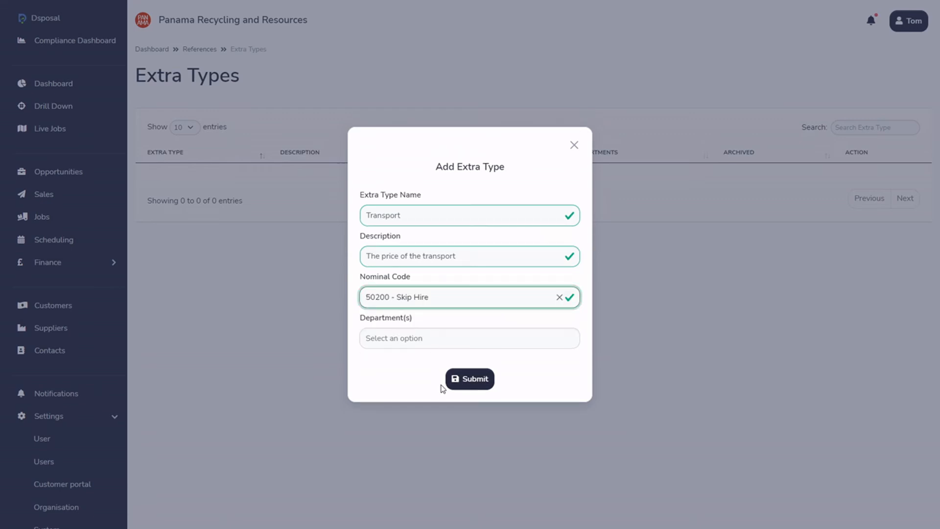
{"action": "left_click", "coordinate": [471, 384]}
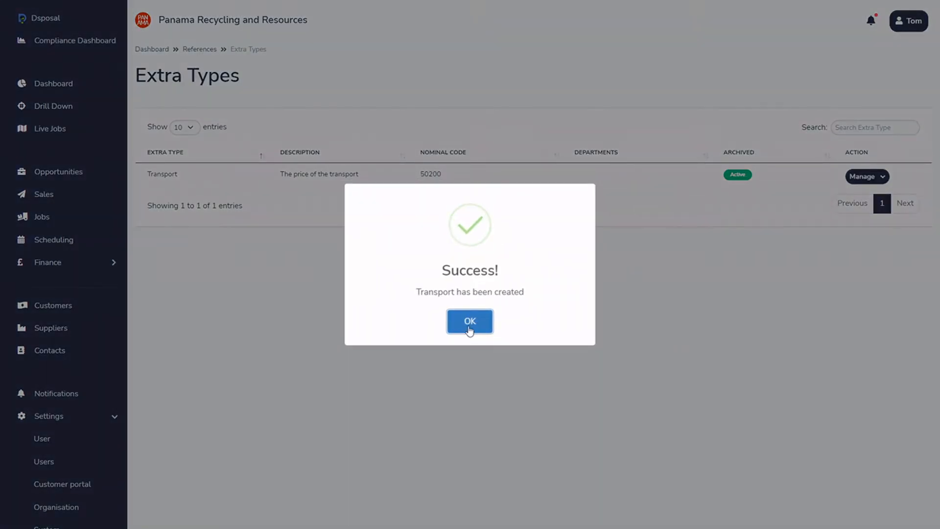
{"action": "left_click", "coordinate": [469, 329]}
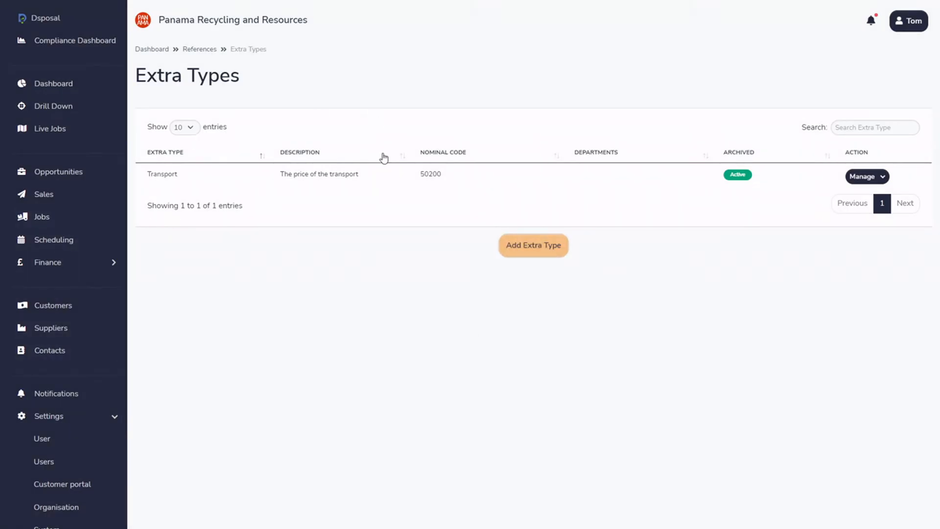
Open the extras of the London Retails Collection sale and start a new extra.
{"action": "left_click", "coordinate": [59, 201]}
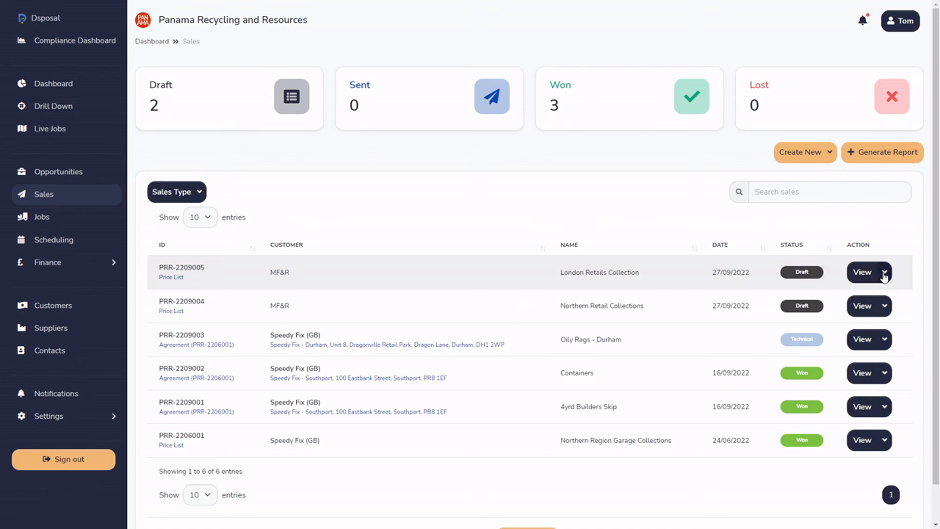
{"action": "left_click", "coordinate": [884, 272]}
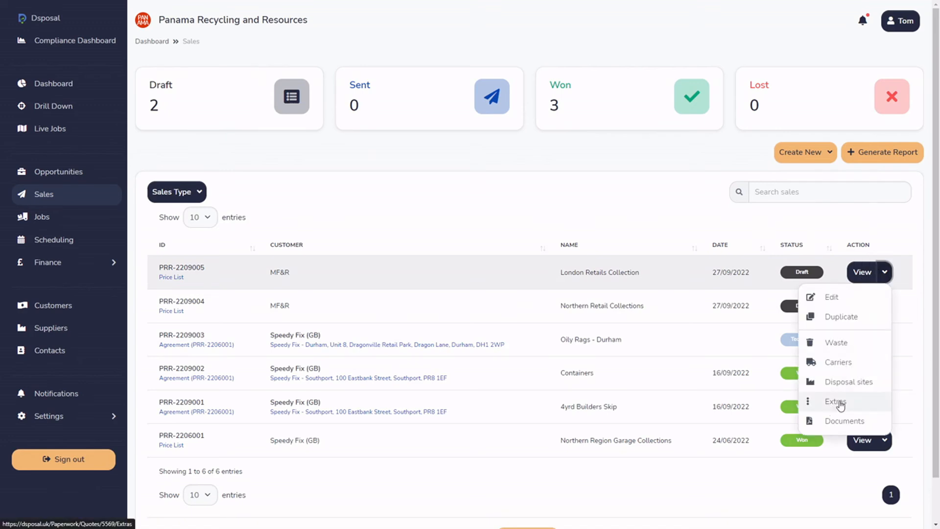
{"action": "left_click", "coordinate": [835, 402]}
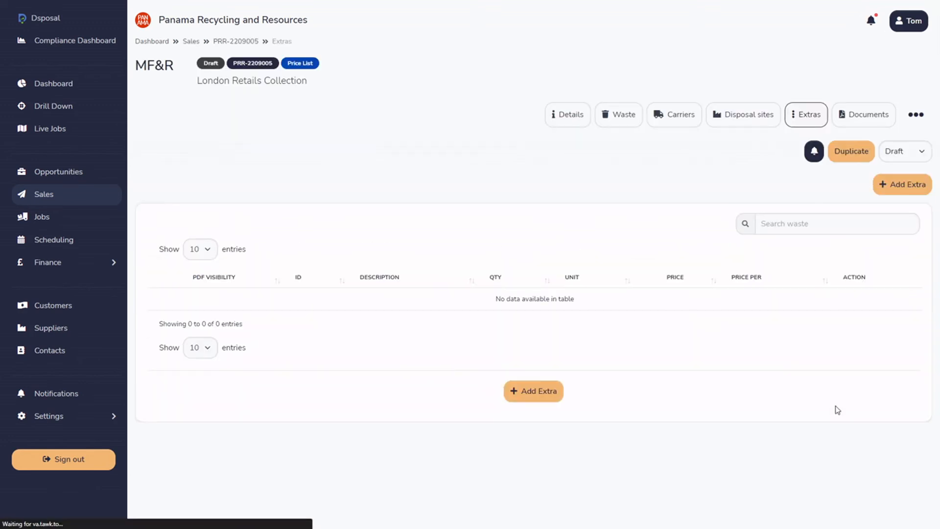
{"action": "left_click", "coordinate": [898, 183]}
Set the extra's type to Transport, its description to Demurrage and its unit to Hour(s), keeping the unit quantity at 0.
{"action": "left_click", "coordinate": [298, 148]}
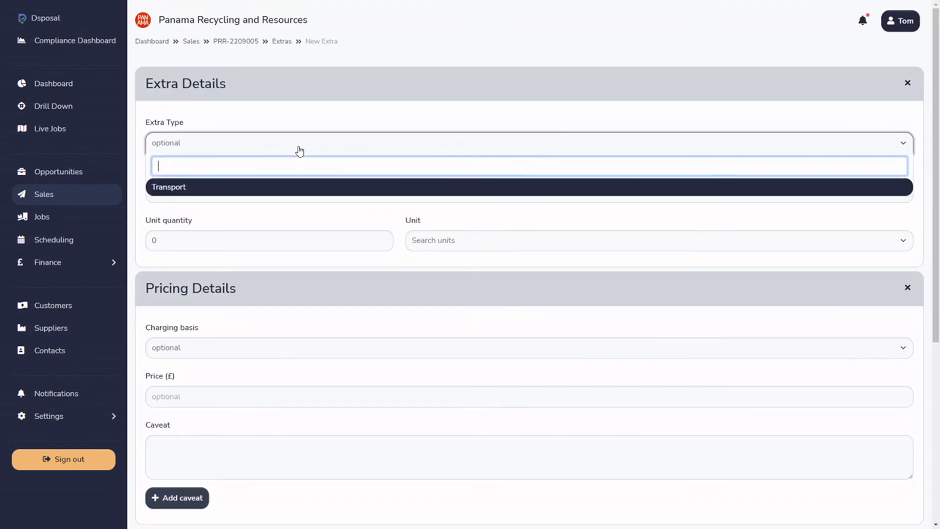
{"action": "left_click", "coordinate": [193, 186]}
{"action": "left_click", "coordinate": [198, 184]}
{"action": "type", "text": "Demurrage"}
{"action": "key", "text": "Tab"}
{"action": "left_click", "coordinate": [246, 224]}
{"action": "left_click", "coordinate": [446, 248]}
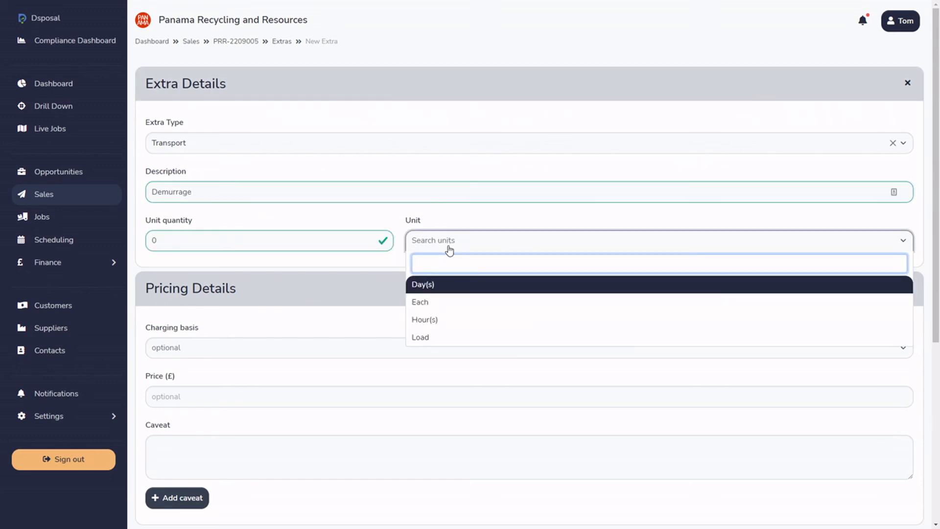
{"action": "left_click", "coordinate": [433, 321]}
Set the extra's charging basis to Unit and its price to £72.
{"action": "left_click", "coordinate": [189, 349]}
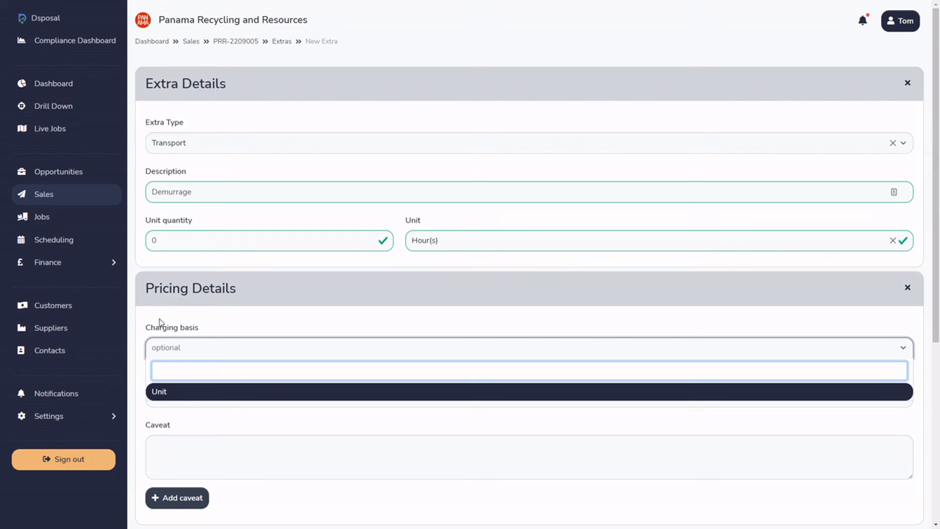
{"action": "left_click", "coordinate": [164, 392]}
{"action": "scroll", "coordinate": [175, 400], "scroll_direction": "down", "scroll_amount": 3}
{"action": "left_click", "coordinate": [196, 237]}
{"action": "scroll", "coordinate": [206, 231], "scroll_direction": "up", "scroll_amount": 2}
{"action": "type", "text": "72"}
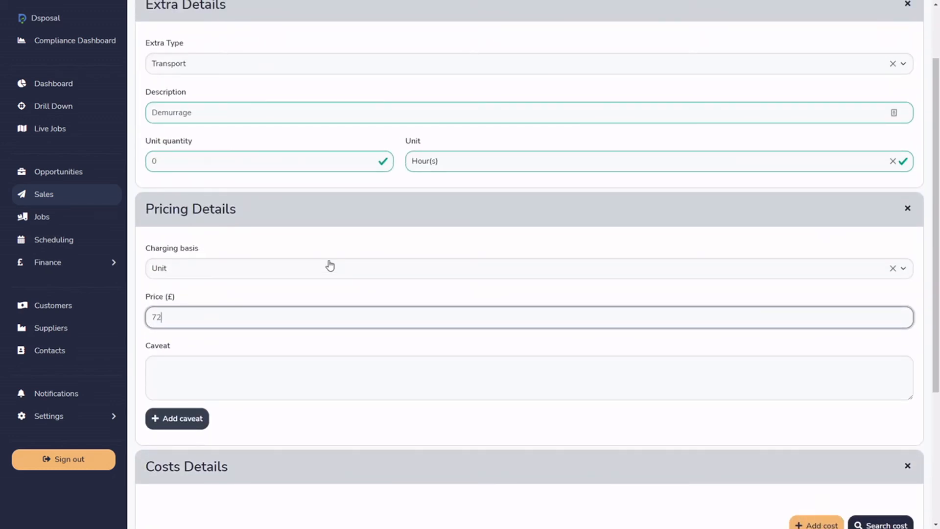
{"action": "left_click", "coordinate": [341, 300]}
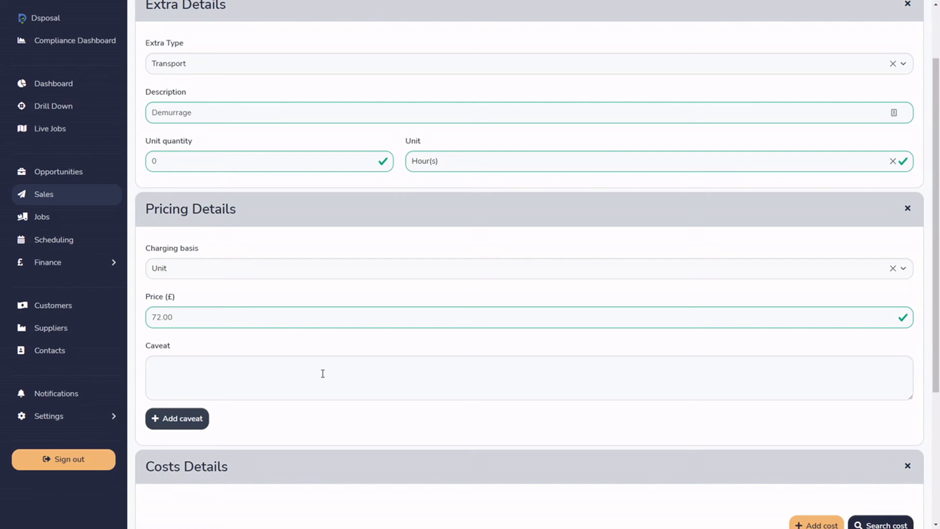
Check the saved caveats and enter the caveat "charged after 30 minutes on site, based on 15-minute pro rata".
{"action": "left_click", "coordinate": [200, 423]}
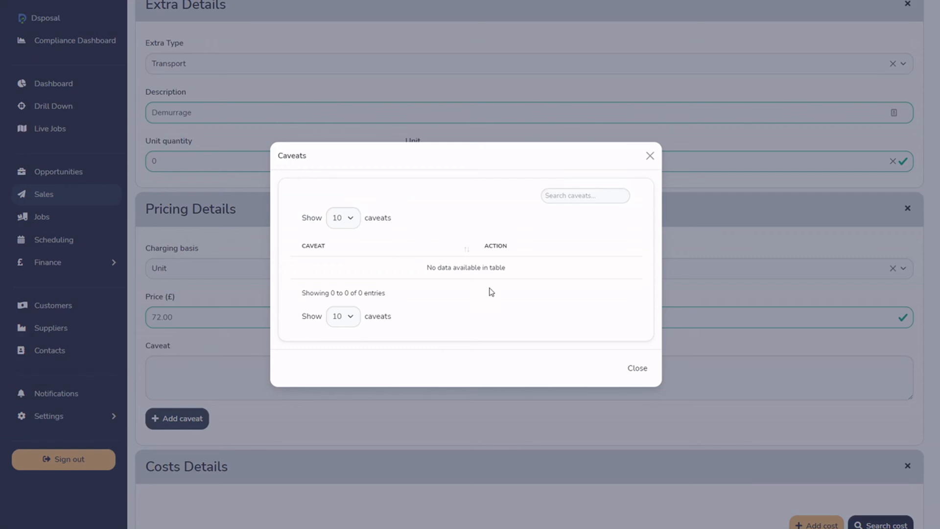
{"action": "left_click", "coordinate": [650, 155]}
{"action": "left_click", "coordinate": [238, 381]}
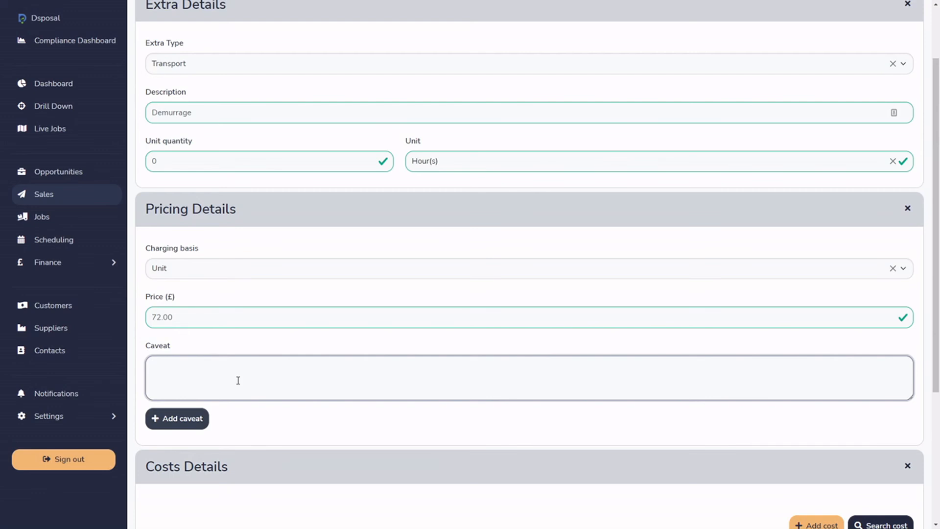
{"action": "type", "text": "chr"}
{"action": "type", "text": "rged afte"}
{"action": "type", "text": "r 30 minut"}
{"action": "type", "text": "s"}
{"action": "key", "text": "BackSpace"}
{"action": "type", "text": "es on site, based on 15 minute "}
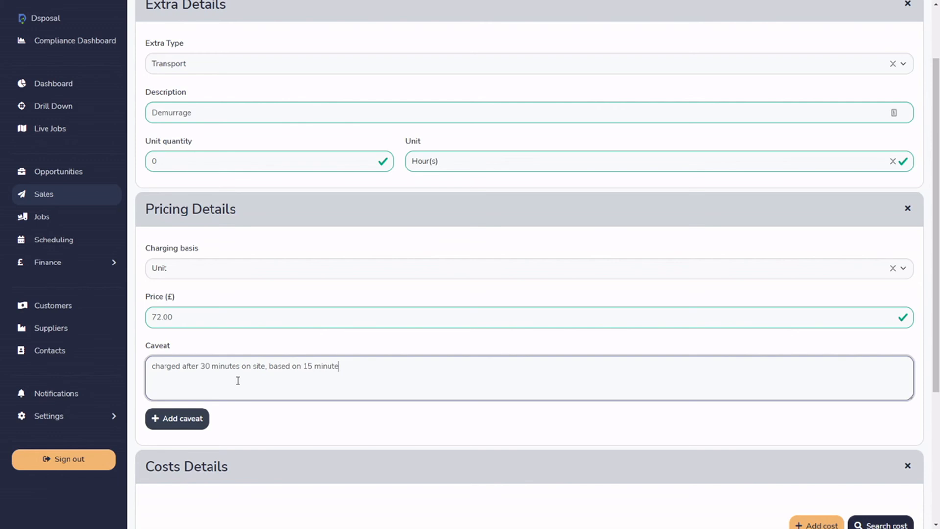
{"action": "type", "text": "pro rat"}
{"action": "right_click", "coordinate": [325, 370]}
{"action": "mouse_move", "coordinate": [293, 167]}
{"action": "left_click", "coordinate": [360, 181]}
Review the fields for adding a cost and create the extra without any cost or private notes.
{"action": "scroll", "coordinate": [508, 440], "scroll_direction": "down", "scroll_amount": 4}
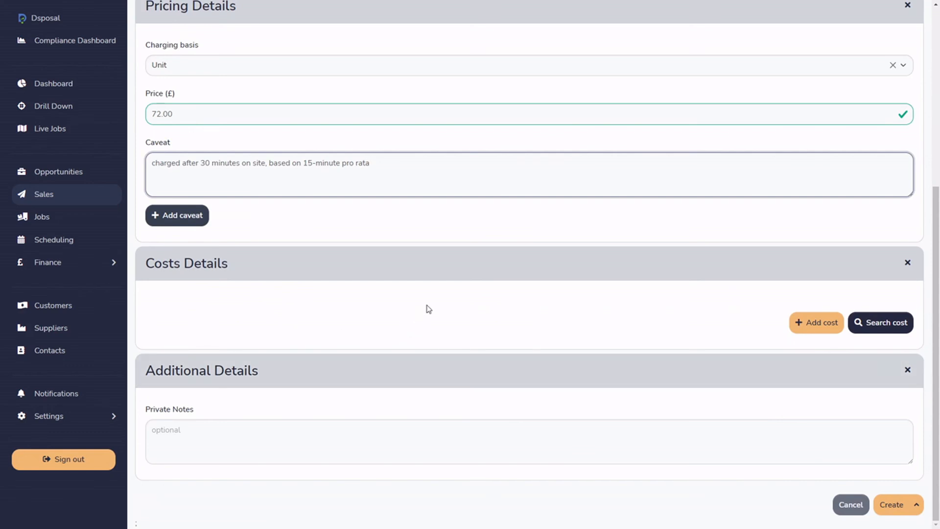
{"action": "scroll", "coordinate": [426, 309], "scroll_direction": "up", "scroll_amount": 5}
{"action": "scroll", "coordinate": [427, 310], "scroll_direction": "down", "scroll_amount": 5}
{"action": "scroll", "coordinate": [428, 310], "scroll_direction": "up", "scroll_amount": 5}
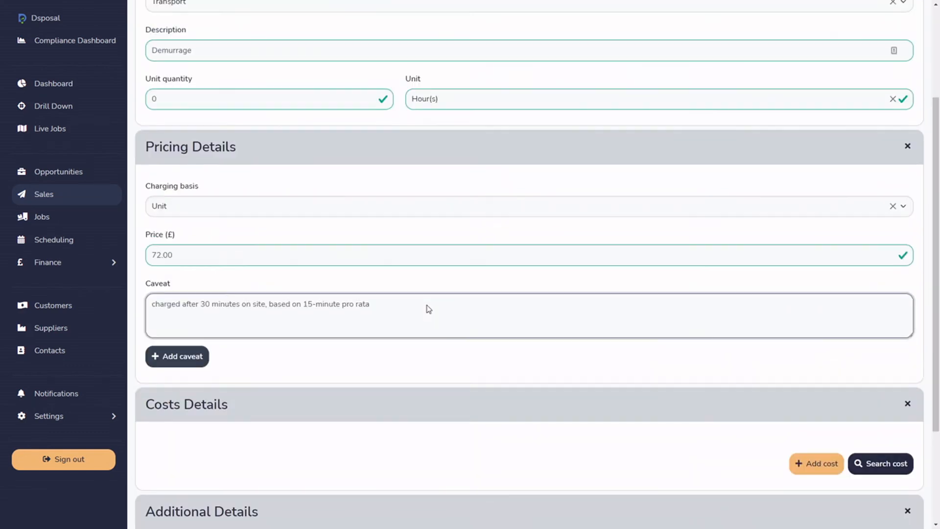
{"action": "scroll", "coordinate": [422, 321], "scroll_direction": "down", "scroll_amount": 5}
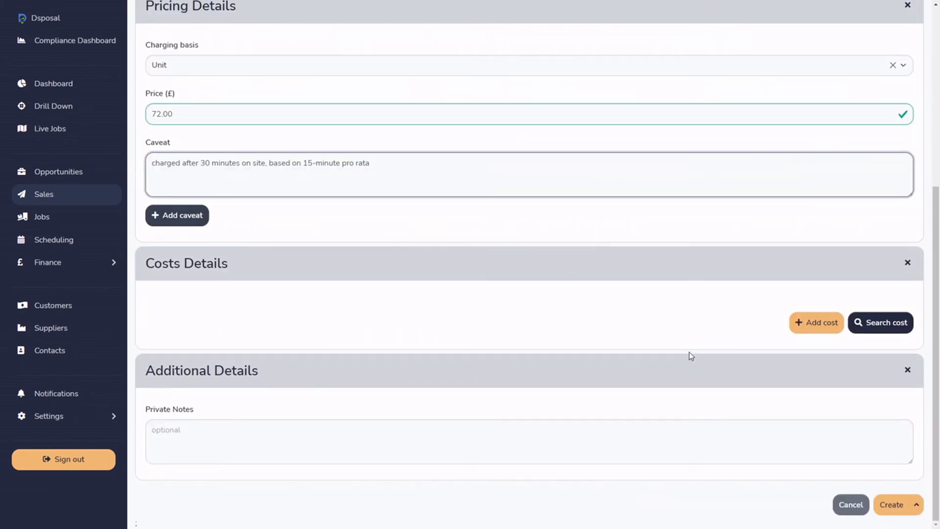
{"action": "left_click", "coordinate": [818, 331]}
{"action": "scroll", "coordinate": [811, 414], "scroll_direction": "down", "scroll_amount": 5}
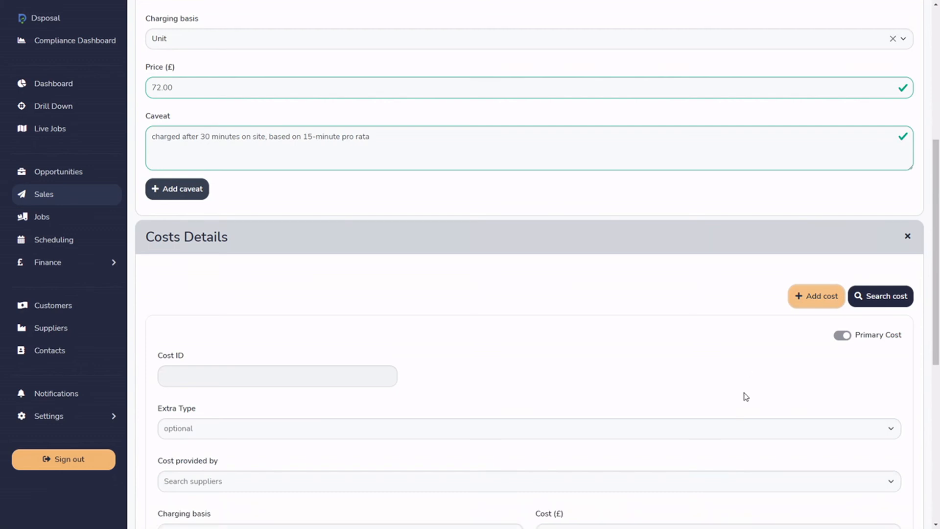
{"action": "scroll", "coordinate": [847, 333], "scroll_direction": "down", "scroll_amount": 3}
{"action": "left_click", "coordinate": [874, 304]}
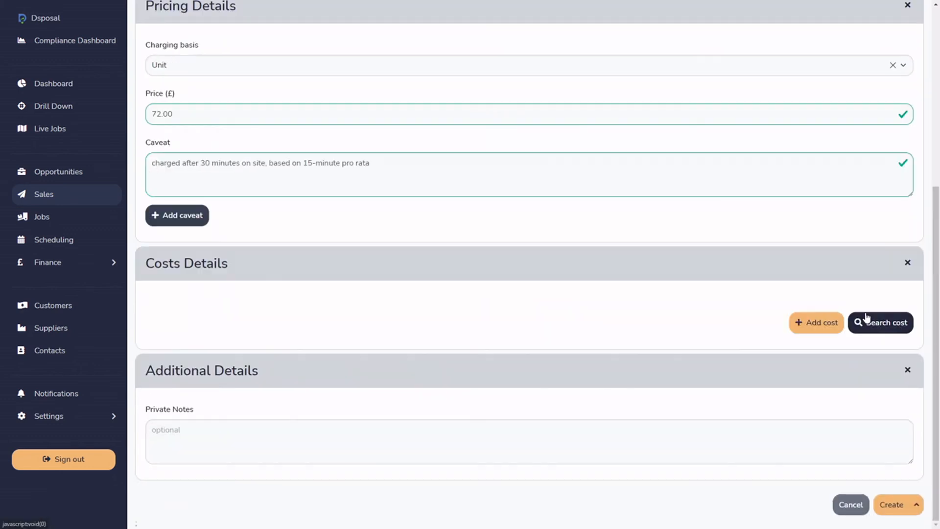
{"action": "left_click", "coordinate": [896, 505]}
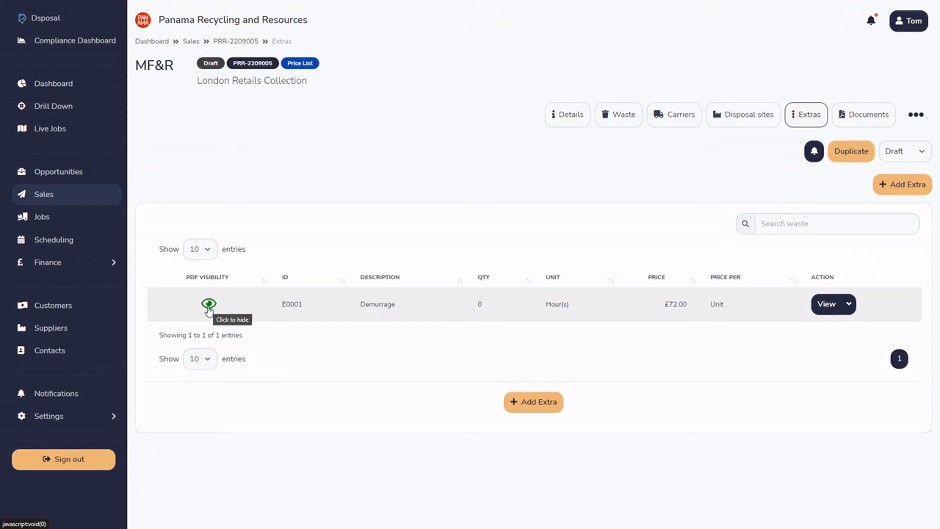
Hide the Demurrage extra from the sale's PDF and show it again.
{"action": "left_click", "coordinate": [208, 305]}
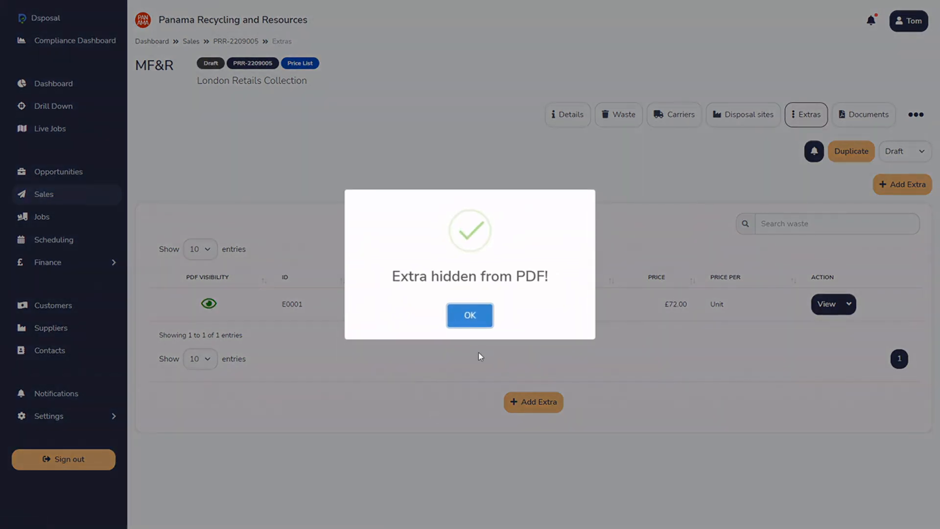
{"action": "left_click", "coordinate": [473, 319]}
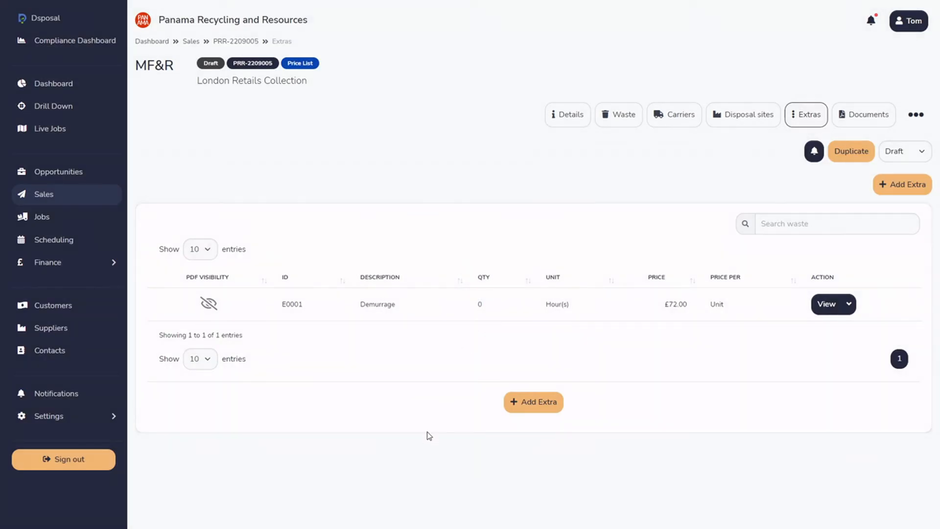
{"action": "left_click", "coordinate": [209, 304]}
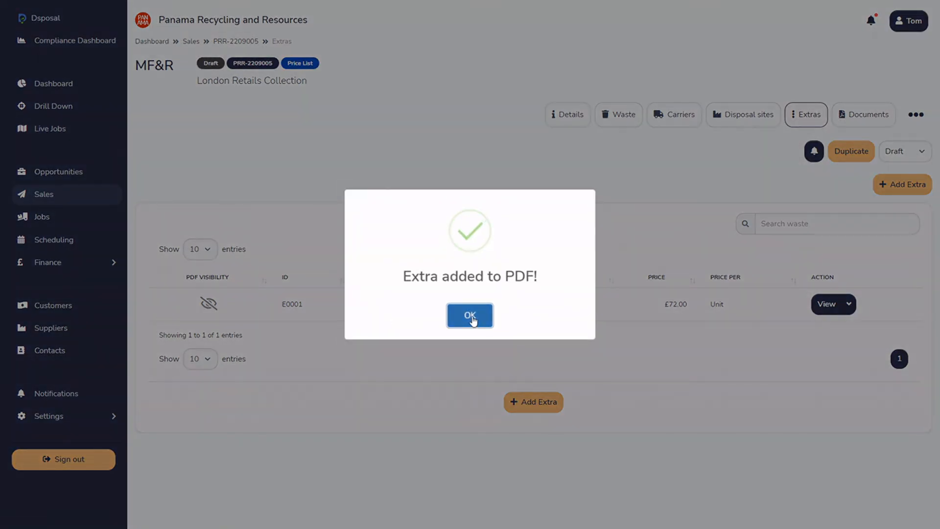
{"action": "left_click", "coordinate": [473, 319]}
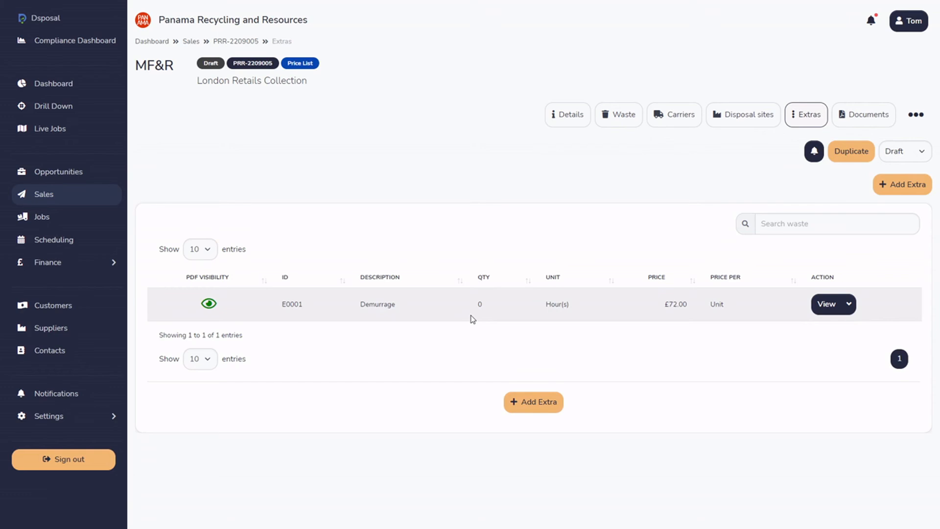
Review the sale's price list document, checking the General Municipal Waste line, the Demurrage line with its caveat, and the page footer.
{"action": "left_click", "coordinate": [856, 116]}
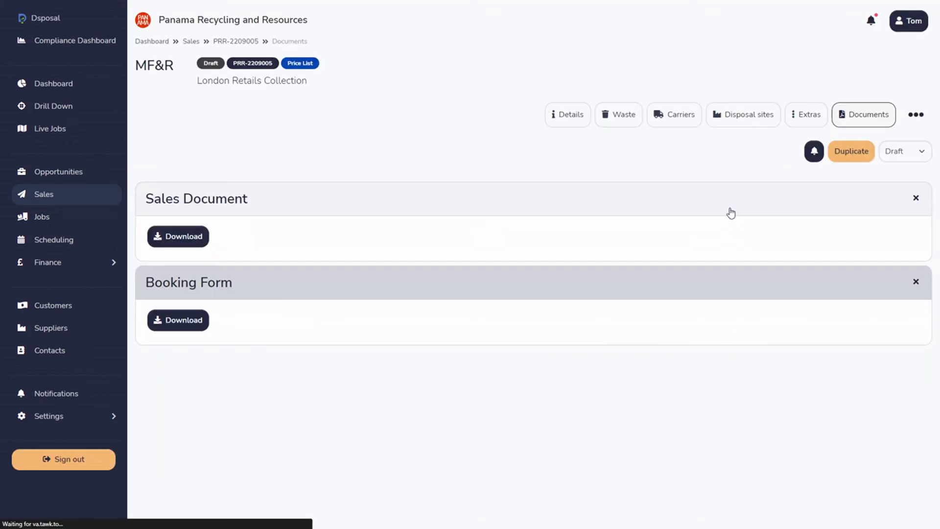
{"action": "left_click", "coordinate": [733, 212]}
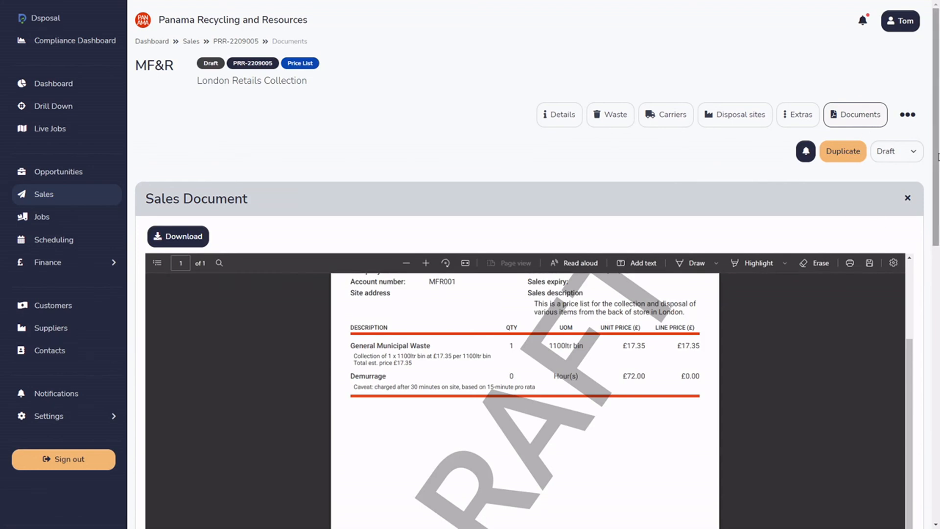
{"action": "scroll", "coordinate": [938, 157], "scroll_direction": "down", "scroll_amount": 3}
{"action": "scroll", "coordinate": [719, 322], "scroll_direction": "up", "scroll_amount": 3}
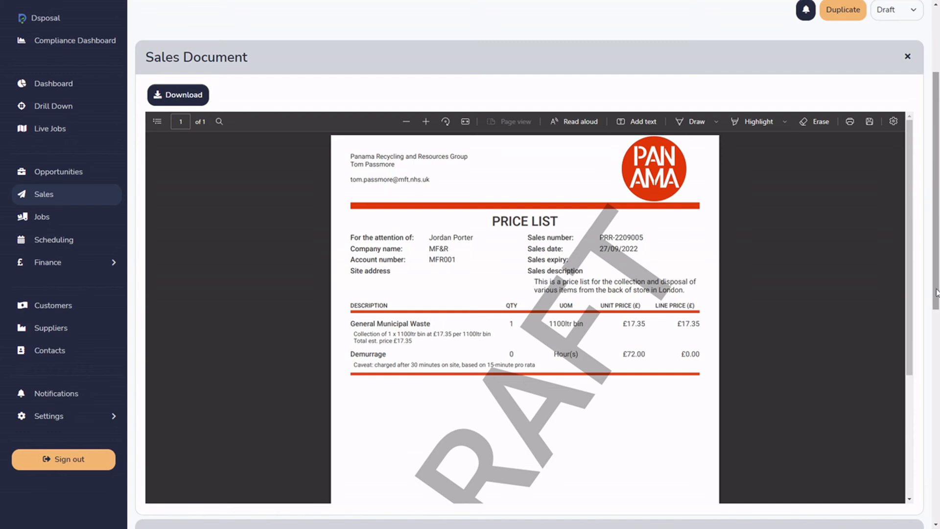
{"action": "left_click_drag", "start_coordinate": [934, 294], "coordinate": [927, 207]}
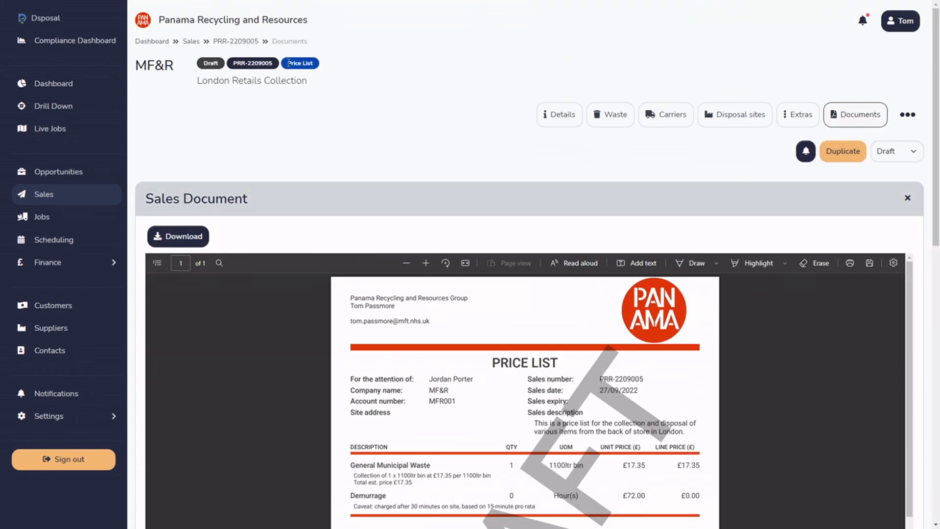
{"action": "left_click_drag", "start_coordinate": [932, 103], "coordinate": [933, 204]}
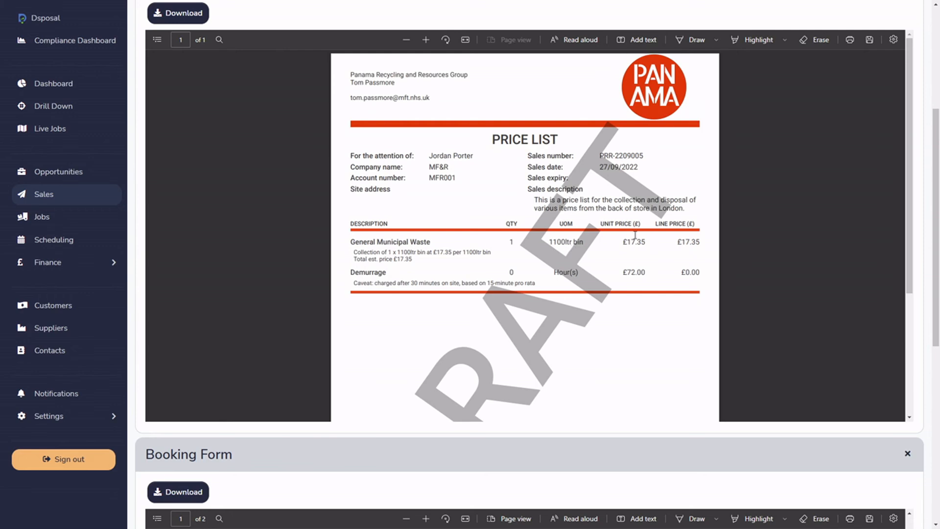
{"action": "left_click_drag", "start_coordinate": [356, 250], "coordinate": [412, 259]}
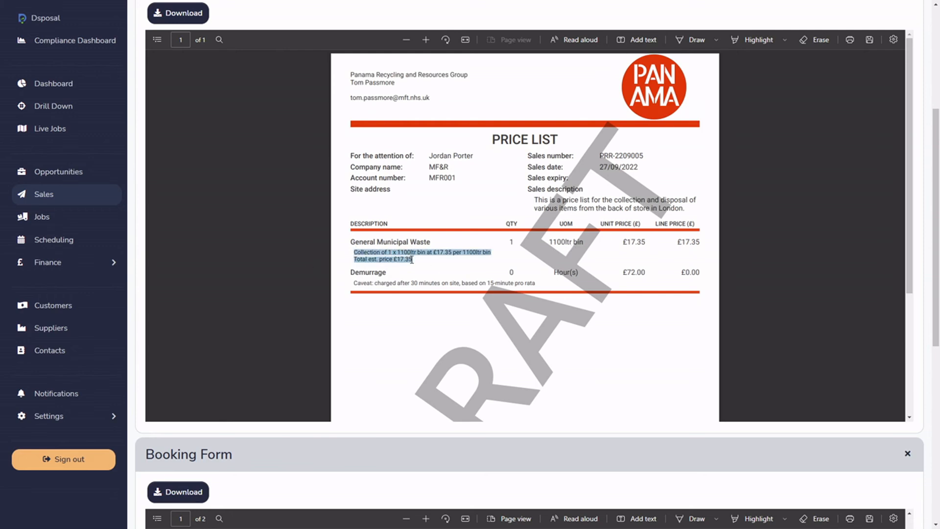
{"action": "left_click", "coordinate": [408, 285]}
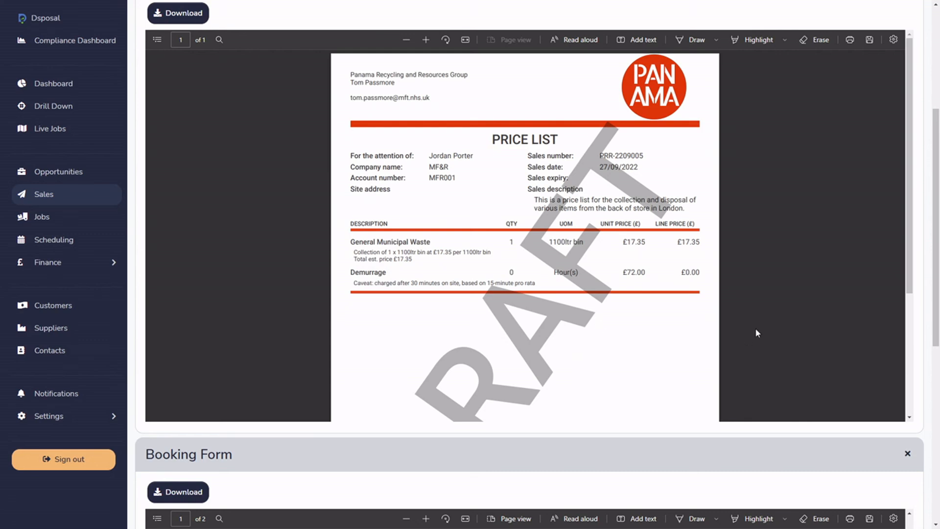
{"action": "left_click_drag", "start_coordinate": [908, 180], "coordinate": [908, 277]}
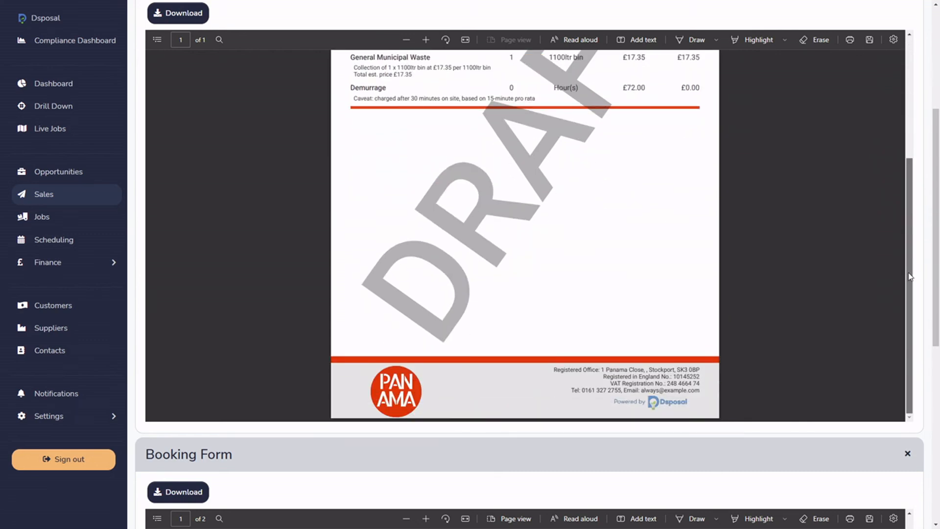
{"action": "scroll", "coordinate": [909, 244], "scroll_direction": "up", "scroll_amount": 3}
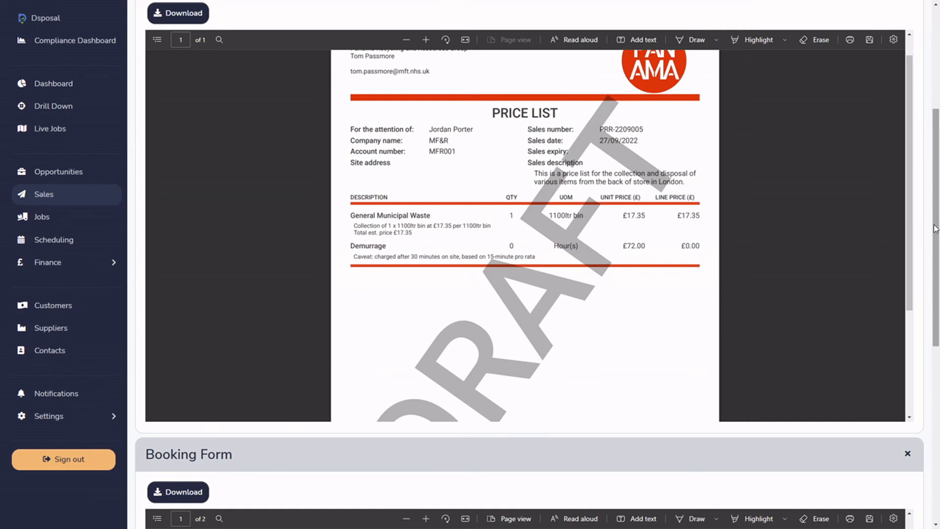
{"action": "scroll", "coordinate": [934, 256], "scroll_direction": "up", "scroll_amount": 3}
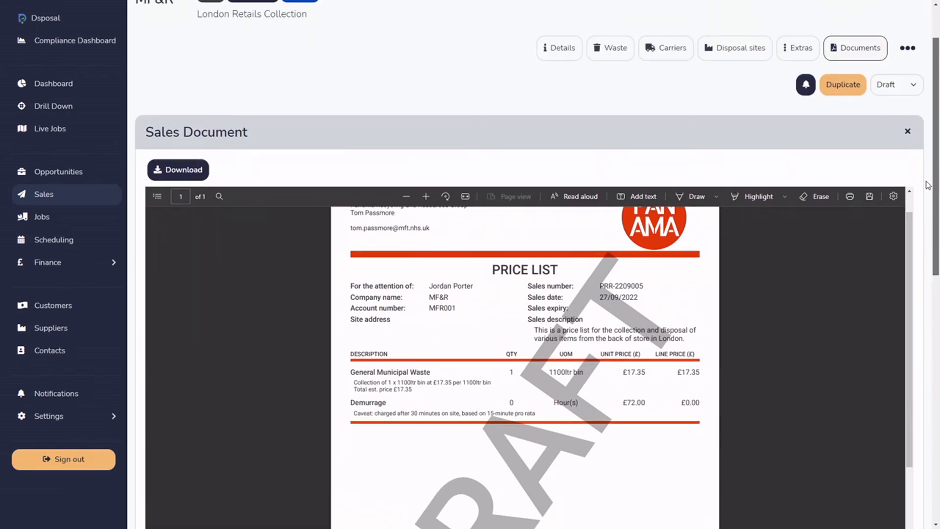
Hide the Demurrage extra from the sale's PDF and check the regenerated price list.
{"action": "left_click", "coordinate": [798, 45]}
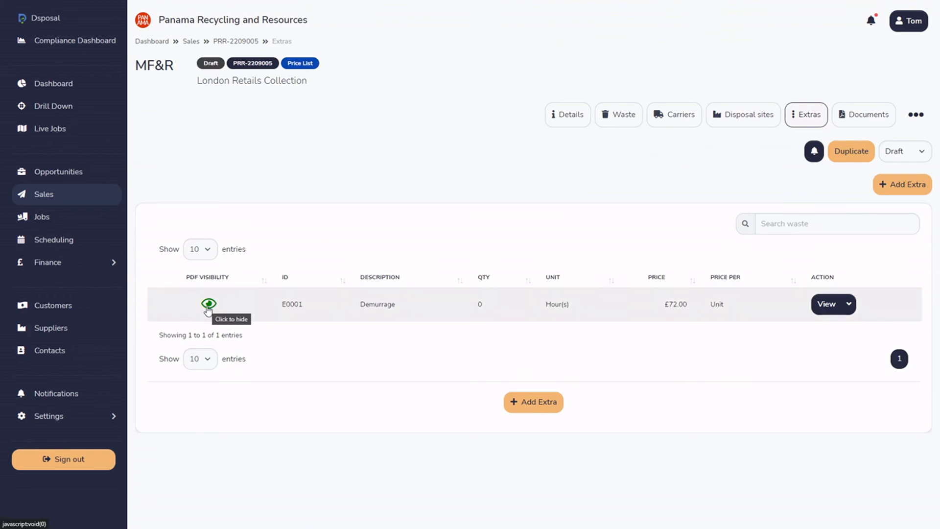
{"action": "left_click", "coordinate": [208, 304]}
{"action": "left_click", "coordinate": [485, 320]}
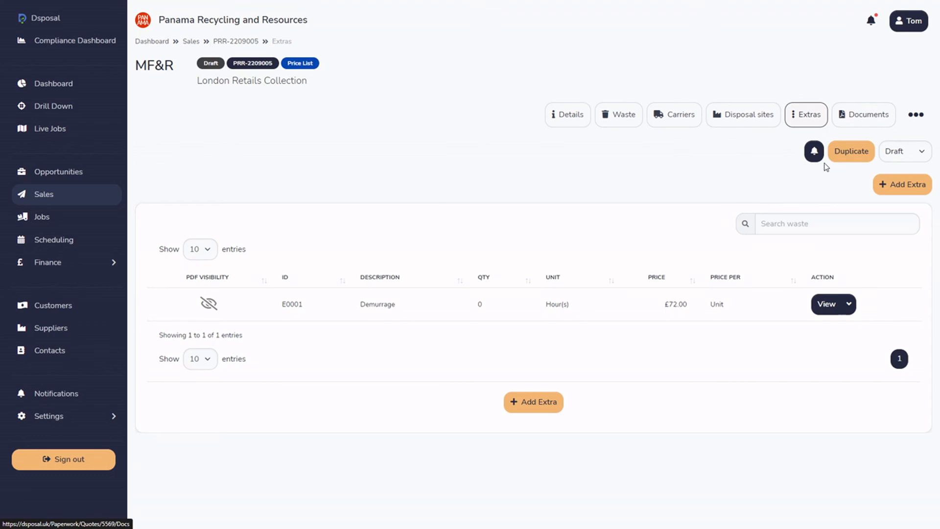
{"action": "left_click", "coordinate": [855, 120]}
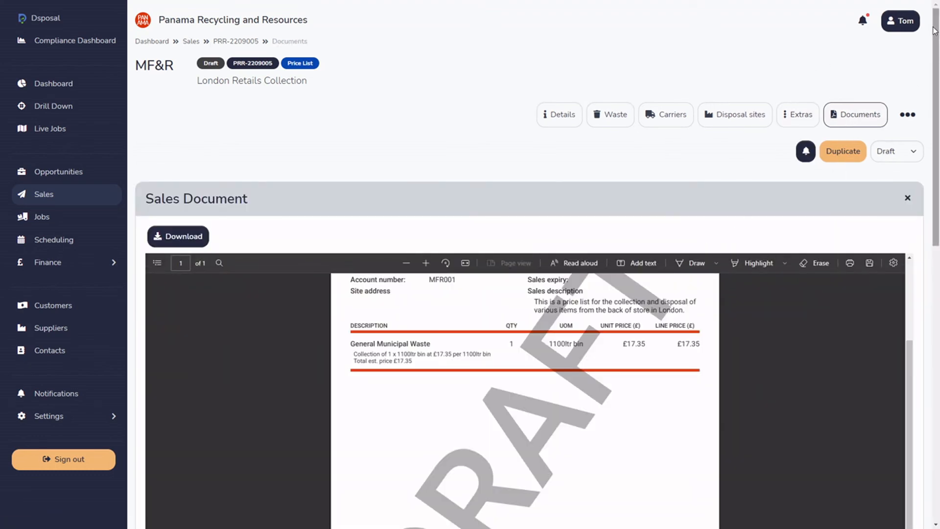
{"action": "left_click_drag", "start_coordinate": [932, 32], "coordinate": [931, 144]}
{"action": "scroll", "coordinate": [598, 220], "scroll_direction": "up", "scroll_amount": 3}
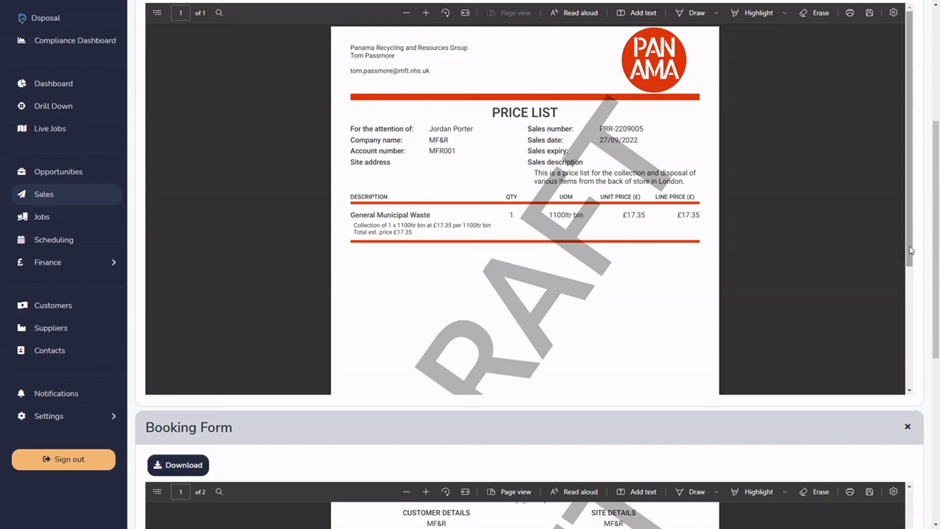
Review the sale's booking form, including its customer, job and waste details.
{"action": "left_click_drag", "start_coordinate": [937, 251], "coordinate": [937, 413]}
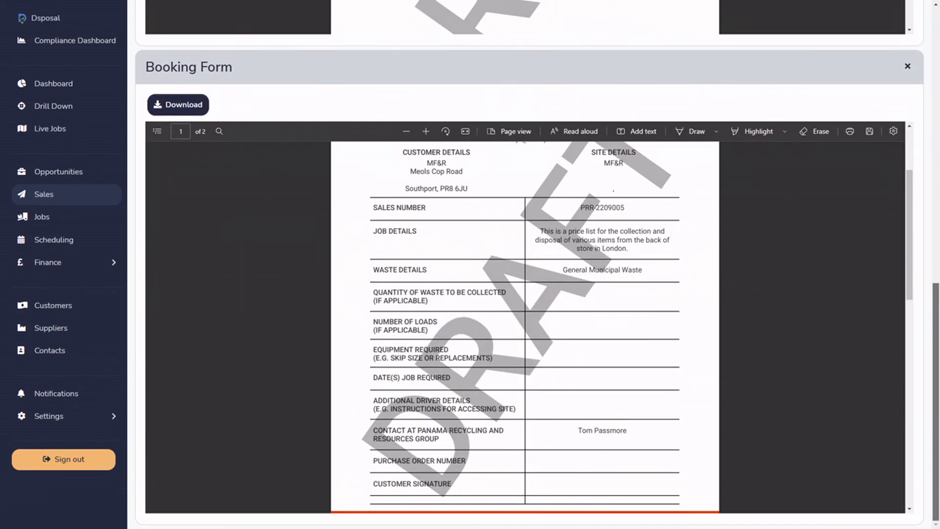
{"action": "left_click_drag", "start_coordinate": [912, 291], "coordinate": [912, 251]}
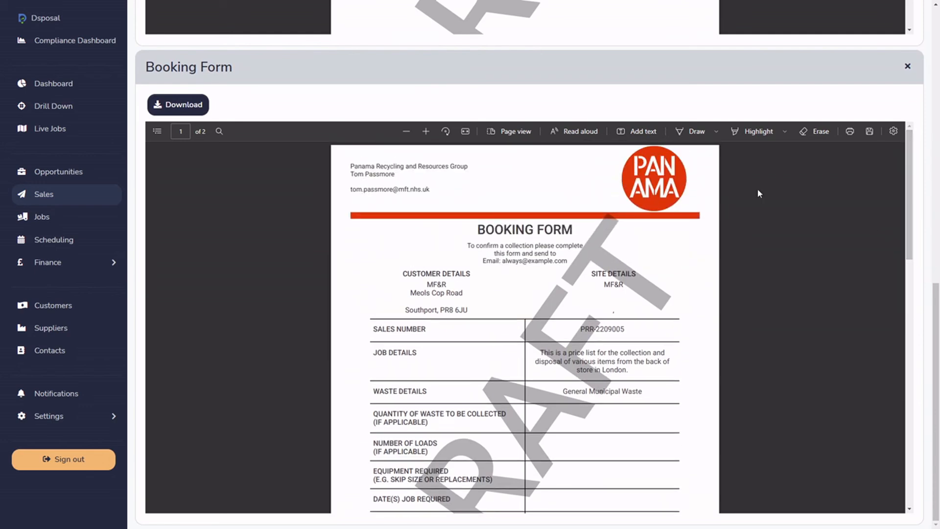
{"action": "mouse_move", "coordinate": [912, 166]}
{"action": "left_mouse_down"}
{"action": "mouse_move", "coordinate": [910, 230]}
{"action": "mouse_move", "coordinate": [907, 201]}
{"action": "left_mouse_up"}
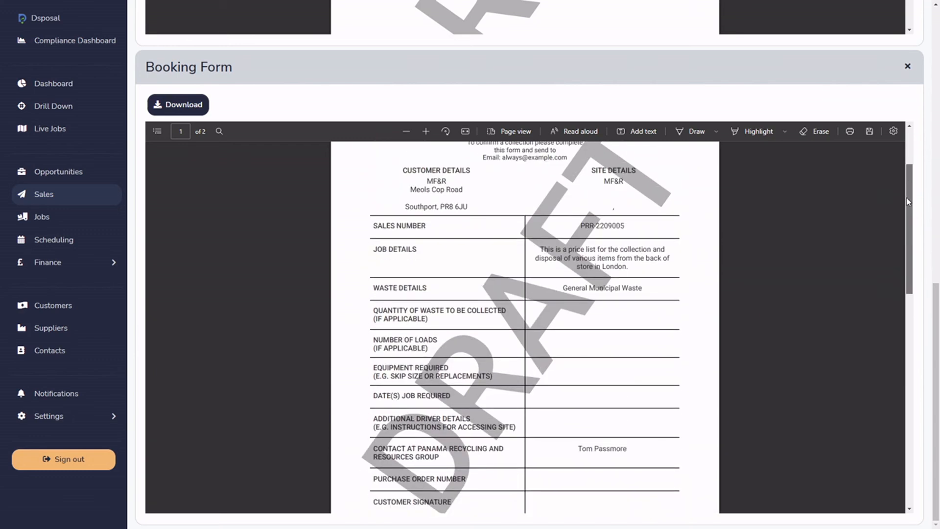
{"action": "left_click_drag", "start_coordinate": [906, 200], "coordinate": [891, 181]}
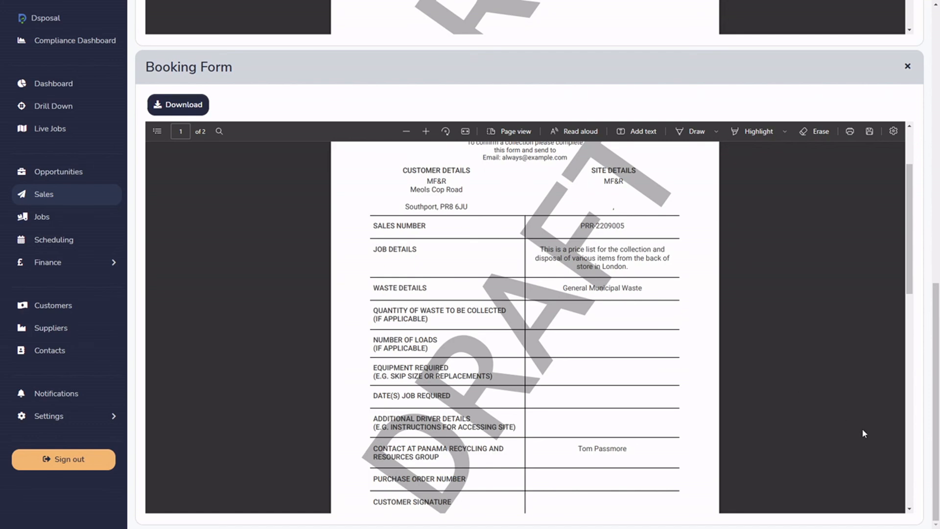
Set the sale's status to Sent to preview the document, and return the status to Draft.
{"action": "left_click_drag", "start_coordinate": [936, 443], "coordinate": [917, 169]}
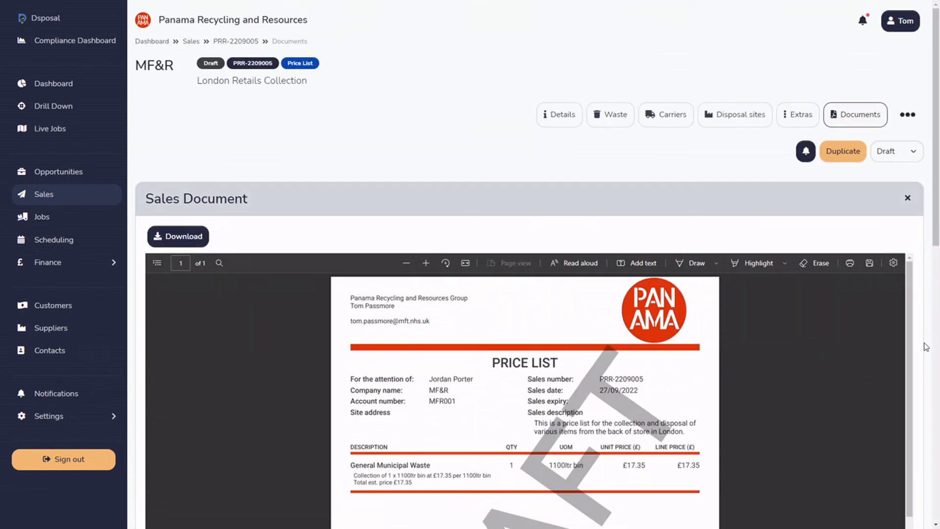
{"action": "left_click", "coordinate": [908, 159]}
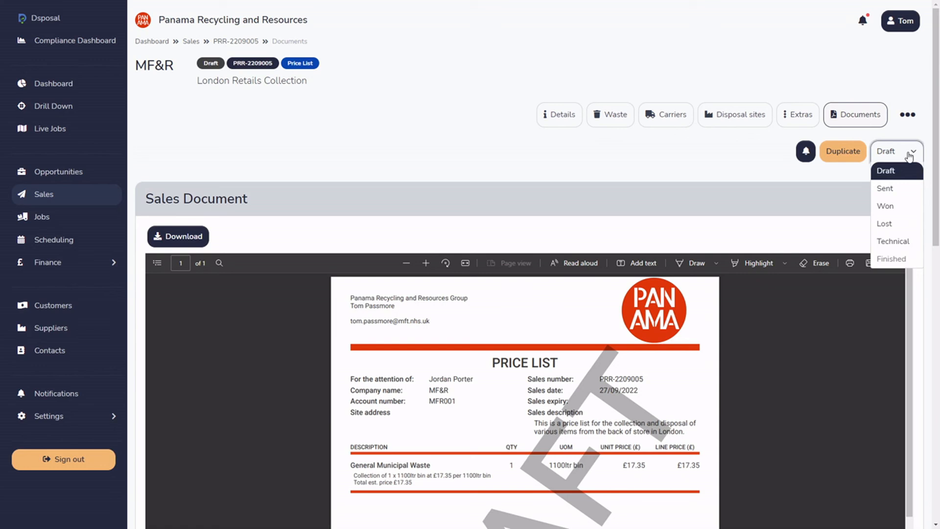
{"action": "left_click", "coordinate": [887, 189]}
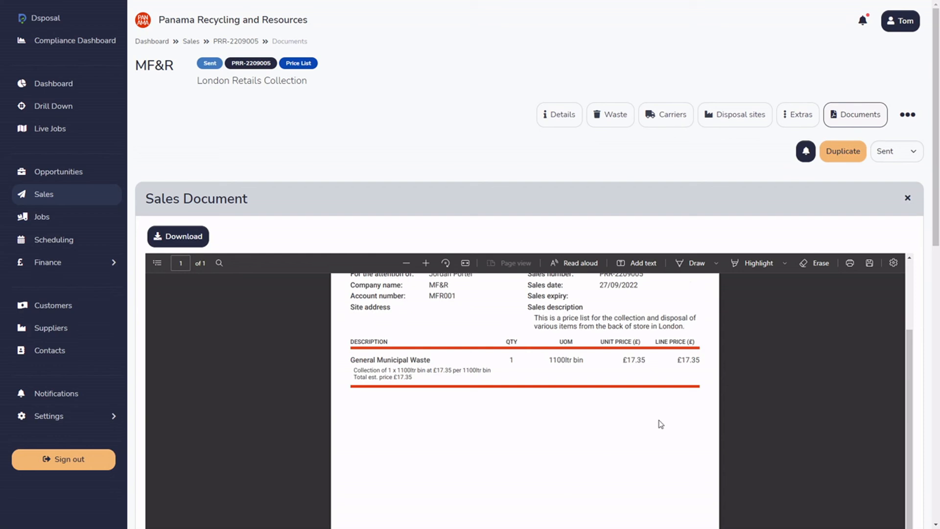
{"action": "left_click", "coordinate": [913, 151]}
{"action": "left_click", "coordinate": [887, 170]}
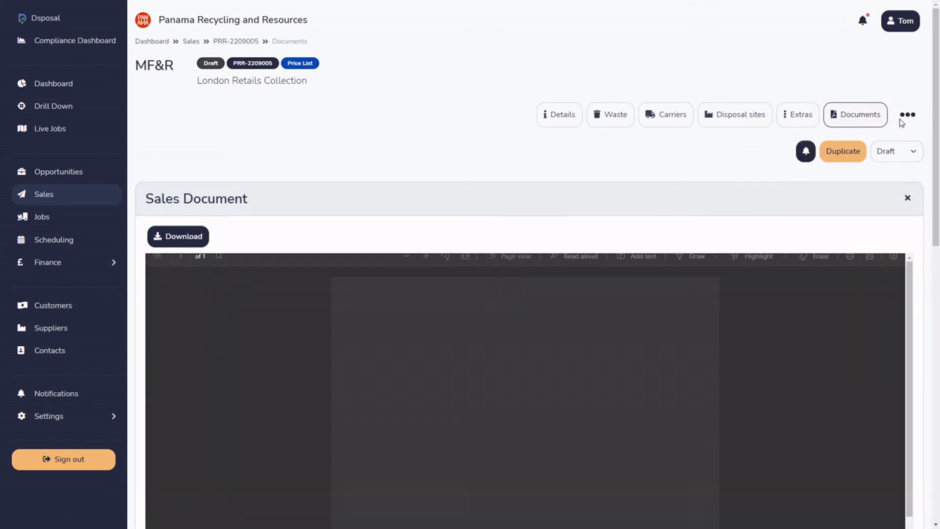
Open the sale's More Information section, review its fields and start editing them.
{"action": "mouse_move", "coordinate": [936, 53]}
{"action": "left_mouse_down"}
{"action": "mouse_move", "coordinate": [921, 194]}
{"action": "mouse_move", "coordinate": [923, 58]}
{"action": "left_mouse_up"}
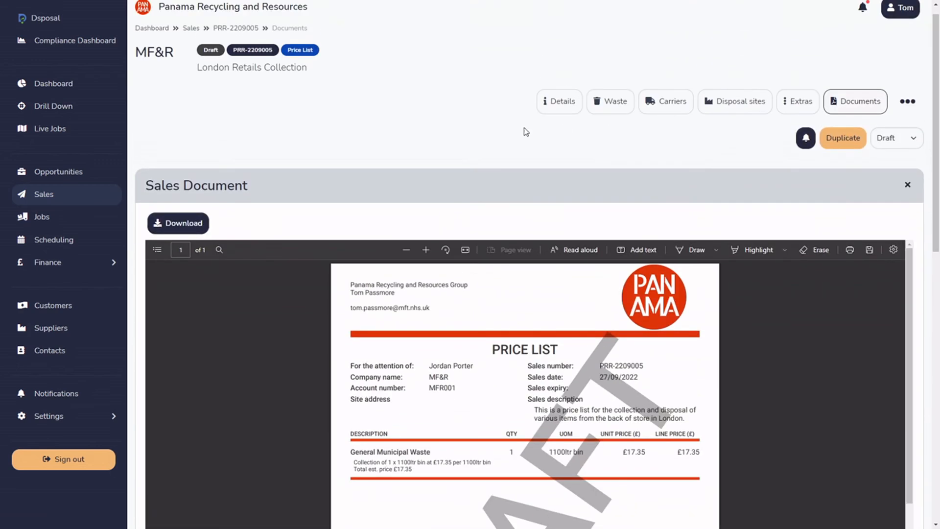
{"action": "left_click", "coordinate": [907, 101]}
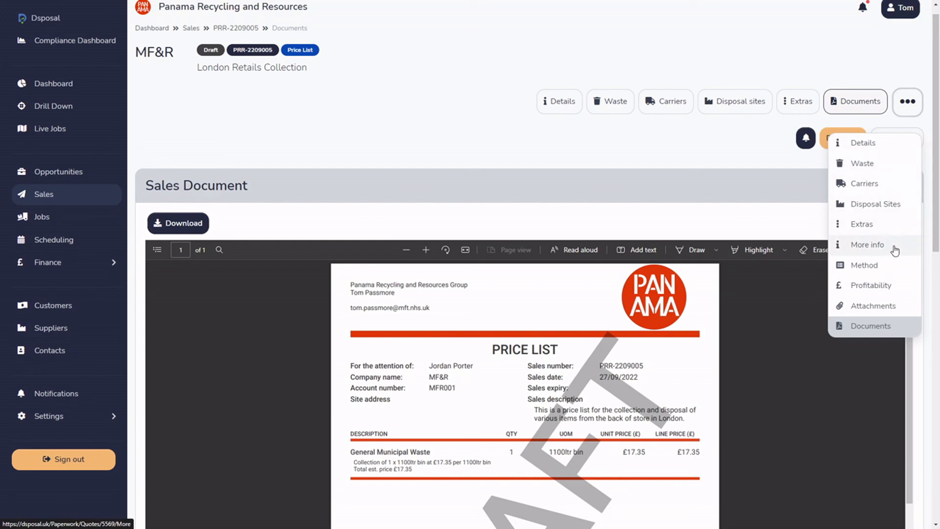
{"action": "left_click", "coordinate": [870, 246]}
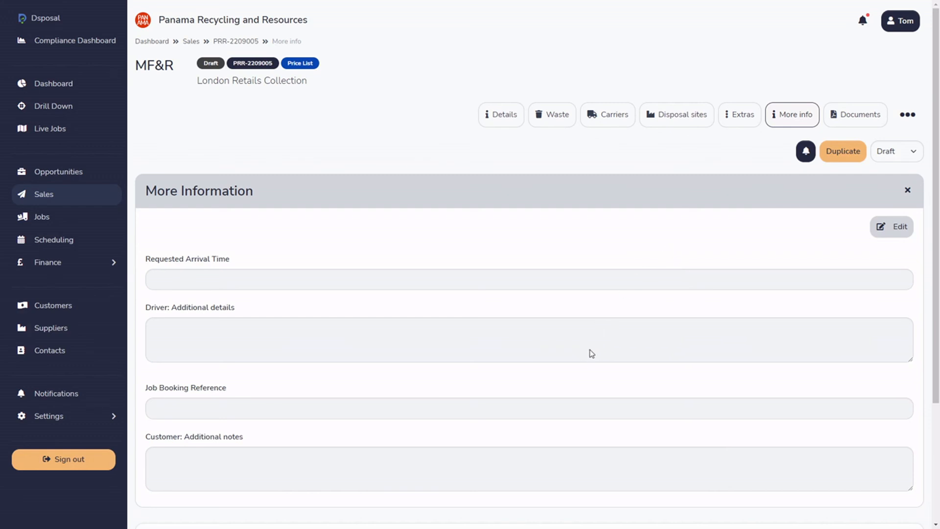
{"action": "scroll", "coordinate": [598, 343], "scroll_direction": "down", "scroll_amount": 2}
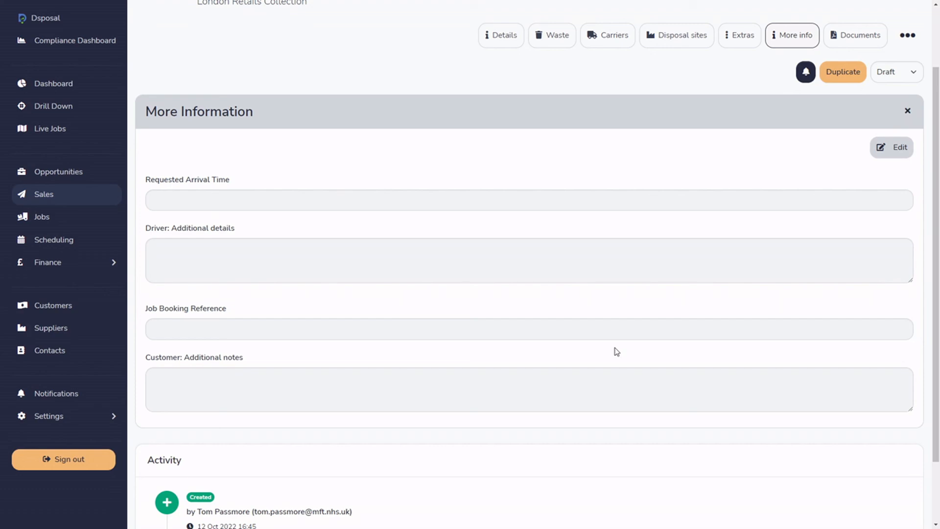
{"action": "left_click", "coordinate": [896, 147]}
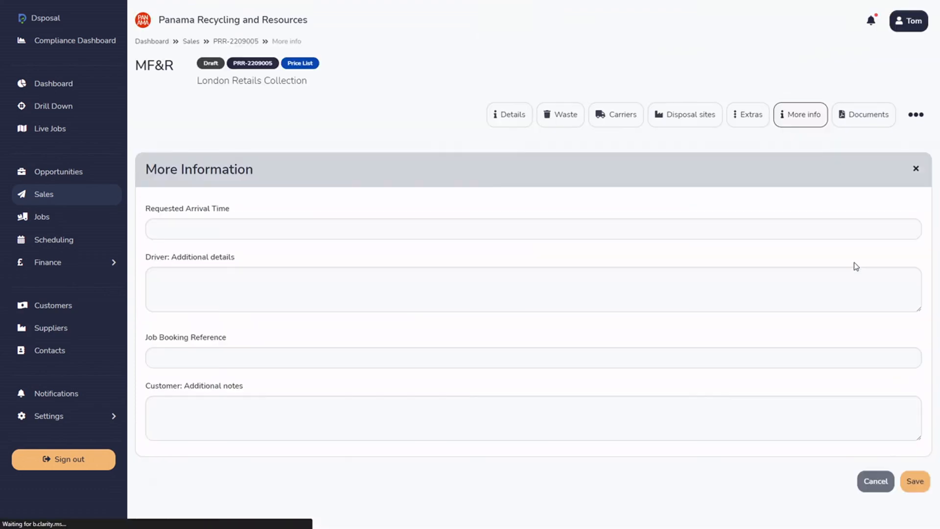
Enter "ARRIVE AT 08:30" and, on a second line, the door code in the driver's additional details.
{"action": "left_click", "coordinate": [296, 295]}
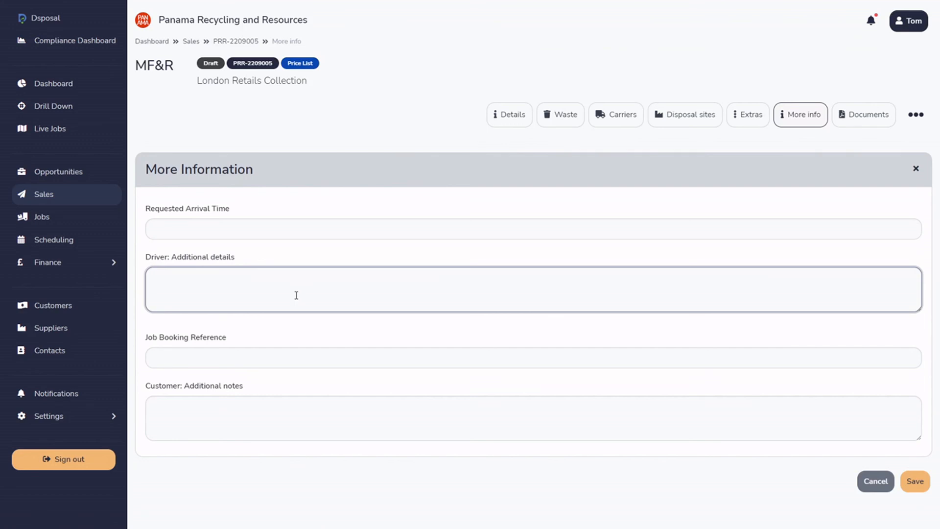
{"action": "key", "text": "Caps_Lock"}
{"action": "key", "text": "BackSpace"}
{"action": "key", "text": "BackSpace"}
{"action": "key", "text": "BackSpace"}
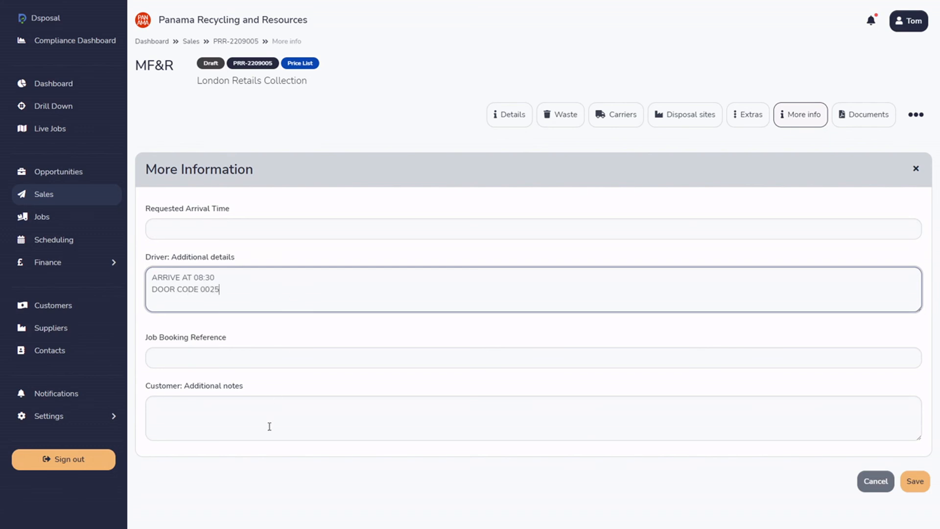
Enter "Have given driver door code" as the customer's additional notes and save the information.
{"action": "left_click", "coordinate": [258, 416]}
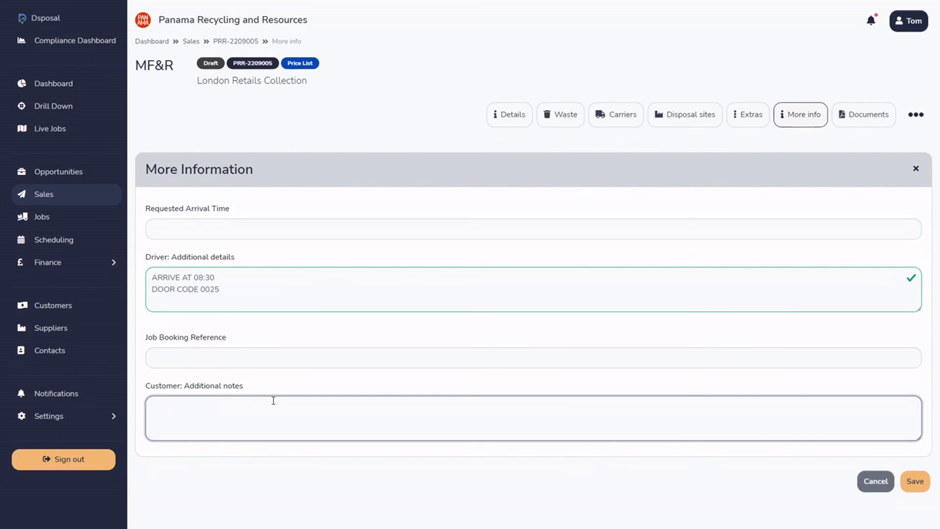
{"action": "key", "text": "Caps_Lock"}
{"action": "type", "text": "Have given driver door code"}
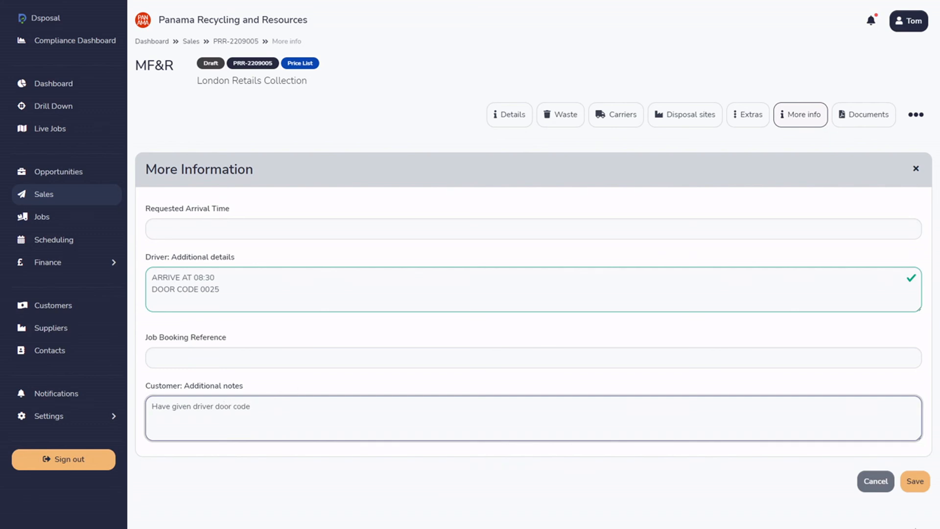
{"action": "left_click", "coordinate": [915, 481]}
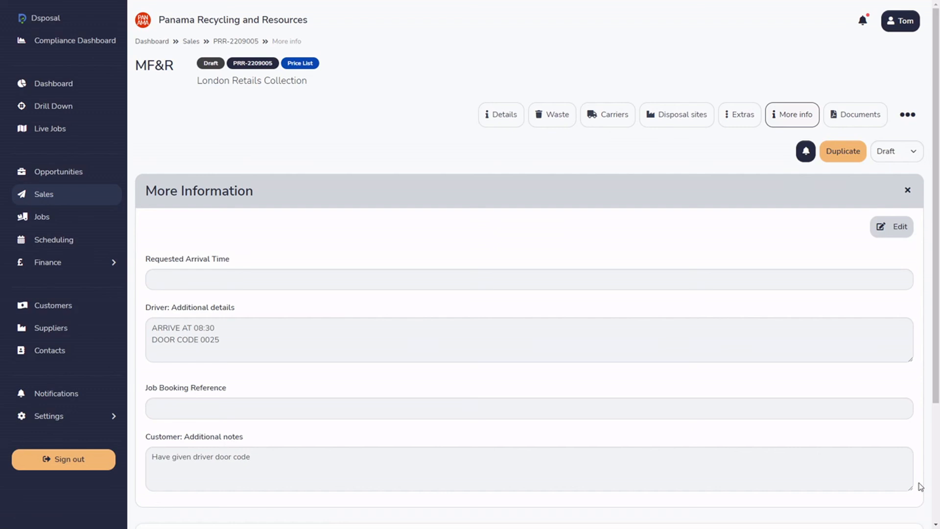
Check the additional notes section on the sale's price list document.
{"action": "left_click", "coordinate": [869, 122]}
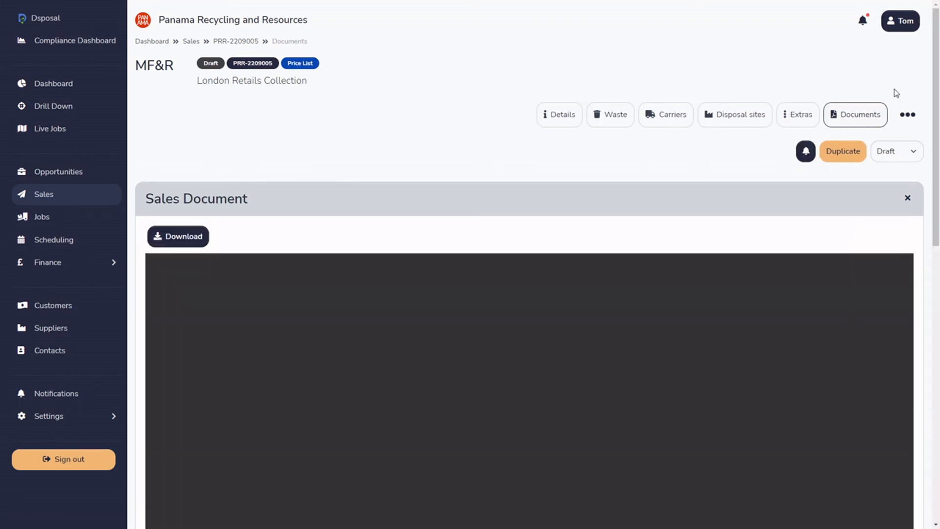
{"action": "scroll", "coordinate": [931, 39], "scroll_direction": "down", "scroll_amount": 4}
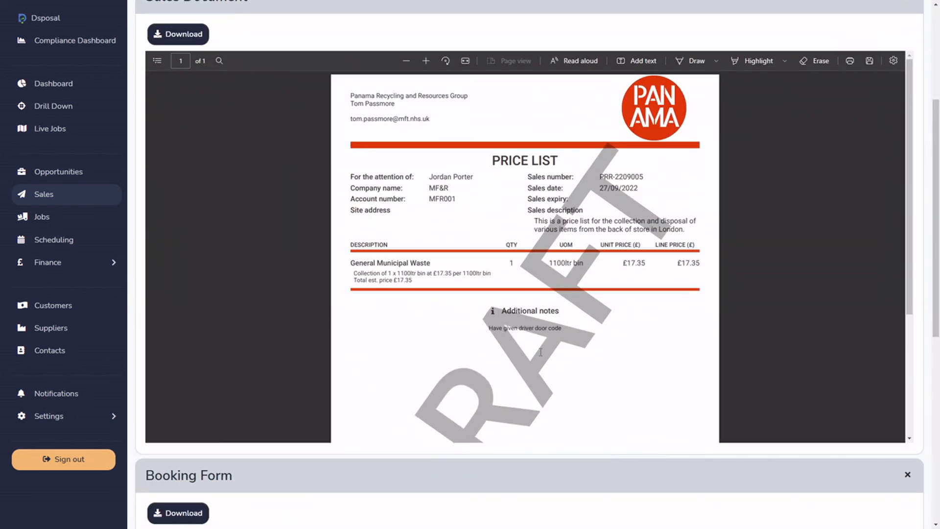
{"action": "left_click_drag", "start_coordinate": [490, 329], "coordinate": [569, 326]}
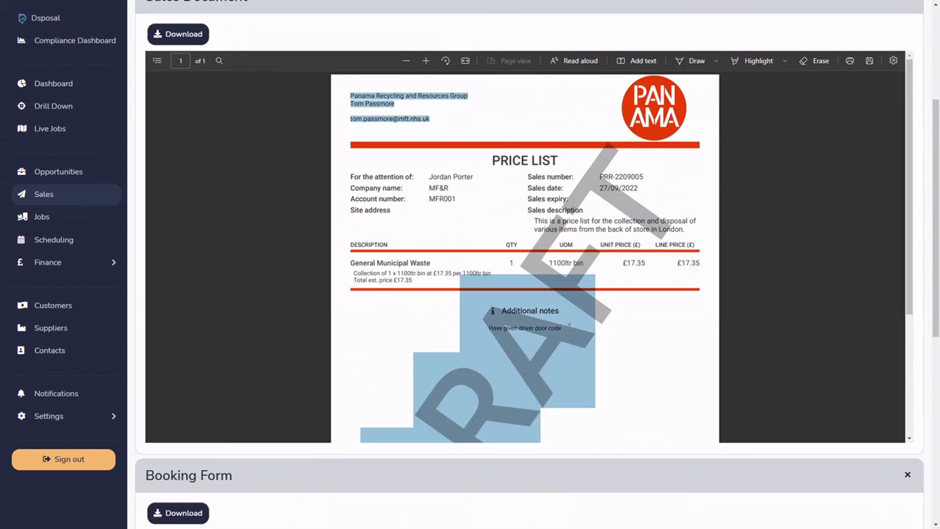
Check the additional driver details on the sale's booking form document.
{"action": "left_click", "coordinate": [793, 316]}
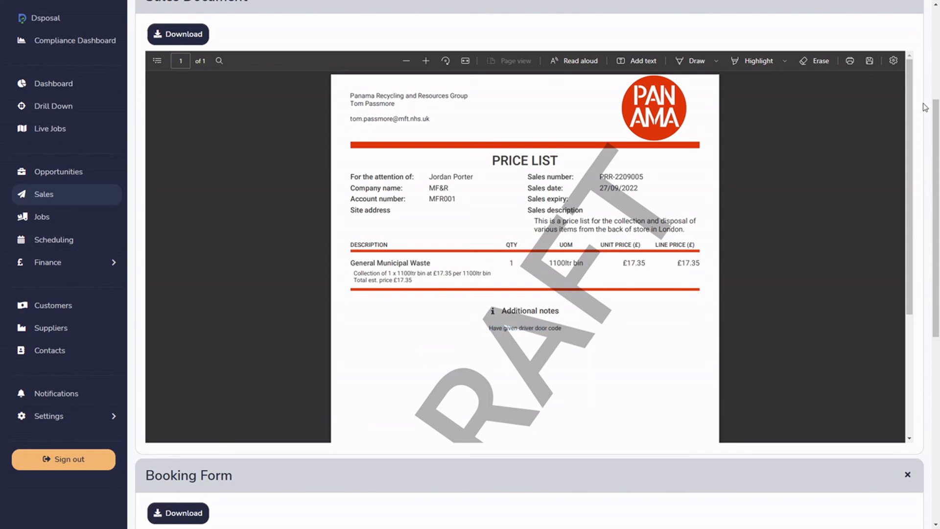
{"action": "scroll", "coordinate": [925, 283], "scroll_direction": "down", "scroll_amount": 4}
{"action": "scroll", "coordinate": [925, 283], "scroll_direction": "down", "scroll_amount": 4}
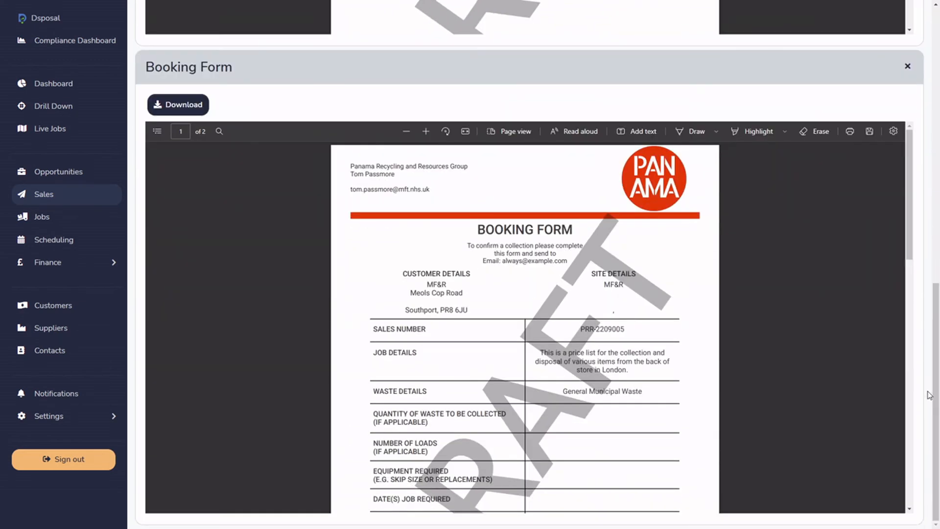
{"action": "scroll", "coordinate": [622, 372], "scroll_direction": "down", "scroll_amount": 4}
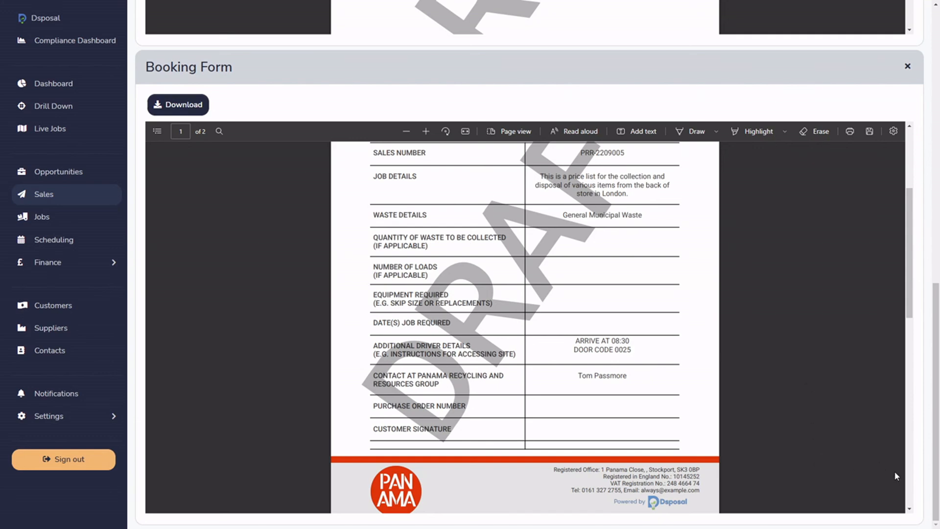
{"action": "left_click_drag", "start_coordinate": [936, 502], "coordinate": [936, 228]}
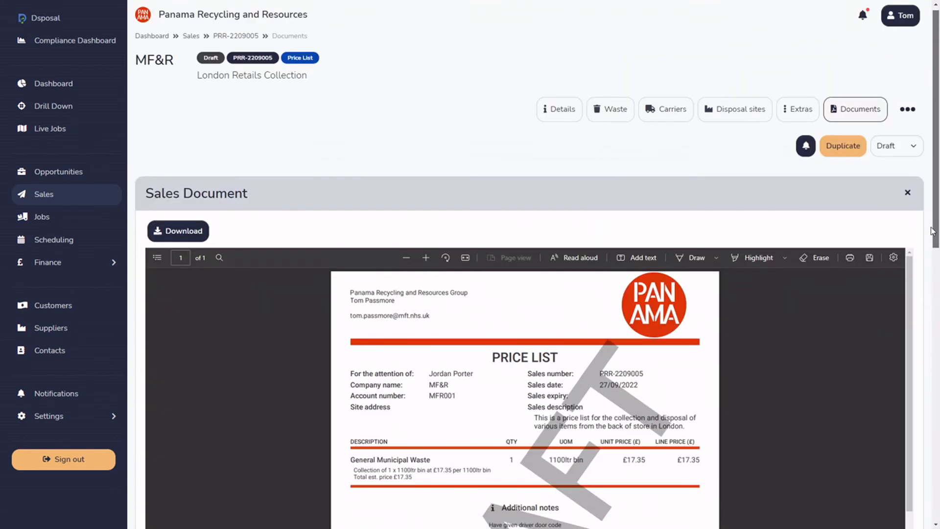
Open the sale's Method section, look for available task templates and close the template selection without adding any.
{"action": "left_click", "coordinate": [908, 109]}
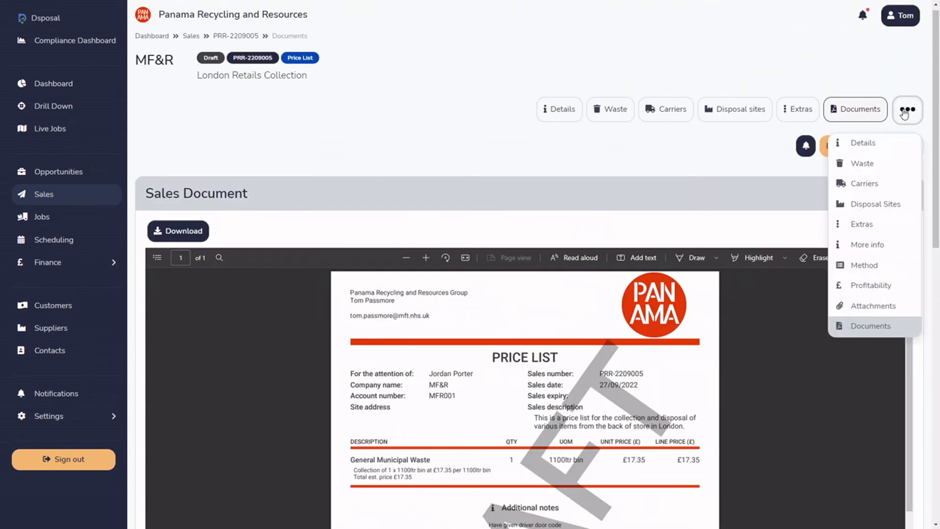
{"action": "left_click", "coordinate": [880, 266]}
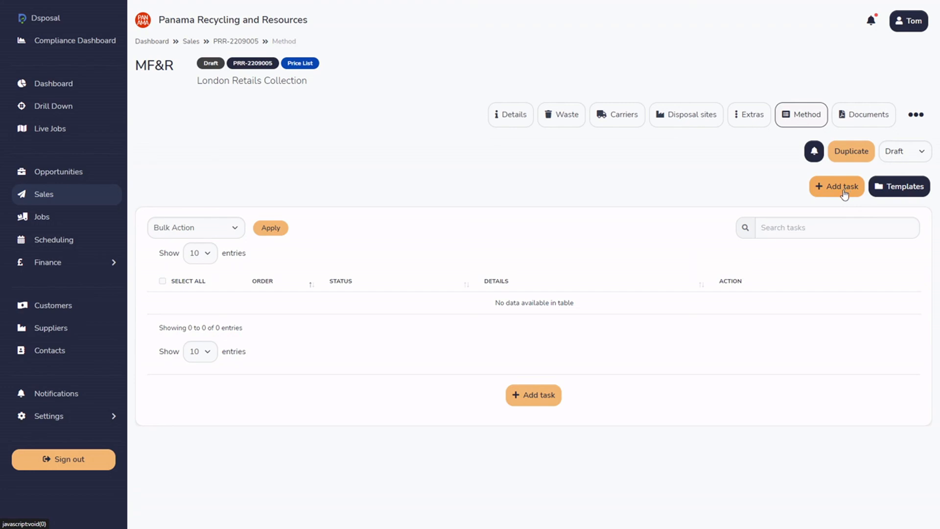
{"action": "left_click", "coordinate": [889, 195]}
{"action": "left_click", "coordinate": [529, 277]}
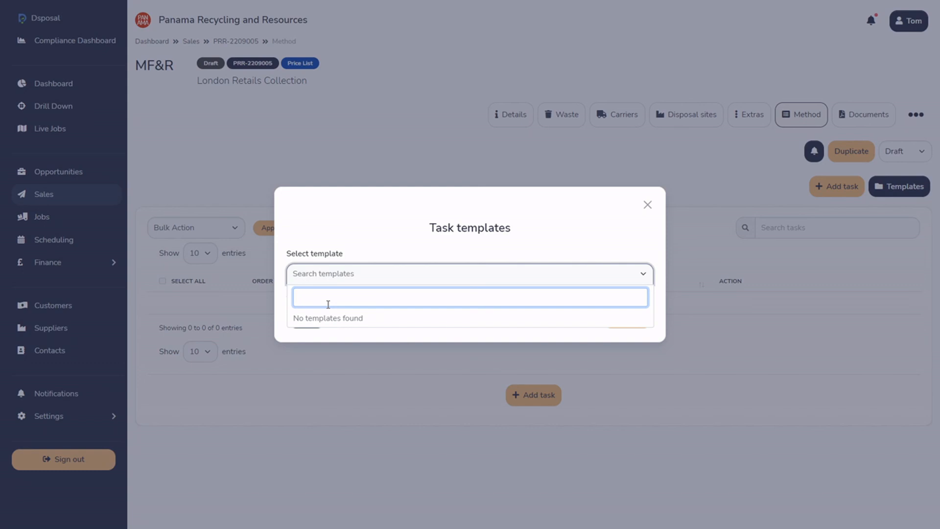
{"action": "left_click", "coordinate": [647, 205]}
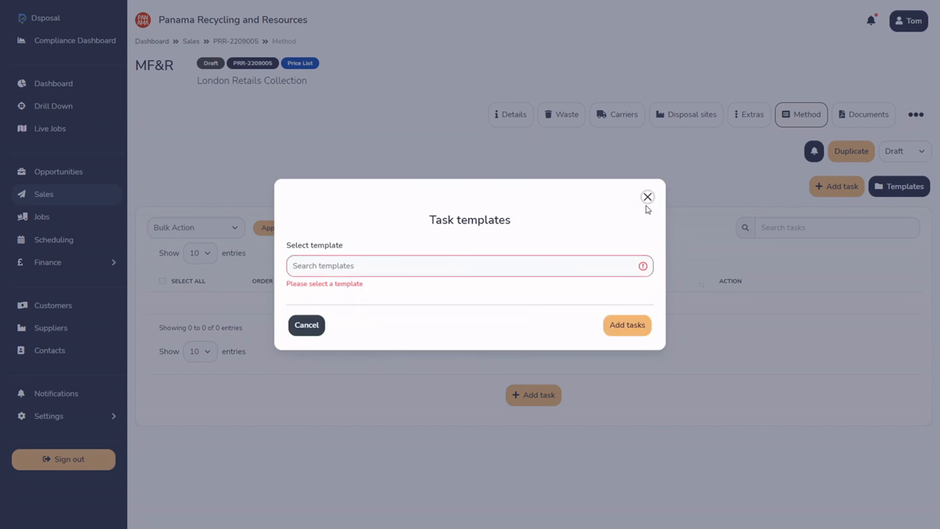
{"action": "left_click", "coordinate": [311, 328]}
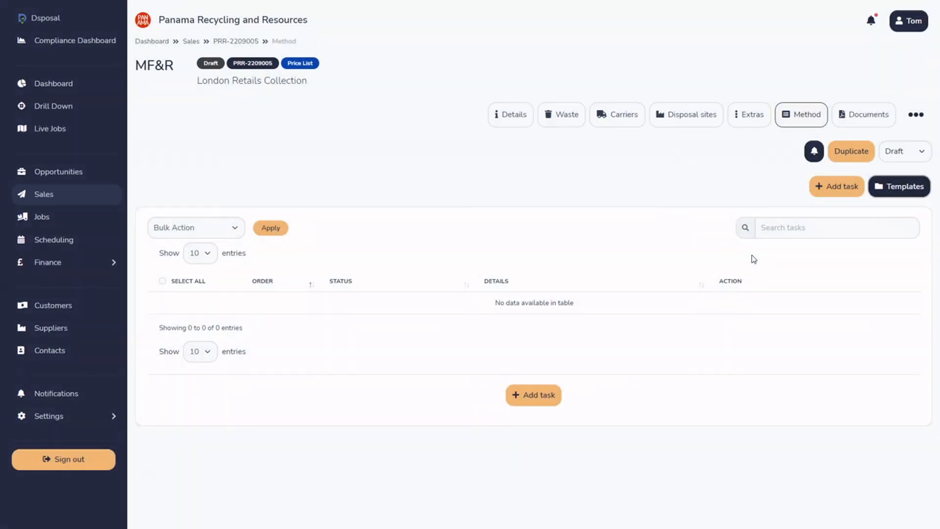
Add a method task named "Take door code" without a description, save it and view its available actions.
{"action": "left_click", "coordinate": [836, 185]}
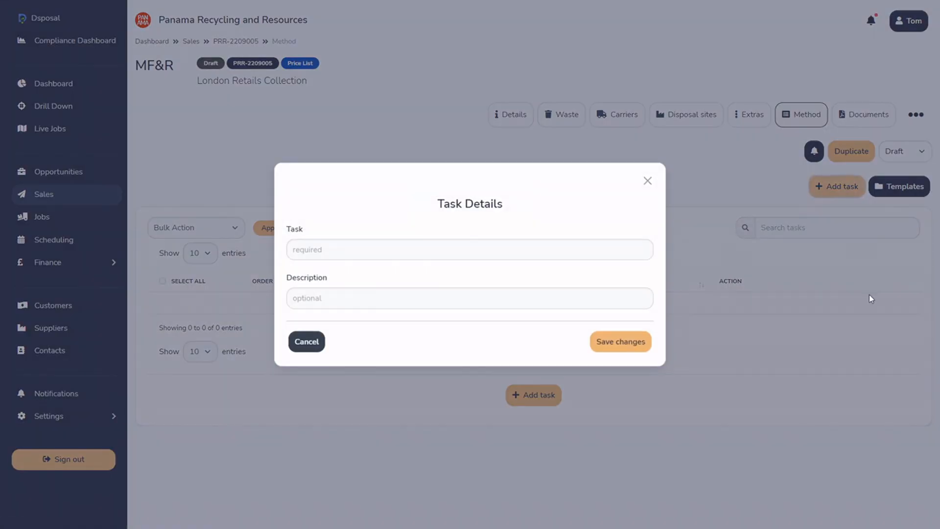
{"action": "left_click", "coordinate": [360, 252]}
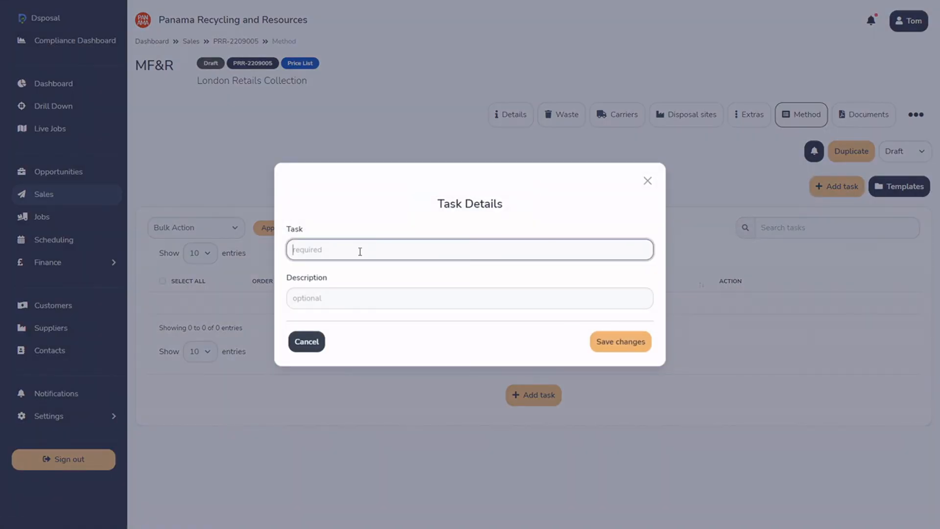
{"action": "type", "text": "G"}
{"action": "key", "text": "BackSpace"}
{"action": "key", "text": "BackSpace"}
{"action": "type", "text": "Take do"}
{"action": "left_click", "coordinate": [336, 298]}
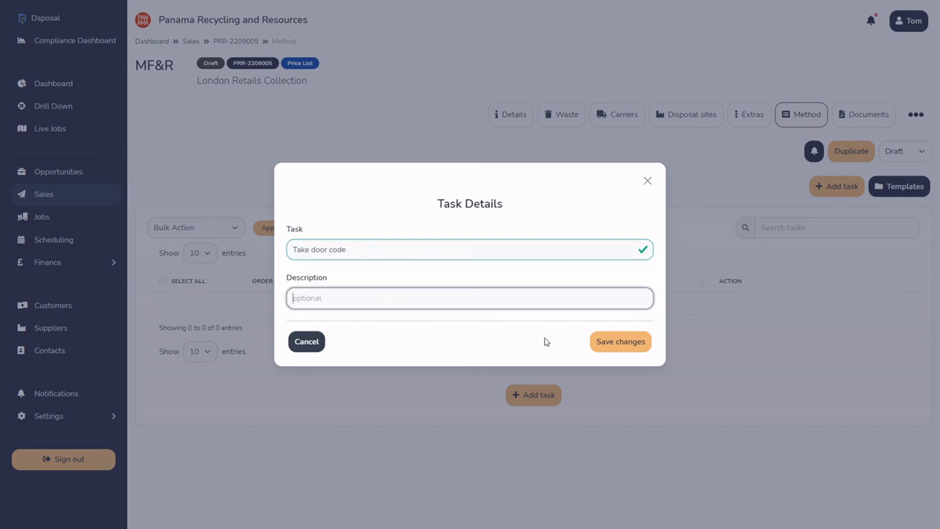
{"action": "left_click", "coordinate": [618, 342]}
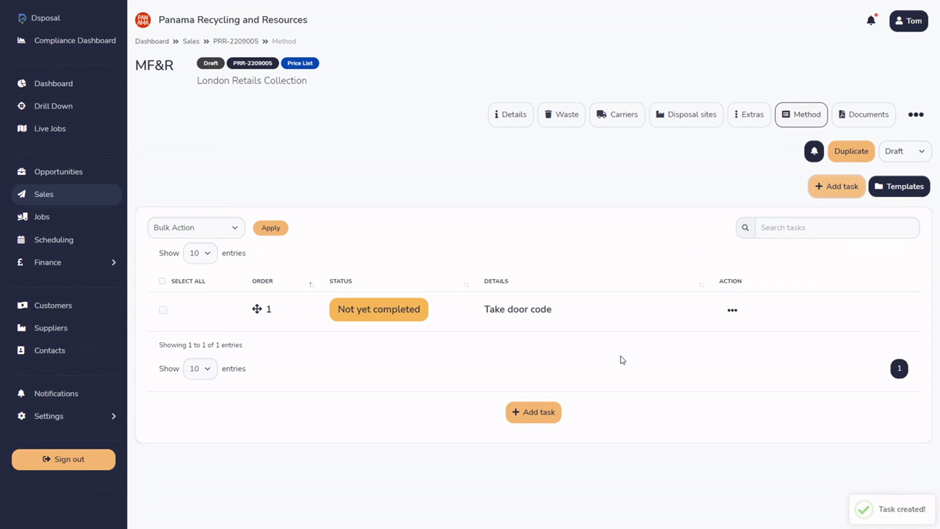
{"action": "left_click", "coordinate": [732, 310]}
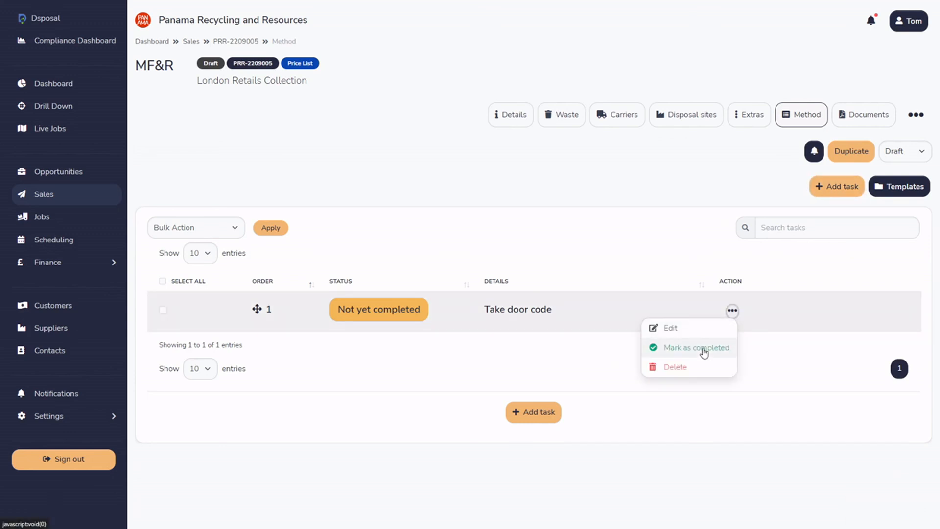
{"action": "left_click", "coordinate": [695, 475]}
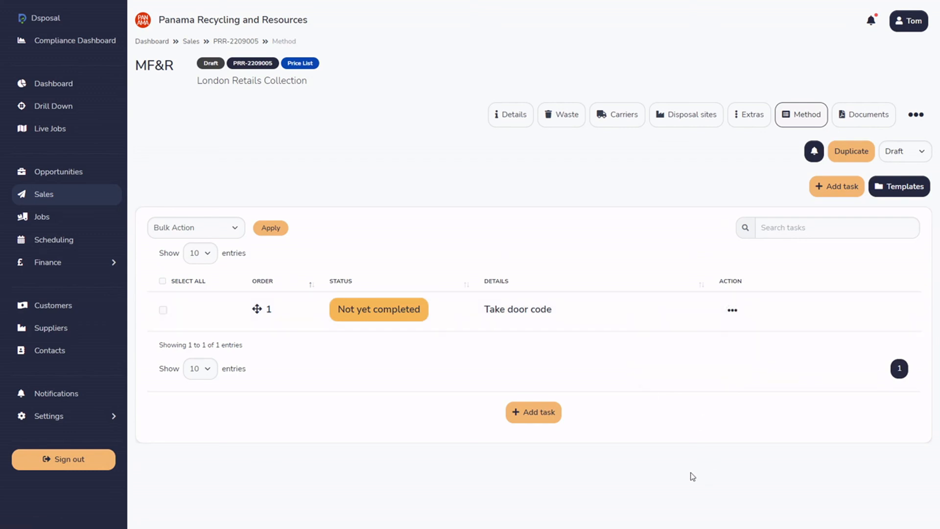
Add a second method task named "Enter gate" and reorder it above "Take door code".
{"action": "left_click", "coordinate": [529, 412]}
{"action": "left_click", "coordinate": [364, 253]}
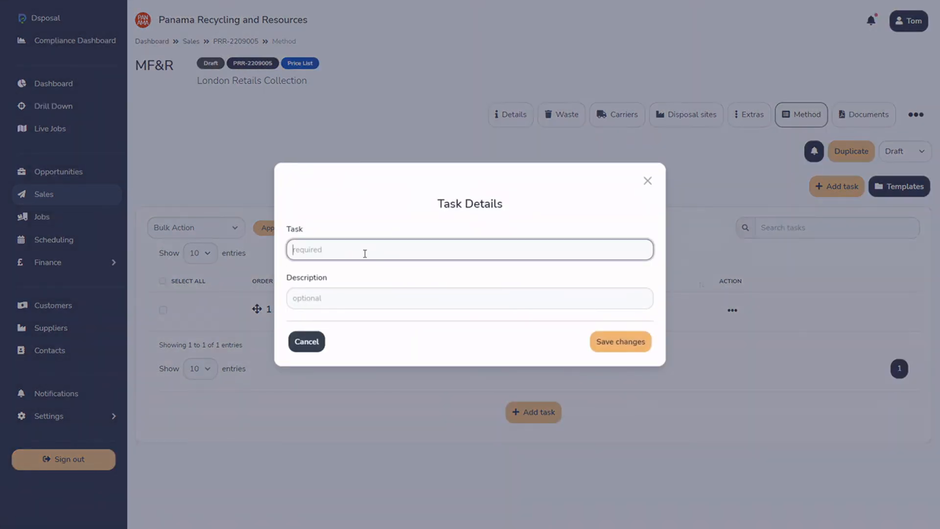
{"action": "type", "text": "Enter gate"}
{"action": "left_click", "coordinate": [616, 341]}
{"action": "mouse_move", "coordinate": [241, 351]}
{"action": "left_mouse_down"}
{"action": "mouse_move", "coordinate": [248, 309]}
{"action": "mouse_move", "coordinate": [255, 347]}
{"action": "left_mouse_up"}
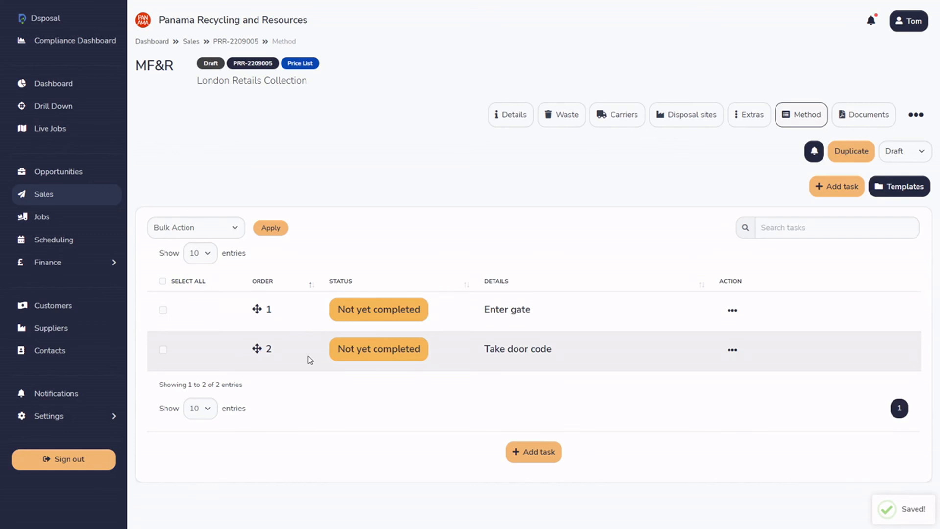
Collapse the sales document and booking form in the sale's documents and check the tasks on the method sheet.
{"action": "left_click", "coordinate": [861, 118]}
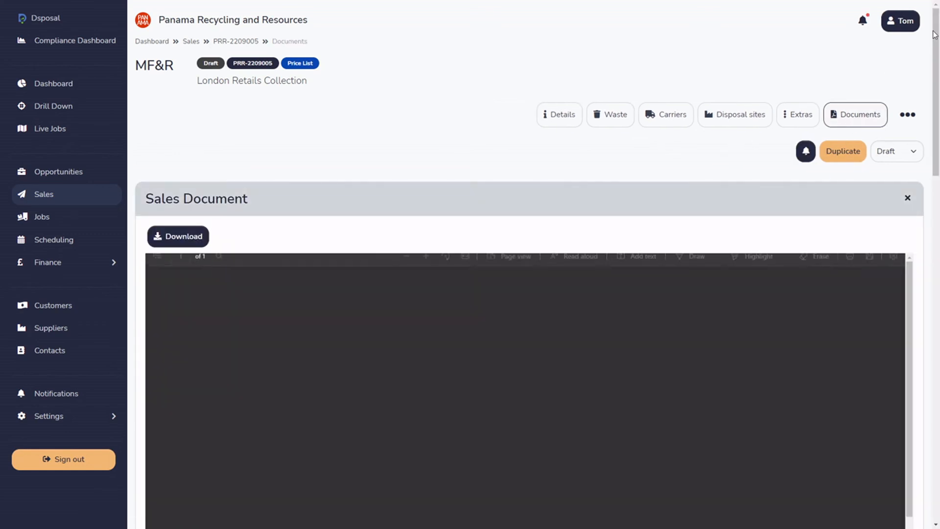
{"action": "left_click", "coordinate": [725, 198]}
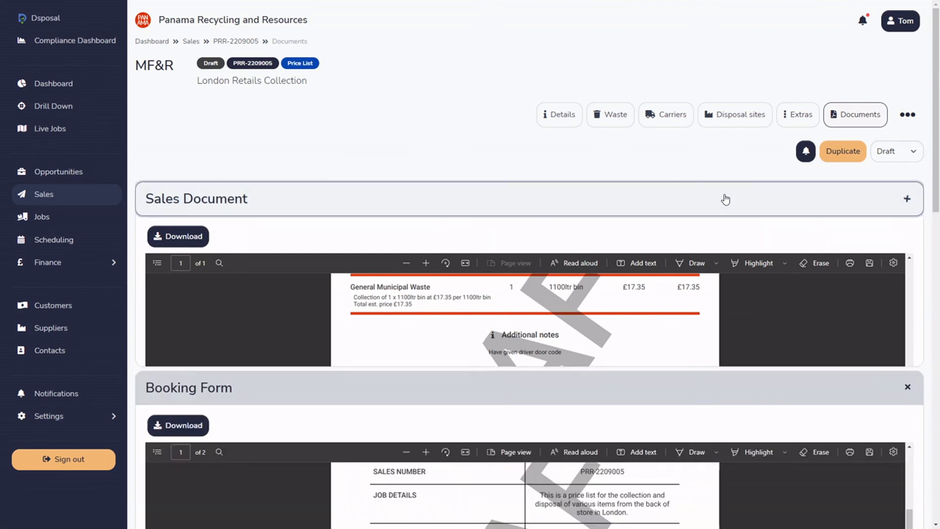
{"action": "left_click", "coordinate": [353, 243]}
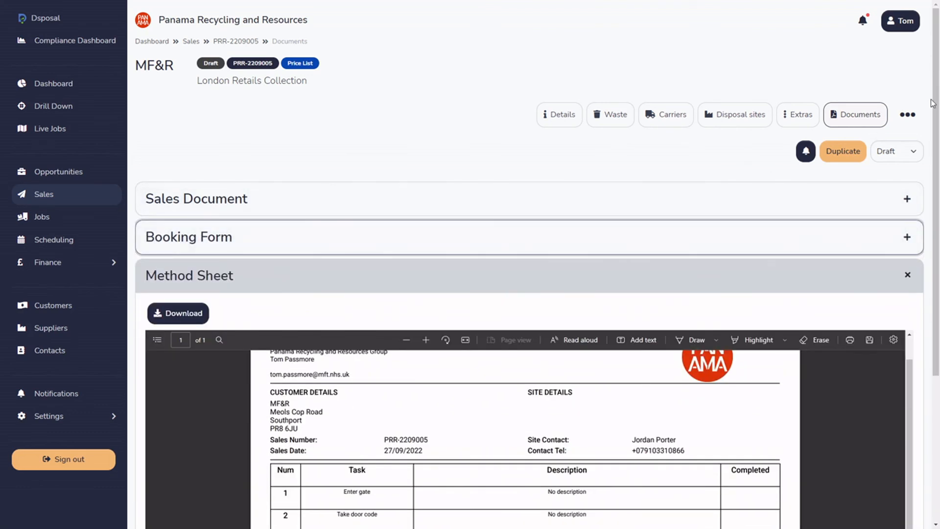
{"action": "scroll", "coordinate": [829, 231], "scroll_direction": "down", "scroll_amount": 3}
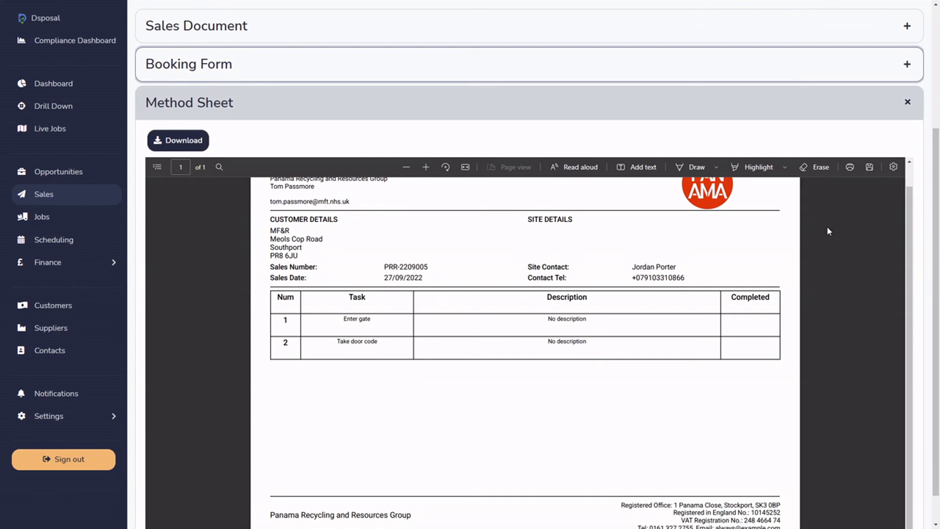
{"action": "scroll", "coordinate": [604, 311], "scroll_direction": "up", "scroll_amount": 1}
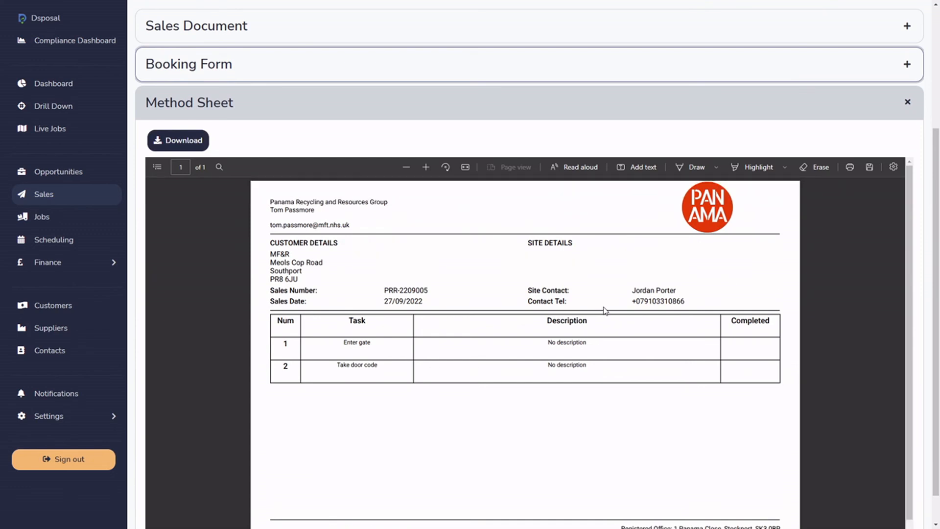
{"action": "scroll", "coordinate": [605, 311], "scroll_direction": "down", "scroll_amount": 1}
{"action": "scroll", "coordinate": [605, 311], "scroll_direction": "up", "scroll_amount": 1}
{"action": "left_click_drag", "start_coordinate": [933, 351], "coordinate": [928, 241]}
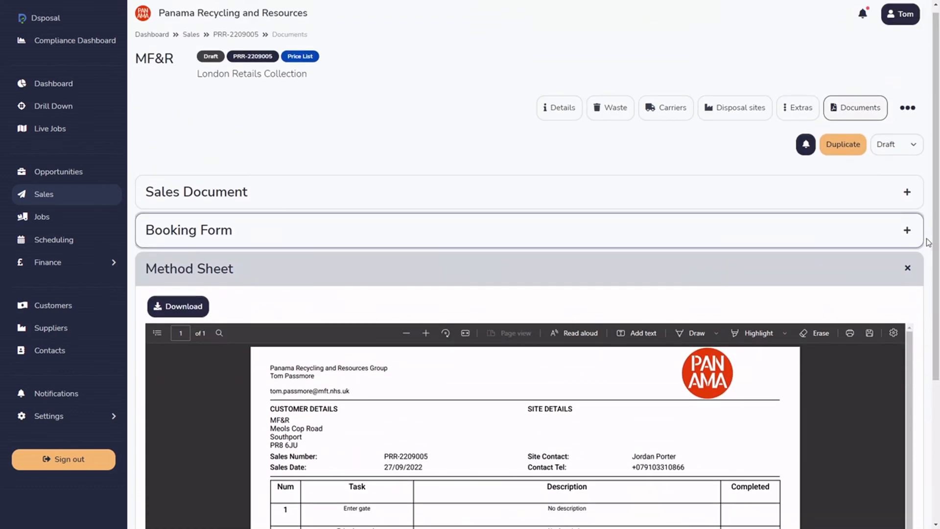
Open the sale's profitability breakdown and examine its prices, costs and margins.
{"action": "left_click", "coordinate": [907, 108]}
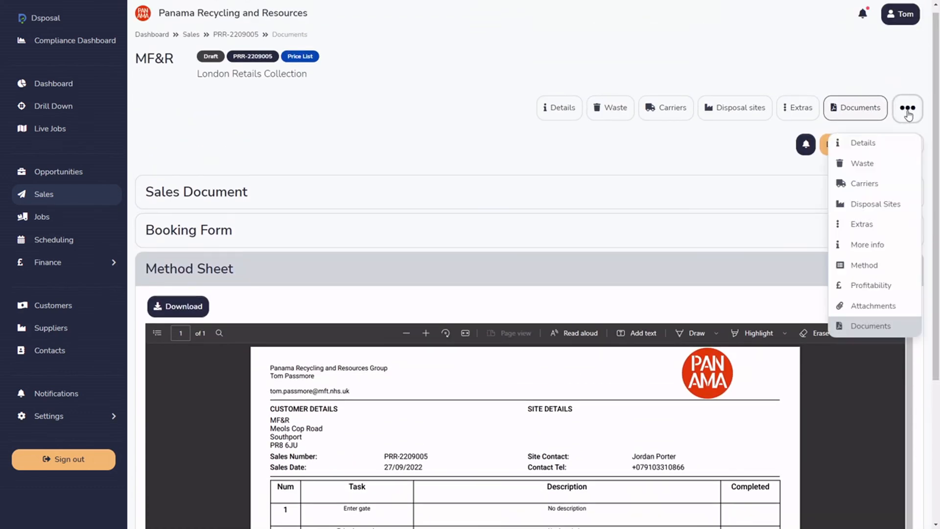
{"action": "left_click", "coordinate": [876, 289]}
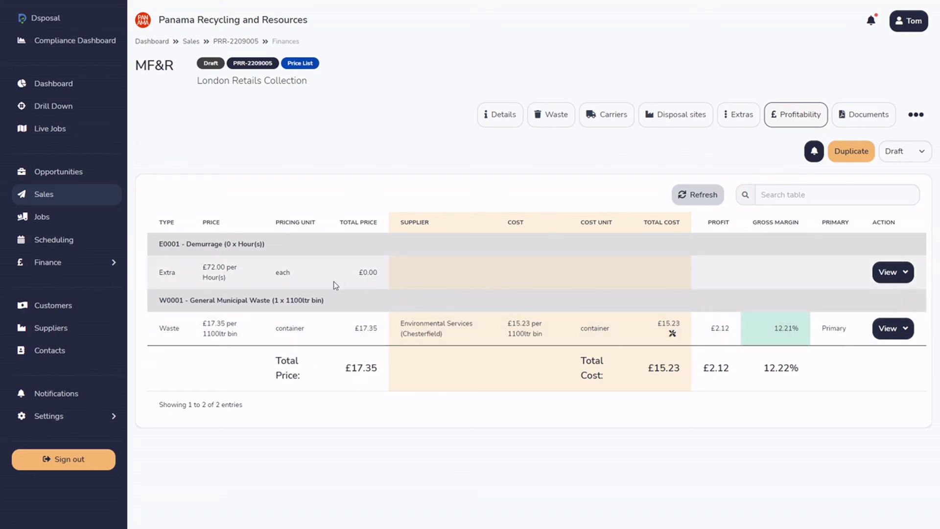
{"action": "double_click", "coordinate": [354, 368]}
{"action": "left_click", "coordinate": [364, 374]}
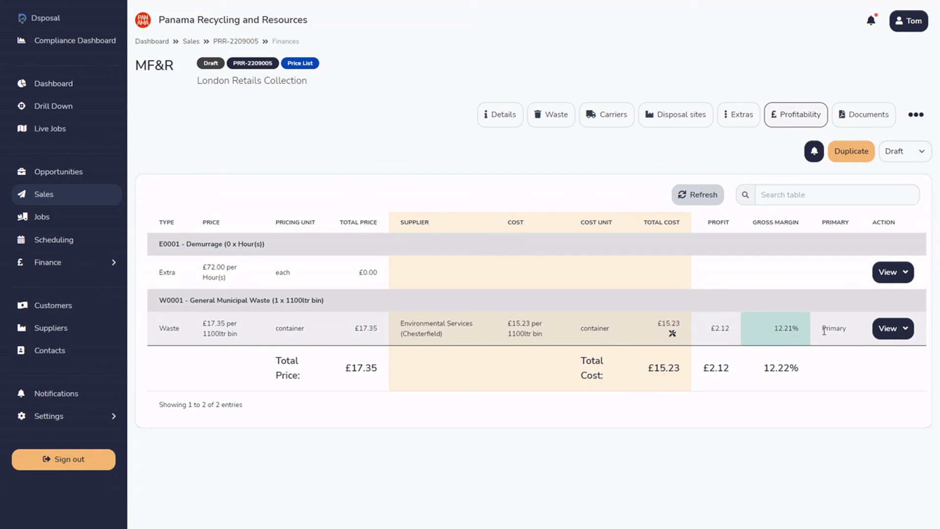
Examine the view options for the General Municipal Waste and Demurrage lines, and refresh the profitability table.
{"action": "left_click", "coordinate": [906, 332]}
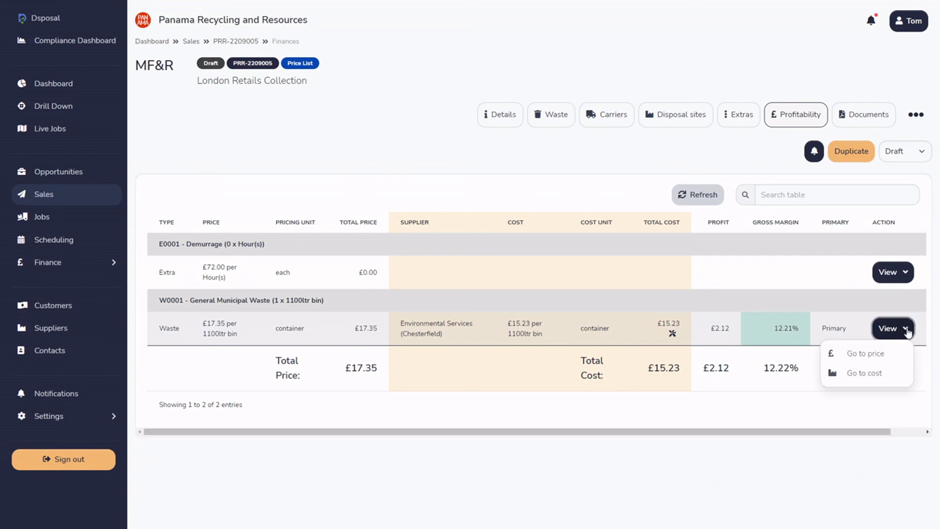
{"action": "left_click", "coordinate": [907, 332]}
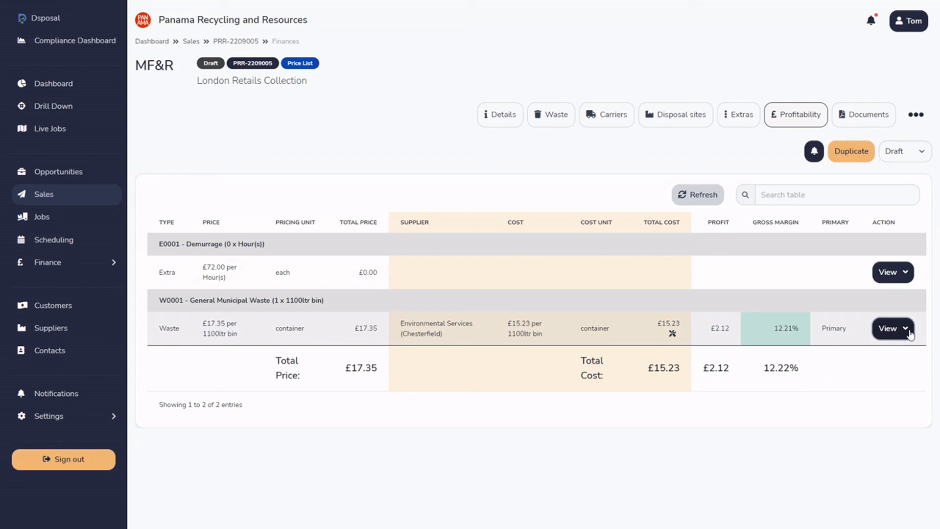
{"action": "left_click", "coordinate": [910, 333]}
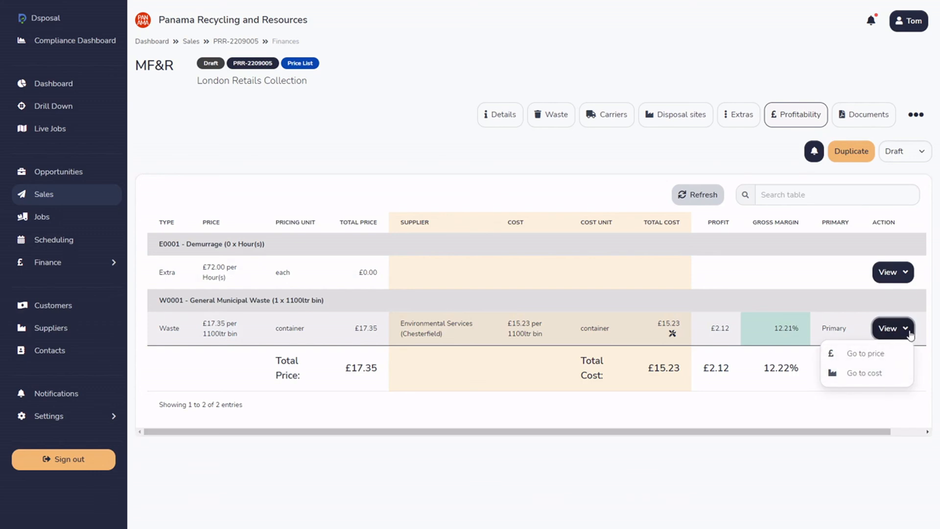
{"action": "left_click", "coordinate": [904, 336]}
{"action": "mouse_move", "coordinate": [673, 337]}
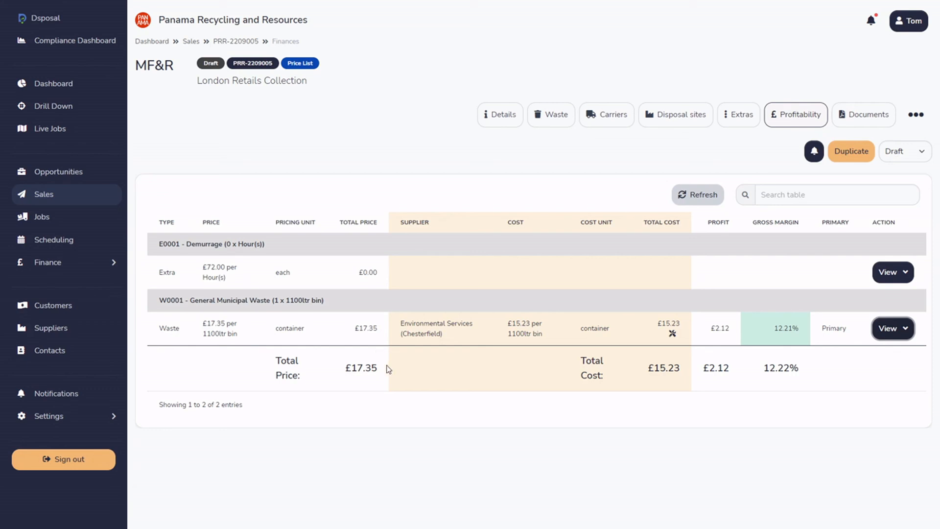
{"action": "left_click", "coordinate": [891, 272]}
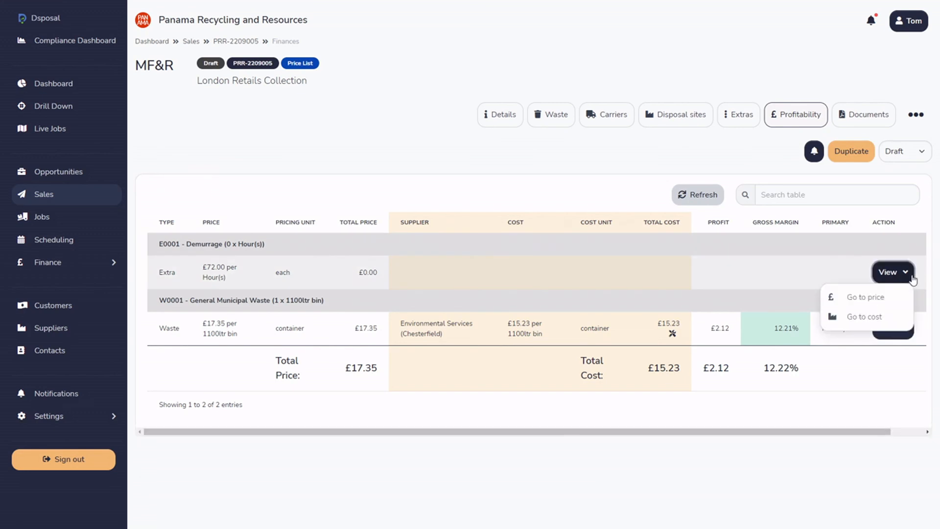
{"action": "left_click", "coordinate": [710, 194]}
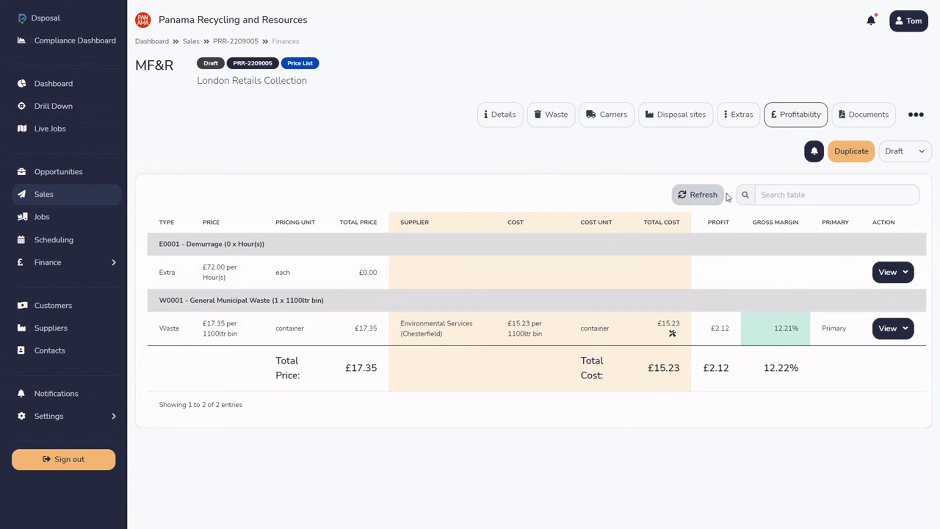
Add Materials Exchange Portal Report.pdf to the sale's attachment upload area and set its file type to Season ticket.
{"action": "left_click", "coordinate": [915, 115]}
{"action": "left_click", "coordinate": [889, 306]}
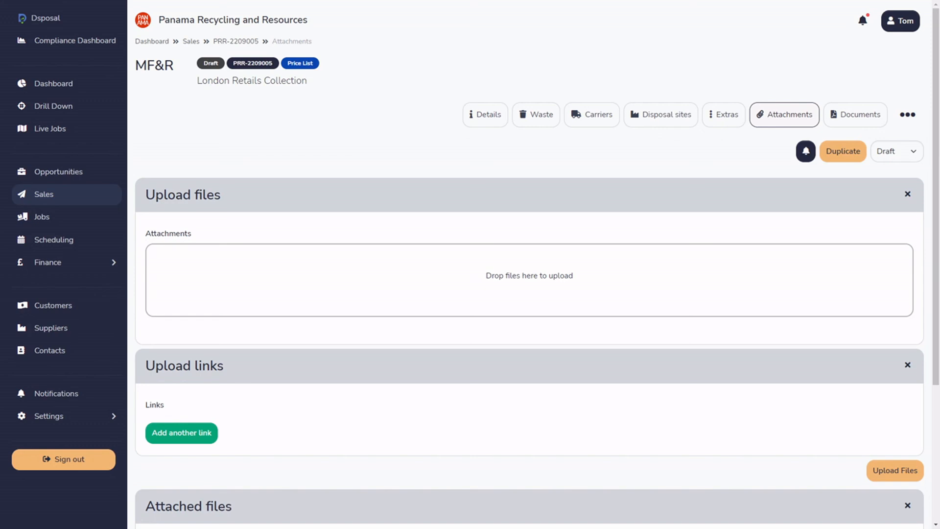
{"action": "mouse_move", "coordinate": [416, 260]}
{"action": "left_mouse_down"}
{"action": "mouse_move", "coordinate": [426, 274]}
{"action": "mouse_move", "coordinate": [415, 273]}
{"action": "left_mouse_up"}
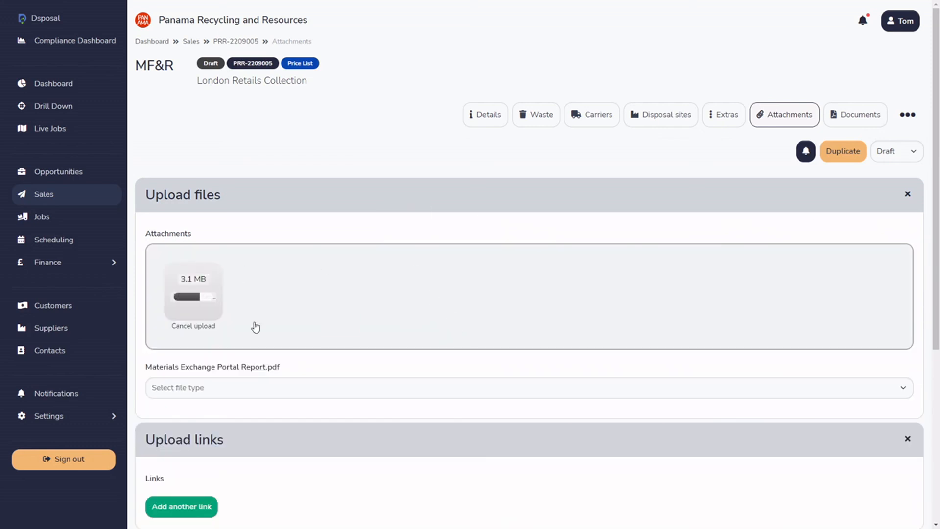
{"action": "left_click", "coordinate": [275, 390]}
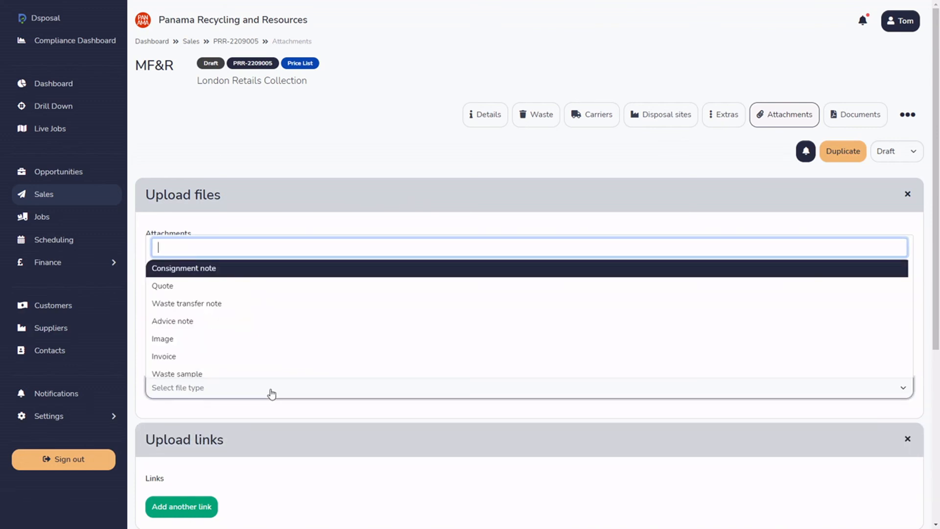
{"action": "scroll", "coordinate": [248, 281], "scroll_direction": "down", "scroll_amount": 1}
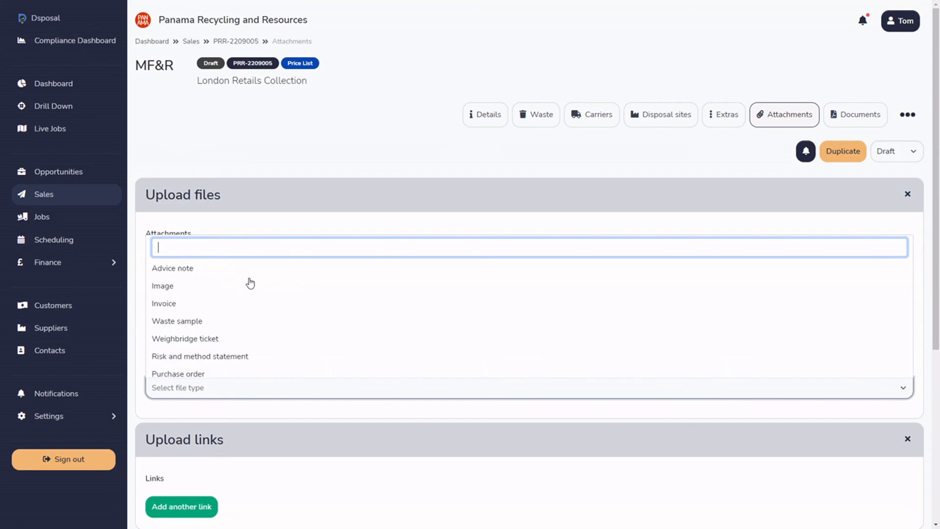
{"action": "scroll", "coordinate": [249, 283], "scroll_direction": "down", "scroll_amount": 4}
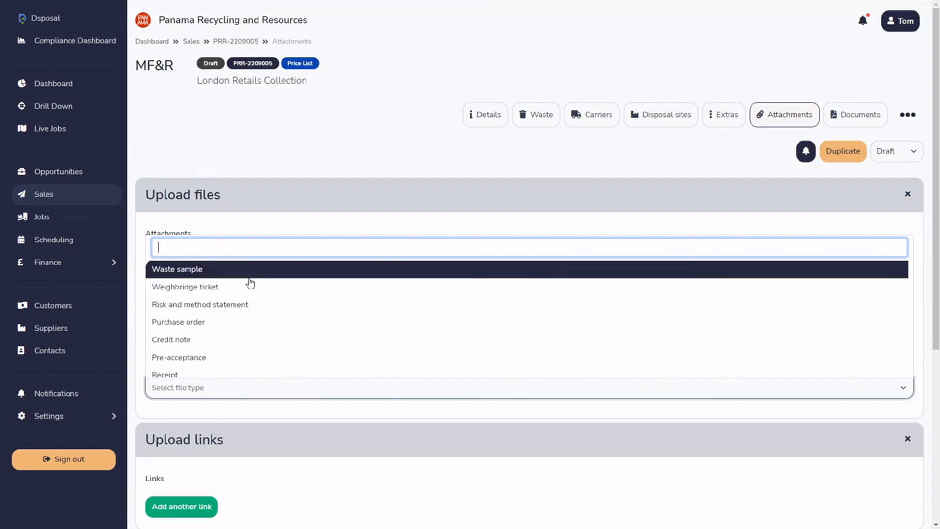
{"action": "scroll", "coordinate": [247, 284], "scroll_direction": "down", "scroll_amount": 4}
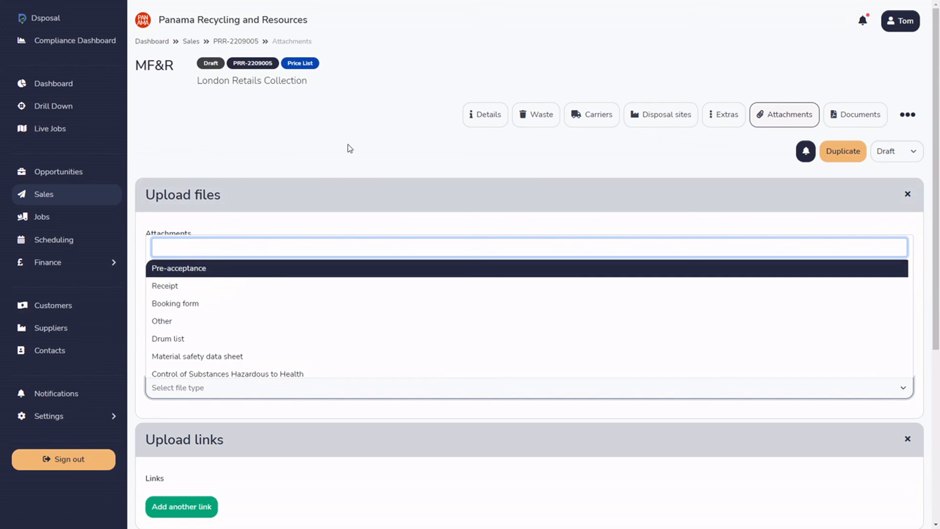
{"action": "scroll", "coordinate": [307, 308], "scroll_direction": "down", "scroll_amount": 1}
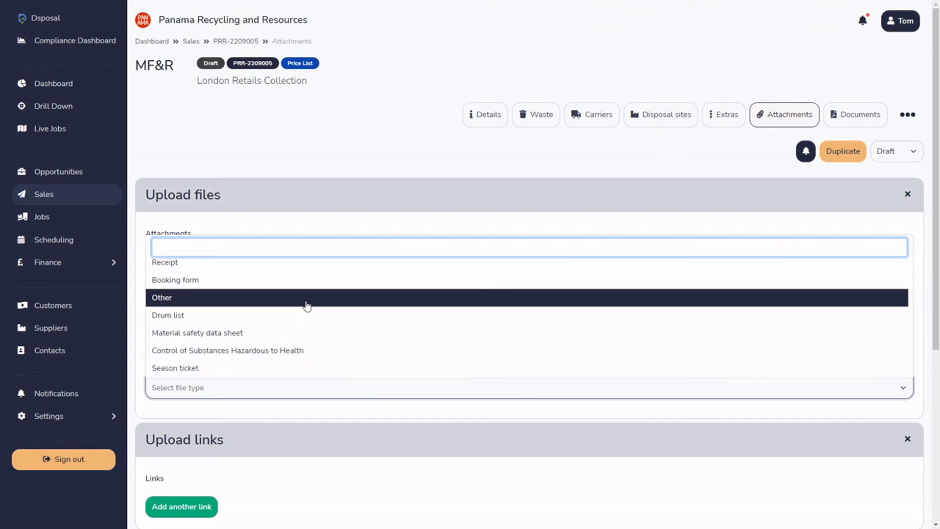
{"action": "left_click", "coordinate": [237, 370]}
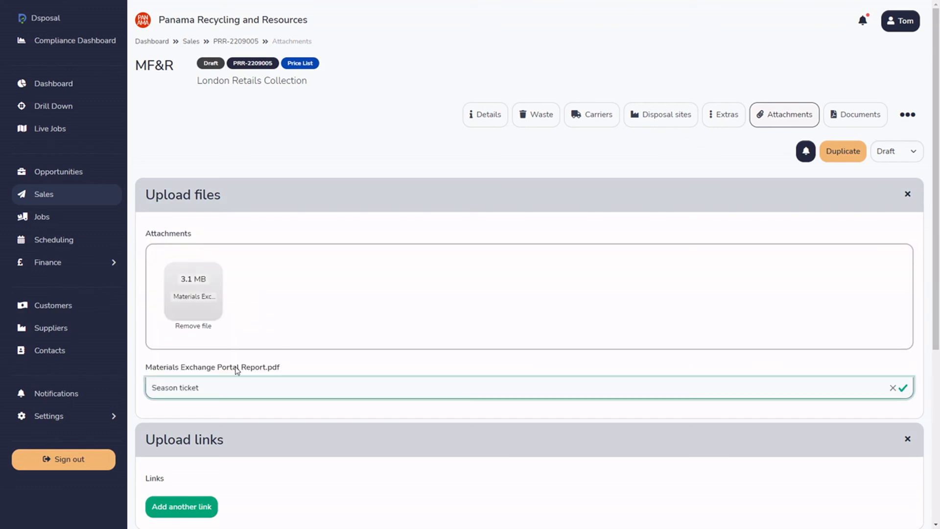
Upload the prepared attachment to the sale and check its name and type in the list of attached files.
{"action": "scroll", "coordinate": [340, 235], "scroll_direction": "down", "scroll_amount": 5}
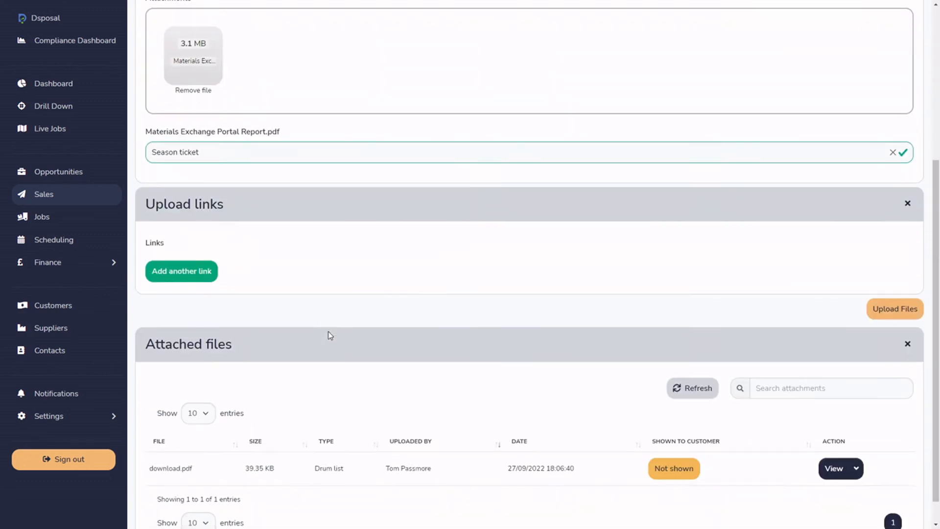
{"action": "left_click", "coordinate": [895, 308]}
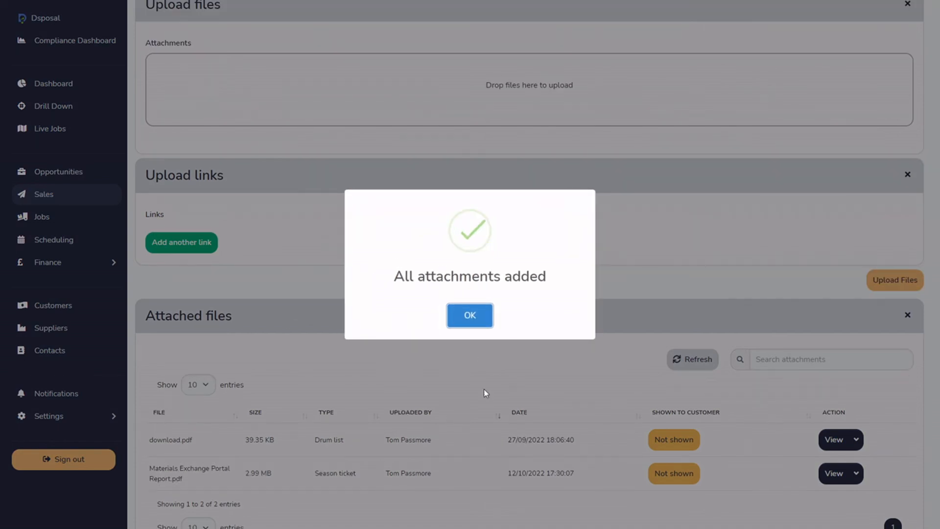
{"action": "left_click", "coordinate": [476, 319]}
{"action": "scroll", "coordinate": [461, 396], "scroll_direction": "down", "scroll_amount": 1}
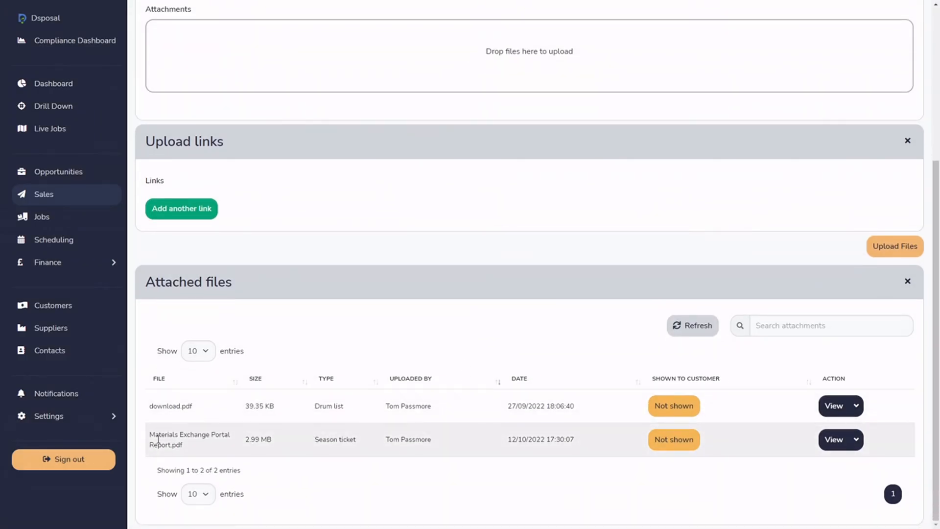
{"action": "left_click_drag", "start_coordinate": [150, 432], "coordinate": [200, 434]}
{"action": "left_click_drag", "start_coordinate": [315, 440], "coordinate": [356, 436]}
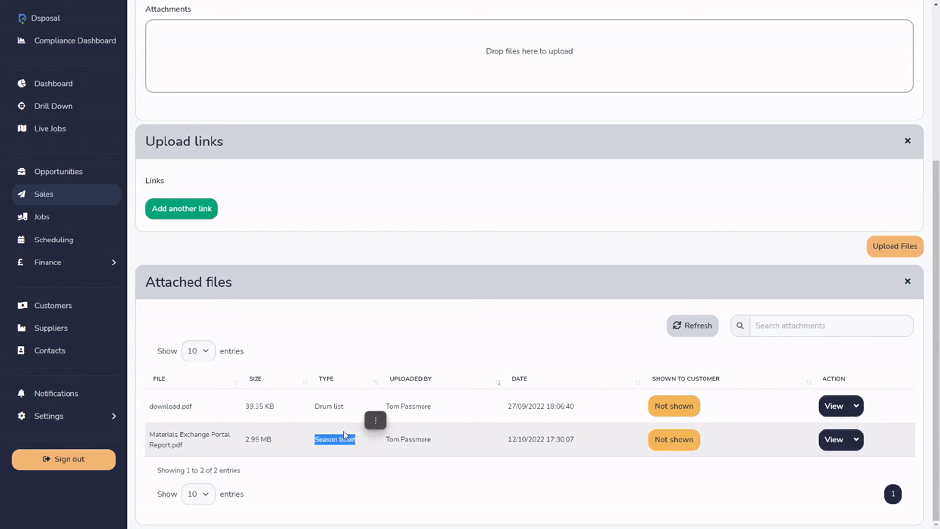
{"action": "left_click", "coordinate": [339, 445]}
{"action": "left_click_drag", "start_coordinate": [150, 432], "coordinate": [182, 446]}
{"action": "left_click", "coordinate": [195, 451]}
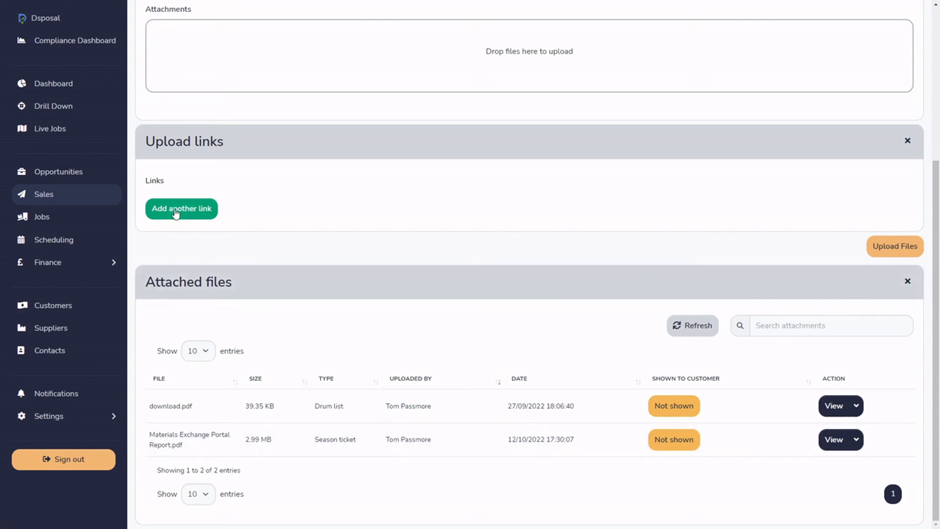
Add a blank link entry to the attachments, examine its name, URL and type fields, and remove the entry.
{"action": "left_click", "coordinate": [201, 212]}
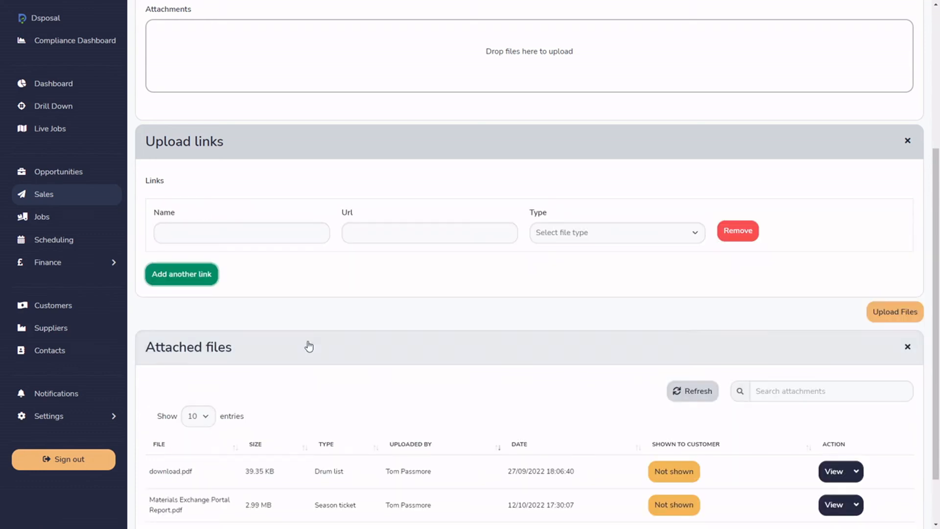
{"action": "left_click", "coordinate": [226, 230]}
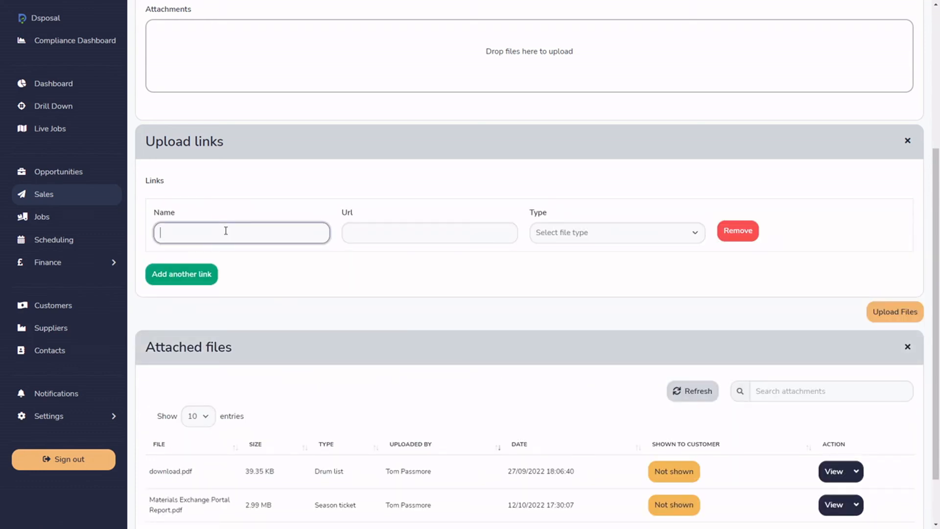
{"action": "left_click", "coordinate": [372, 234]}
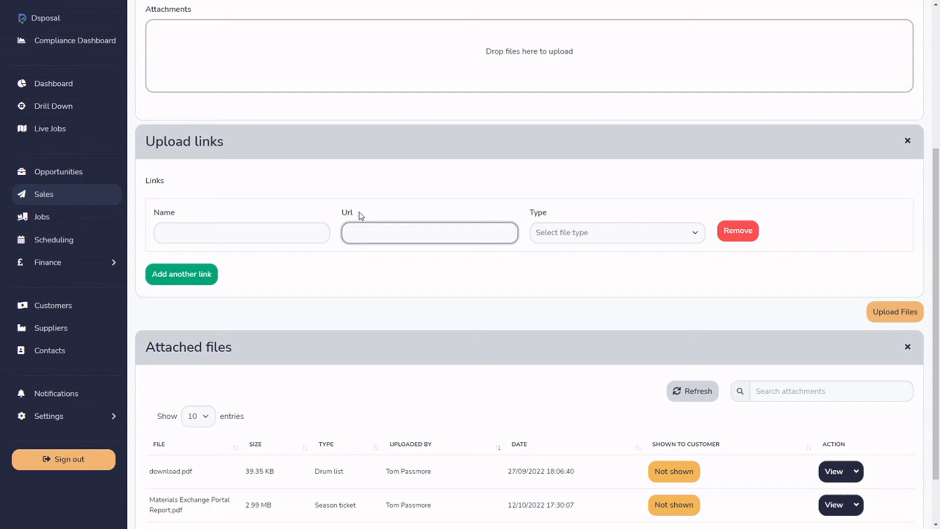
{"action": "left_click", "coordinate": [601, 238]}
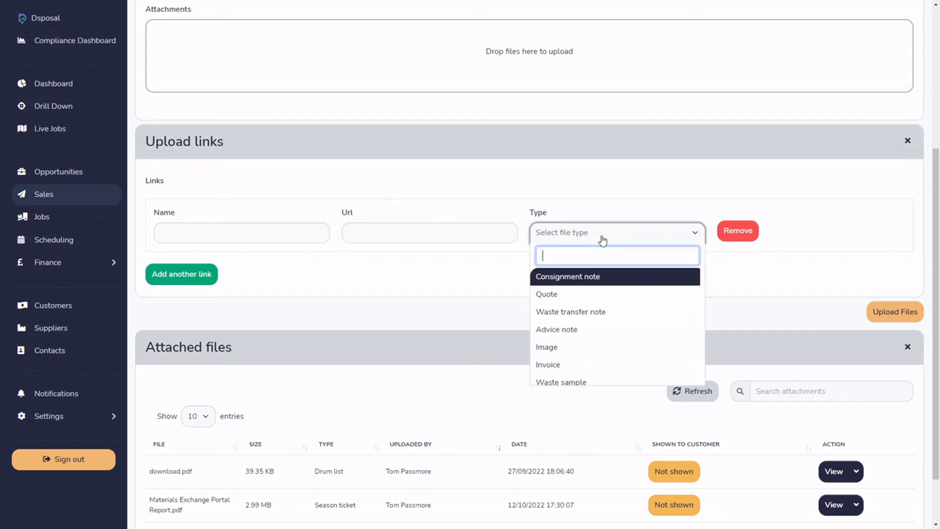
{"action": "left_click", "coordinate": [452, 321]}
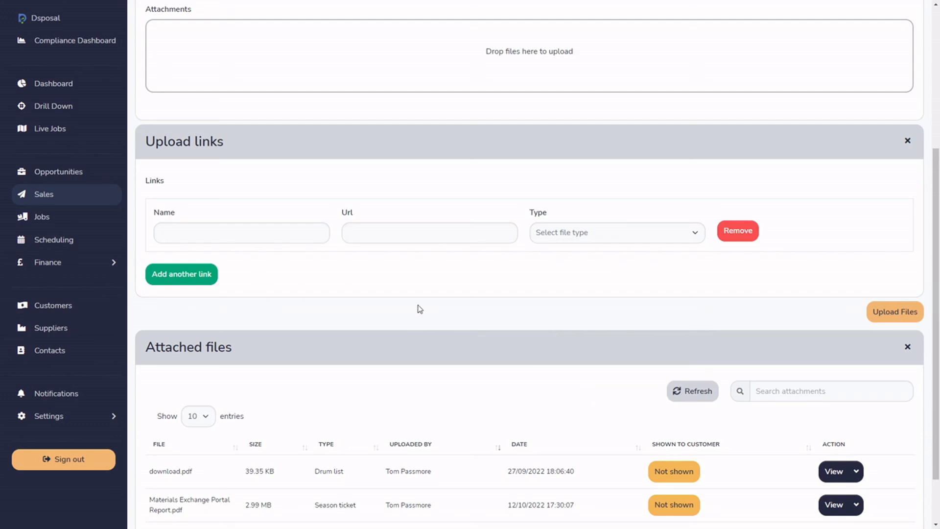
{"action": "scroll", "coordinate": [497, 316], "scroll_direction": "down", "scroll_amount": 2}
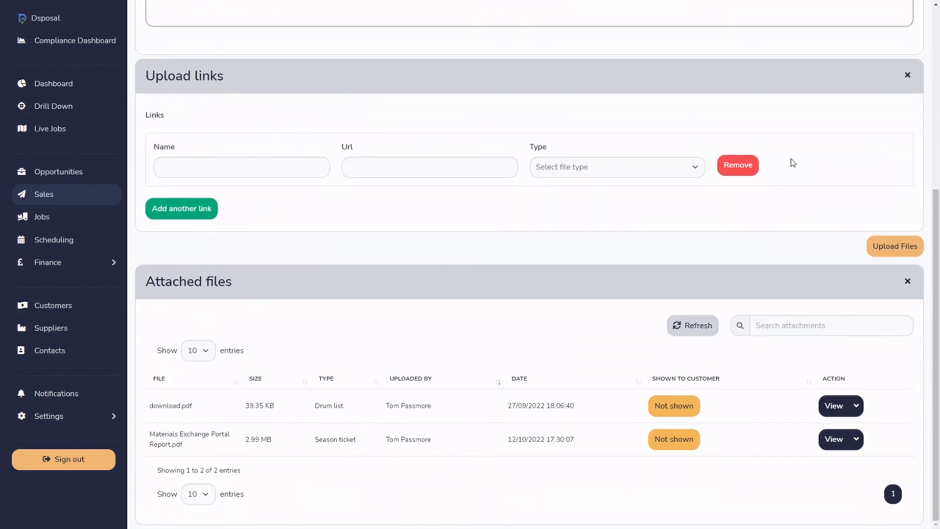
{"action": "left_click", "coordinate": [738, 165]}
Review the sale's documents and return to its sales details.
{"action": "scroll", "coordinate": [783, 419], "scroll_direction": "up", "scroll_amount": 4}
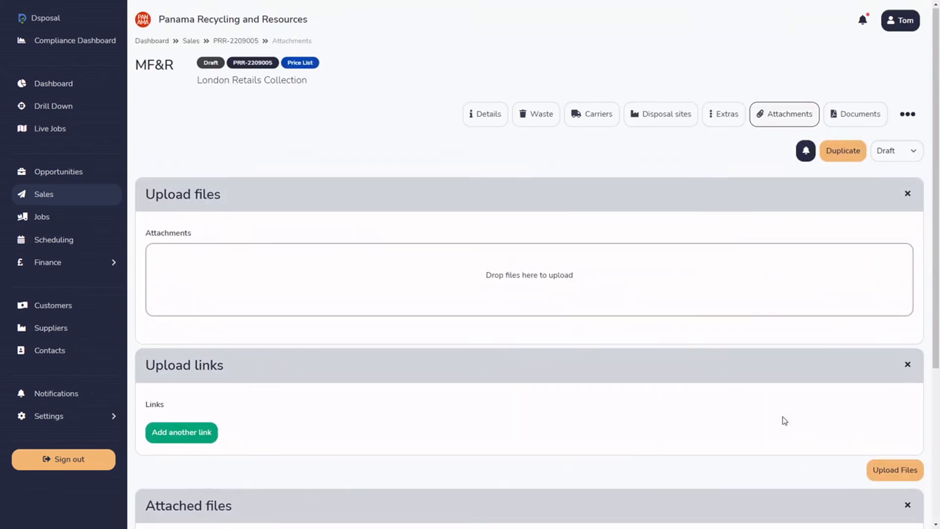
{"action": "left_click", "coordinate": [907, 115]}
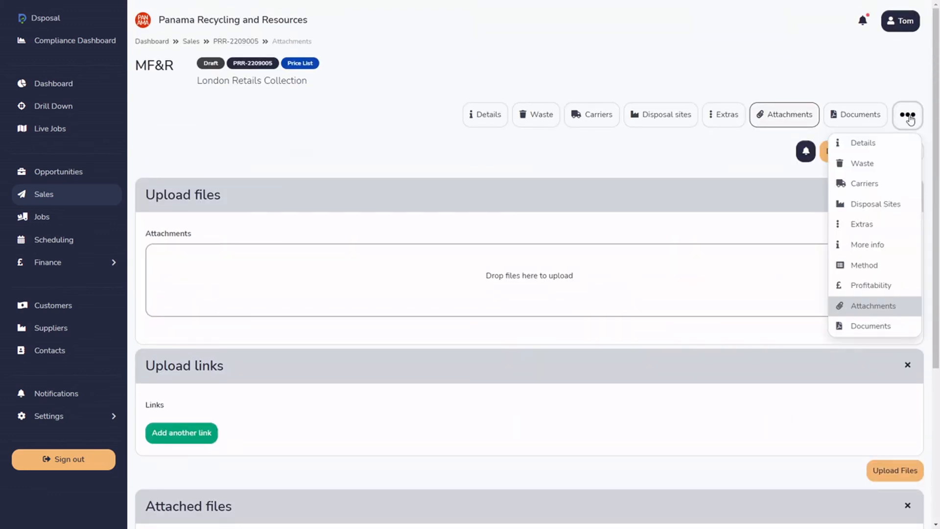
{"action": "left_click", "coordinate": [868, 329]}
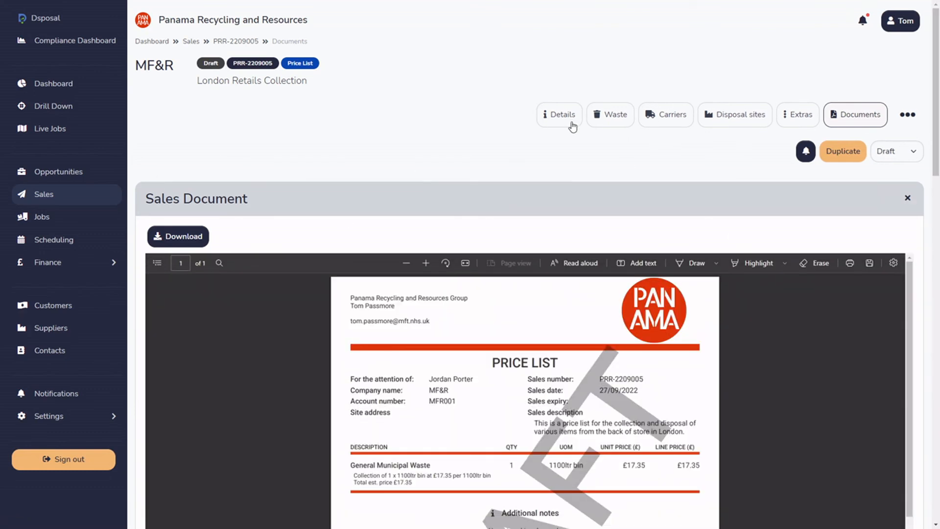
{"action": "left_click", "coordinate": [568, 119]}
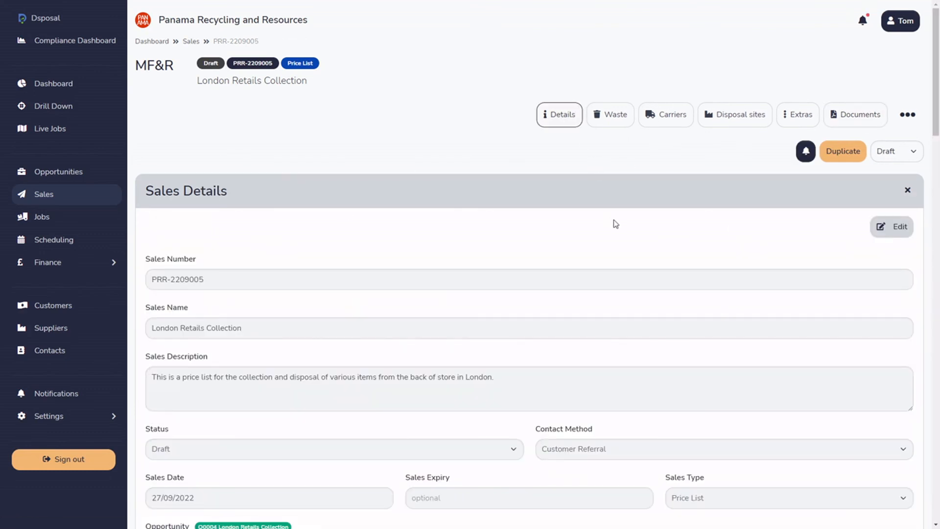
{"action": "mouse_move", "coordinate": [934, 30]}
{"action": "left_mouse_down"}
{"action": "mouse_move", "coordinate": [935, 259]}
{"action": "mouse_move", "coordinate": [933, 31]}
{"action": "left_mouse_up"}
Return to the list of all sales and examine the available sales type filters.
{"action": "left_click", "coordinate": [53, 198]}
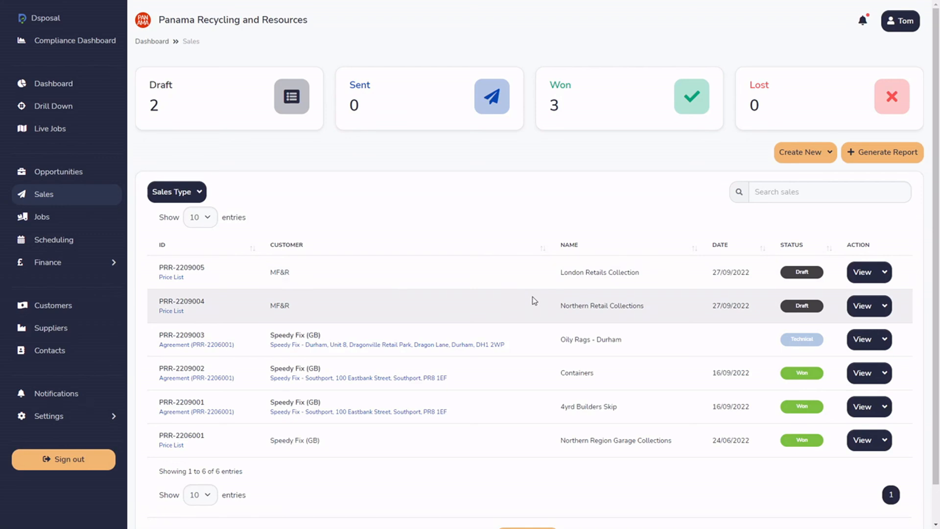
{"action": "left_click", "coordinate": [155, 194]}
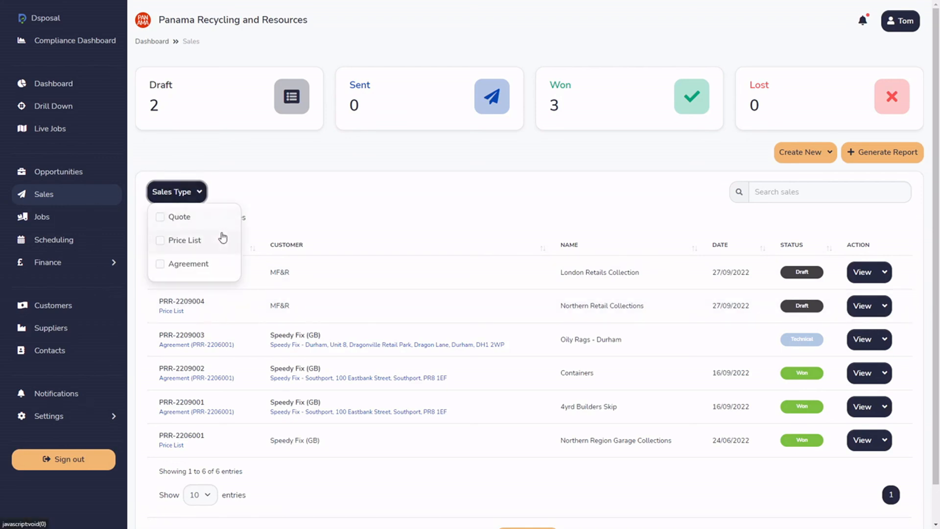
{"action": "left_click", "coordinate": [508, 168]}
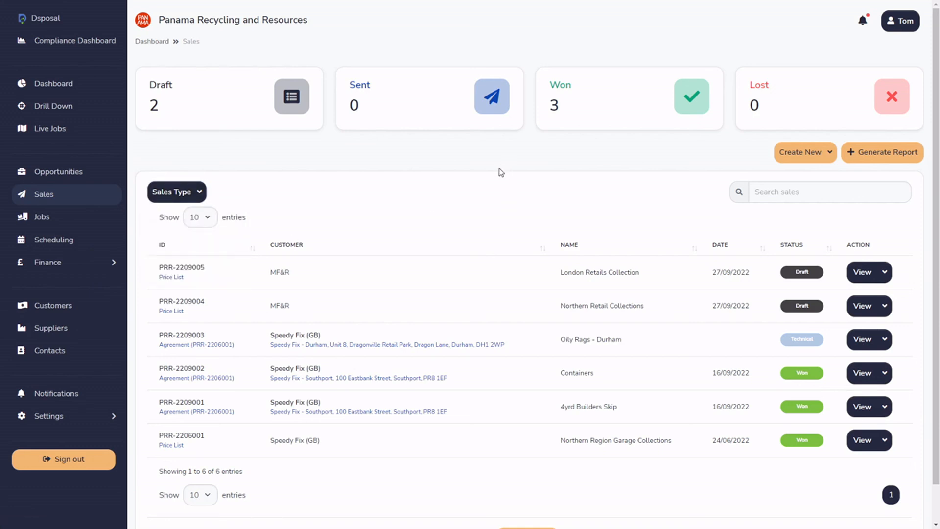